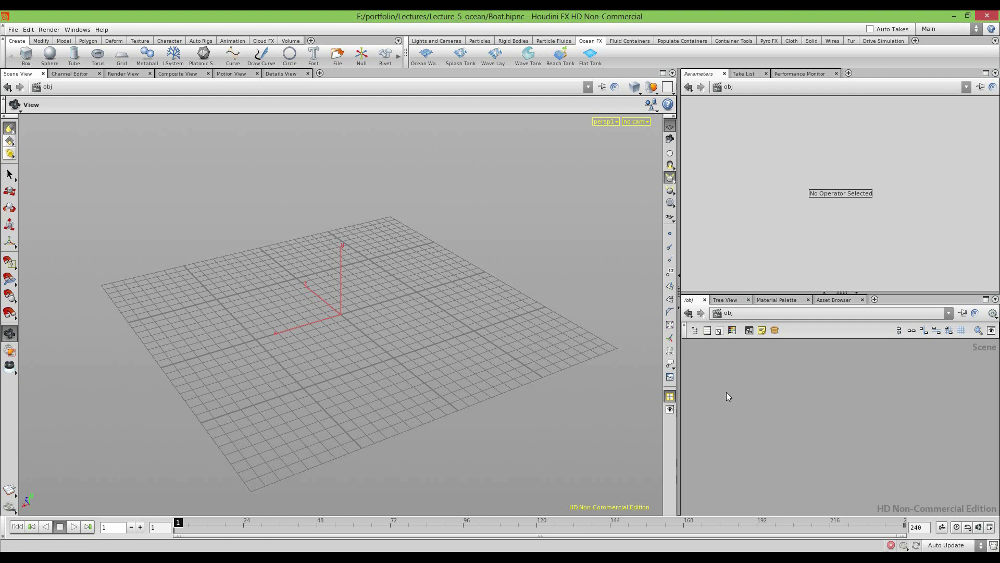
Create a Geometry object in the scene and go inside its network
key("Tab")
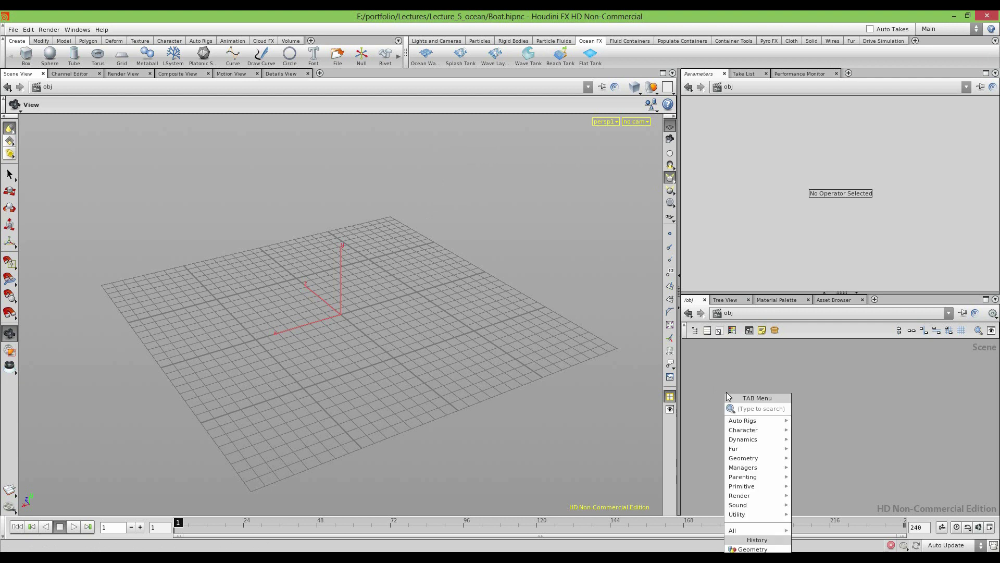
type("Geometry")
key("Return")
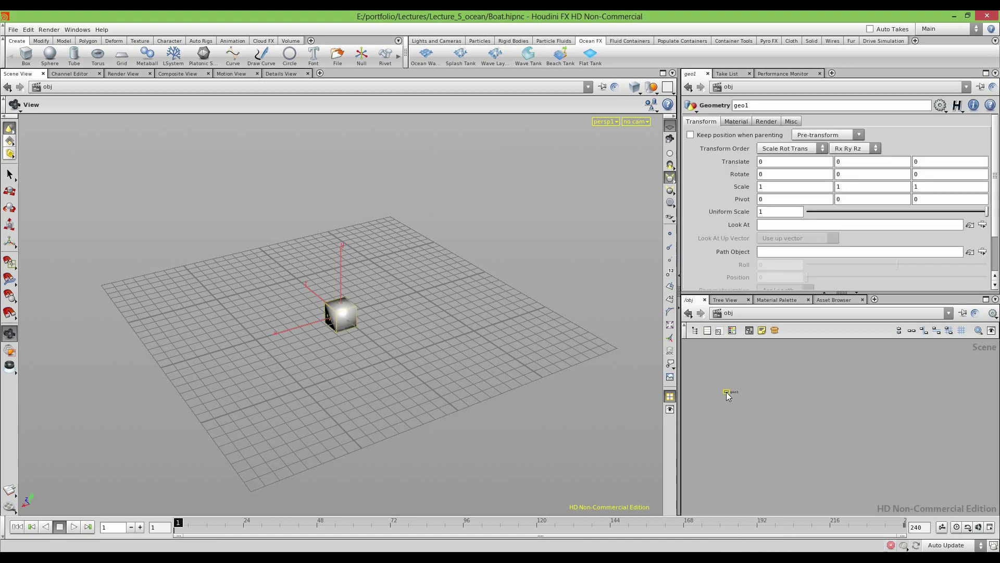
left_click(766, 418)
double_click(765, 419)
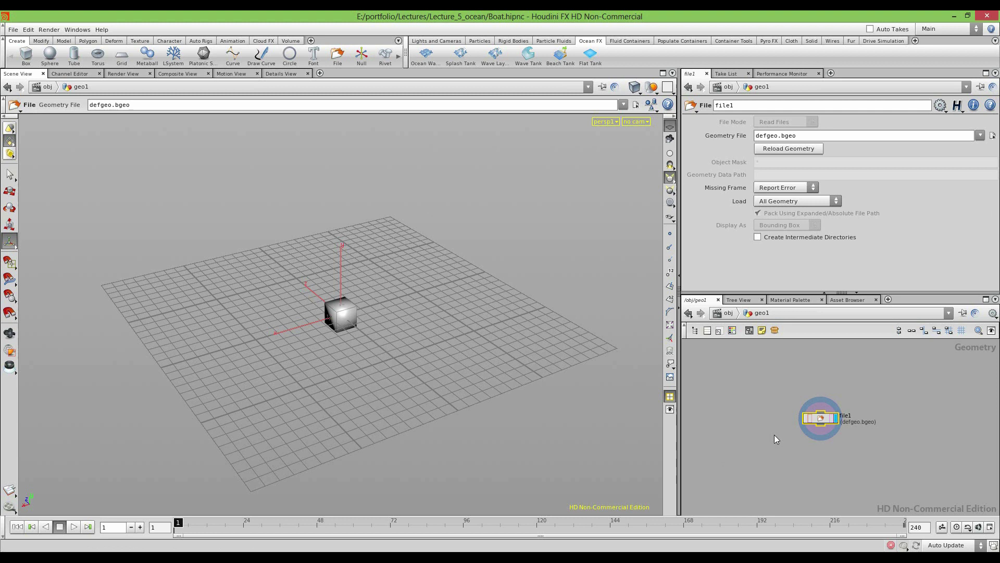
Load $HIP/boat_fishing_02.obj as the geometry file of the file1 node
left_click(980, 135)
left_click(935, 150)
right_click_drag(452, 288, 398, 161, "alt")
left_click_drag(397, 161, 330, 281, "alt")
right_click_drag(330, 282, 447, 319, "alt")
left_click_drag(446, 319, 292, 313, "alt")
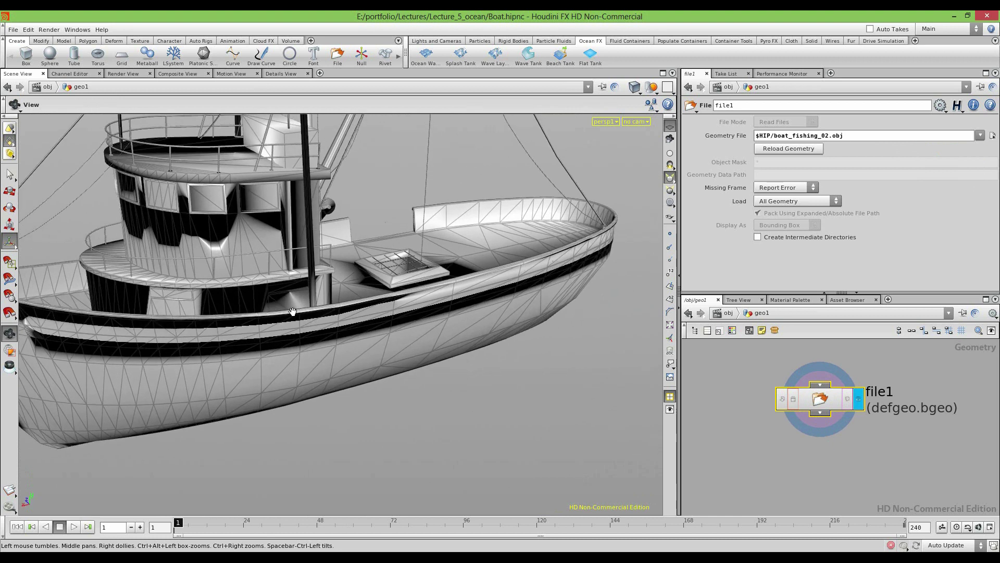
Add a Transform node, connect the boat file node into it and make it the displayed node
left_click(761, 460)
key("Tab")
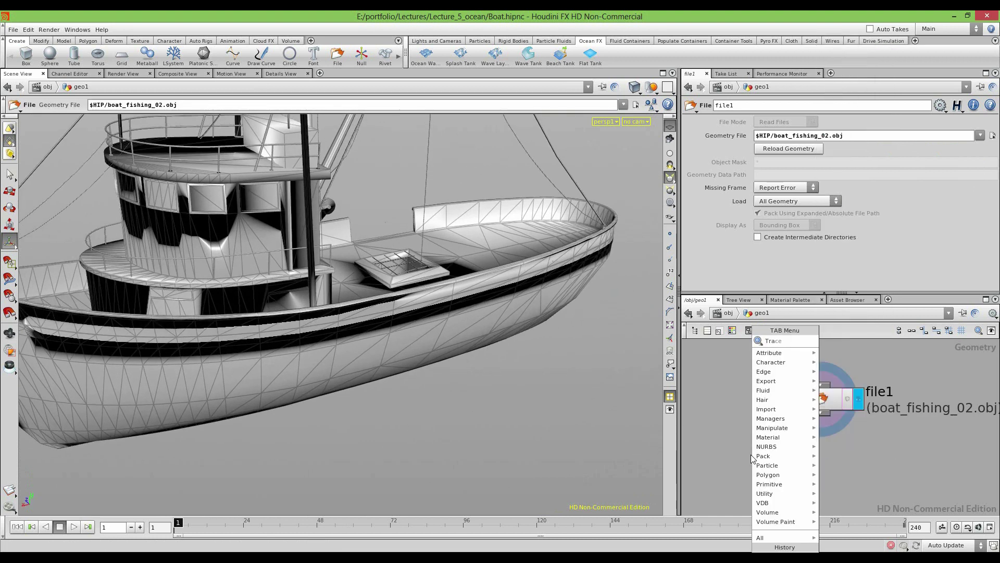
mouse_move(781, 428)
left_click(845, 341)
left_click(813, 461)
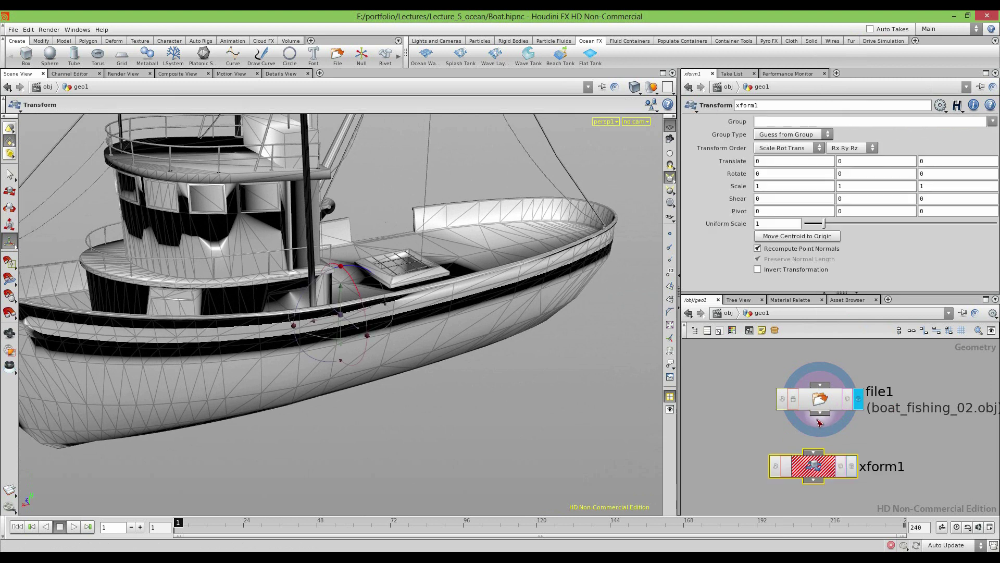
left_click_drag(815, 454, 820, 413)
left_click(853, 466)
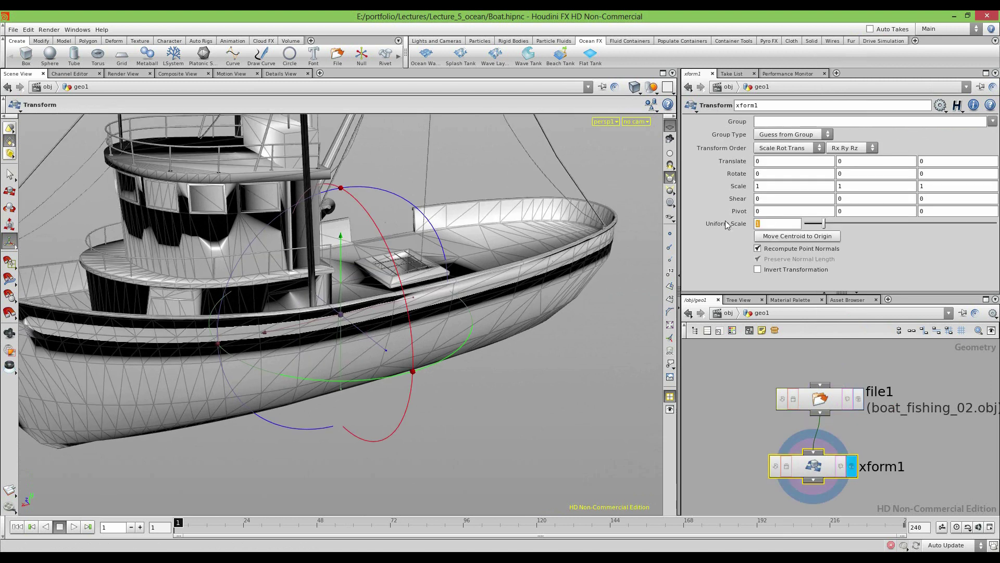
Set the Transform node's uniform scale to 0.1 to shrink the boat
left_click_drag(772, 223, 728, 224)
type("0.1")
key("Return")
key("Escape")
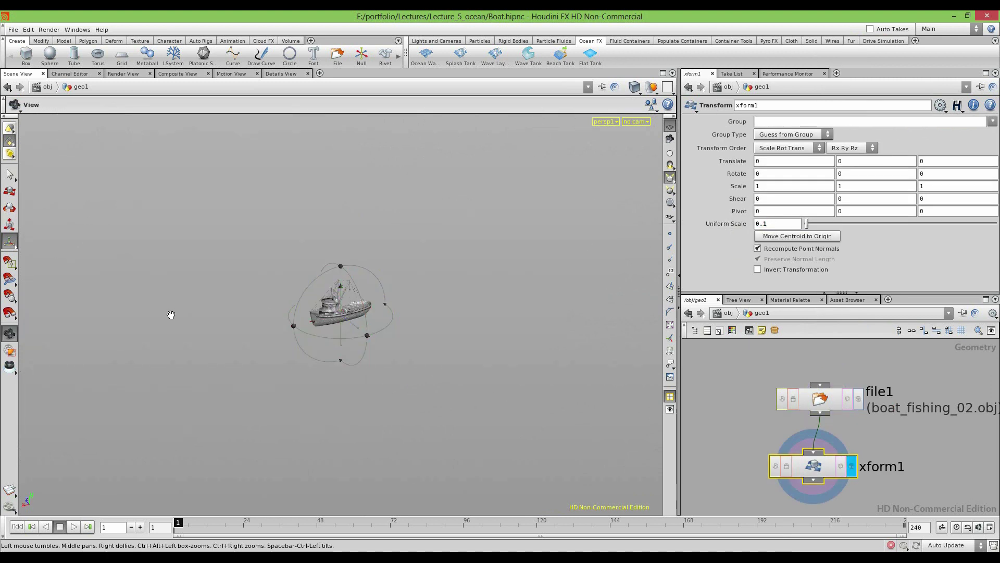
right_click_drag(347, 371, 345, 344, "alt")
left_click_drag(346, 344, 366, 346, "alt")
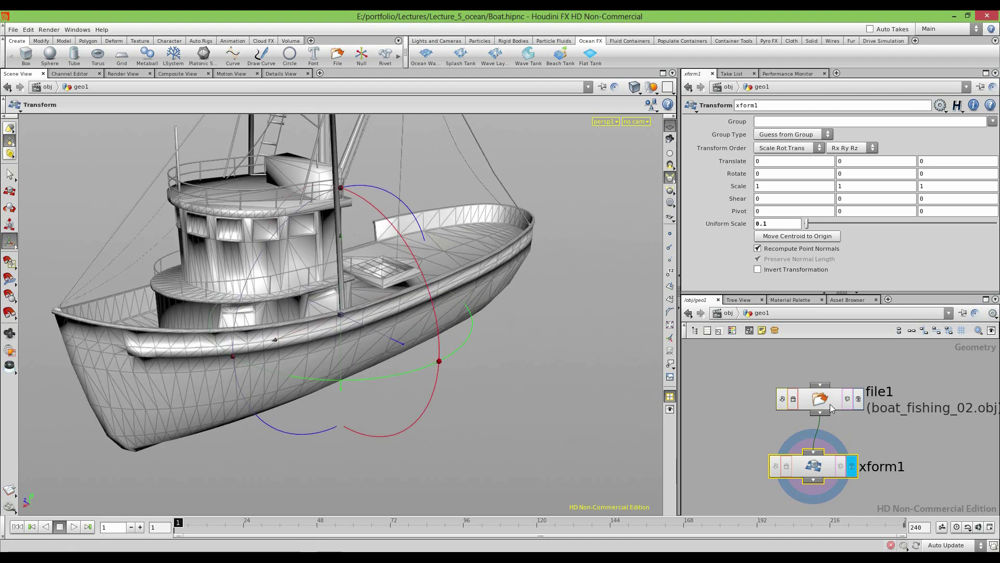
Add a Facet node below the Transform node, wire it to the Transform output and make it the displayed node
left_click_drag(816, 397, 810, 365)
left_click_drag(816, 457, 820, 415)
left_click(742, 456)
key("Tab")
type("Facet")
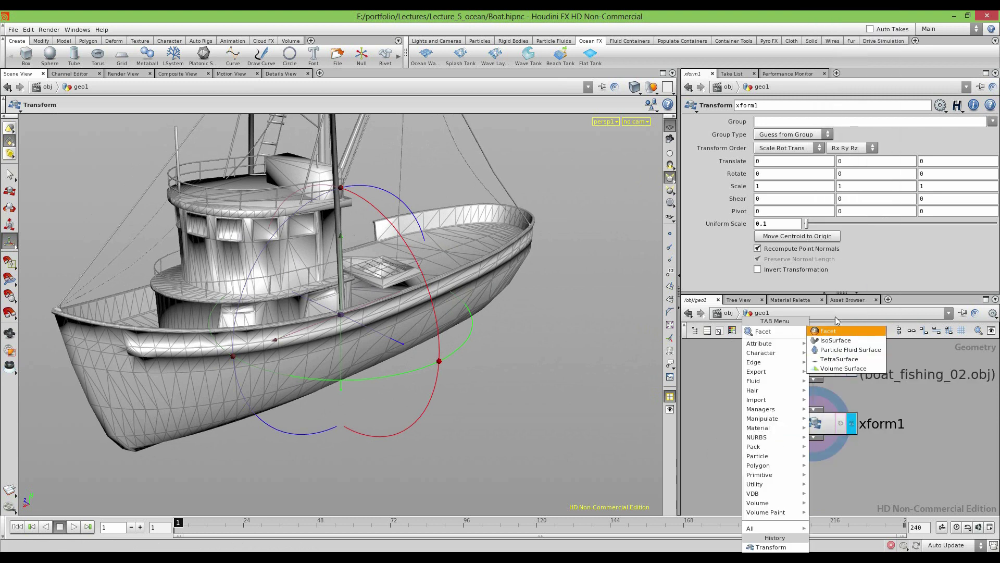
key("Return")
left_click(809, 471)
left_click_drag(816, 449, 810, 460)
left_click(849, 474)
Enable Post-Compute Normals and Cusp Polygons on the Facet node to sharpen the boat's shading
left_click(759, 277)
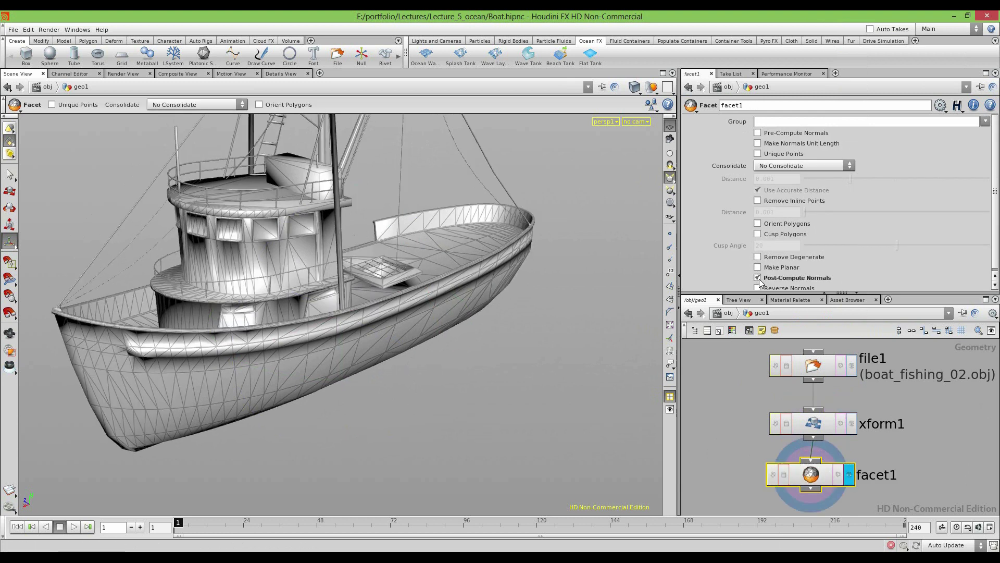
left_click(758, 235)
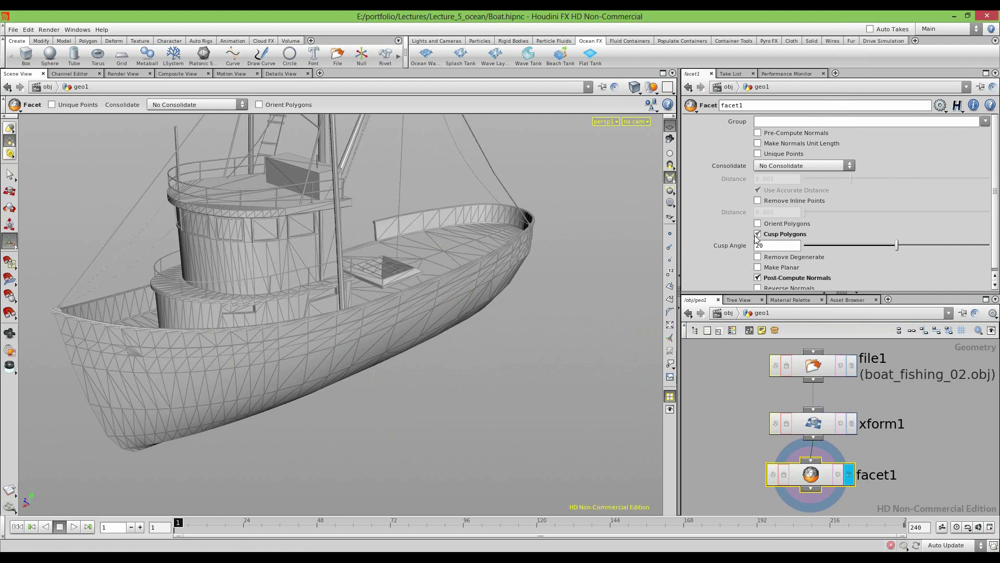
key("Escape")
left_click_drag(396, 318, 347, 351)
left_click(735, 427)
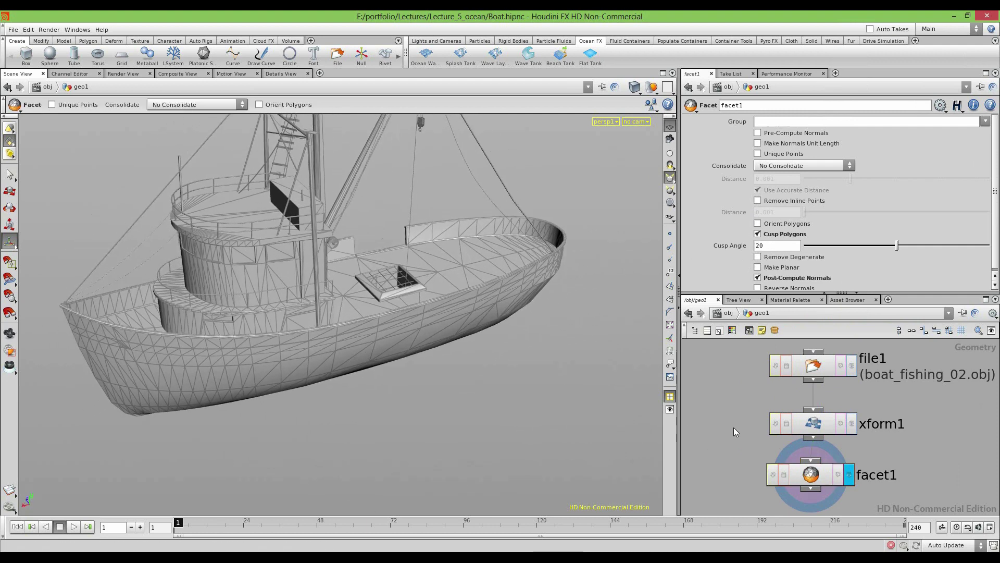
Return to the object level and move the geo1 node down to leave space above it
scroll(733, 427, "down", 3)
middle_click_drag(733, 427, 748, 384)
left_click(723, 313)
right_click_drag(473, 299, 246, 297, "alt")
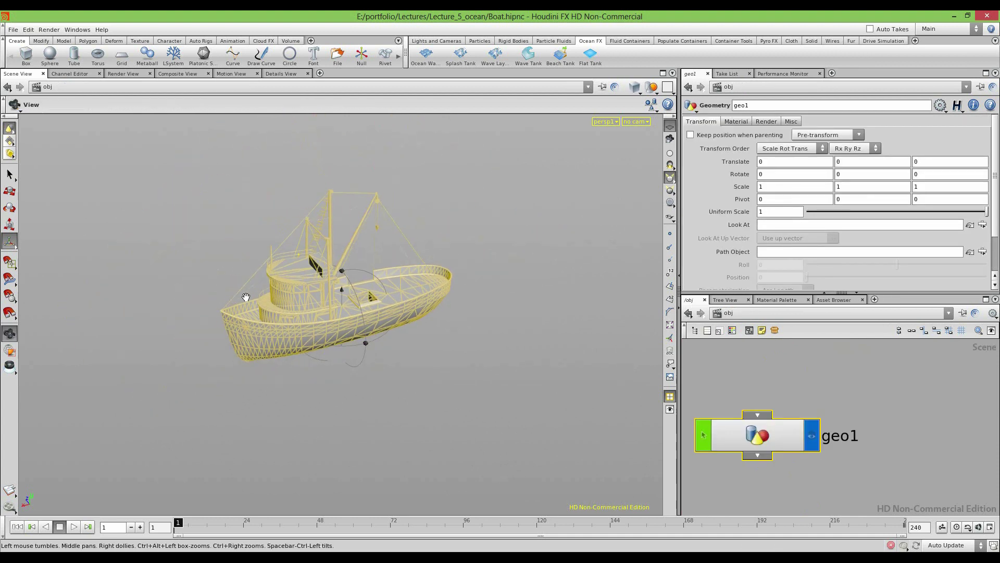
left_click(728, 379)
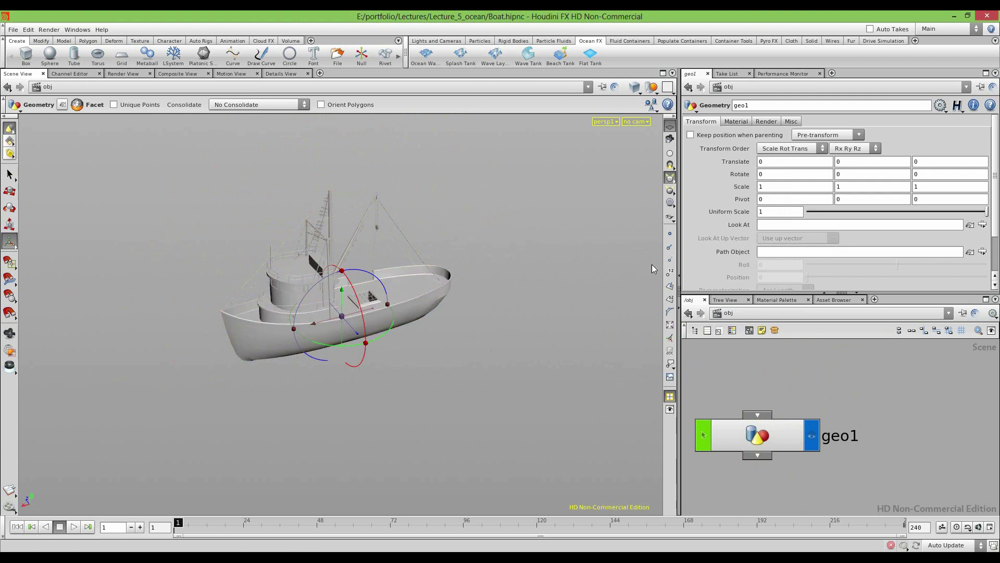
middle_click_drag(745, 437, 796, 425)
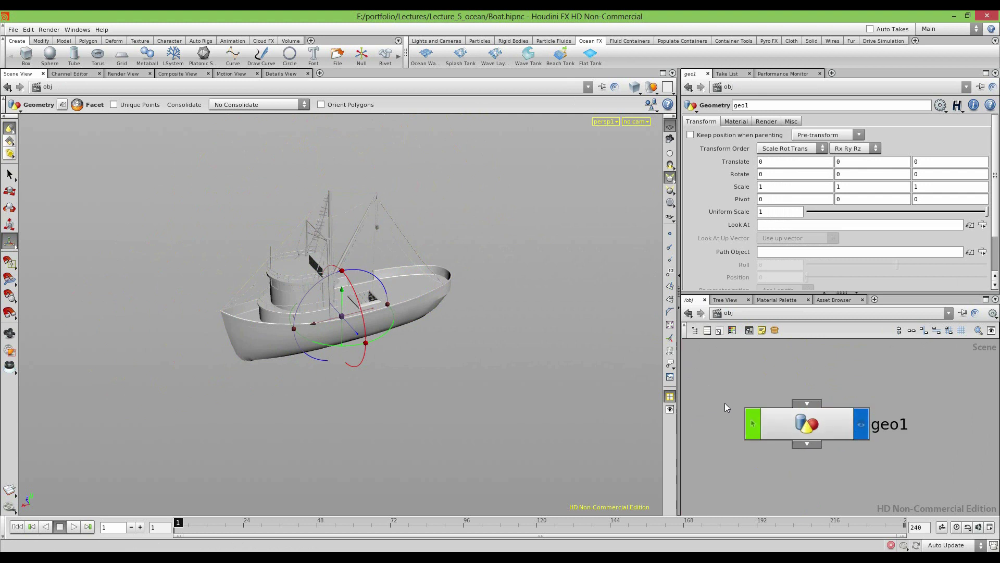
key("Escape")
left_click_drag(444, 364, 326, 334)
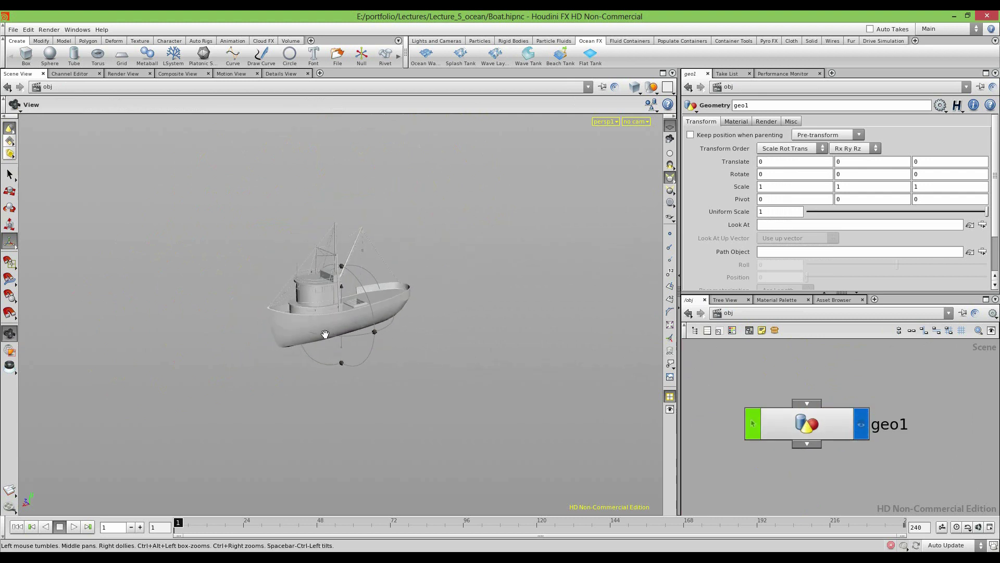
left_click_drag(825, 432, 819, 494)
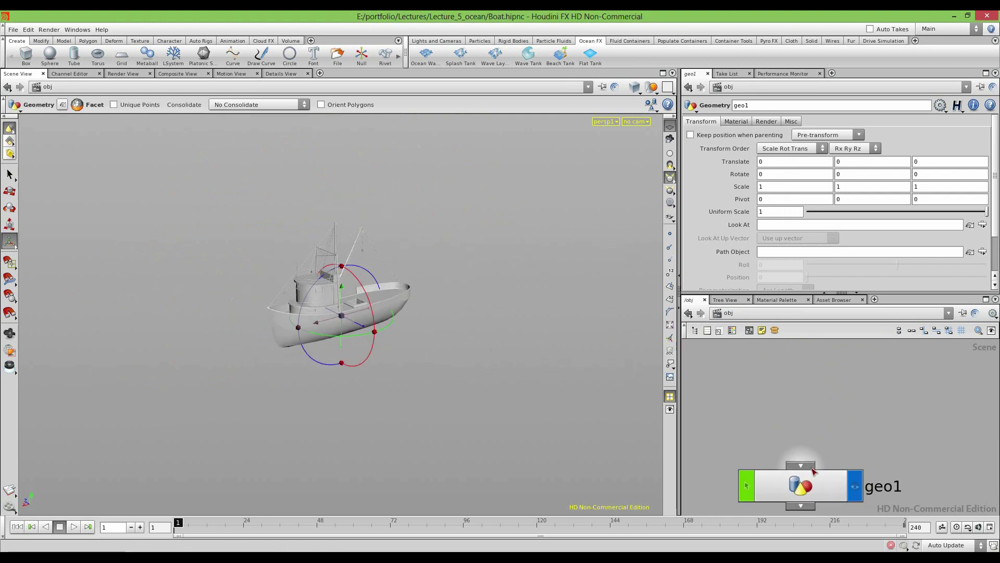
Add a Null object above the geo1 node
key("Tab")
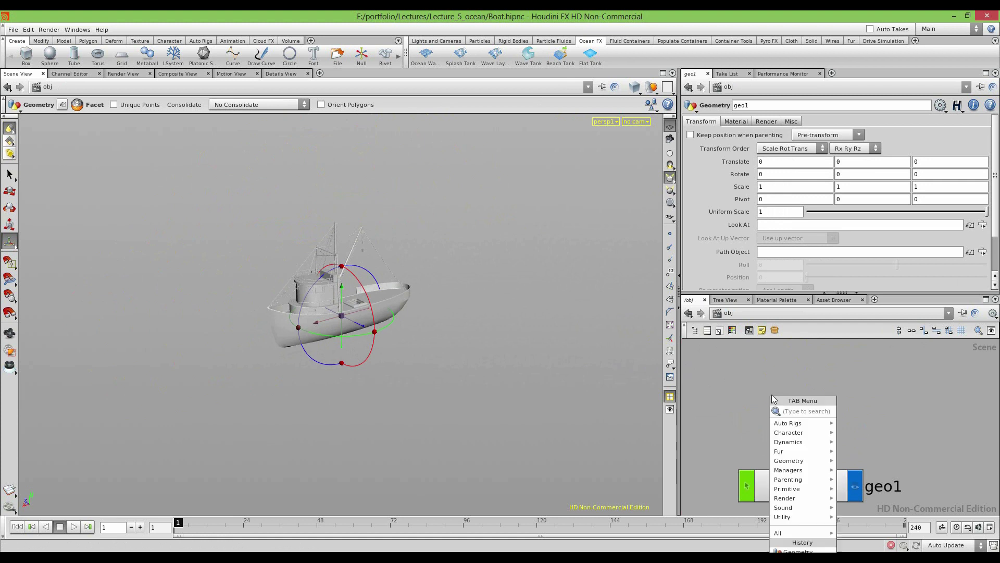
type("Null")
left_click(852, 411)
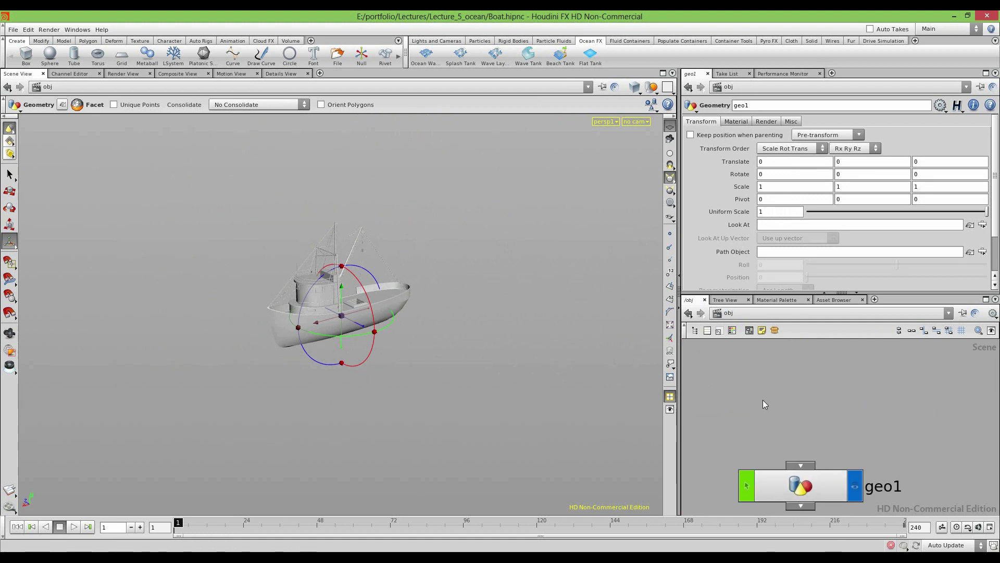
left_click(763, 400)
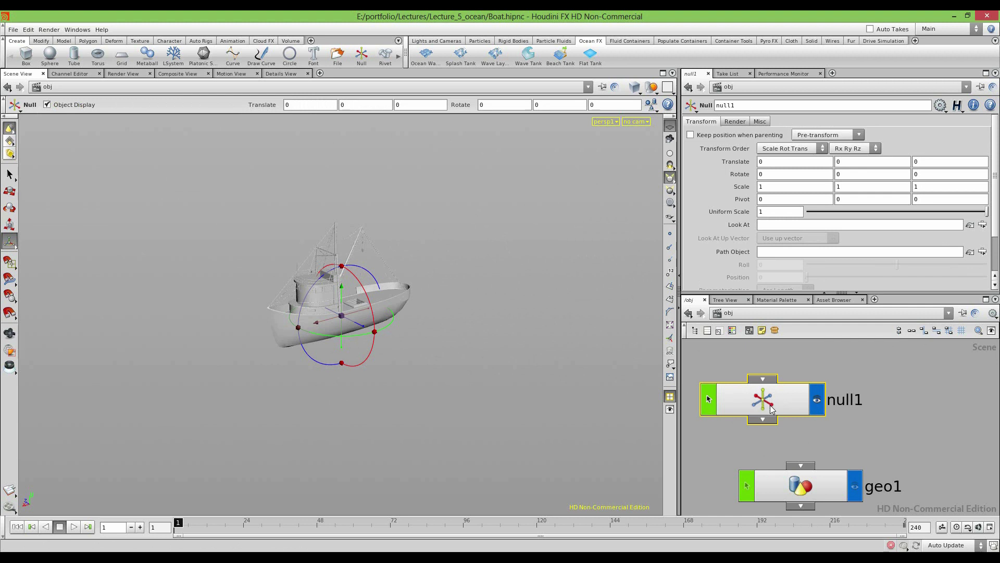
Rename the geo1 object to boat
left_click(890, 487)
left_click_drag(905, 486, 789, 482)
type("boat")
key("Return")
Rename the null object to boat_parent
left_click(857, 400)
left_click_drag(865, 399, 809, 406)
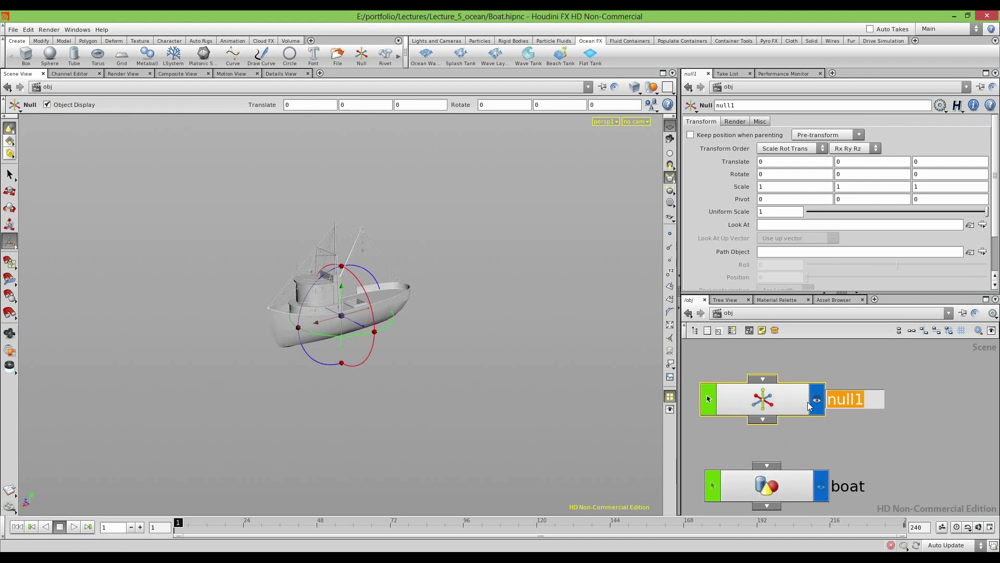
type("boa")
type("t_parent")
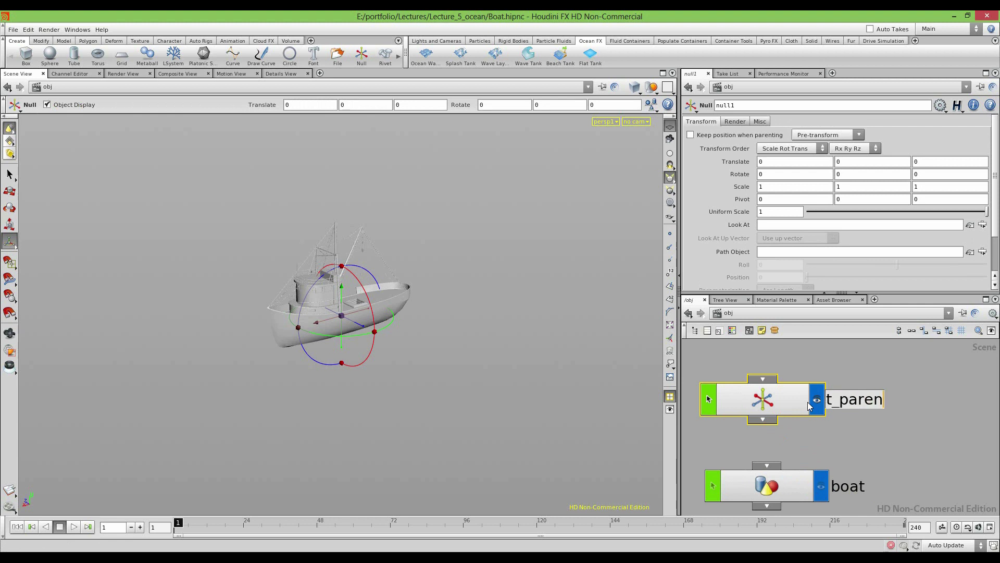
key("Return")
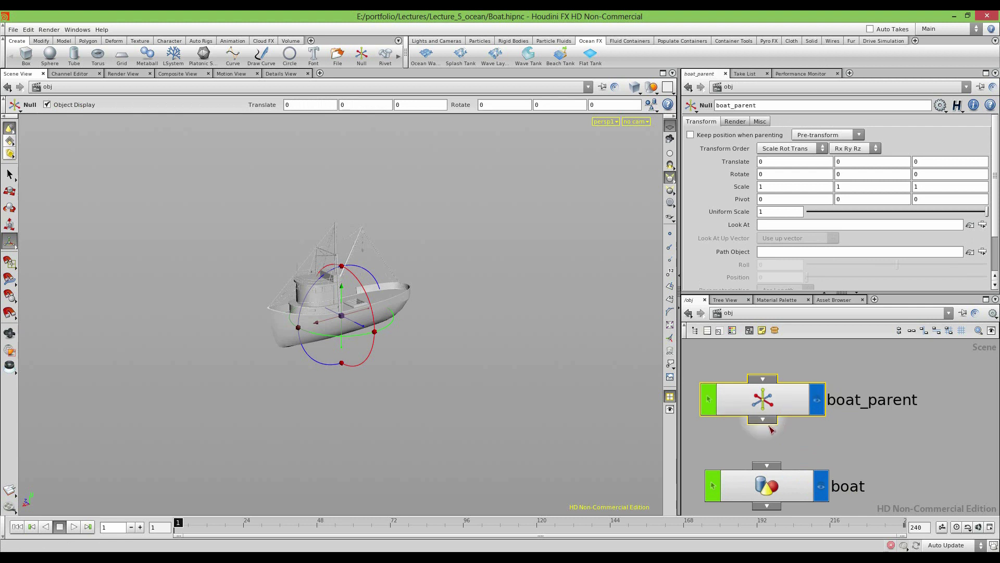
Parent the boat object to boat_parent and align the boat node beneath it
left_click(765, 464)
left_click_drag(776, 481, 772, 480)
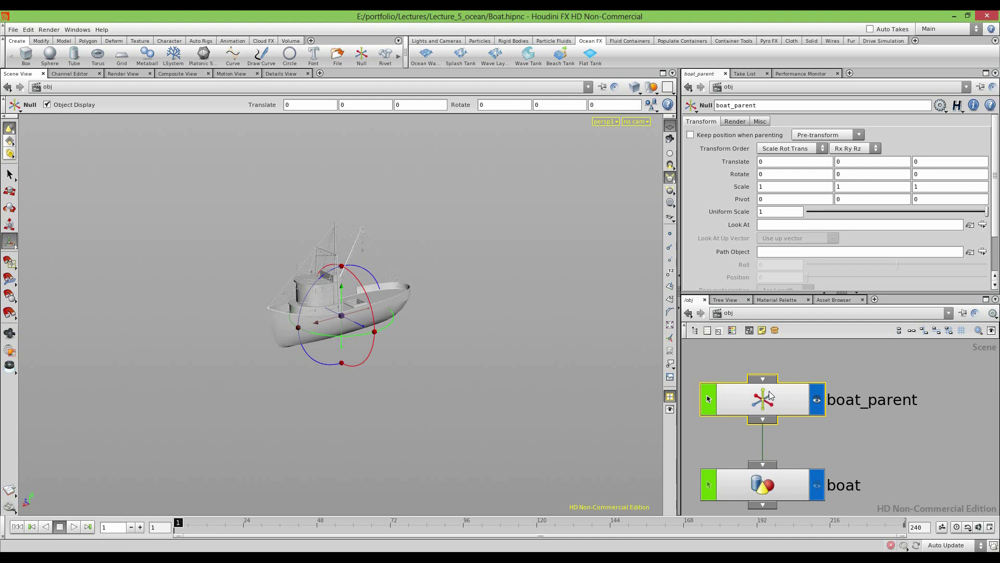
left_click_drag(252, 338, 472, 260, "alt")
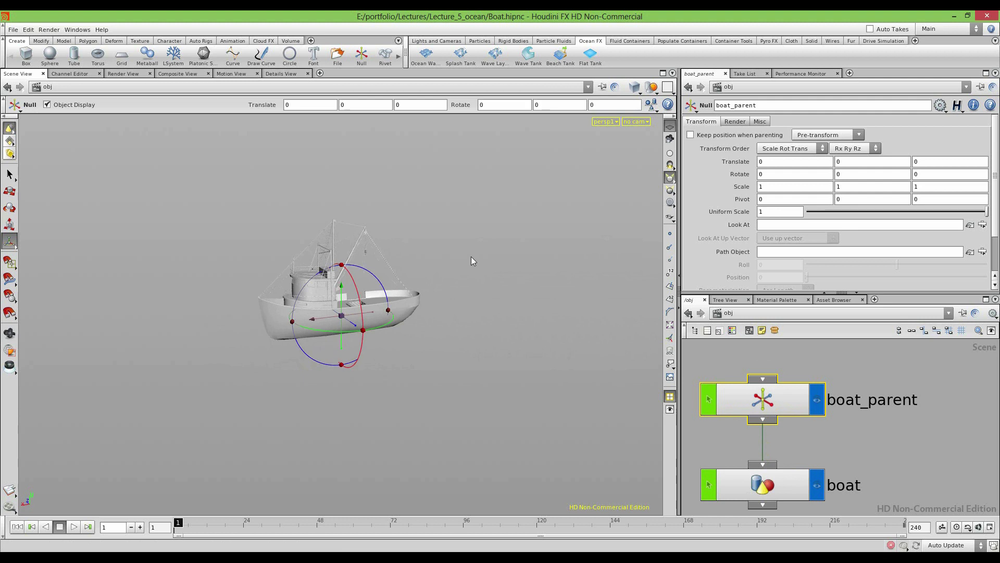
Set a keyframe on boat_parent's X translation at frame 1 with a value of 0
right_click(768, 161)
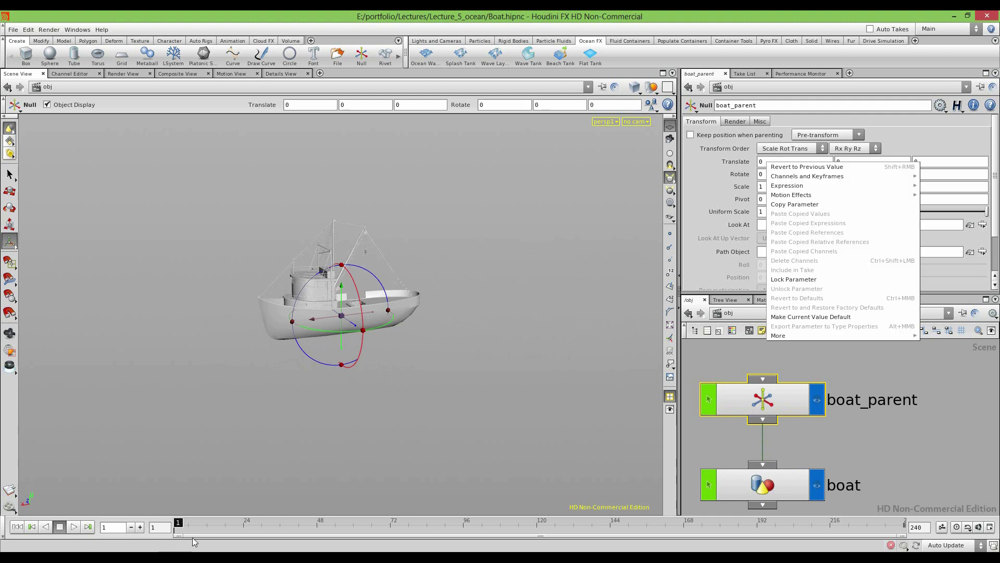
mouse_move(776, 179)
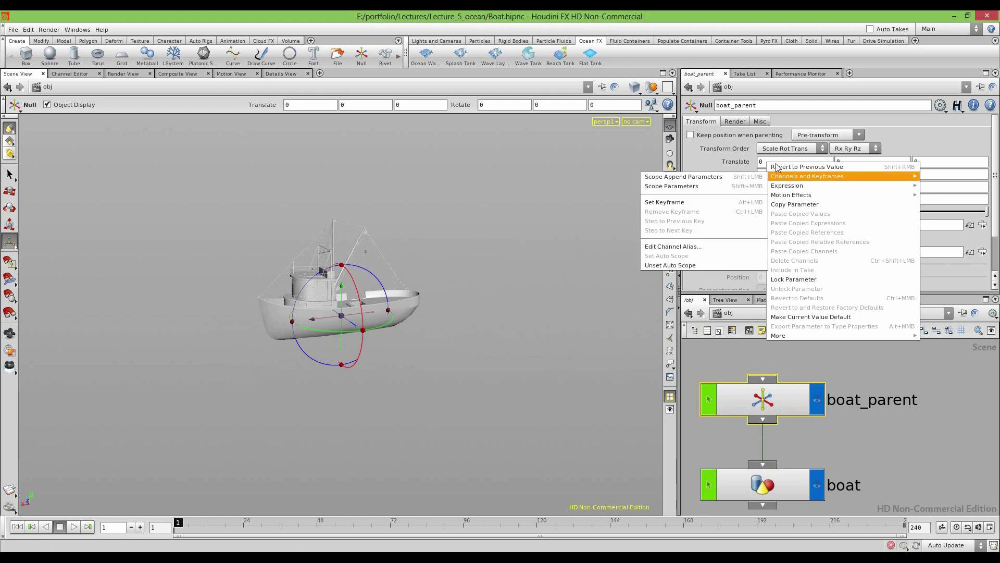
left_click(775, 161)
right_click(775, 161)
mouse_move(801, 178)
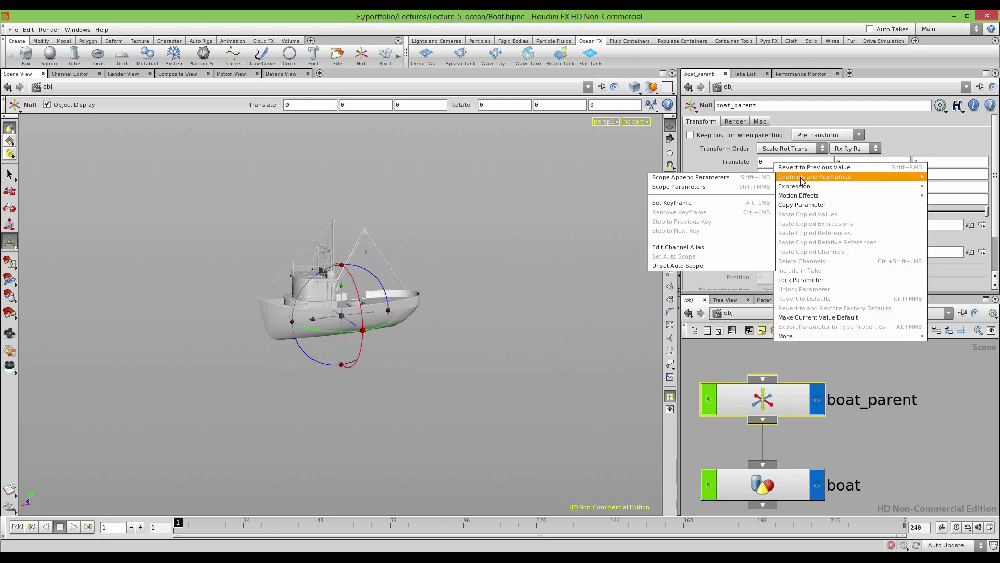
left_click(687, 203)
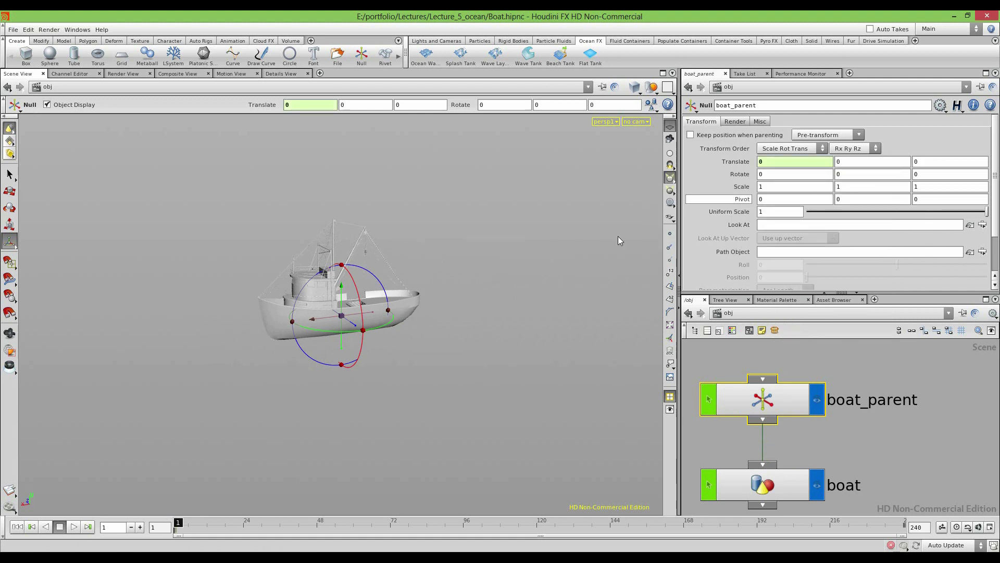
At frame 50, move boat_parent forward along X to about 96.5 and commit the change as a keyframe
left_click_drag(221, 523, 322, 526)
left_click_drag(312, 318, 158, 340)
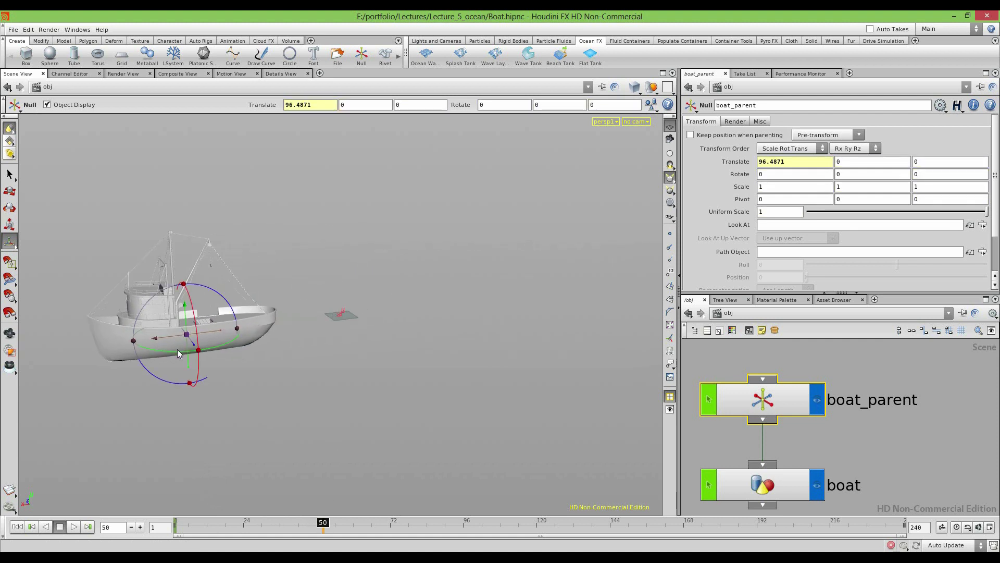
right_click(795, 162)
mouse_move(816, 180)
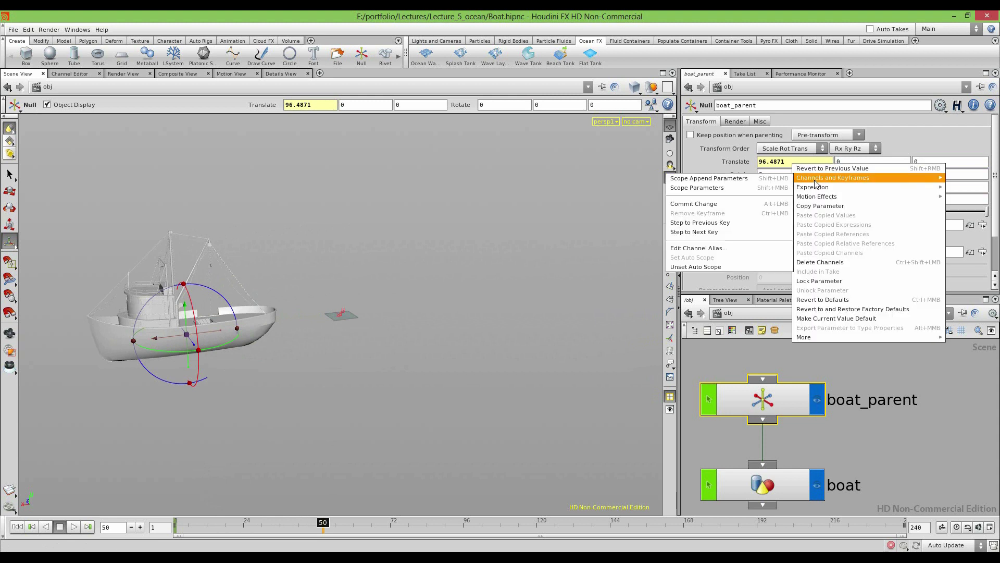
left_click(702, 204)
Return the timeline to frame 1 and deselect the boat_parent node
left_click_drag(323, 526, 177, 525)
left_click_drag(204, 303, 239, 330, "alt")
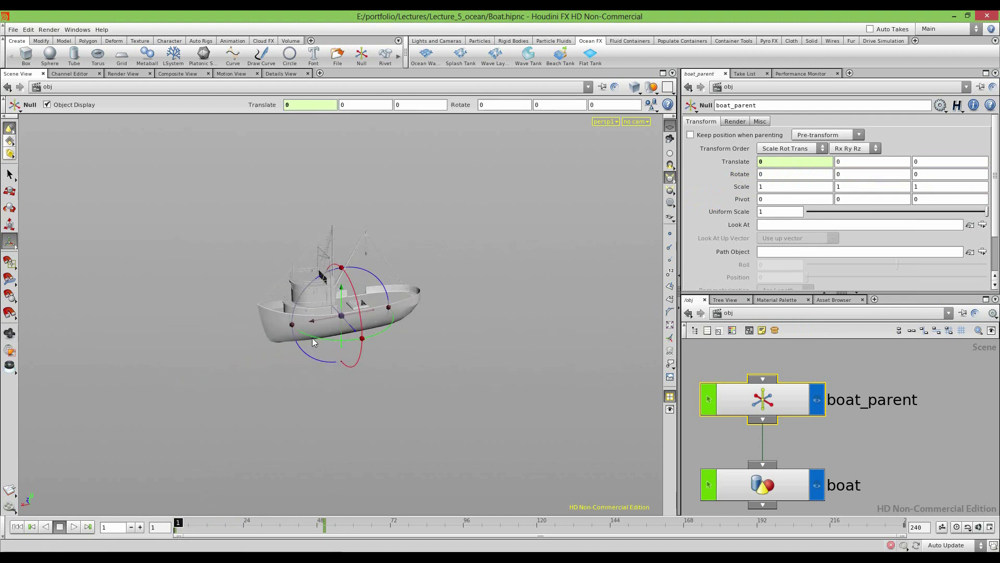
left_click(890, 428)
right_click_drag(373, 357, 292, 346, "alt")
left_click_drag(293, 346, 257, 383)
right_click_drag(256, 384, 281, 389)
left_click_drag(281, 388, 479, 414)
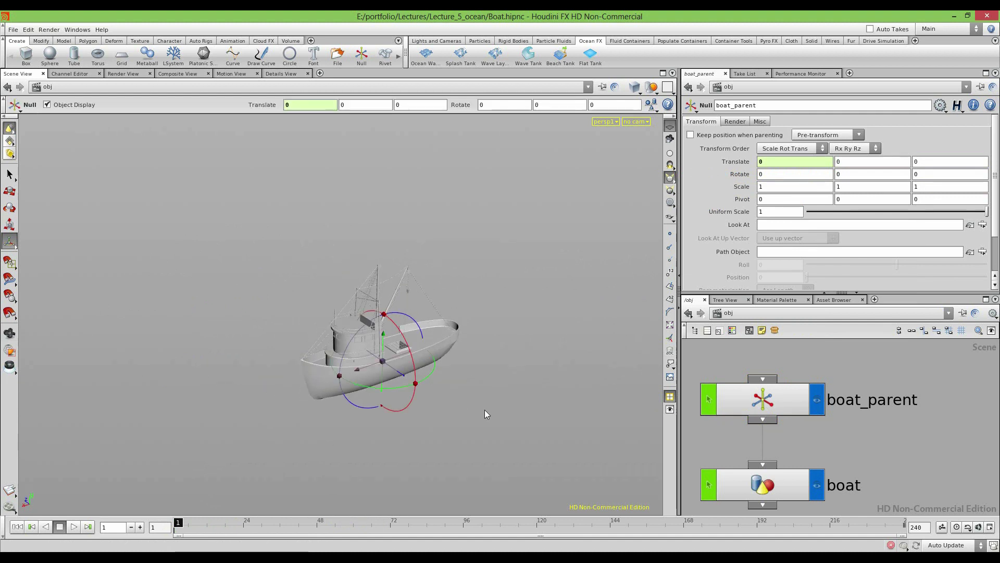
scroll(713, 413, "down", 5)
left_click_drag(697, 379, 715, 481)
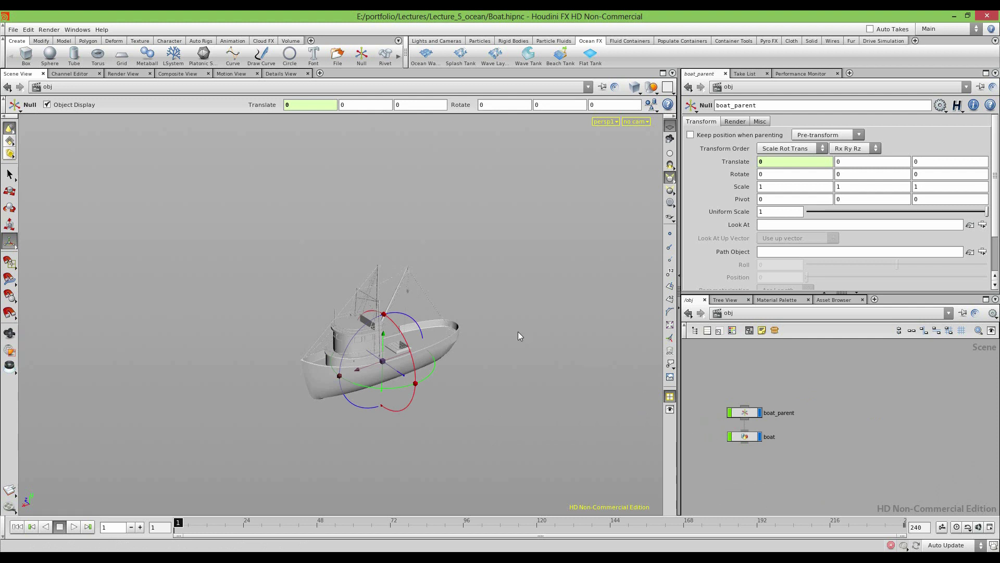
Create a wave tank that follows the boat object
left_click(529, 59)
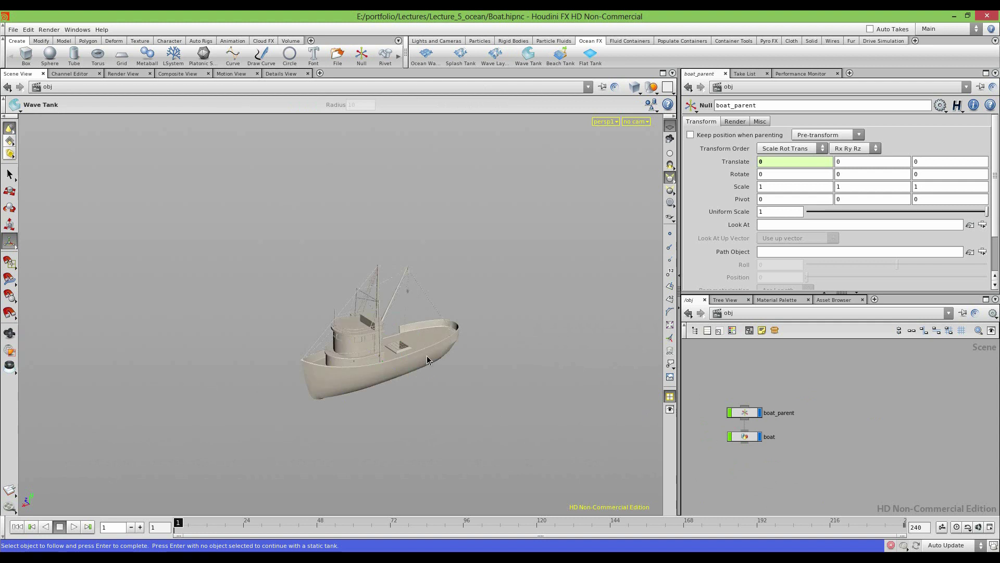
left_click(389, 372)
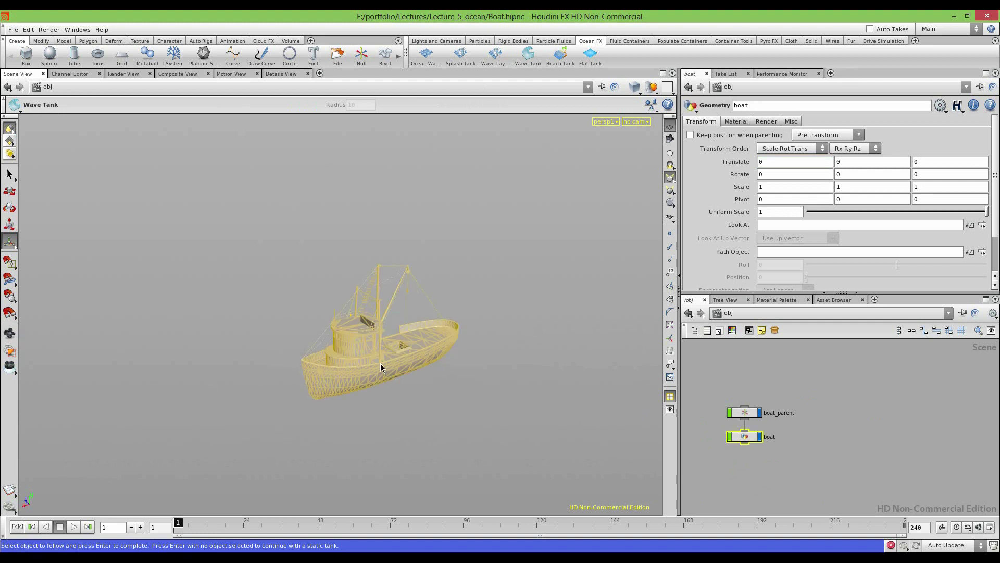
key("Return")
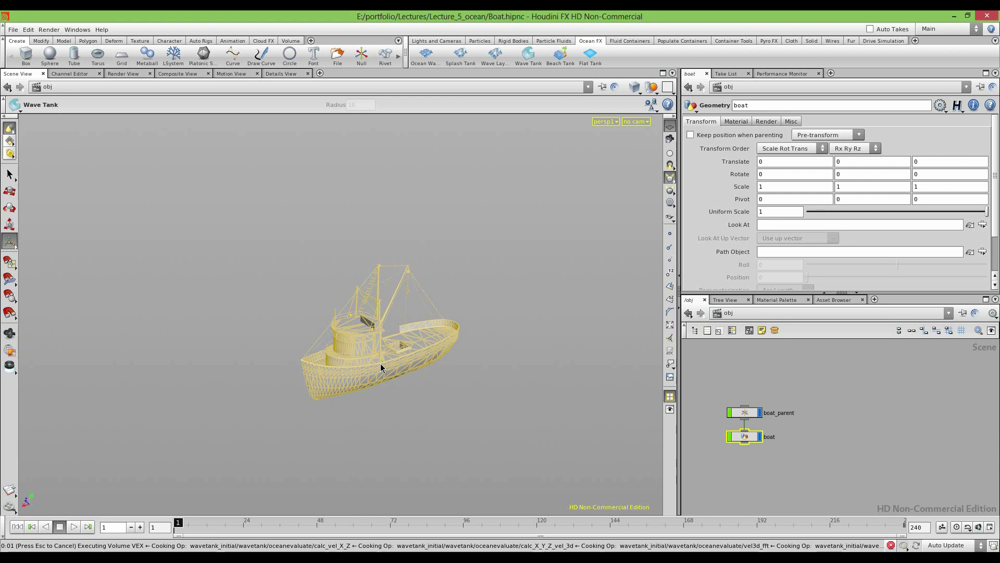
left_click_drag(379, 367, 471, 279)
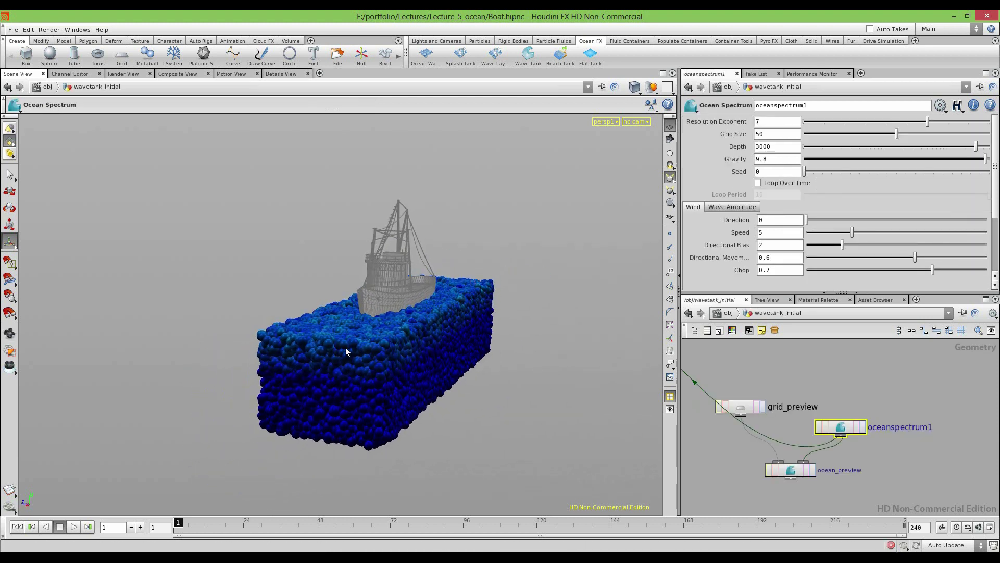
left_click_drag(437, 325, 348, 368)
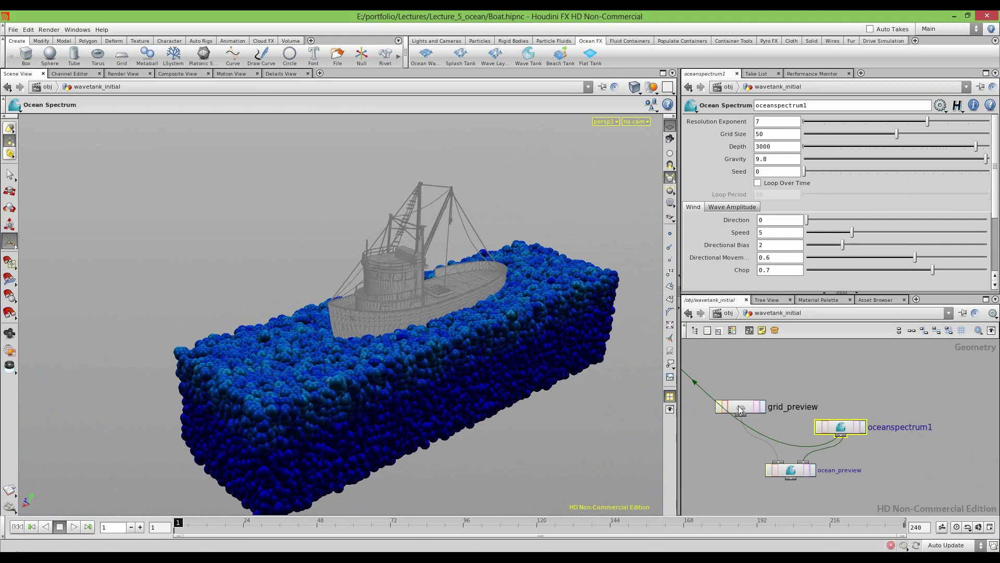
Examine the node chain inside the wavetank_initial network and return to the object level
scroll(777, 375, "down", 6)
key("h")
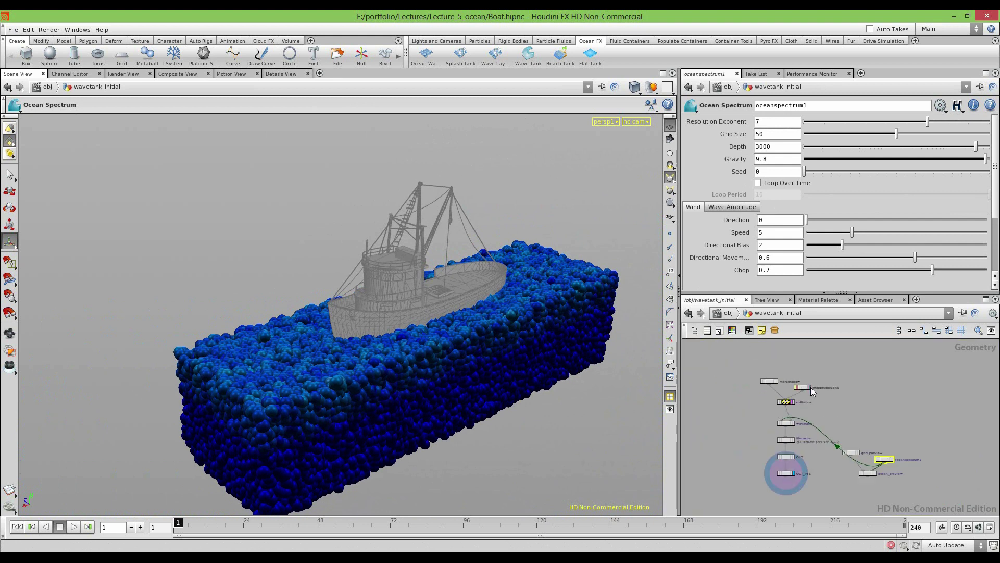
left_click_drag(915, 431, 849, 493)
left_click_drag(853, 452, 706, 376)
left_click(730, 424)
key("u")
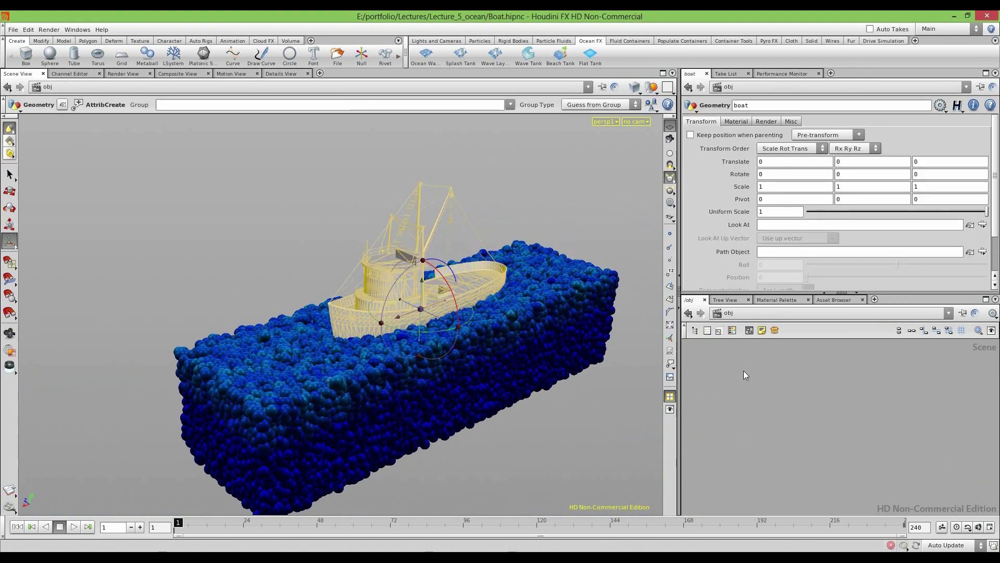
Open the AutoDopNetwork and inspect the boat static object's parameters
left_click(776, 406)
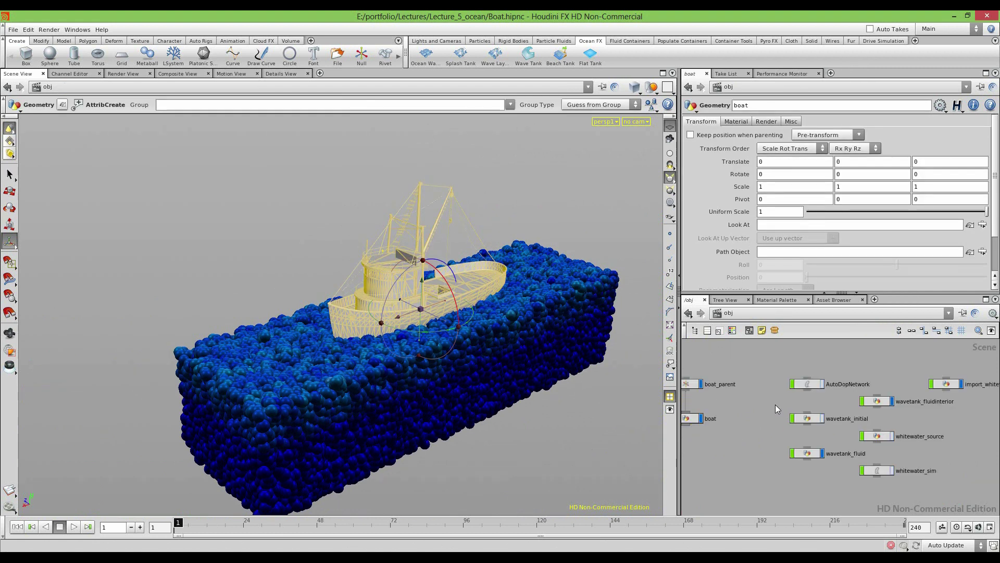
double_click(811, 386)
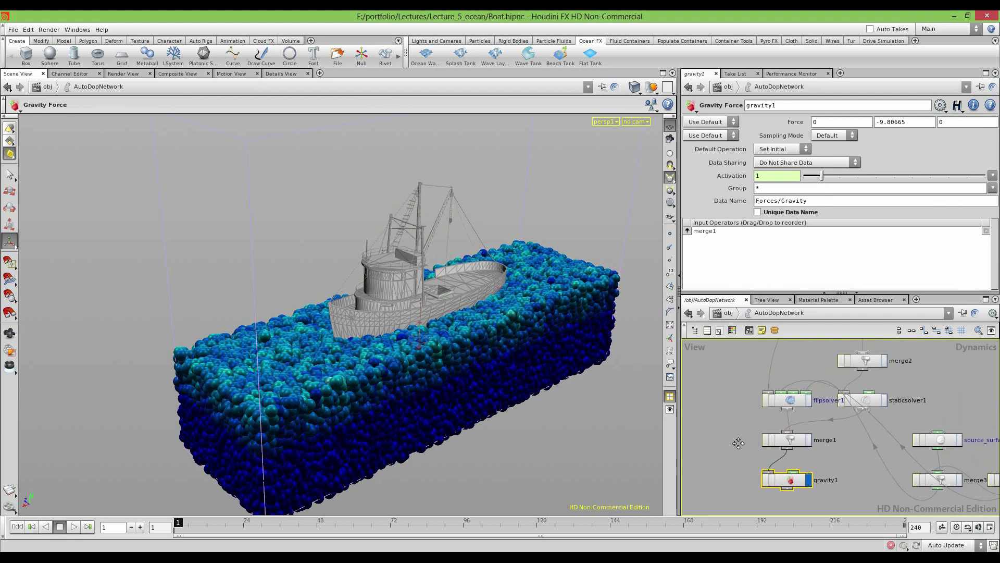
scroll(732, 408, "down", 5)
middle_click_drag(733, 409, 794, 421)
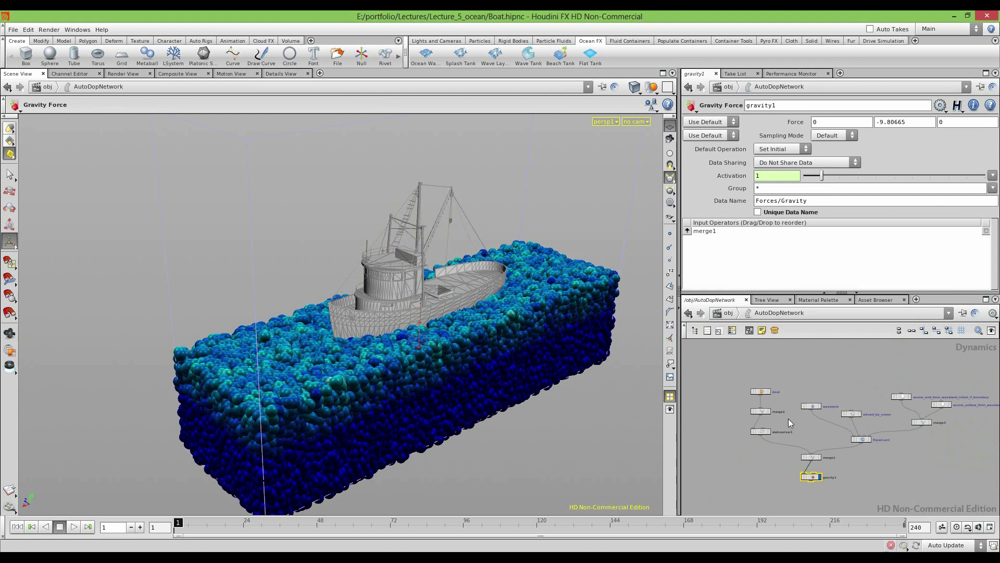
scroll(789, 414, "up", 5)
left_click(732, 359)
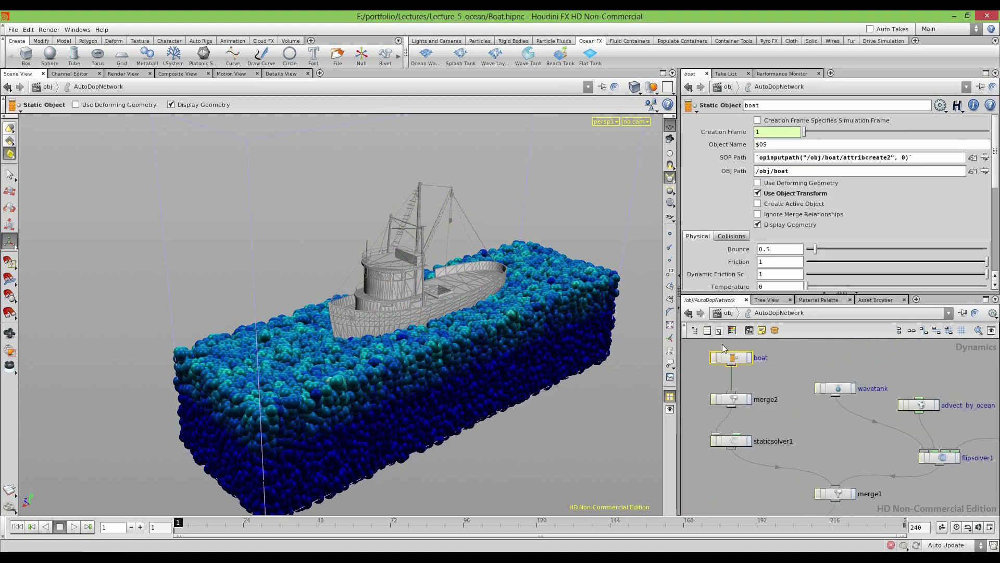
Inspect the parameters of advect_by_ocean and the surface source volume feeding the FLIP solver
middle_click_drag(804, 449, 695, 456)
left_click(755, 388)
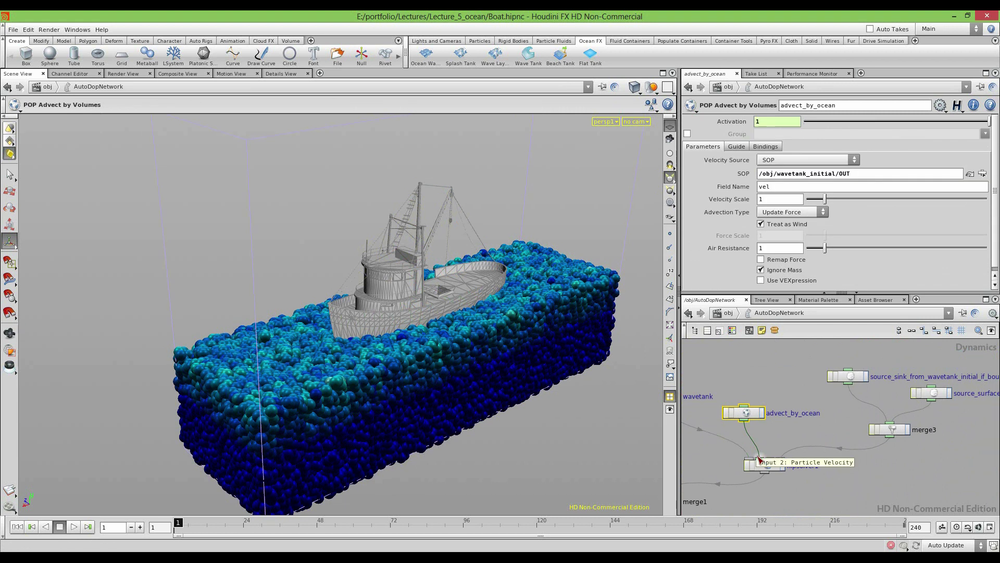
scroll(780, 436, "down", 1)
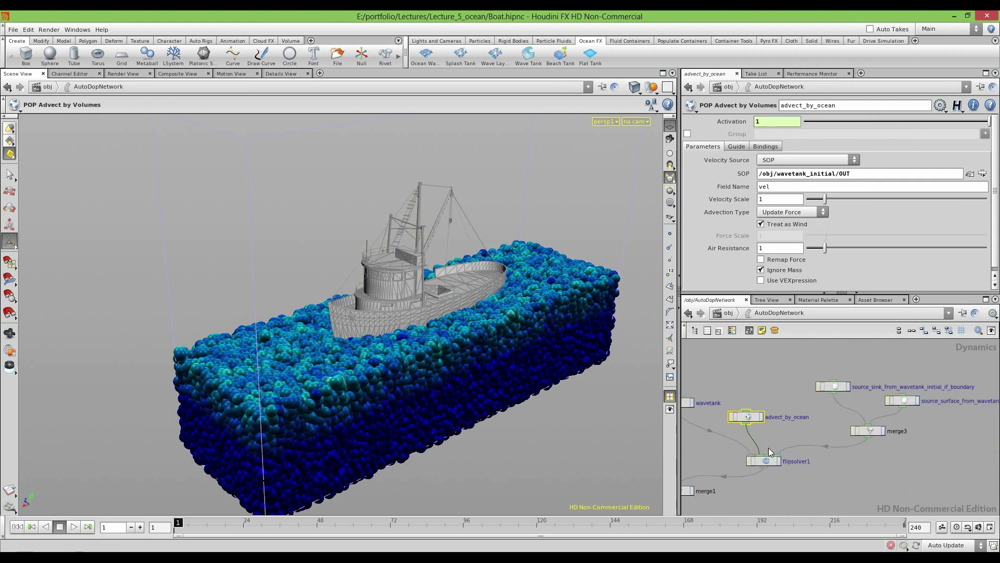
left_click(811, 412)
middle_click_drag(820, 410, 778, 408)
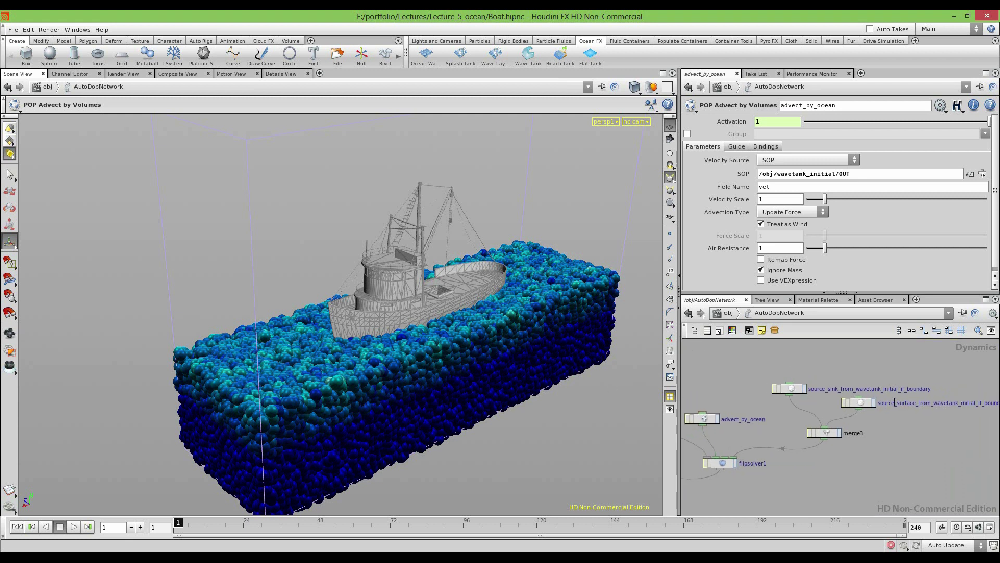
scroll(921, 397, "up", 2)
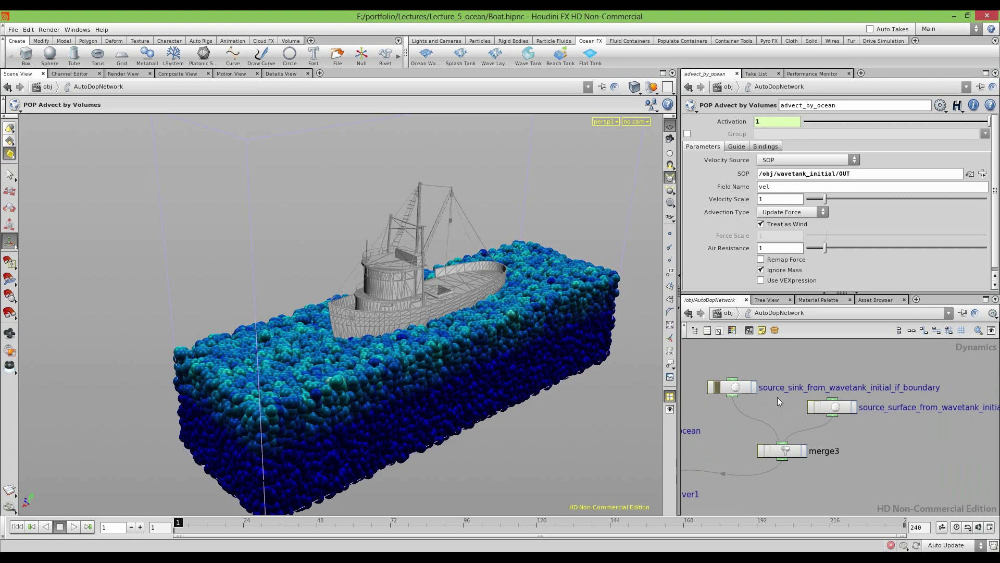
middle_click_drag(920, 446, 945, 438)
left_click(731, 412)
Show the wavetank FLIP object's properties and examine the particle density around the boat
scroll(780, 430, "down", 5)
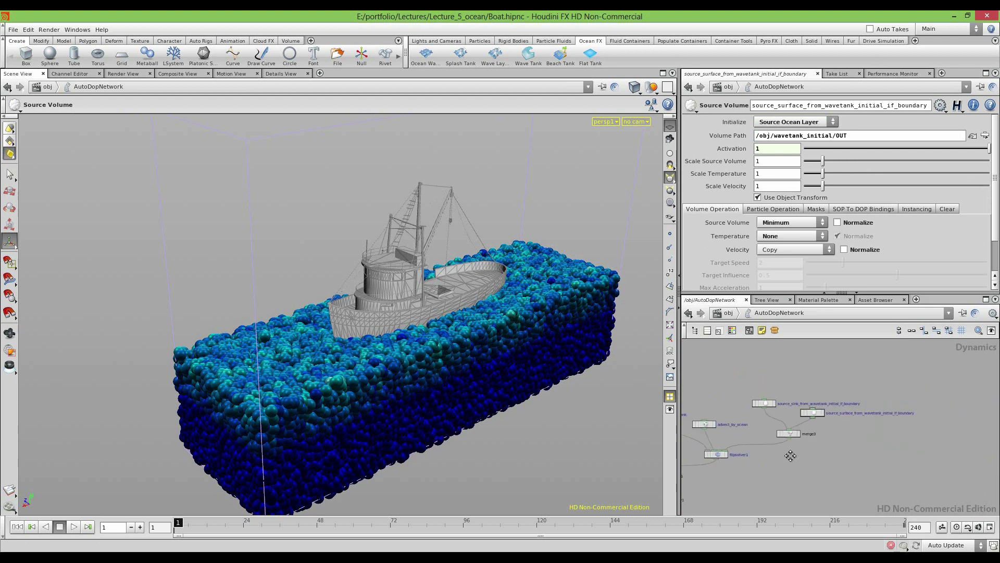
scroll(782, 408, "up", 4)
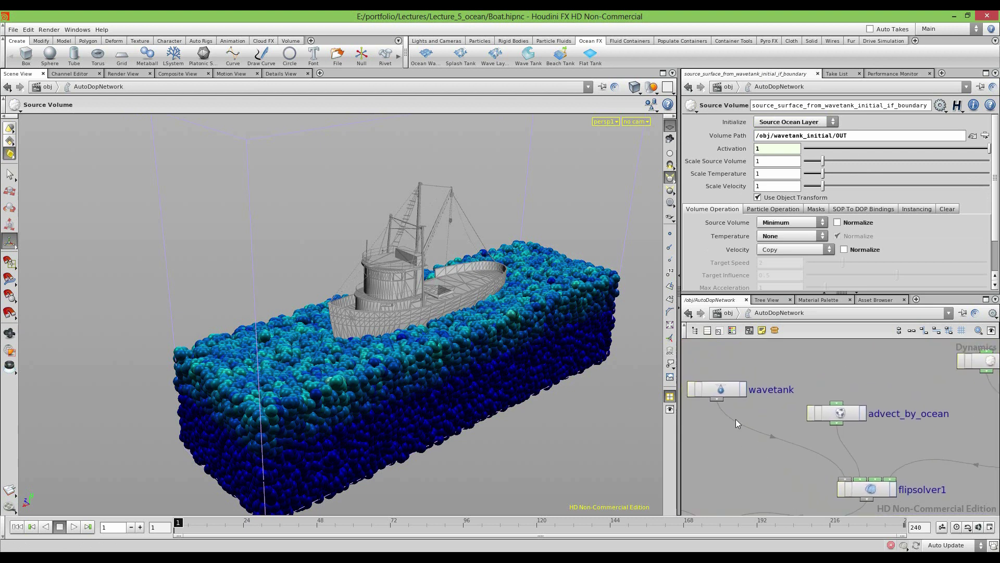
left_click(720, 390)
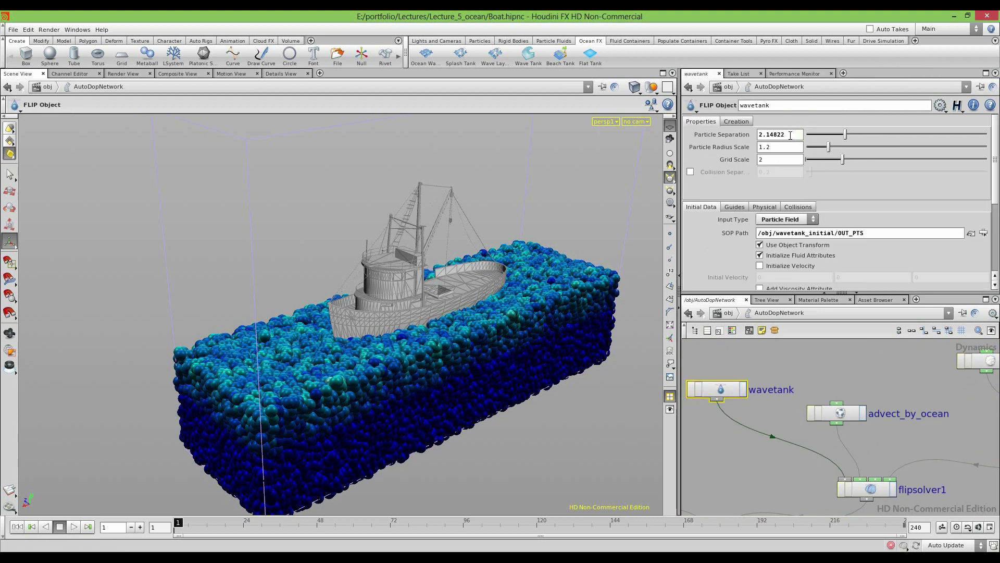
right_click_drag(449, 355, 257, 341, "alt")
left_click_drag(257, 342, 285, 339, "alt")
right_click_drag(285, 338, 573, 371, "alt")
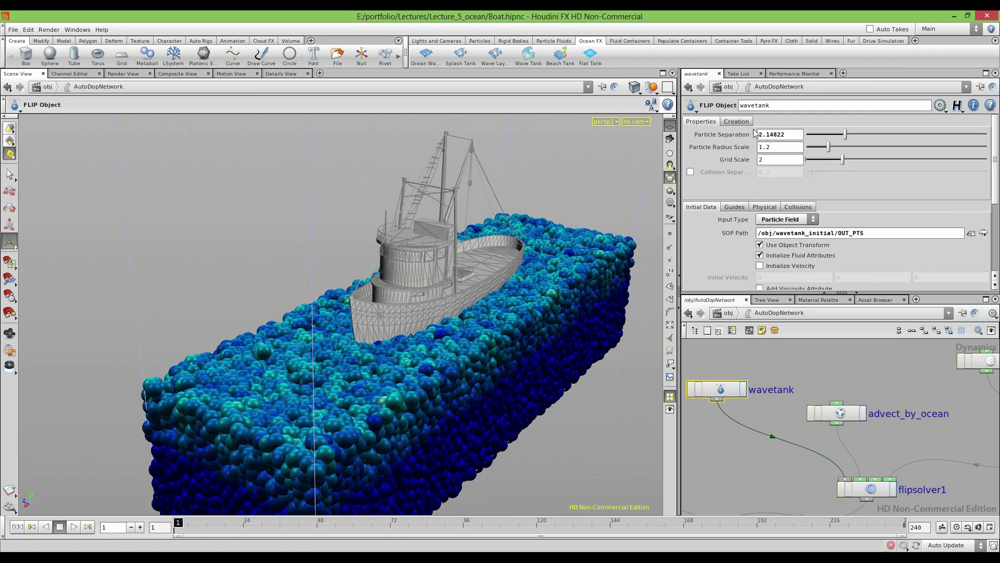
Set the wavetank's particle separation to 3
double_click(788, 136)
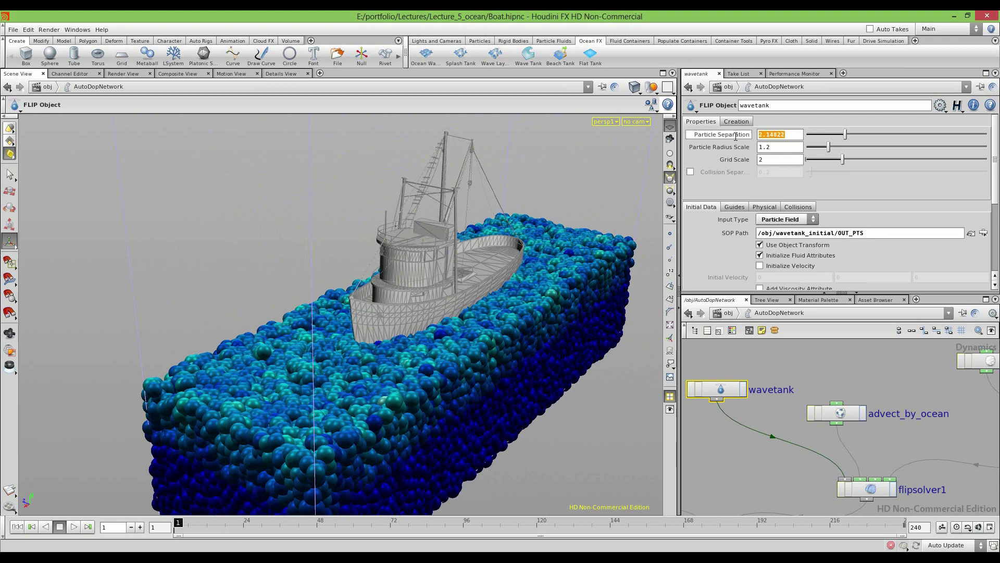
mouse_move(735, 136)
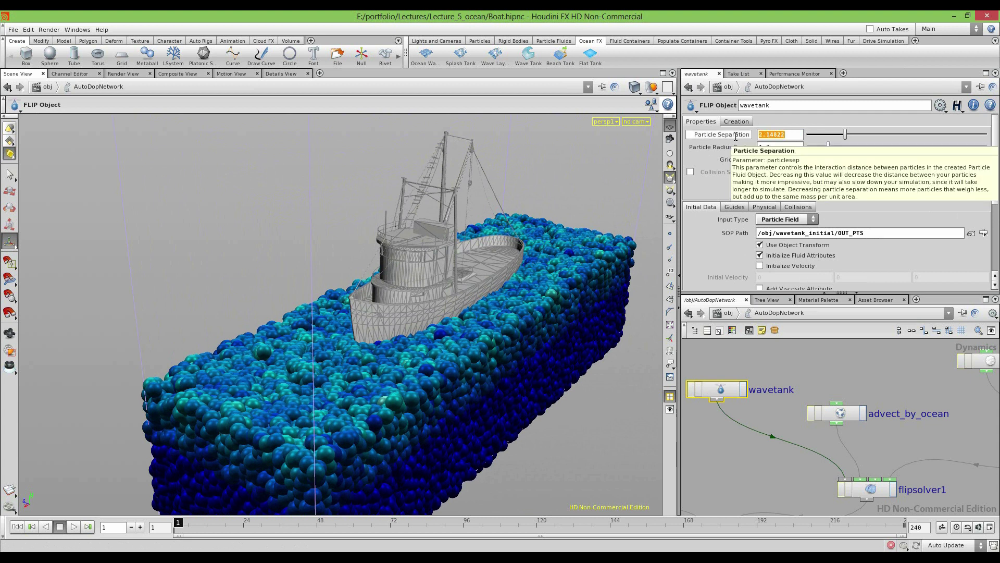
type("3")
key("Return")
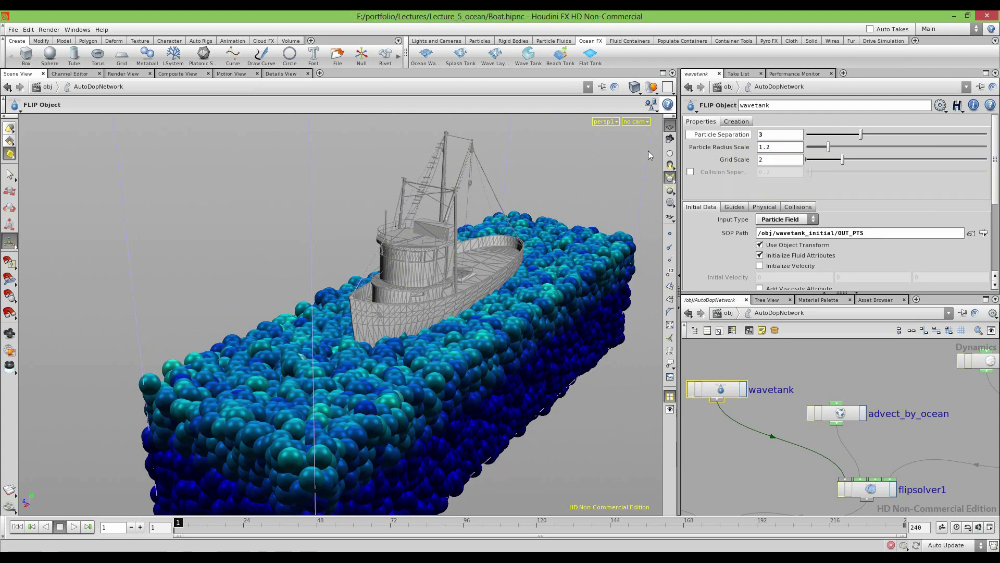
Play the simulation in two runs, examining the water around the hull during the pause, and rewind to frame 1
left_click_drag(361, 290, 386, 341, "alt")
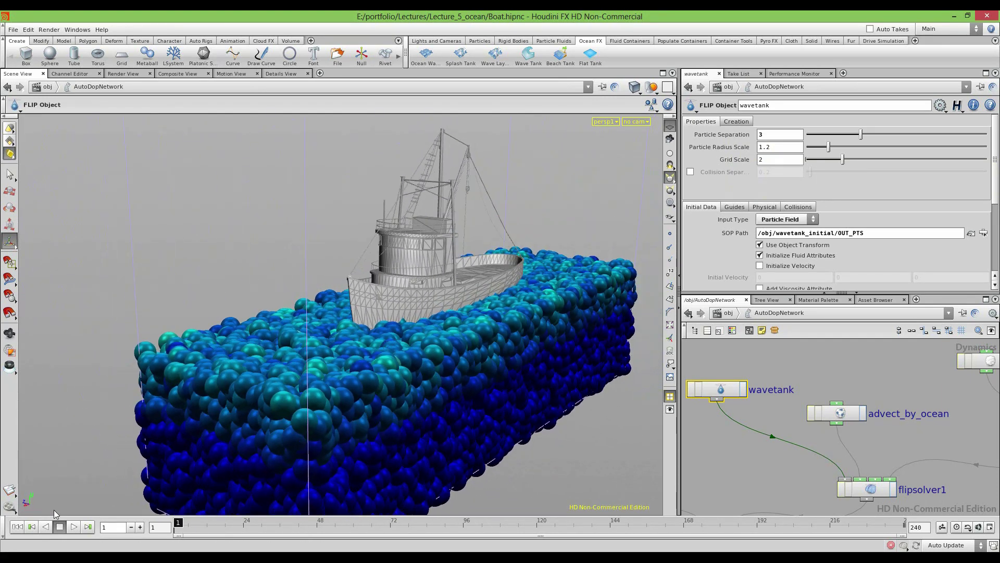
left_click(73, 526)
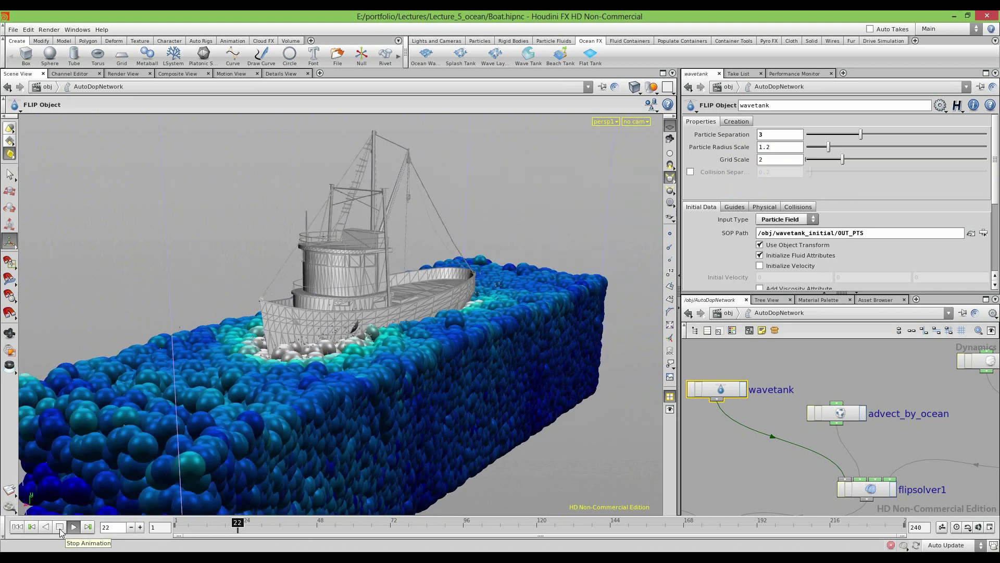
left_click(60, 528)
left_click_drag(292, 330, 265, 316, "alt")
right_click_drag(264, 317, 546, 353)
left_click_drag(398, 344, 307, 335)
right_click_drag(307, 335, 399, 317)
left_click_drag(399, 317, 369, 322, "alt")
right_click_drag(369, 322, 225, 320, "alt")
left_click_drag(226, 319, 313, 360, "alt")
left_click(74, 528)
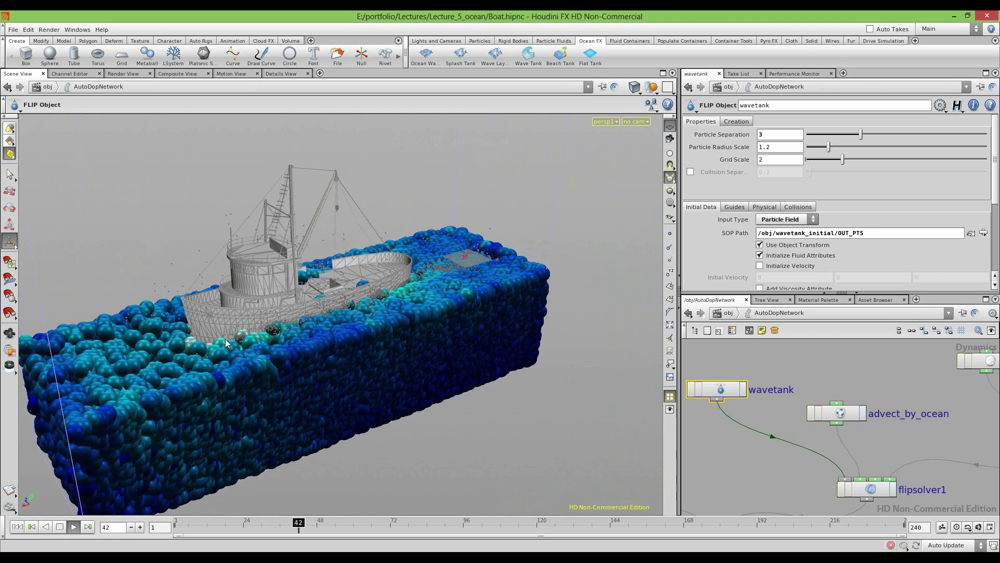
left_click(19, 527)
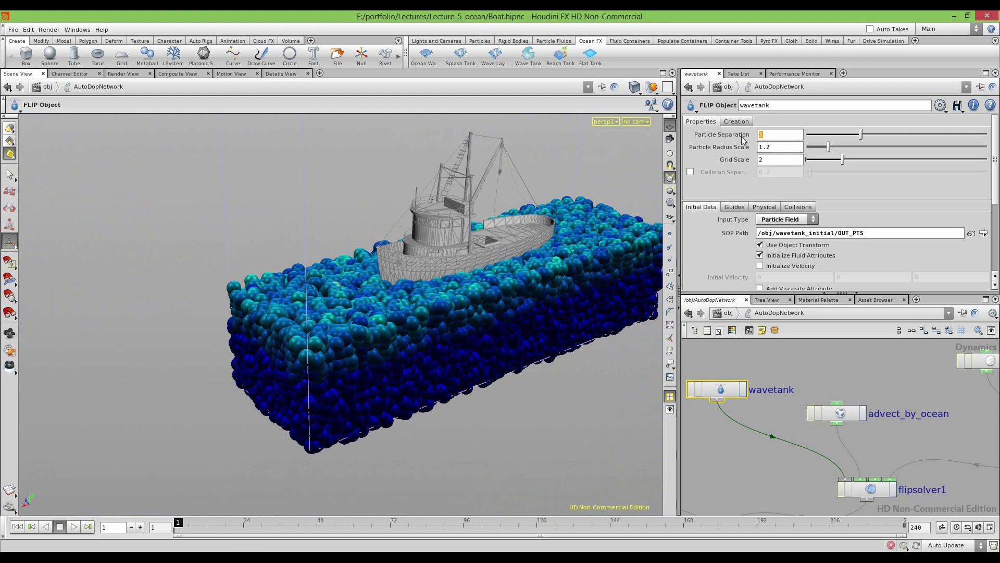
Set the wavetank's particle separation to 2
type("2")
key("Return")
key("Escape")
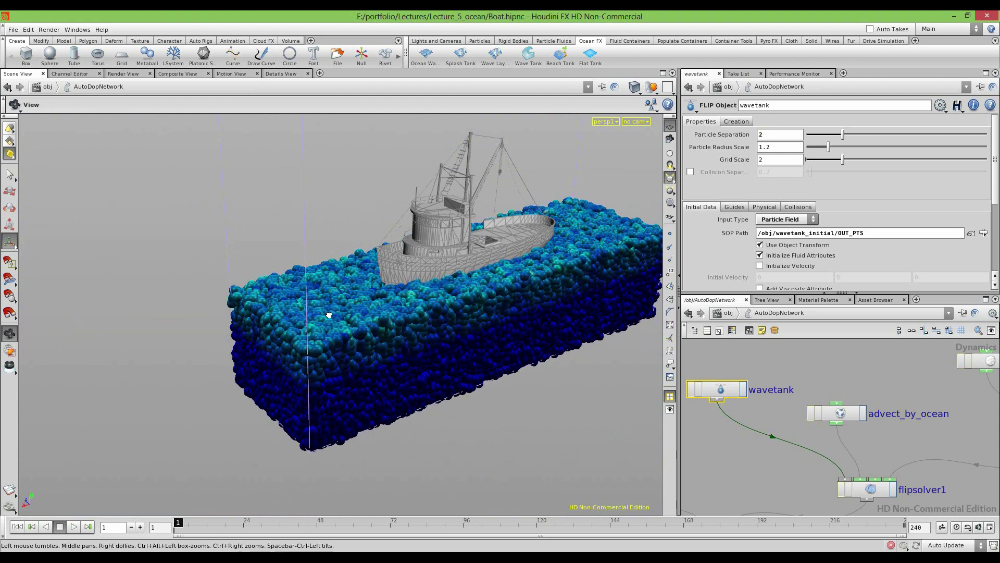
Play the simulation up to frame 19 and examine the water displaced around the hull from near and far
left_click_drag(329, 315, 456, 326, "alt")
scroll(455, 326, "up", 3)
left_click(72, 526)
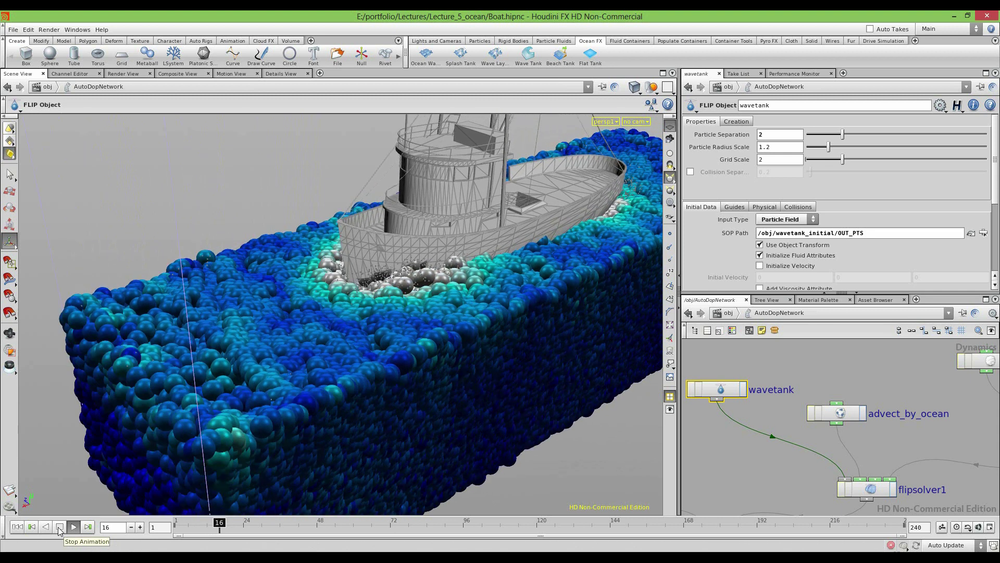
left_click(59, 528)
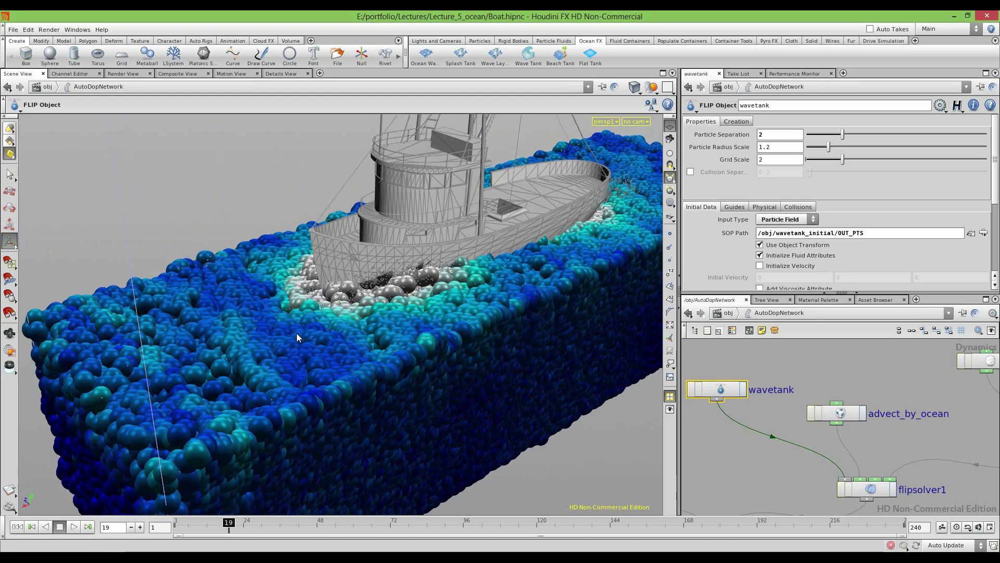
left_click_drag(313, 324, 380, 297, "alt")
right_click_drag(379, 297, 192, 324)
left_click_drag(193, 323, 337, 305)
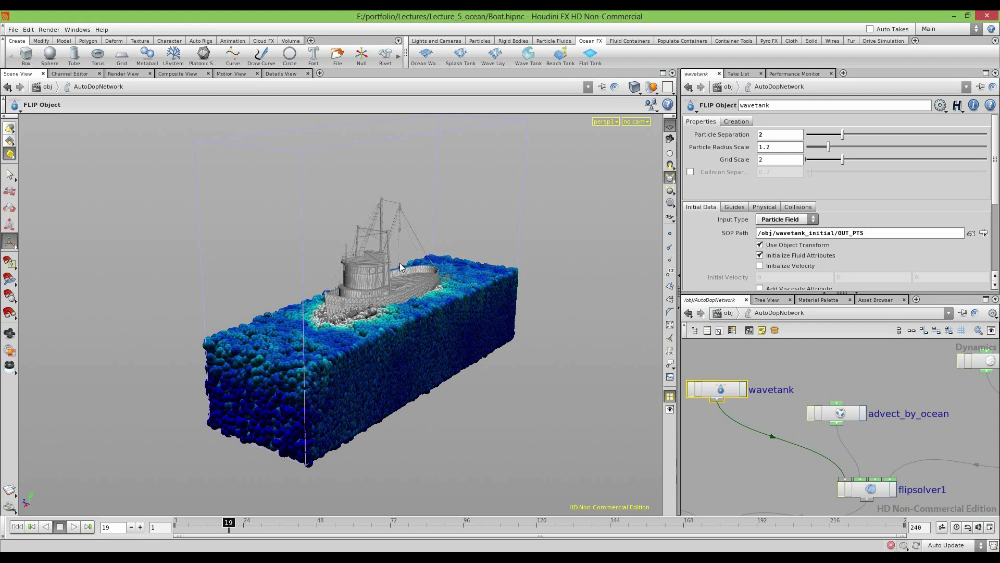
left_click_drag(350, 338, 313, 368)
right_click_drag(312, 368, 120, 507)
Continue the simulation to frame 36, examine the whole tank and return to the object level
left_click(74, 528)
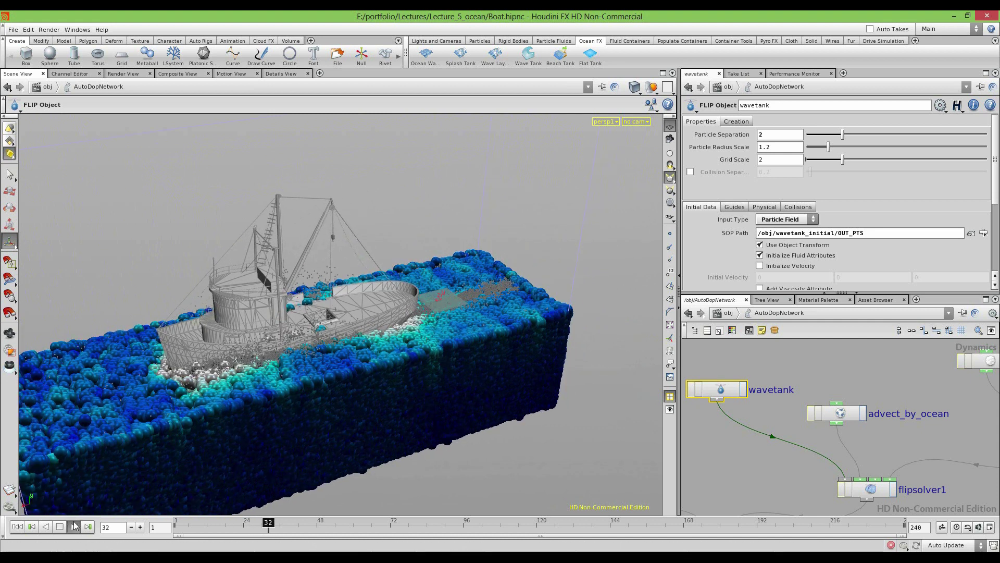
left_click(59, 533)
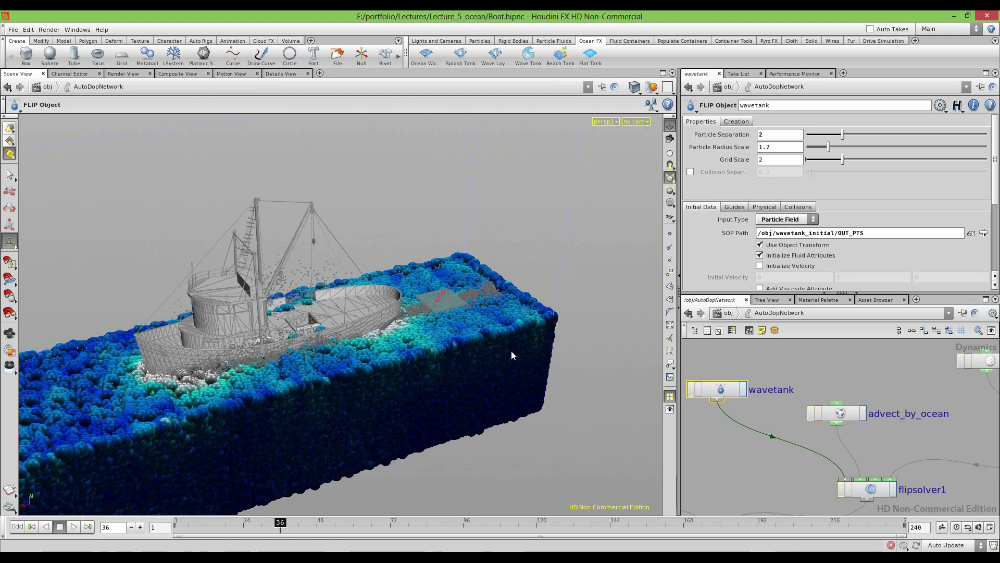
right_click_drag(480, 347, 315, 353, "alt")
left_click_drag(315, 353, 384, 318, "alt")
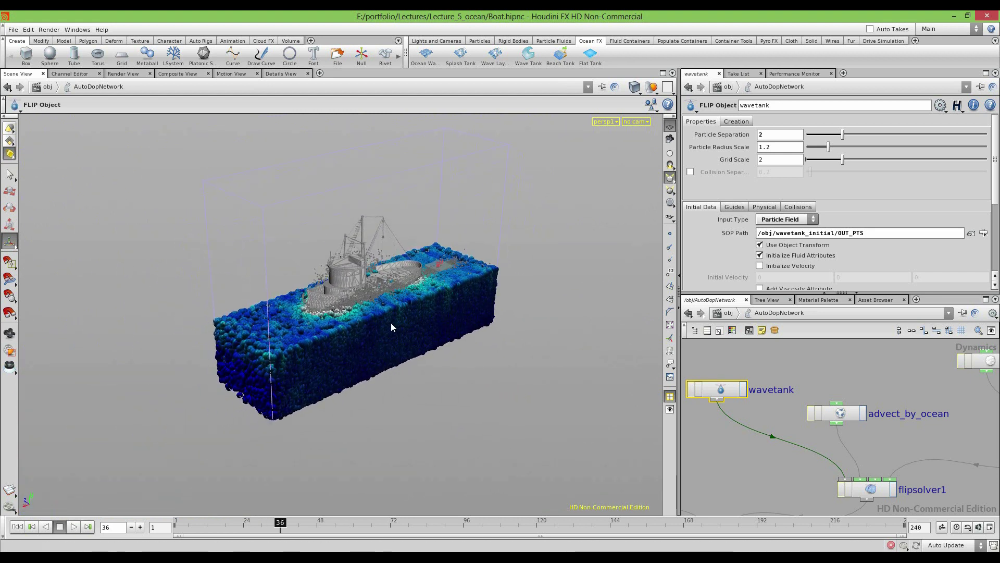
left_click(728, 458)
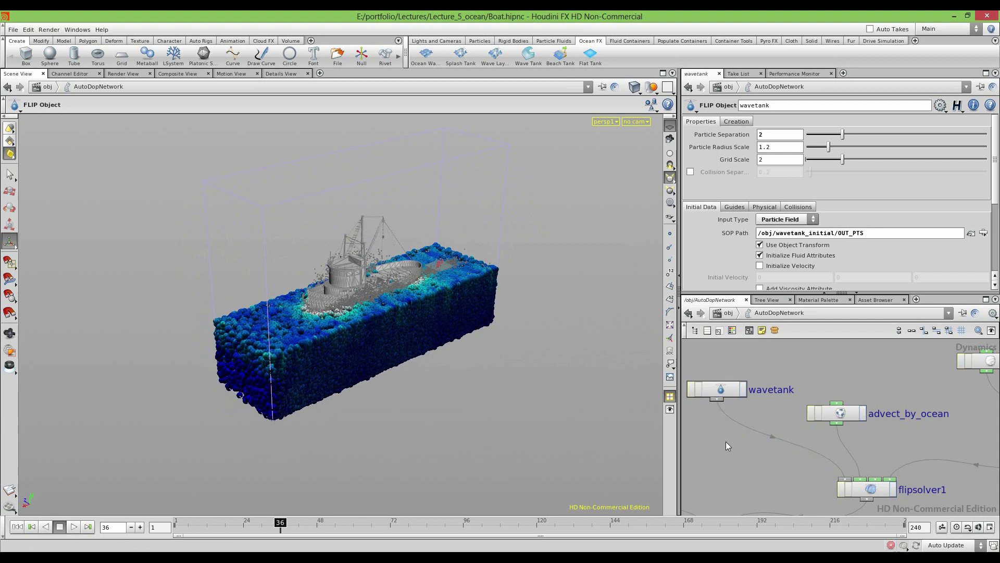
left_click(718, 314)
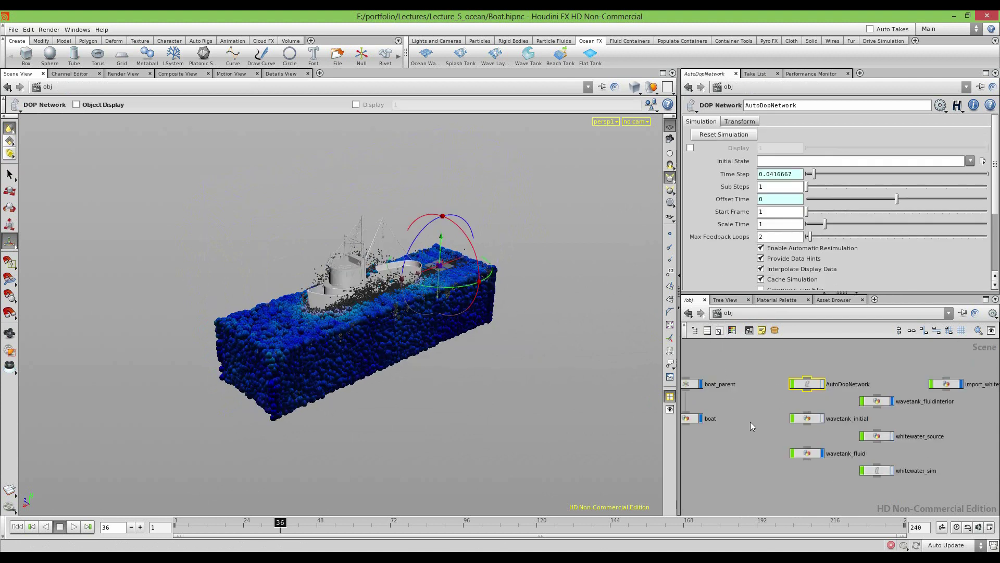
Open the wavetank ocean source node's parameters inside the wavetank_initial object
double_click(791, 421)
scroll(829, 404, "up", 3)
middle_click_drag(782, 418, 890, 436)
scroll(835, 423, "up", 3)
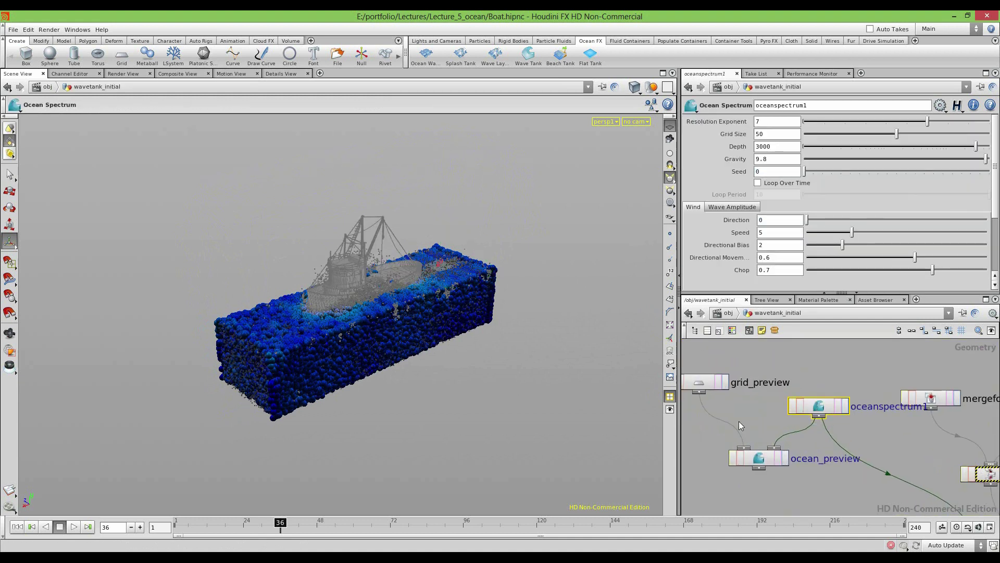
scroll(825, 458, "down", 2)
middle_click_drag(826, 483, 746, 420)
scroll(745, 419, "down", 1)
left_click(786, 423)
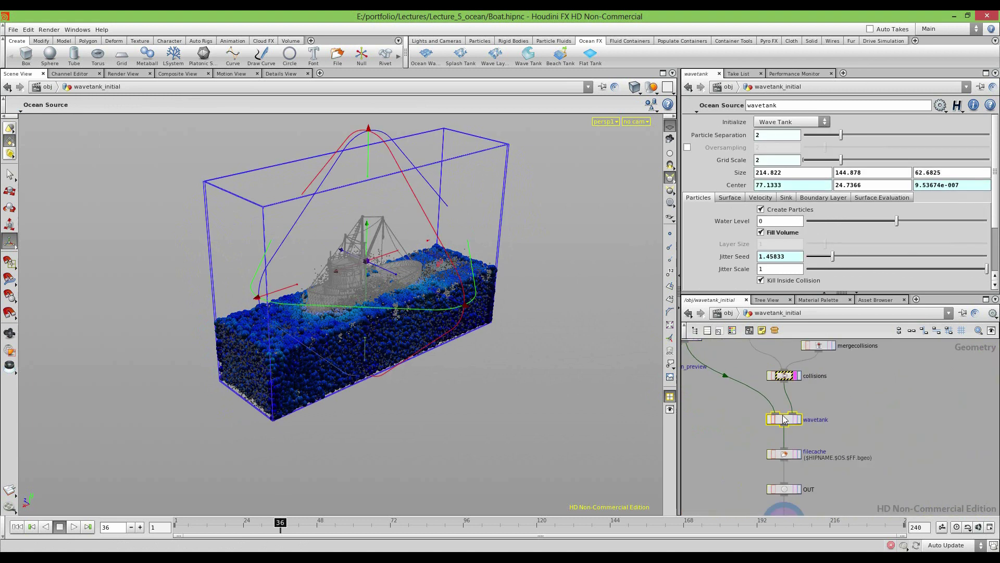
Turn on the wavetank's boundary layer visualization and inspect the tank's particles from near and far
left_click(733, 200)
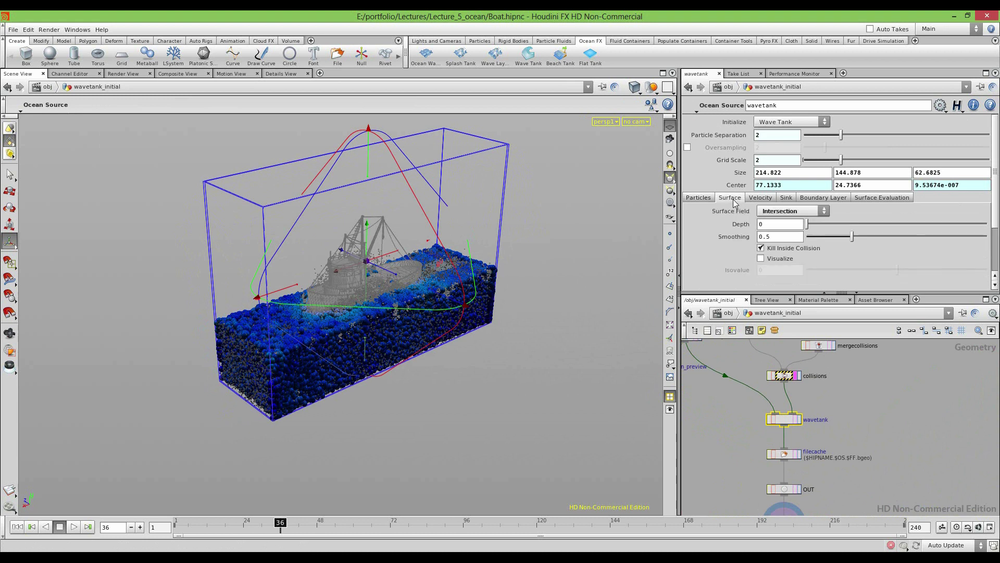
left_click(787, 199)
left_click(822, 199)
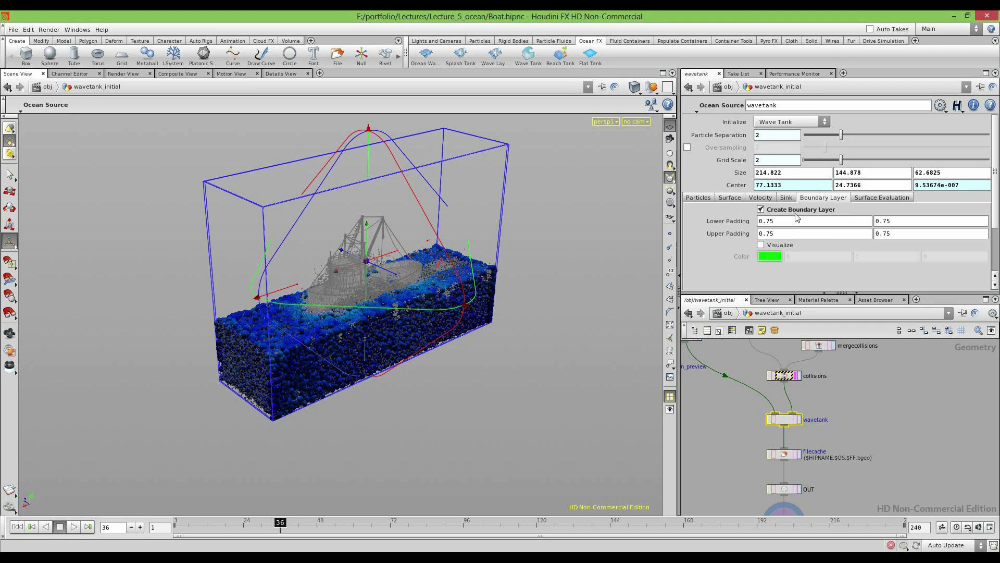
scroll(729, 446, "up", 5)
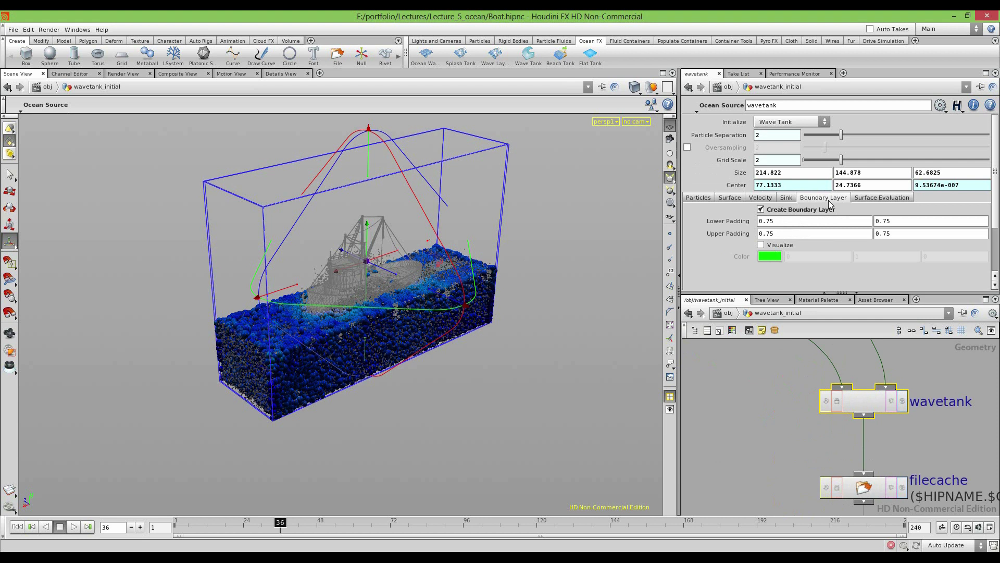
left_click(761, 245)
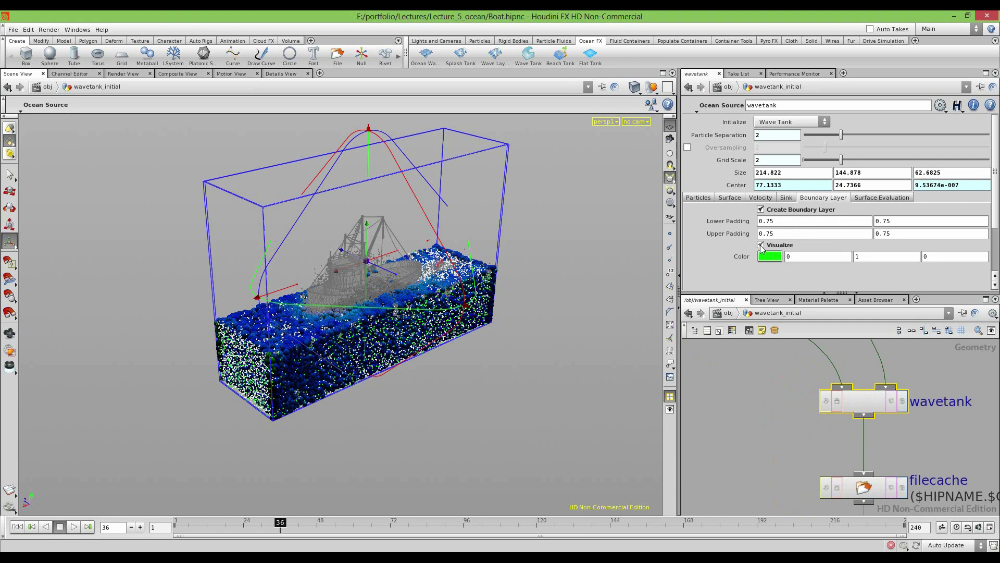
right_click_drag(299, 279, 583, 306, "alt")
left_click_drag(583, 306, 396, 346, "alt")
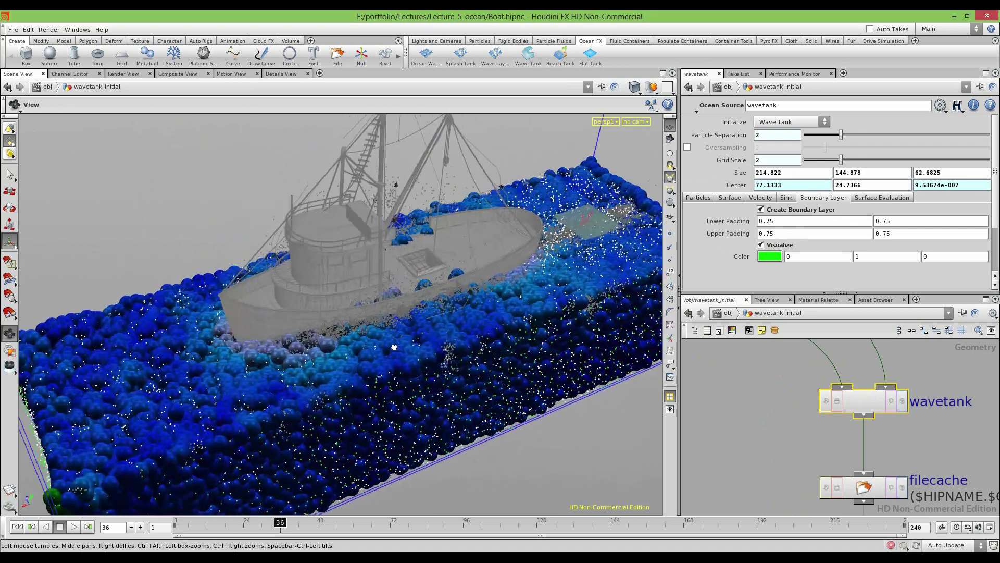
right_click_drag(395, 346, 326, 340, "alt")
left_click_drag(326, 340, 187, 432)
key("Return")
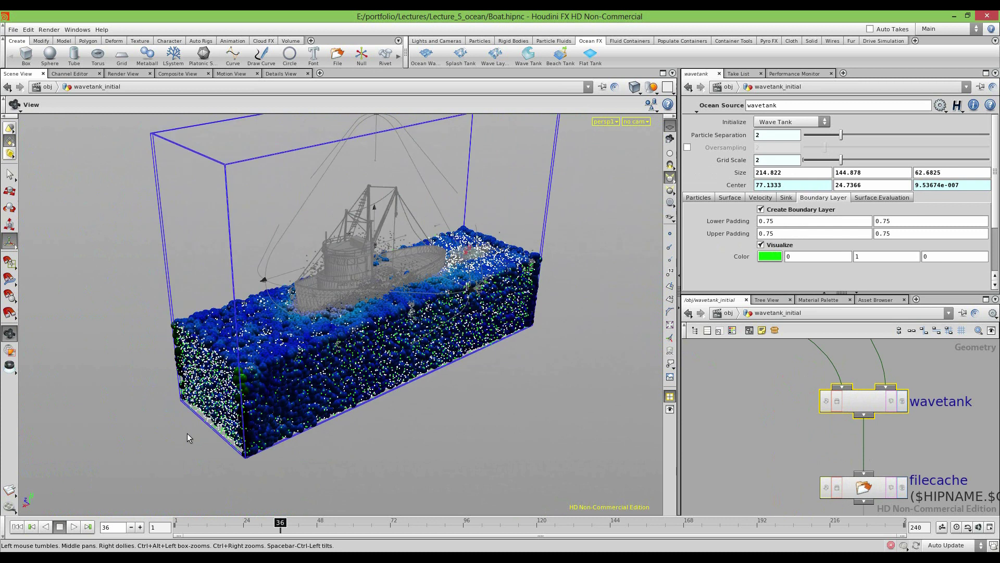
Play the simulation to frame 52, rewind to frame 1 and toggle the boundary layer visualization off and on
left_click(73, 526)
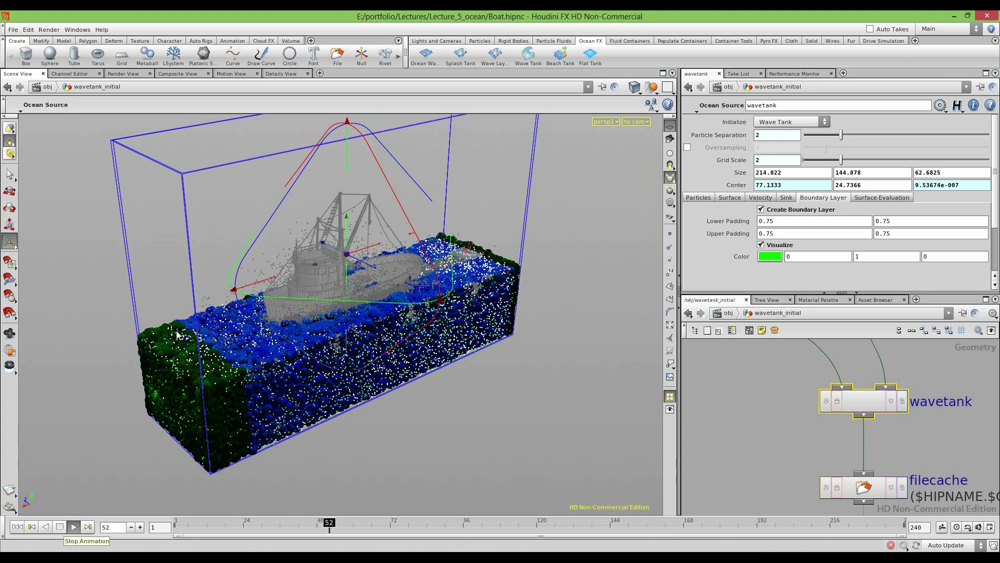
left_click(59, 527)
left_click(17, 527)
left_click(761, 246)
left_click(761, 245)
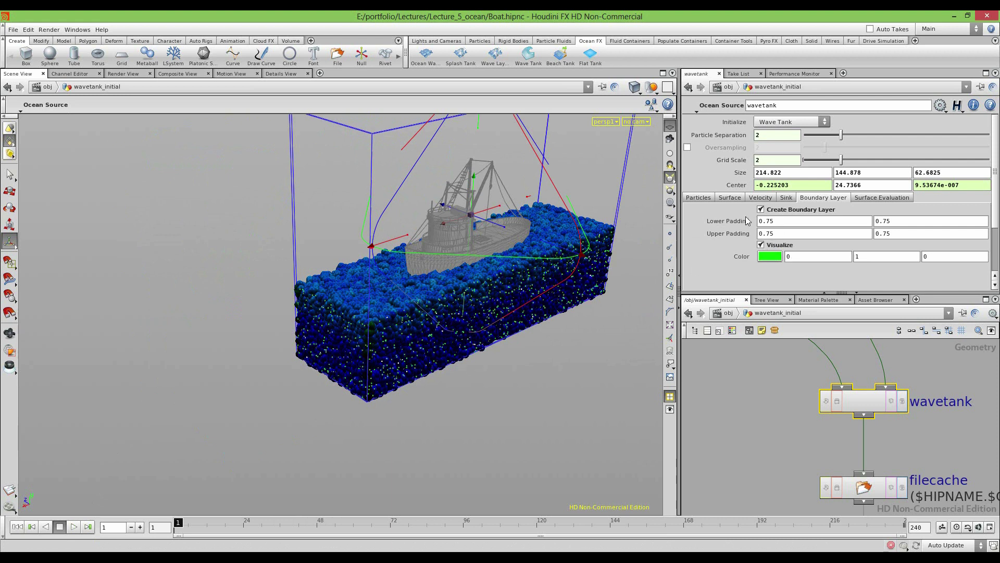
Raise the wavetank boundary layer's lower padding values to 18.75 and its upper padding values to 31.75
scroll(386, 359, "up", 5)
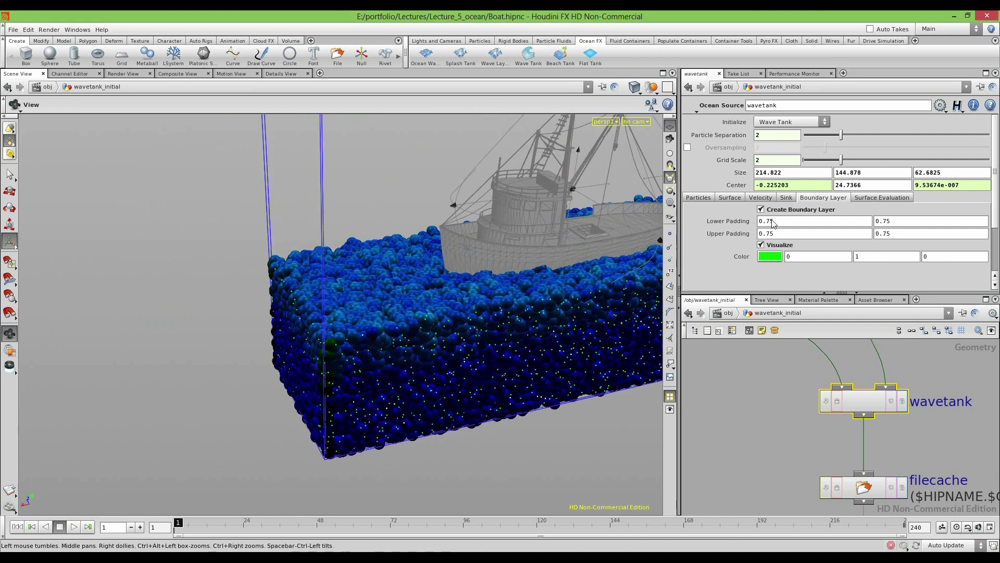
middle_click_drag(738, 223, 839, 200)
left_click_drag(250, 320, 358, 308, "alt")
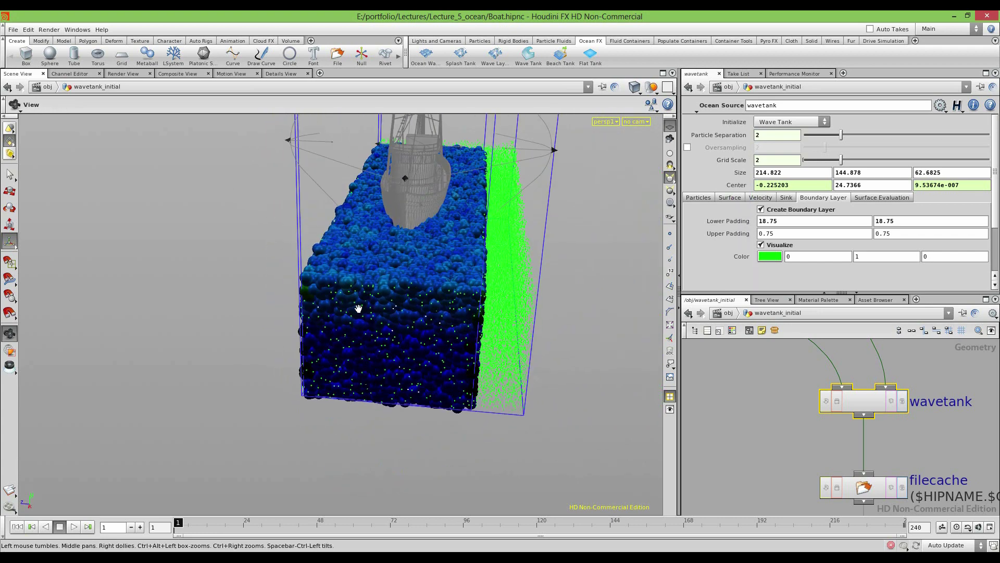
left_click_drag(489, 183, 239, 293, "alt")
middle_click_drag(730, 232, 879, 209)
middle_click_drag(447, 332, 469, 333)
left_click_drag(679, 269, 672, 269)
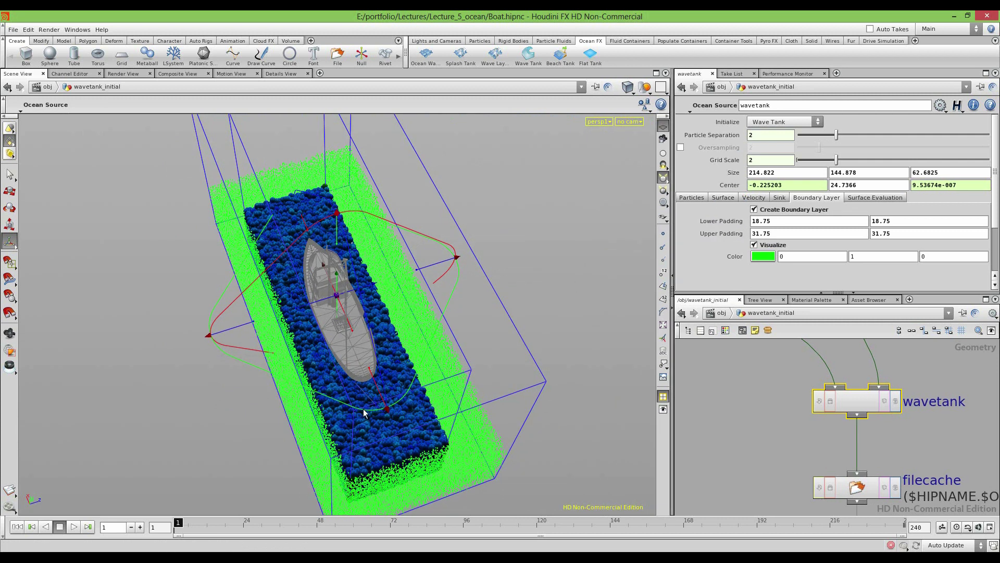
Set both upper padding values of the wavetank's boundary layer to 1
double_click(886, 233)
type("1")
key("Return")
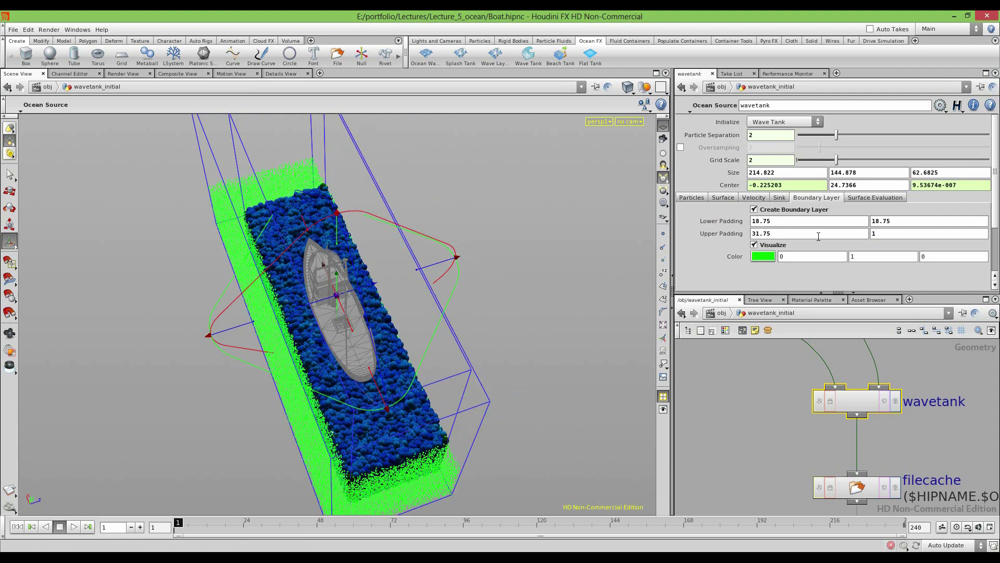
double_click(778, 232)
type("1")
key("Return")
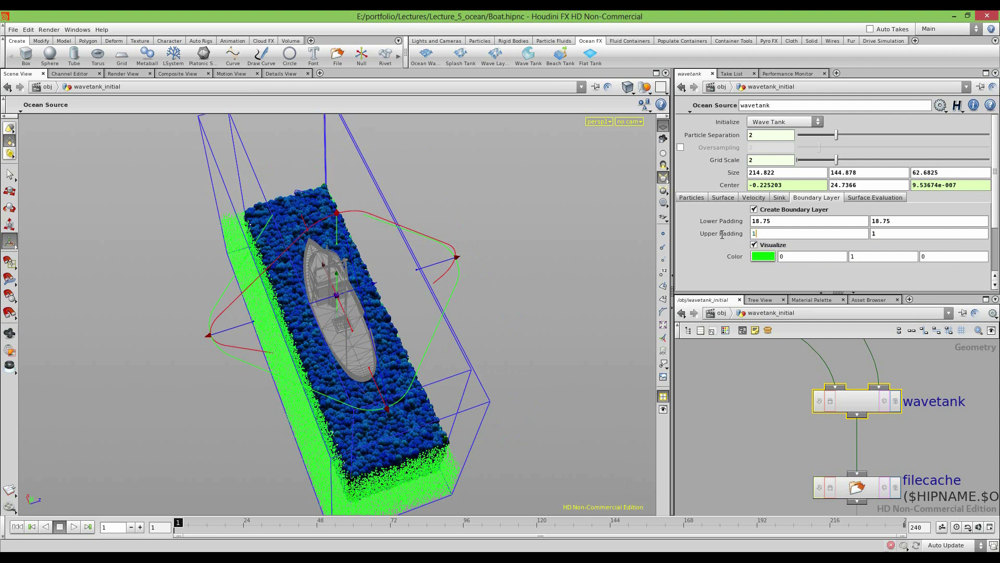
Set the boundary layer's first lower padding to 0 and first upper padding to 20, and return to the object level
left_click_drag(789, 222, 636, 235)
type("0")
key("Return")
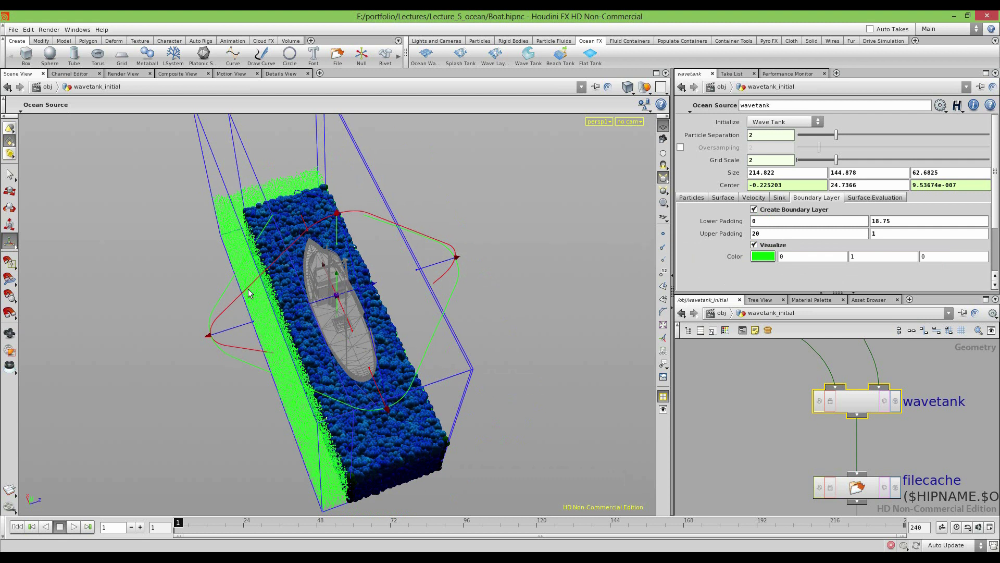
key("e")
left_click(721, 313)
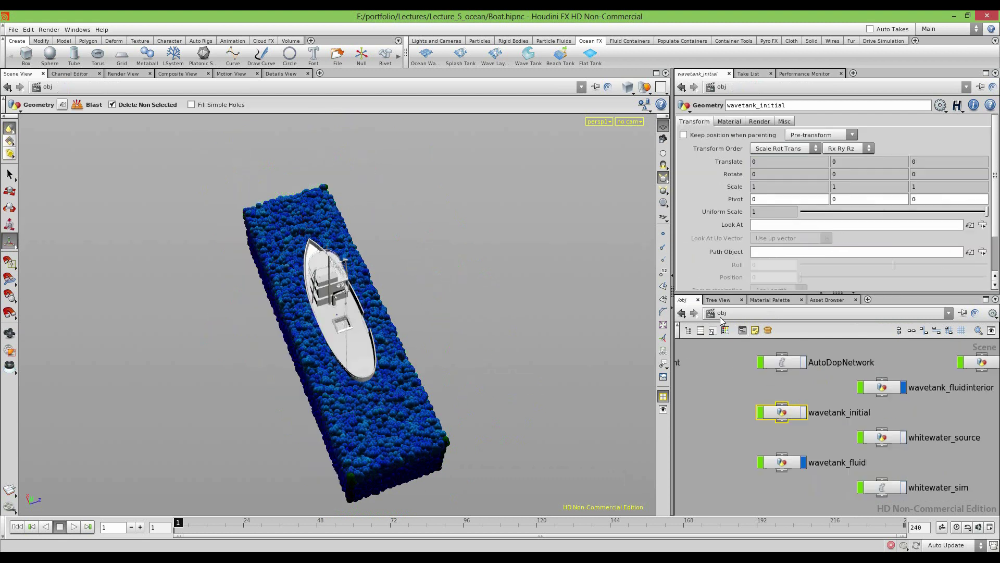
Select the boat_parent null, try rotating it about its vertical axis and undo the rotation
middle_click_drag(725, 376, 844, 438)
left_click(724, 423)
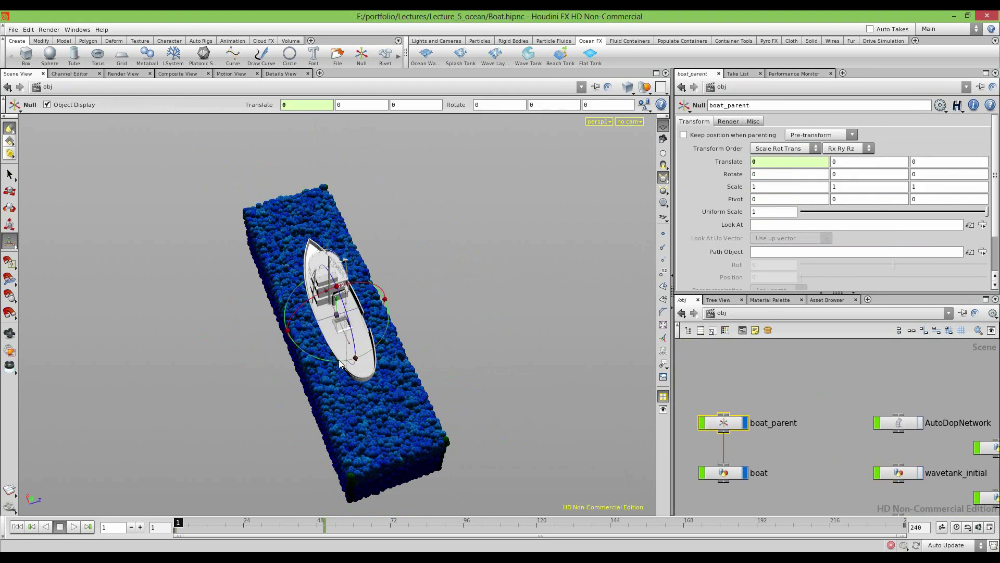
left_click_drag(319, 360, 339, 363)
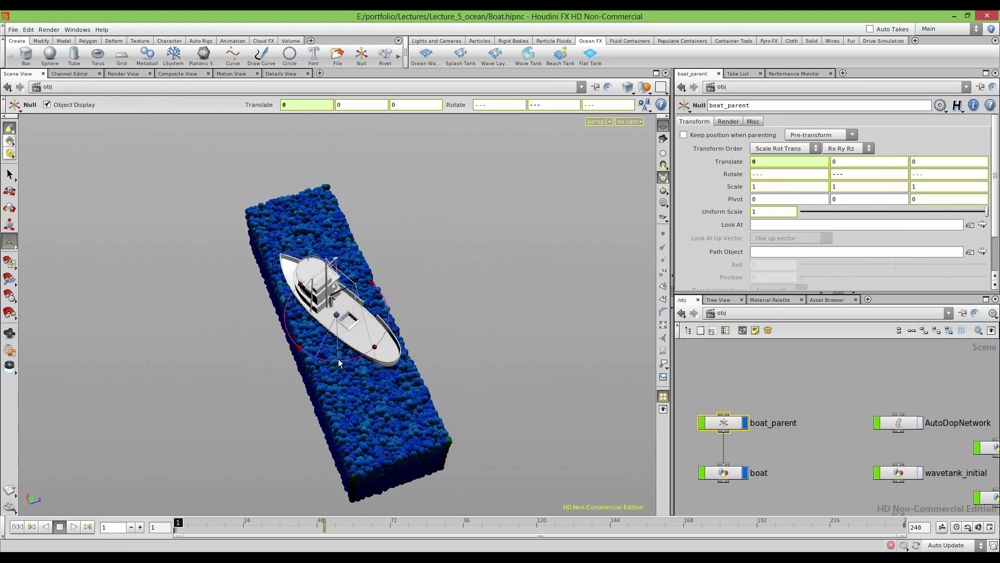
key("ctrl+z")
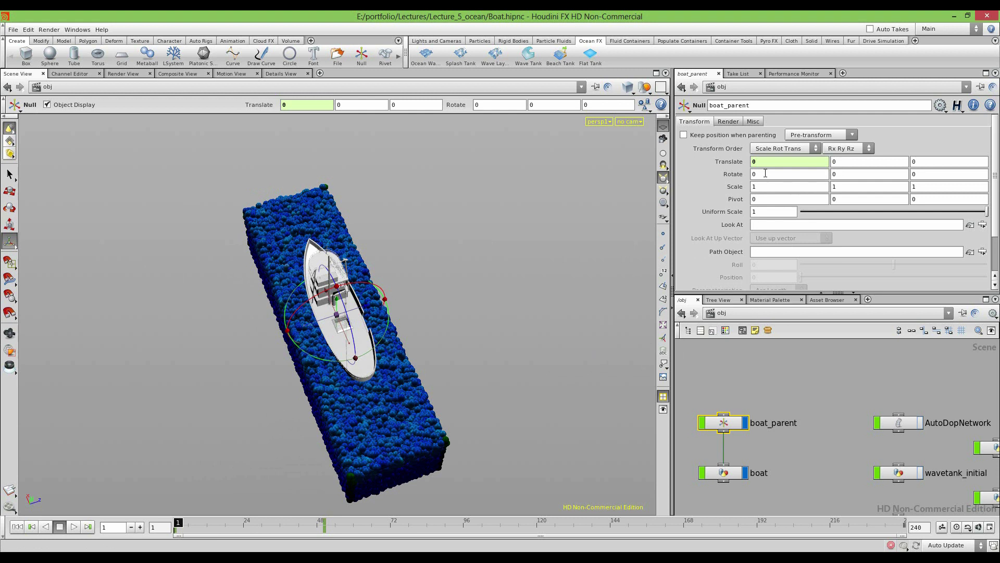
Set a keyframe on boat_parent's Y rotation at 0 on frame 1
right_click(859, 173)
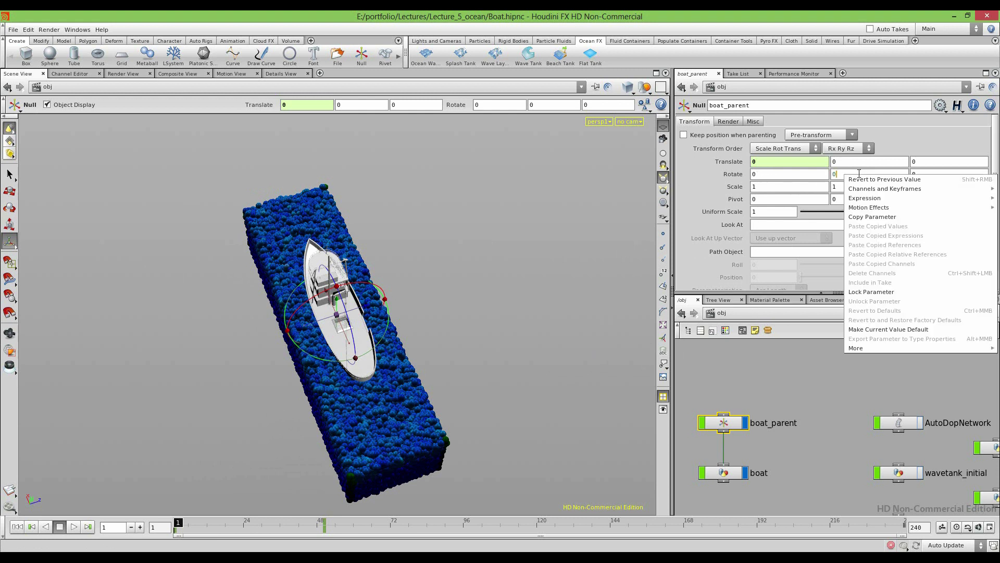
mouse_move(884, 188)
left_click(761, 201)
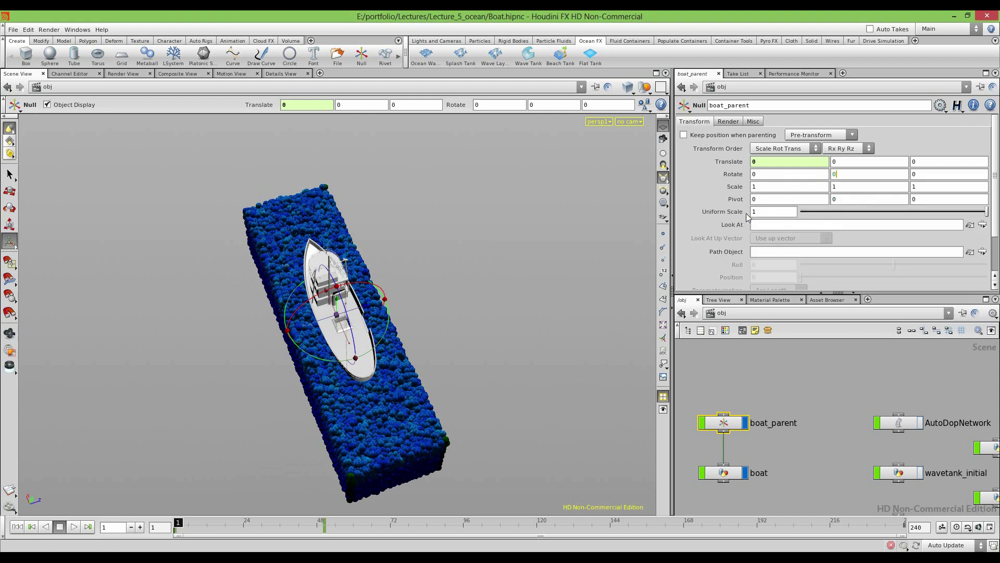
key("s")
left_click(358, 331)
left_click(782, 400)
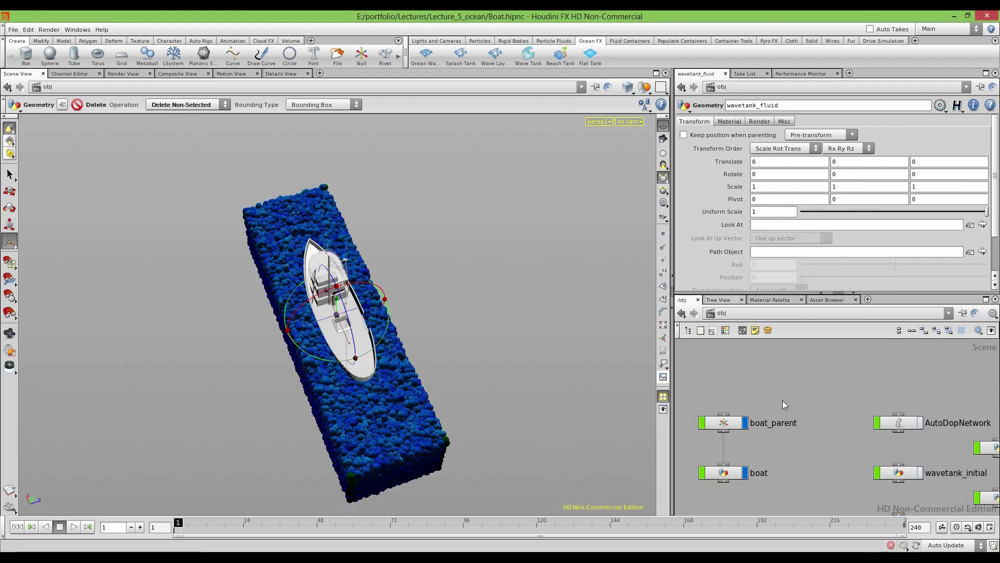
Reselect boat_parent, try turning it with the viewport rotation handle and undo the changes
left_click(732, 426)
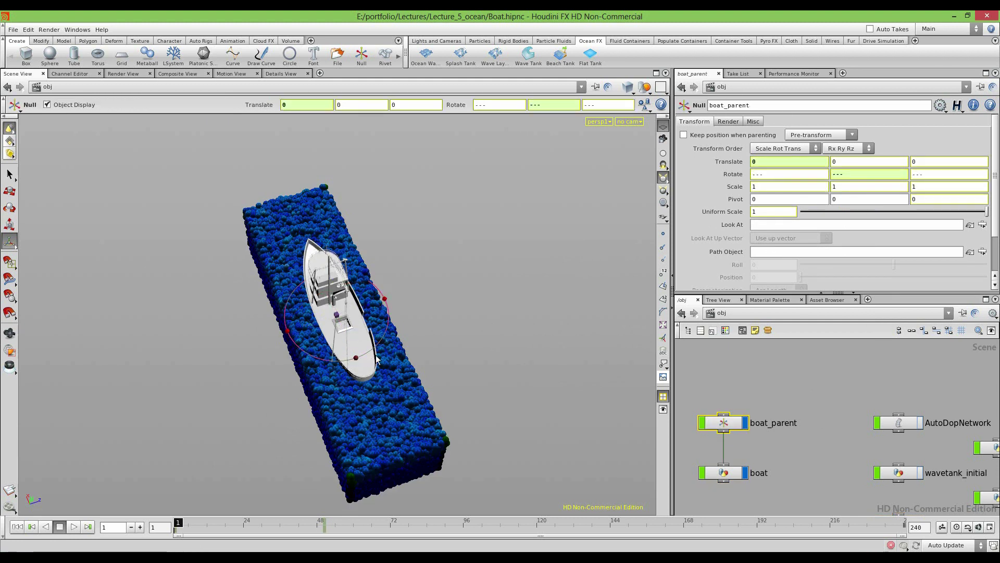
left_click_drag(385, 321, 377, 358)
key("ctrl+z")
key("ctrl+z")
key("ctrl+z")
key("ctrl+z")
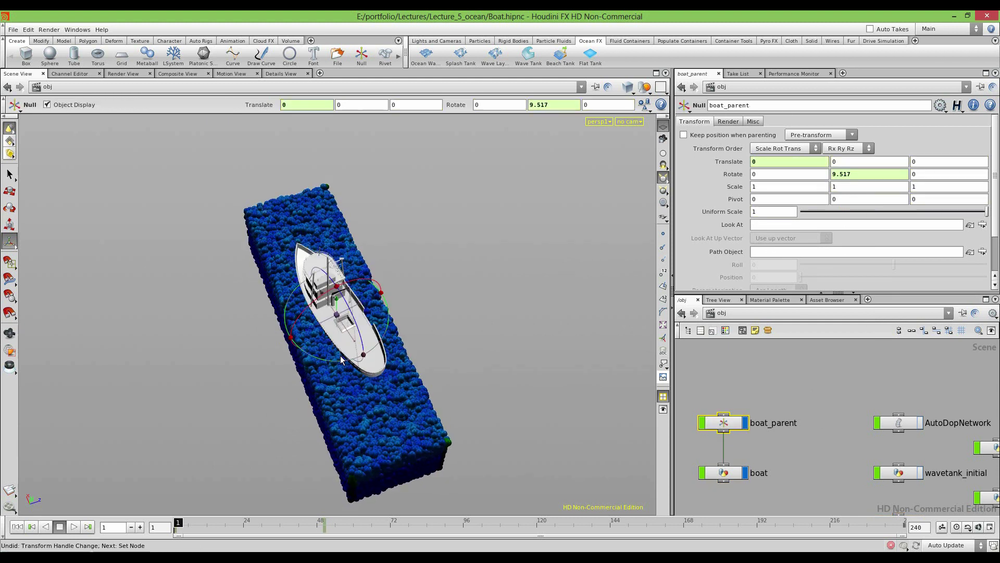
left_click(324, 528)
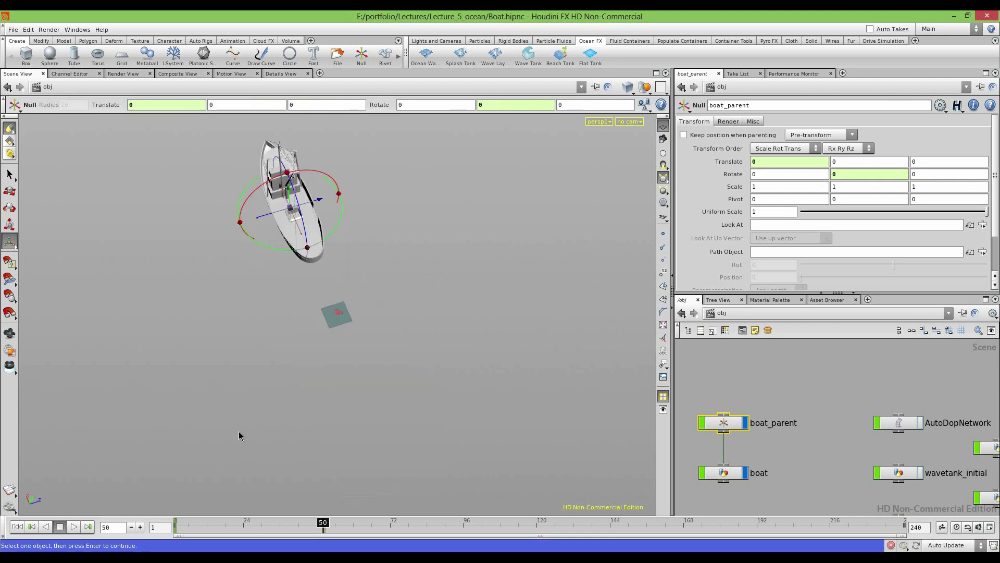
key("Escape")
left_click(17, 527)
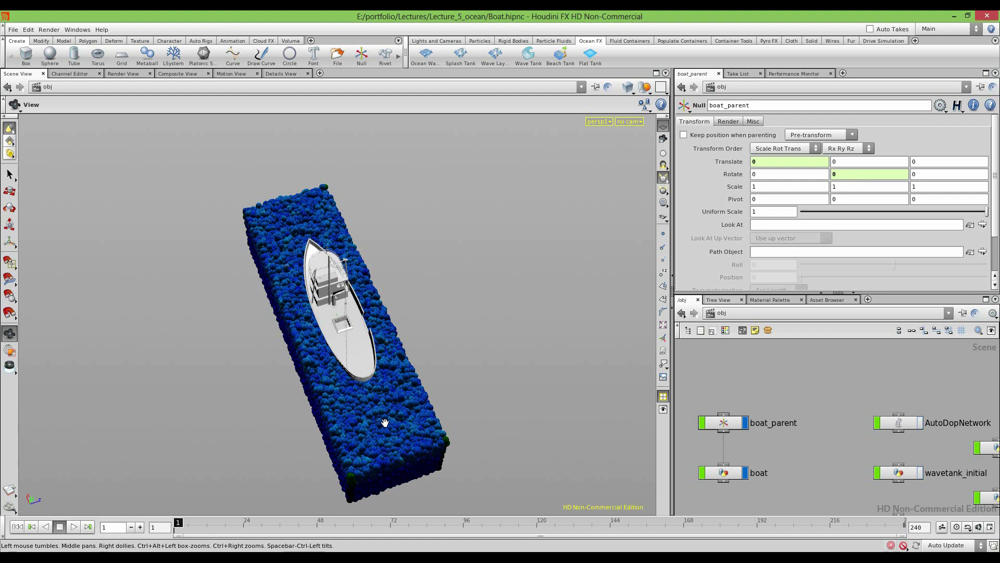
With the simulation disabled, go to frame 50 and keyframe boat_parent's Y rotation at 90
left_click_drag(279, 526, 323, 527)
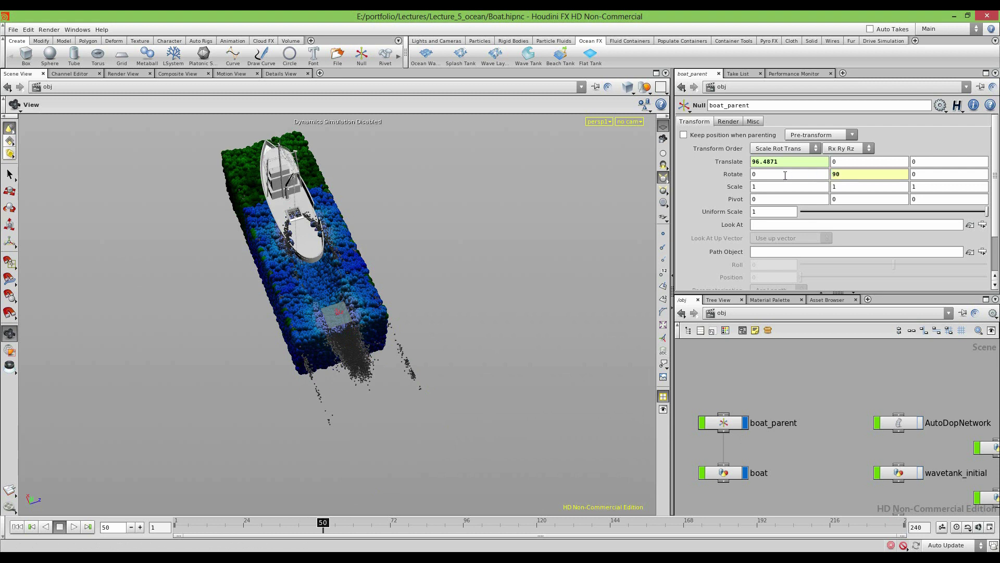
right_click(844, 181)
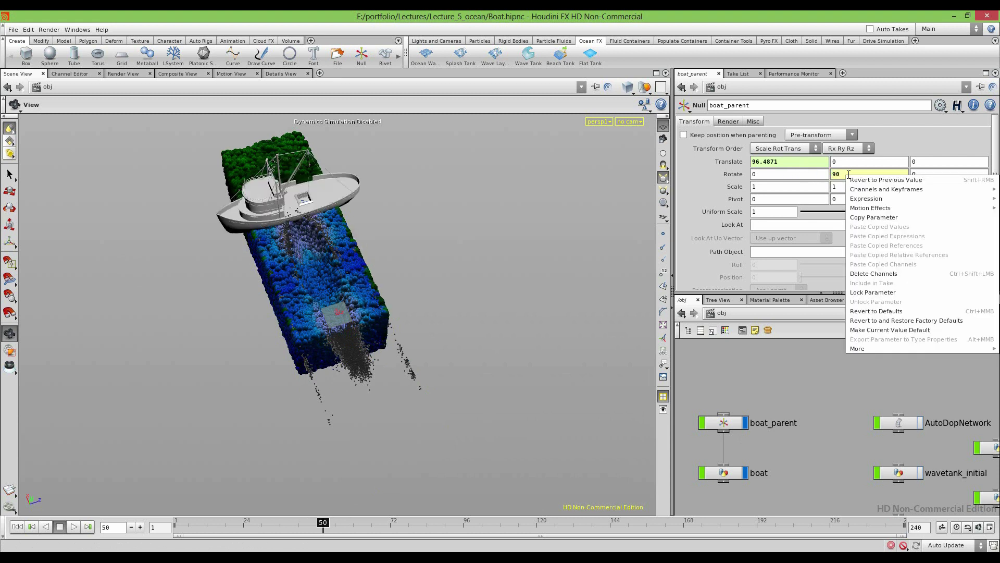
mouse_move(871, 191)
left_click(761, 215)
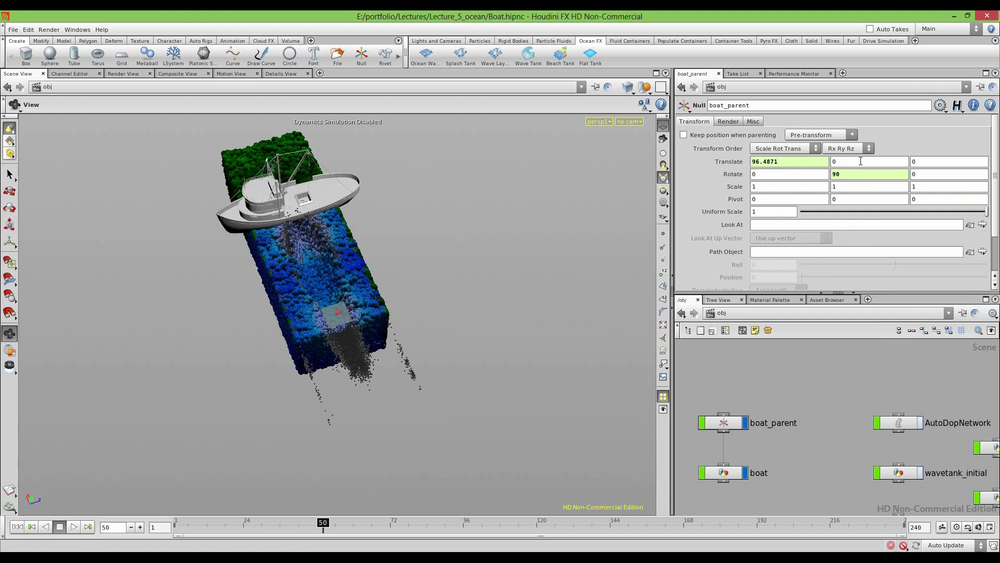
Rewind to frame 1, re-enable the simulation and play it to frame 16 while viewing the boat from the side
left_click(17, 527)
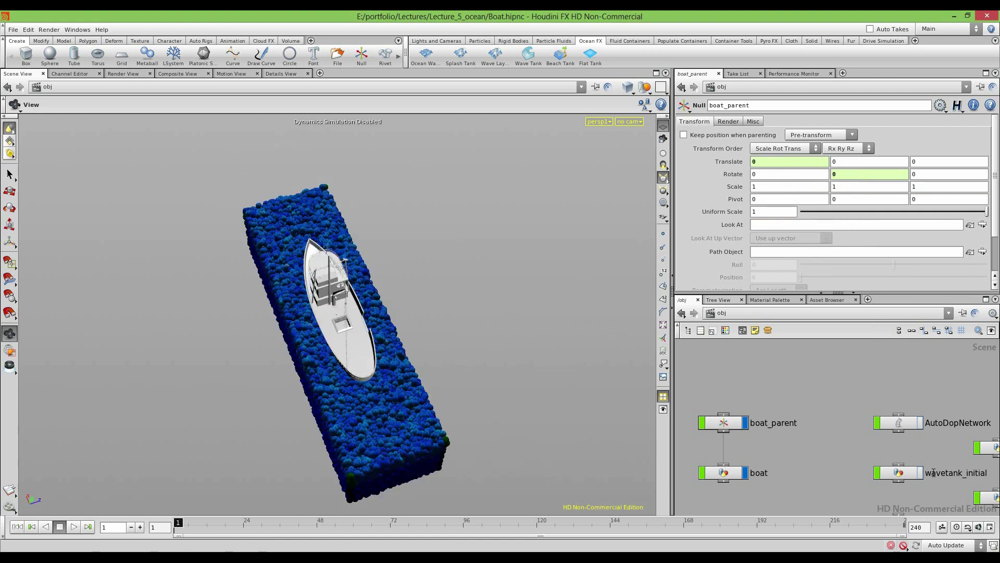
left_click(904, 545)
left_click_drag(321, 368, 568, 336)
scroll(494, 357, "up", 4)
left_click_drag(494, 357, 471, 359)
scroll(471, 359, "down", 3)
left_click_drag(375, 365, 400, 361)
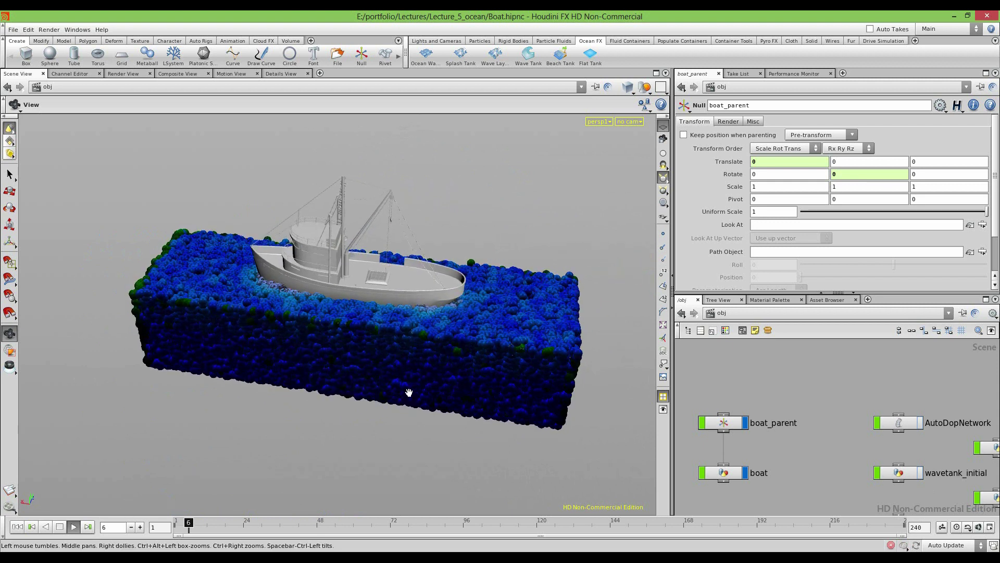
left_click_drag(385, 308, 276, 301)
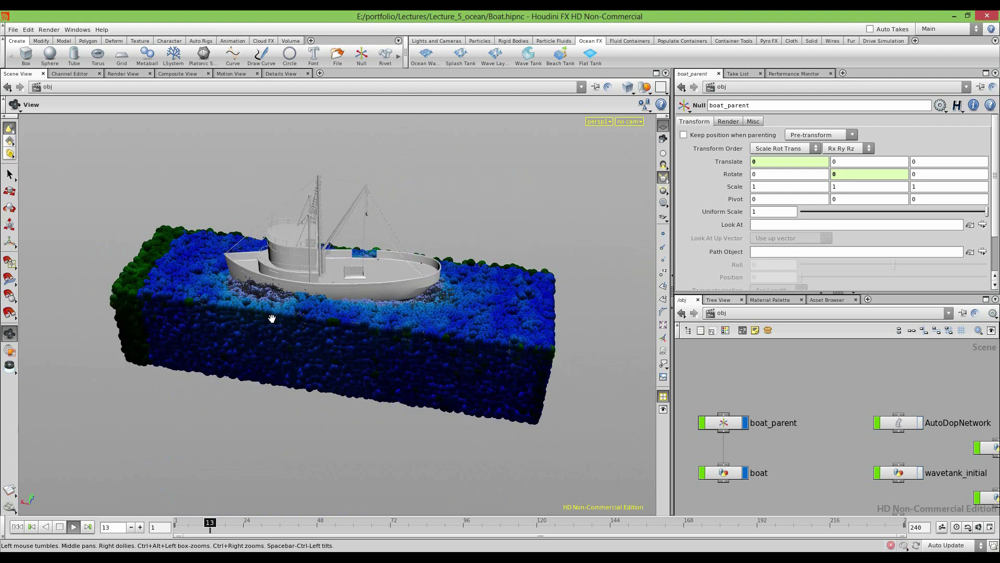
left_click(59, 528)
Examine the turning boat and the tank's new boundary region from above and from the side
left_click_drag(303, 380, 398, 259)
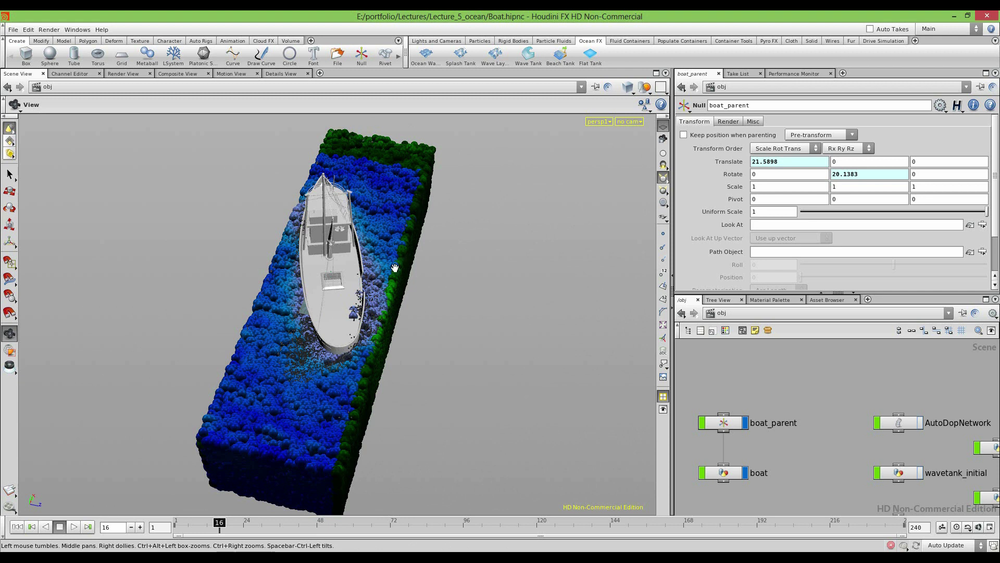
left_click_drag(303, 382, 556, 402)
middle_click_drag(877, 454, 780, 418)
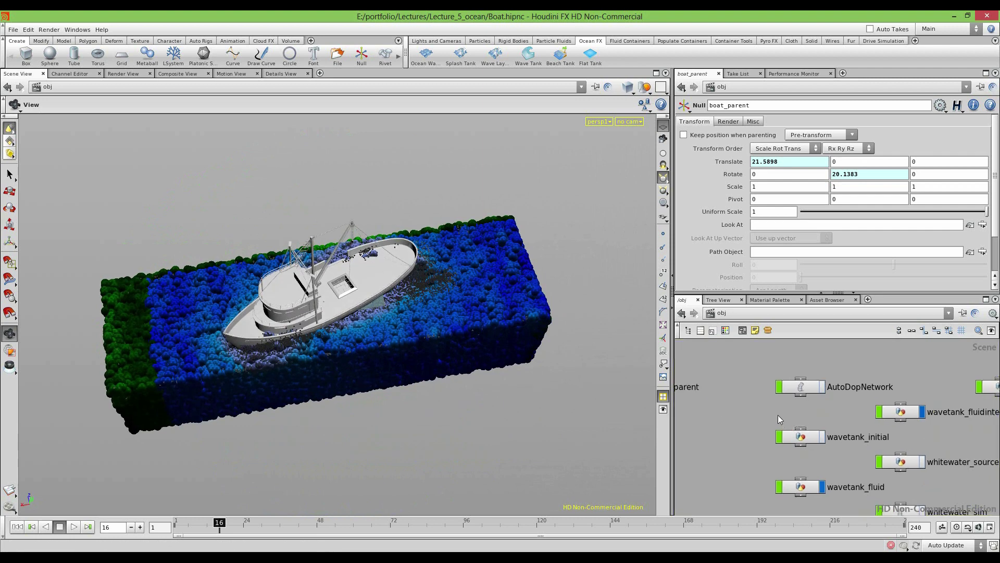
Open wavetank_initial, play the simulation to about frame 32 and check the boundary particles around the turning boat
double_click(800, 436)
left_click_drag(380, 309, 336, 281, "alt")
left_click(74, 527)
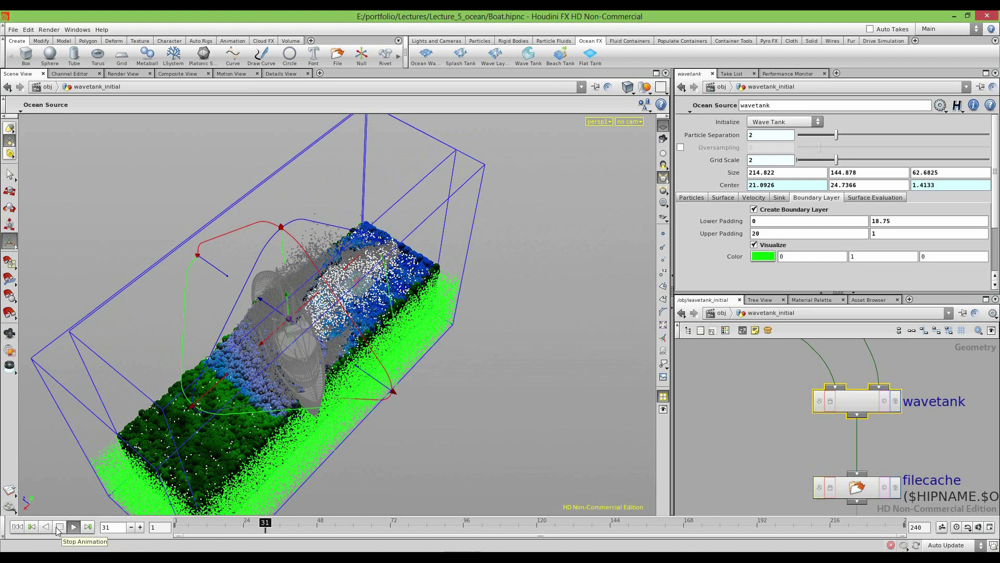
left_click(59, 526)
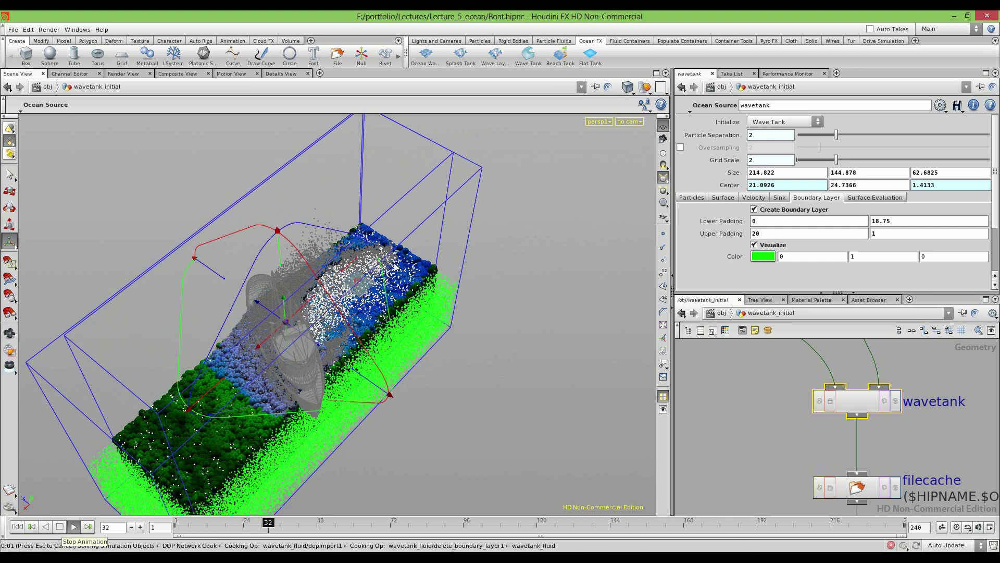
middle_click_drag(262, 447, 348, 385, "alt")
left_click_drag(348, 386, 329, 427, "alt")
Rewind to frame 1 and set the wavetank ocean source's Z size to 100
left_click(15, 527)
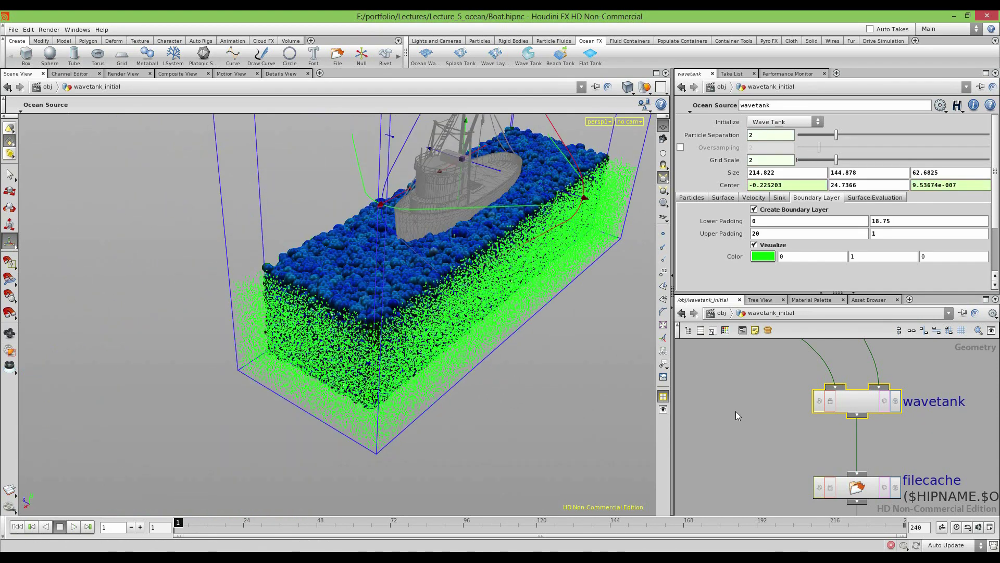
middle_click_drag(774, 398, 734, 424)
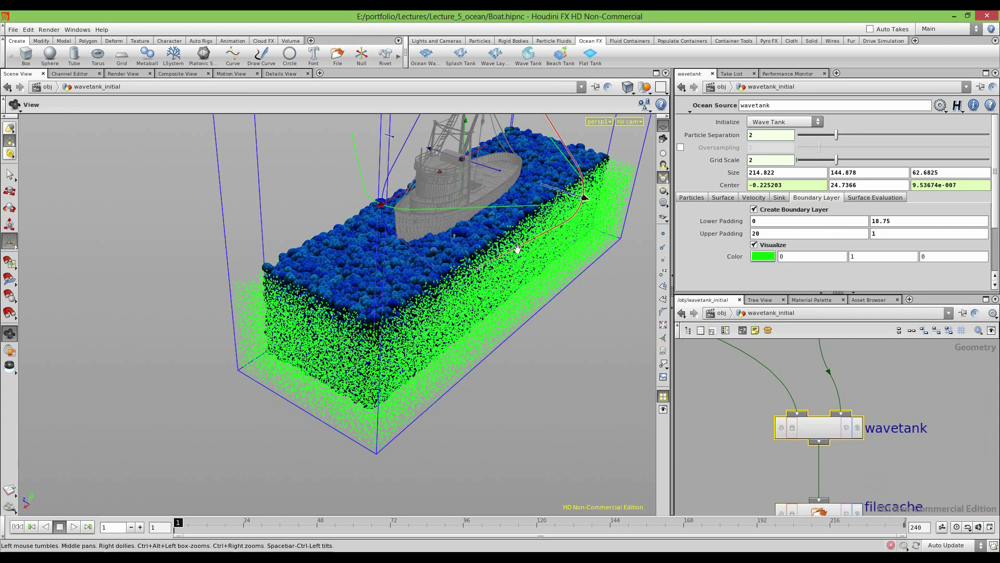
middle_click_drag(518, 250, 495, 268, "alt")
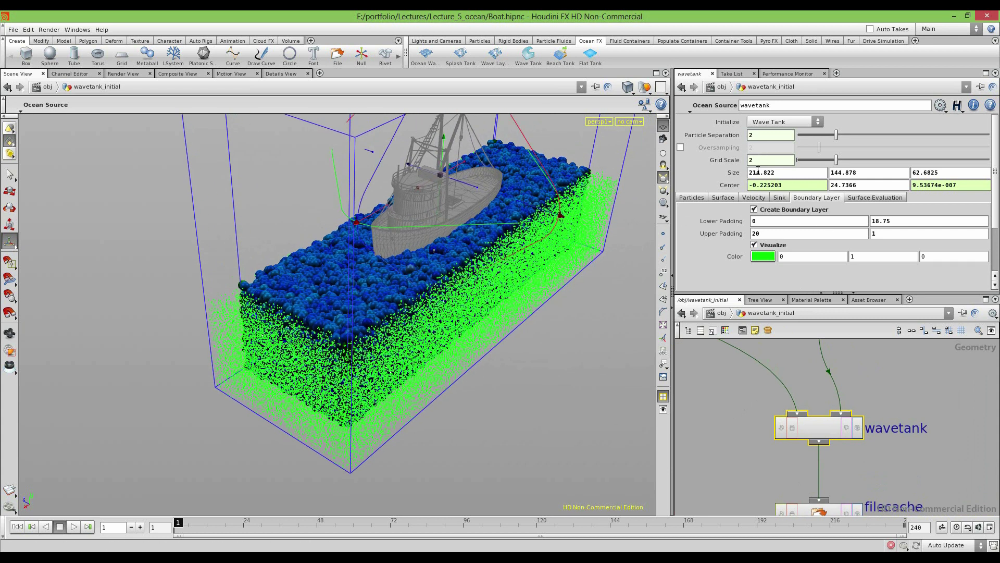
double_click(787, 172)
left_click_drag(273, 343, 354, 336, "alt")
double_click(915, 172)
type("100")
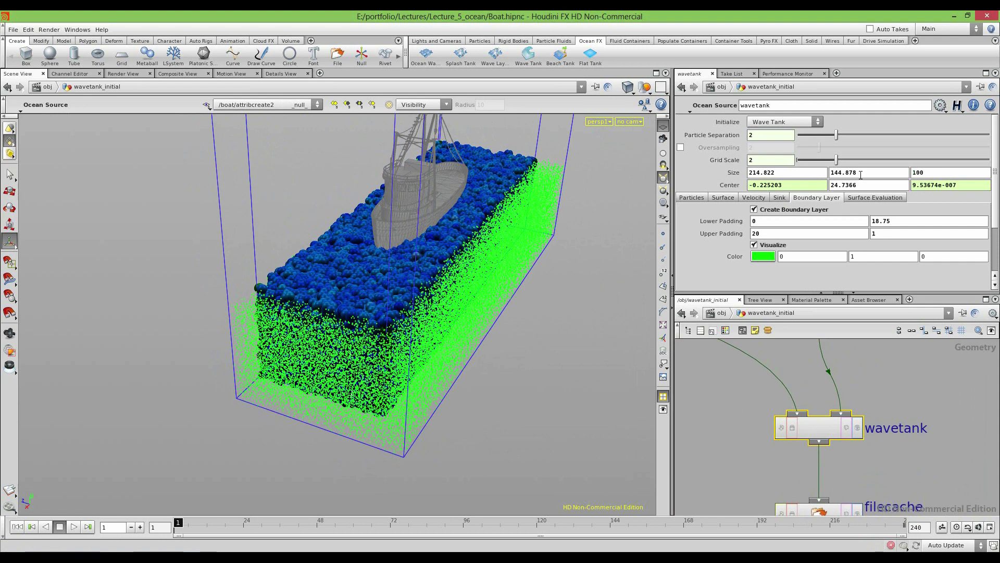
key("Return")
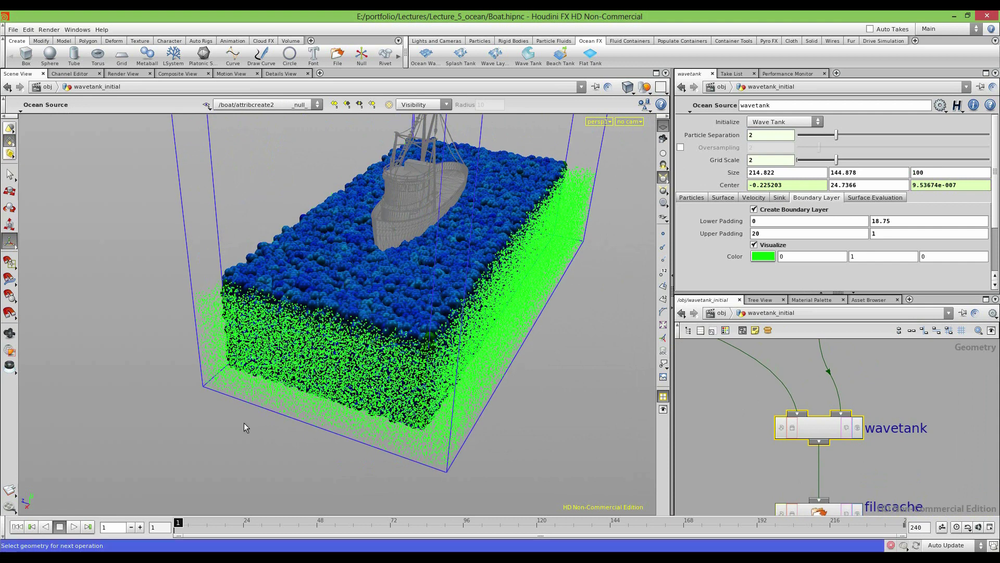
Play the widened tank's simulation to frame 25 and examine the water around the hull and stern up close
left_click(76, 526)
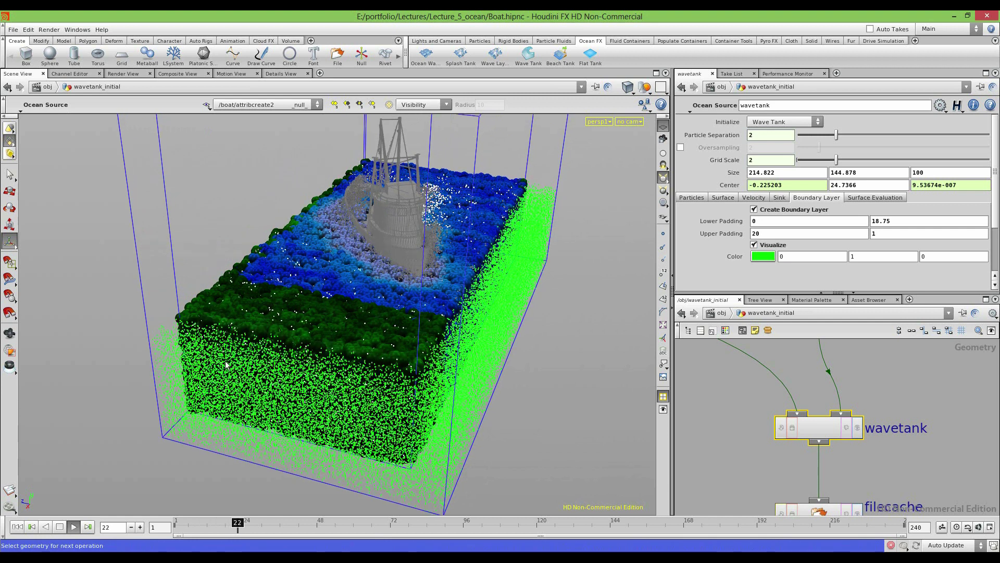
left_click(59, 526)
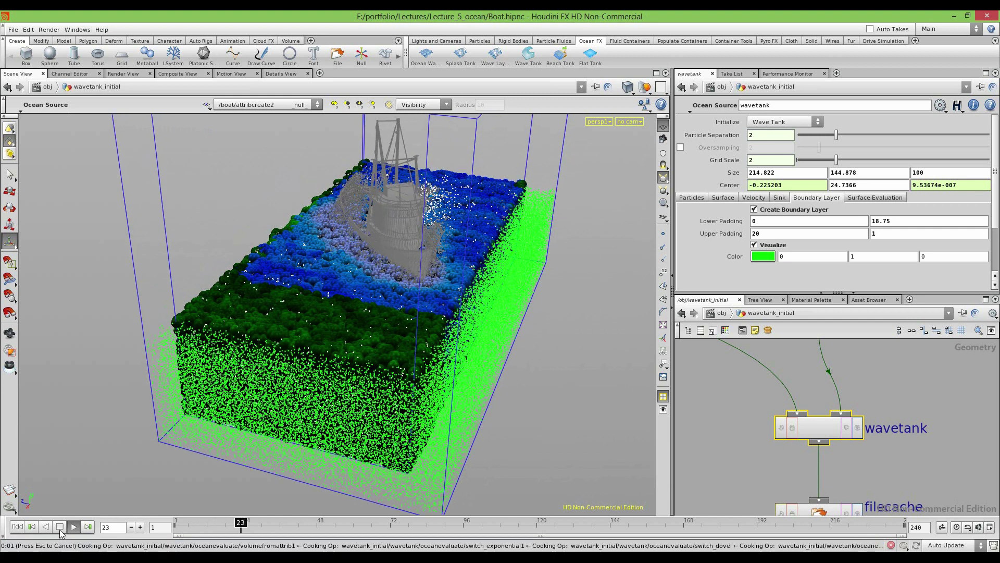
key("Escape")
left_click_drag(333, 314, 253, 301)
right_click_drag(253, 301, 463, 330)
left_click_drag(462, 330, 532, 300)
key("Return")
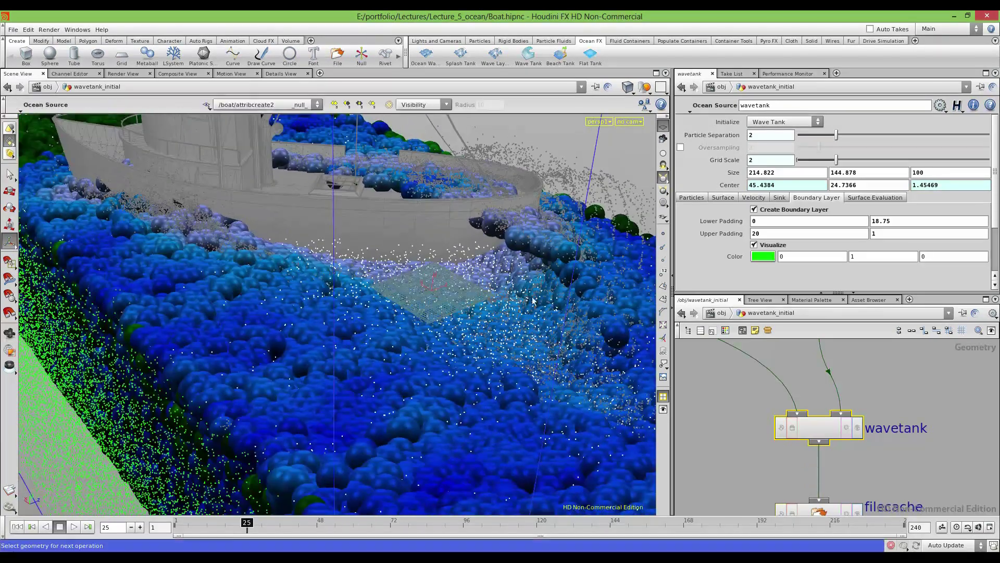
left_click_drag(422, 276, 292, 159)
left_click_drag(225, 367, 247, 187, "alt")
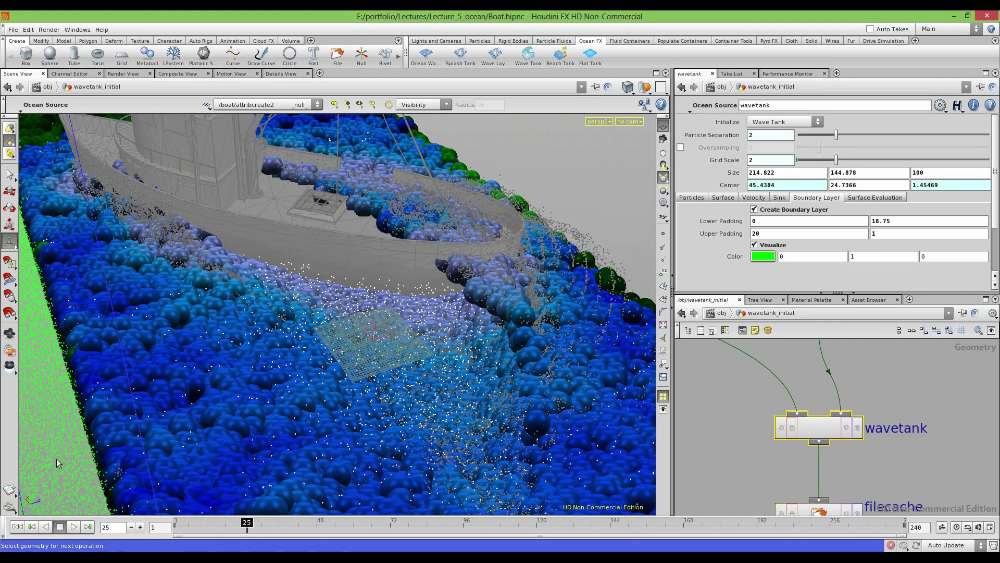
Rewind to frame 1 and turn off the wavetank node's boundary layer visualization
left_click(17, 527)
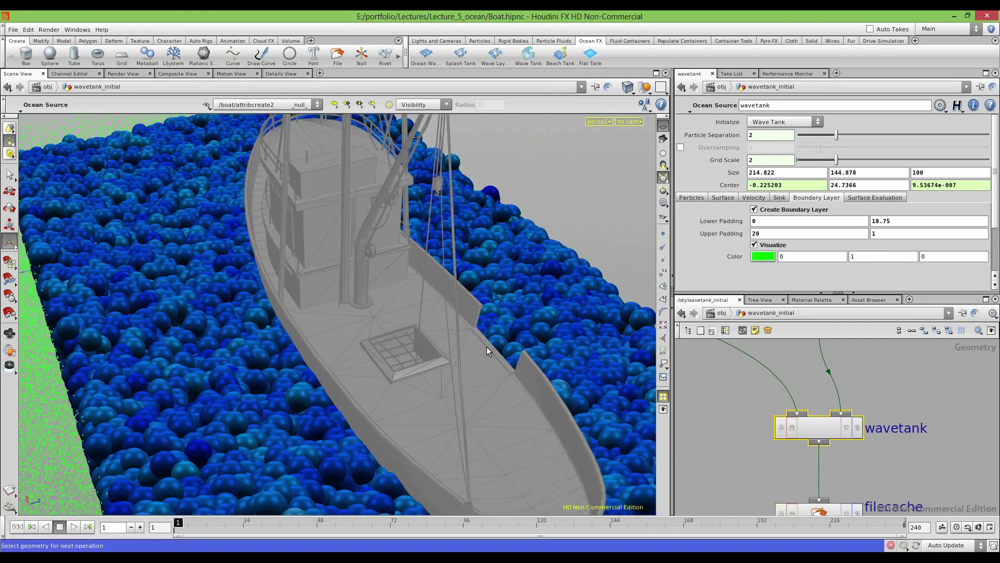
left_click(733, 401)
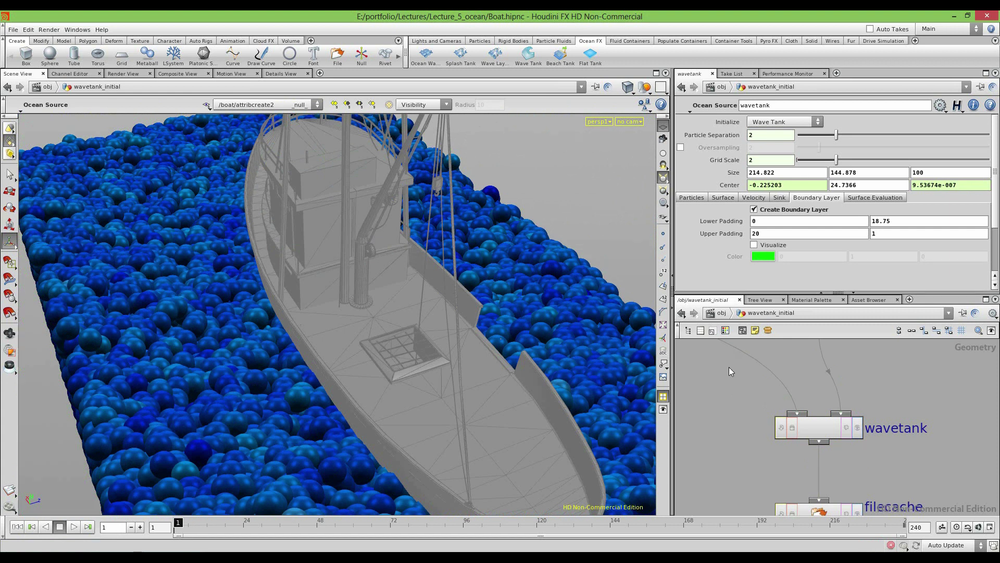
middle_click_drag(728, 367, 795, 395)
right_click_drag(793, 394, 777, 386)
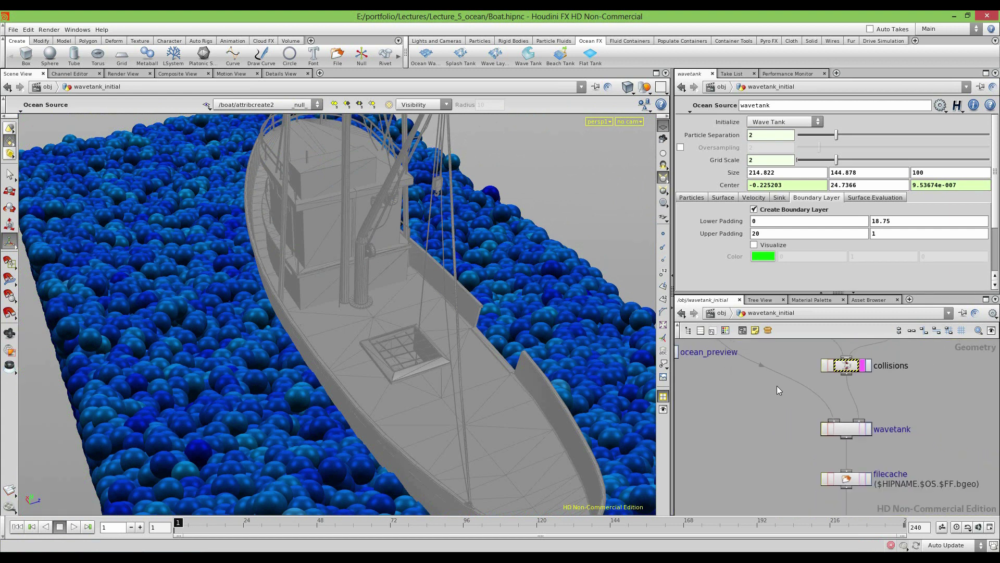
Return to the object level and set AutoDopNetwork's Sub Steps to 2
left_click(721, 314)
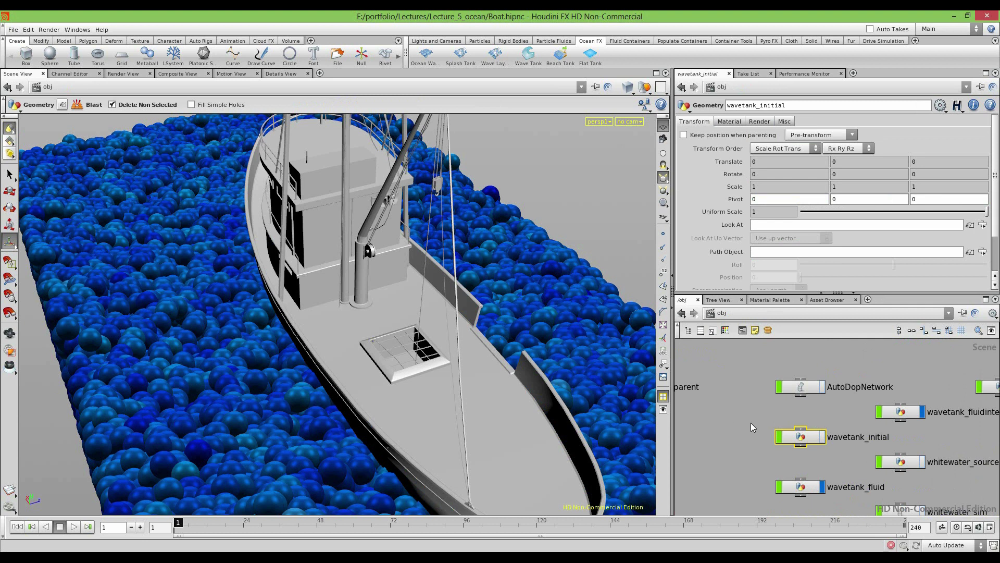
left_click(805, 392)
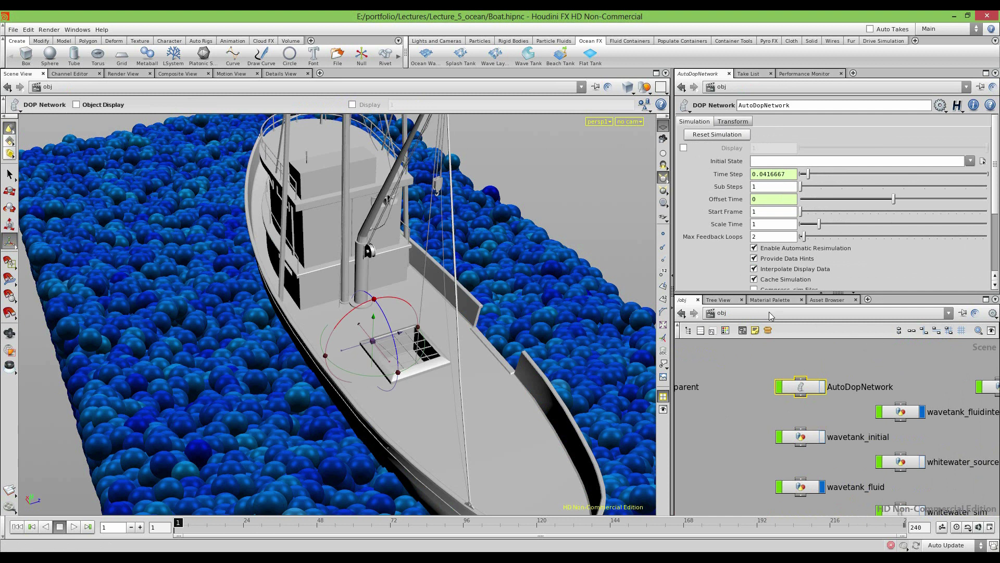
left_click(822, 186)
Play the simulation with the new substeps to frame 24 and examine the particles on the boat's deck and around its hull
left_click(74, 527)
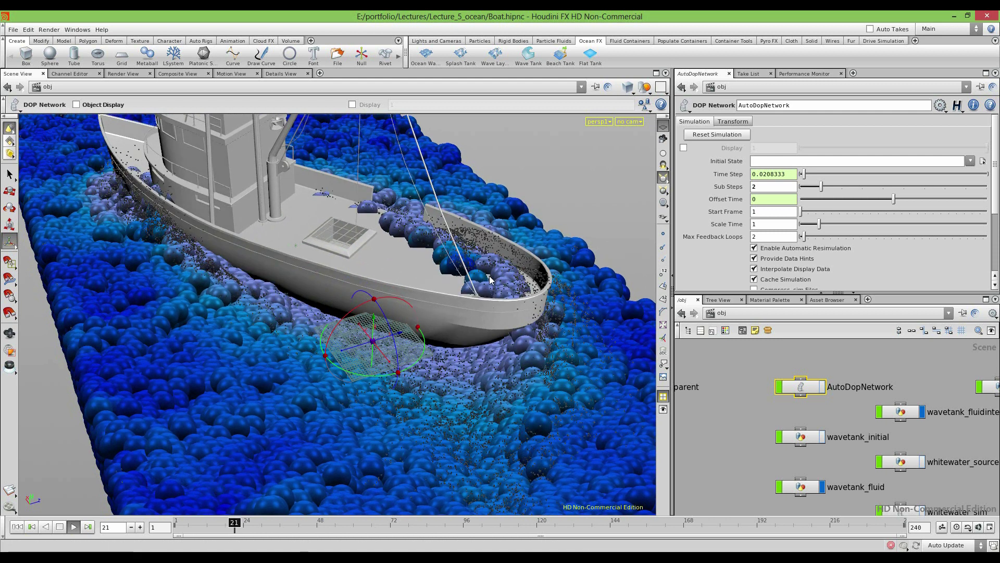
left_click(60, 528)
left_click_drag(425, 277, 411, 300, "alt")
right_click_drag(411, 299, 322, 308, "alt")
middle_click_drag(313, 310, 316, 362, "alt")
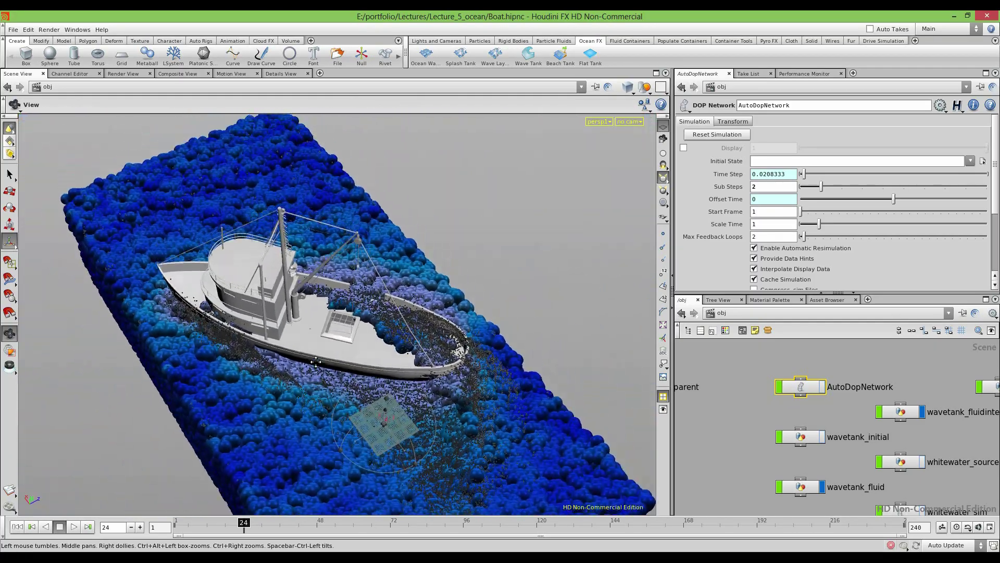
left_click_drag(315, 362, 330, 326, "alt")
middle_click_drag(330, 326, 298, 342, "alt")
right_click_drag(298, 341, 430, 357, "alt")
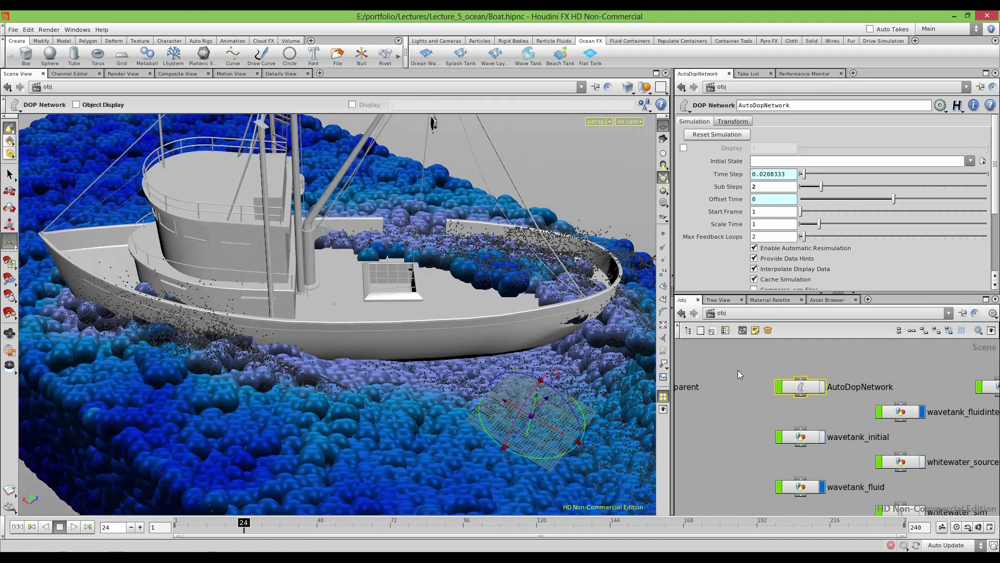
left_click(760, 398)
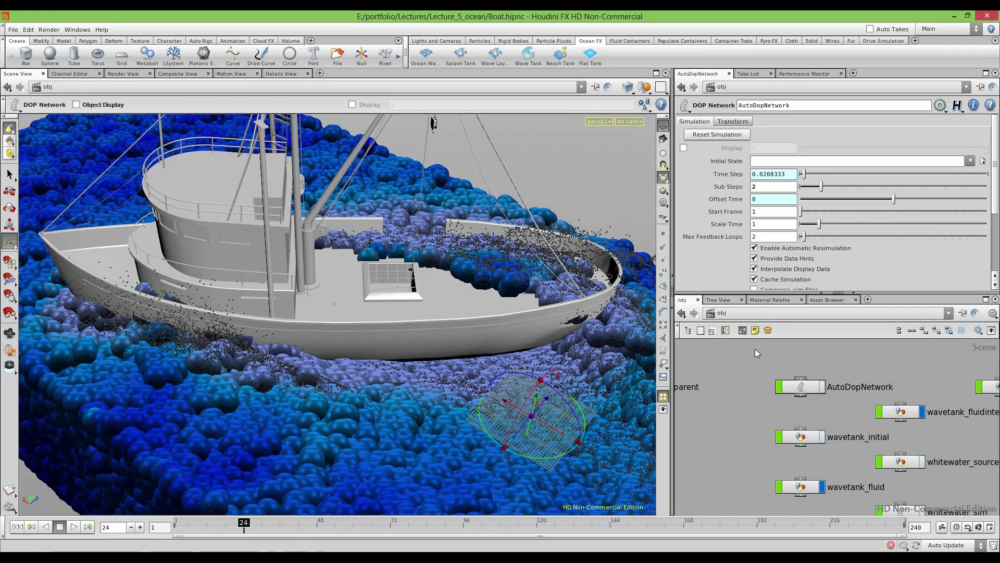
Inside AutoDopNetwork, turn off Display Geometry for the boat static object
double_click(798, 392)
middle_click_drag(794, 370, 990, 394)
scroll(955, 391, "down", 2)
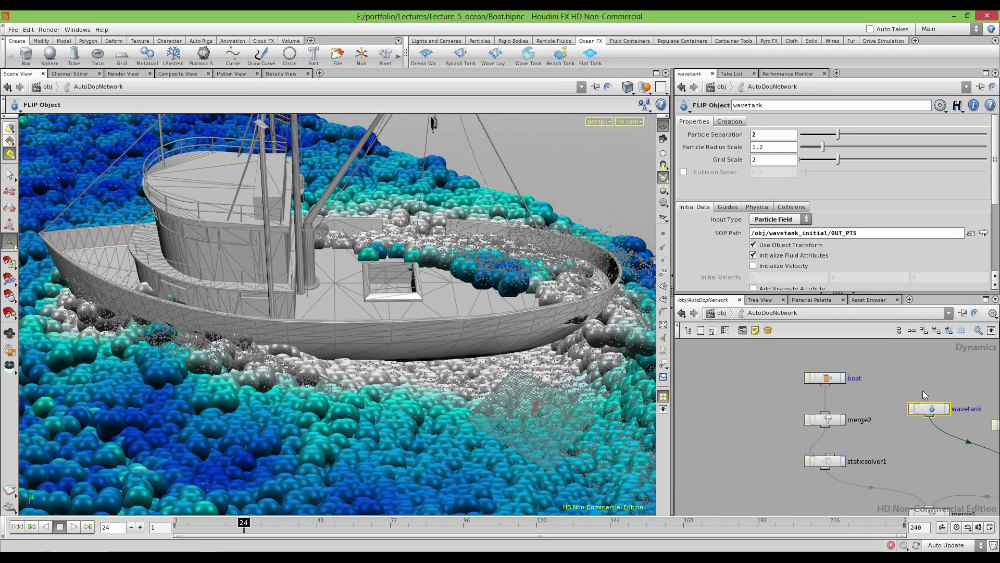
scroll(874, 395, "up", 5)
left_click(717, 358)
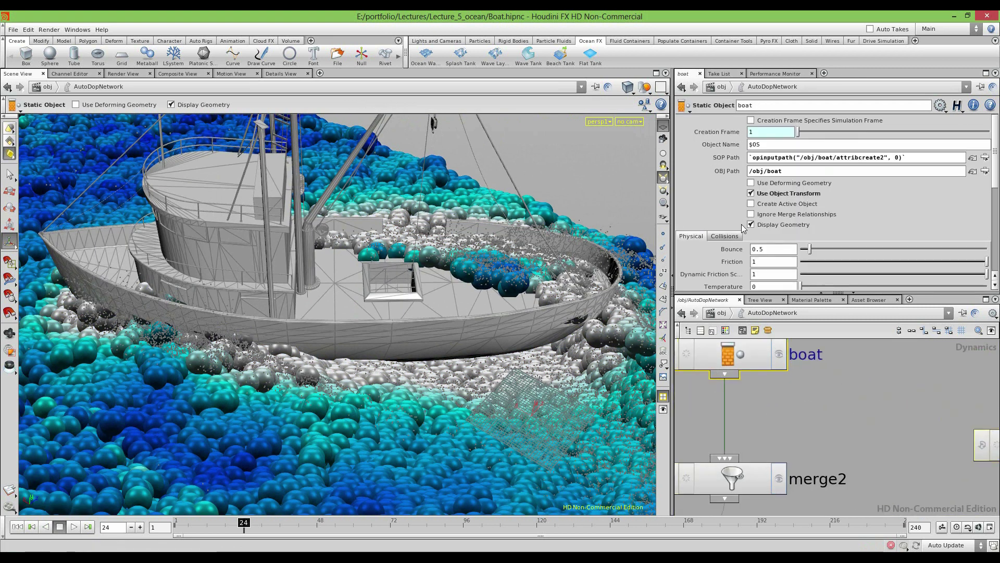
left_click(784, 224)
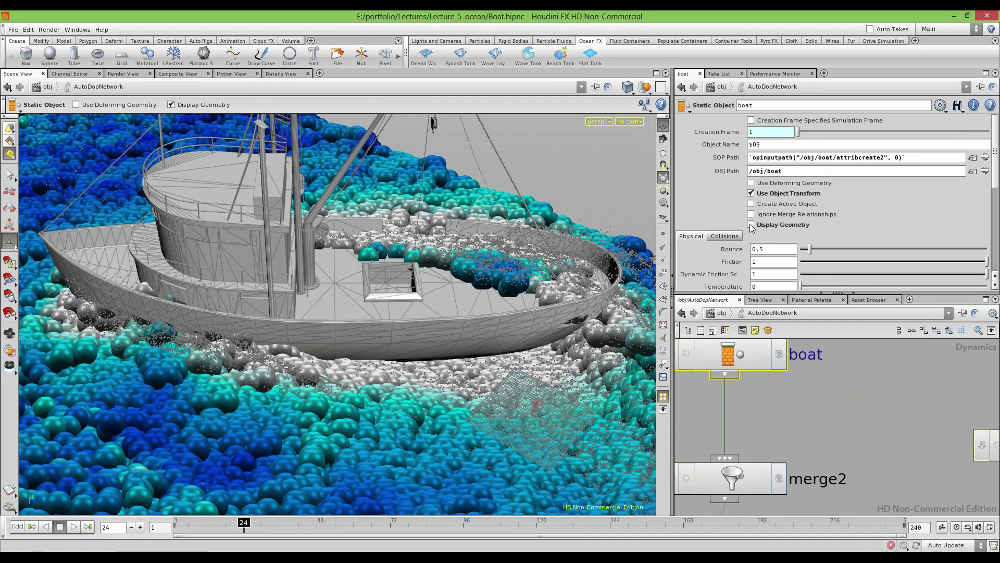
scroll(437, 302, "down", 5)
left_click_drag(438, 302, 328, 299, "alt")
Show the collision guide geometry in the boat's volume collision settings and compare it with the surrounding particles
scroll(726, 195, "down", 4)
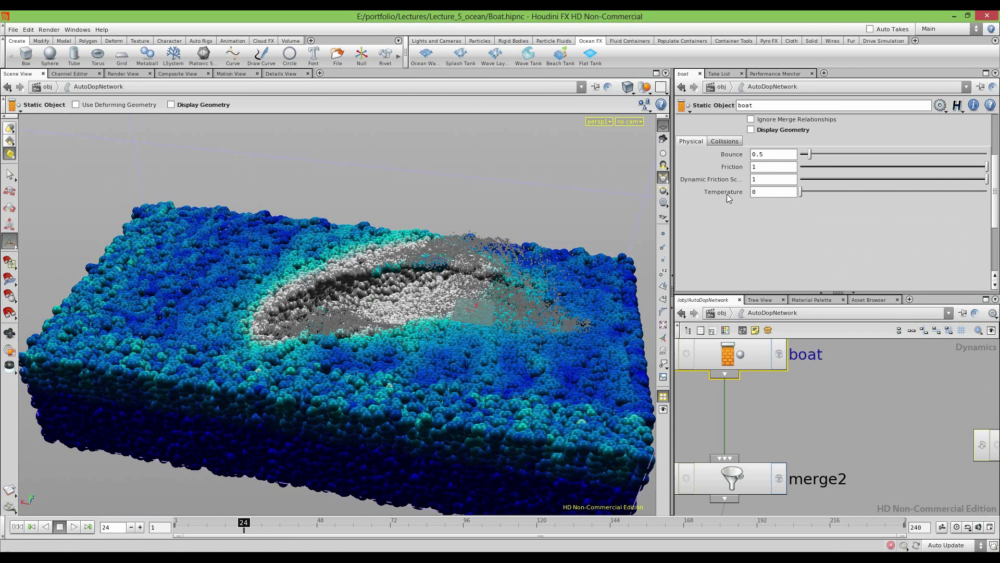
left_click(726, 142)
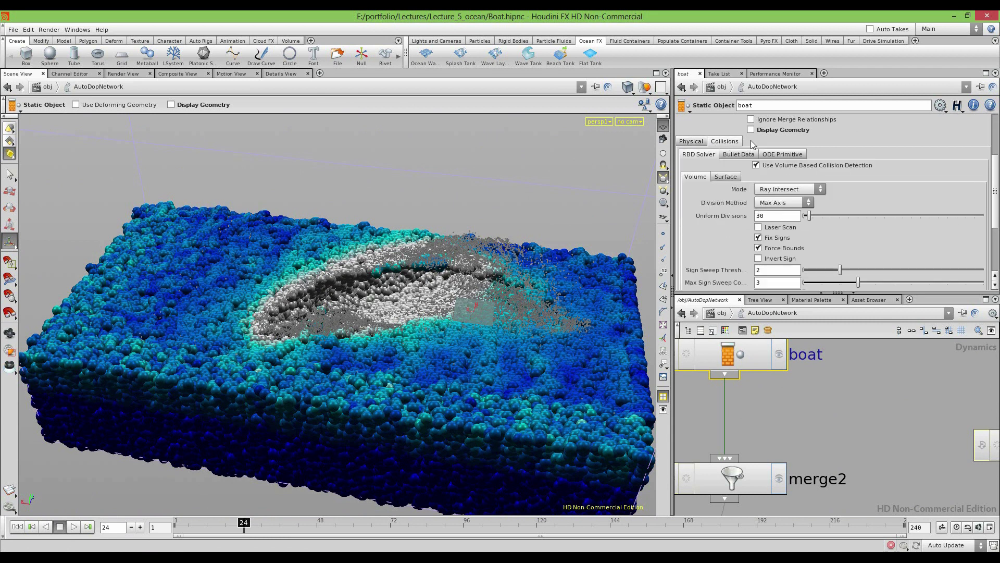
scroll(729, 157, "down", 5)
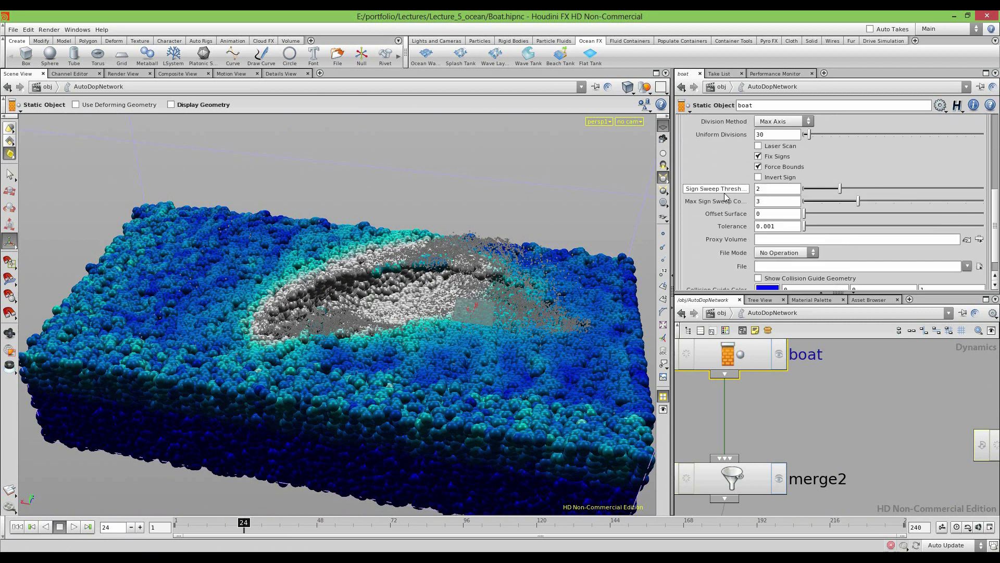
left_click(759, 279)
left_click_drag(431, 271, 344, 293, "alt")
right_click_drag(343, 293, 368, 322, "alt")
left_click_drag(367, 322, 350, 337)
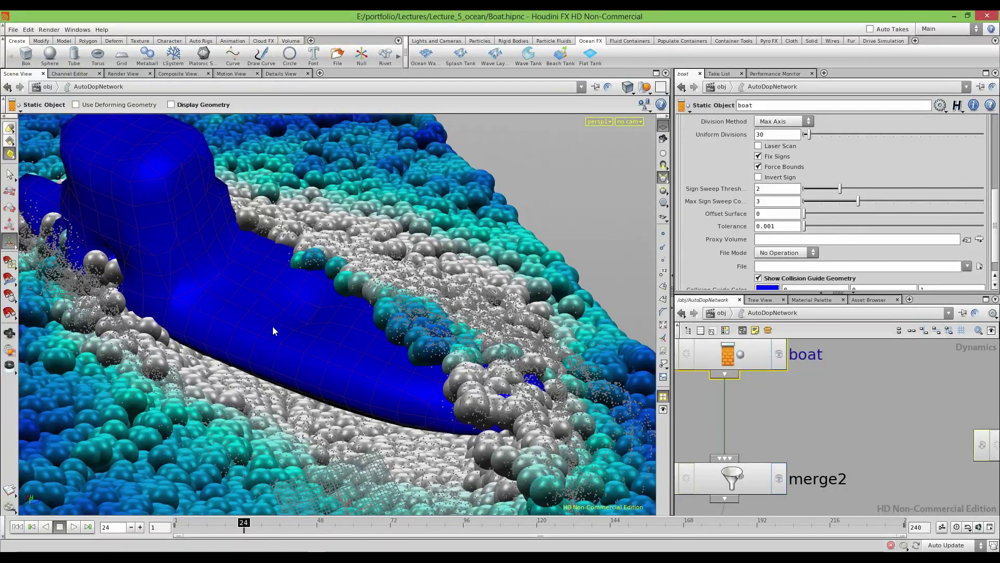
left_click_drag(397, 305, 125, 507, "alt")
Rewind to frame 1, set the boat's collision Division Method to By Size with a Division Size of 0.3, and save the scene
left_click(23, 525)
left_click_drag(440, 335, 286, 342, "alt")
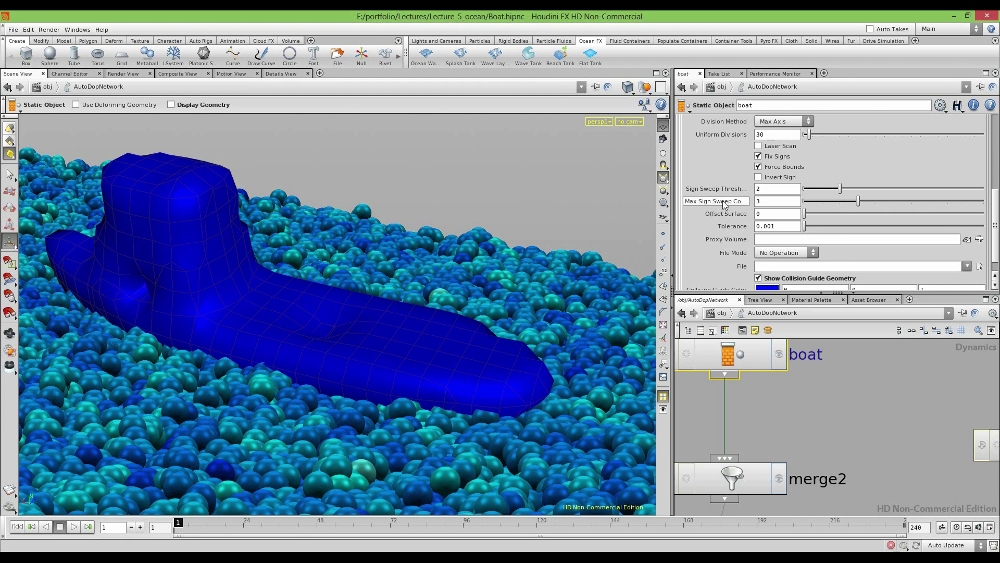
scroll(726, 205, "up", 5)
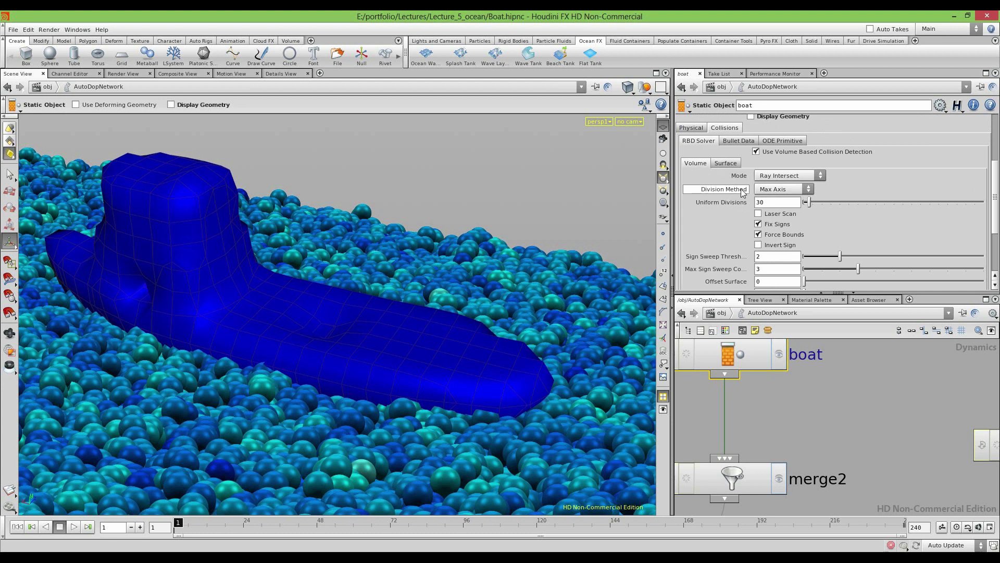
scroll(695, 176, "down", 4)
scroll(708, 219, "up", 6)
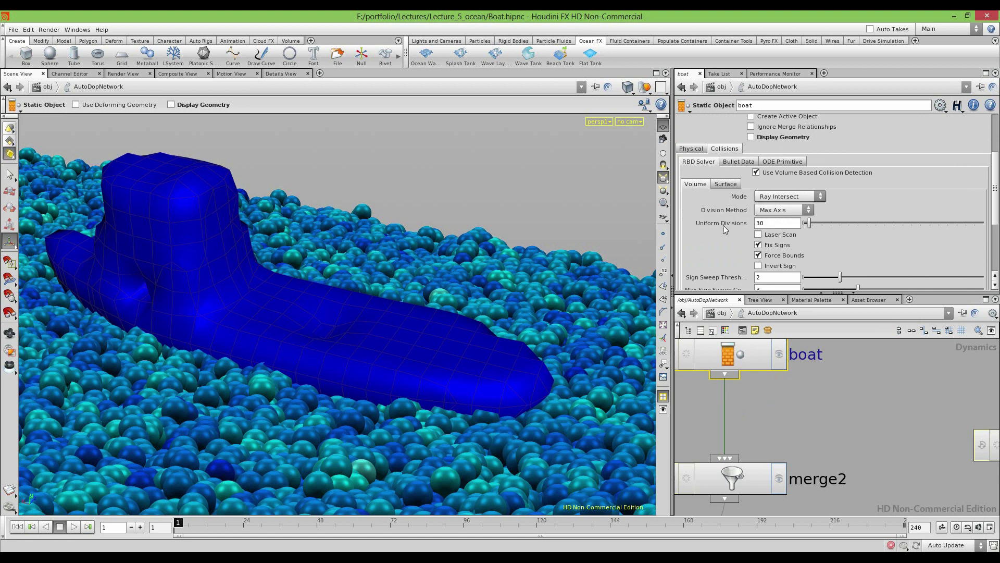
left_click(780, 211)
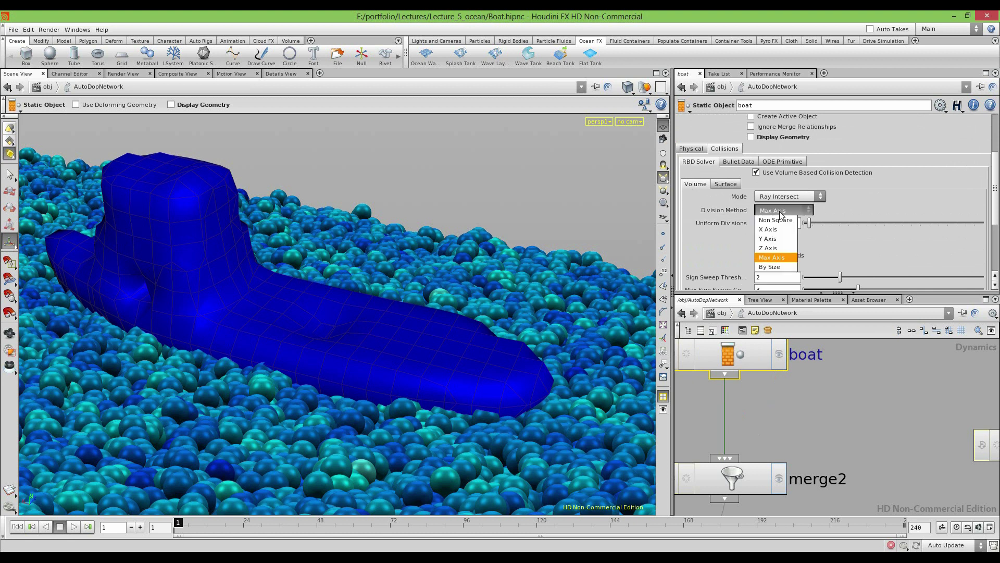
left_click(775, 266)
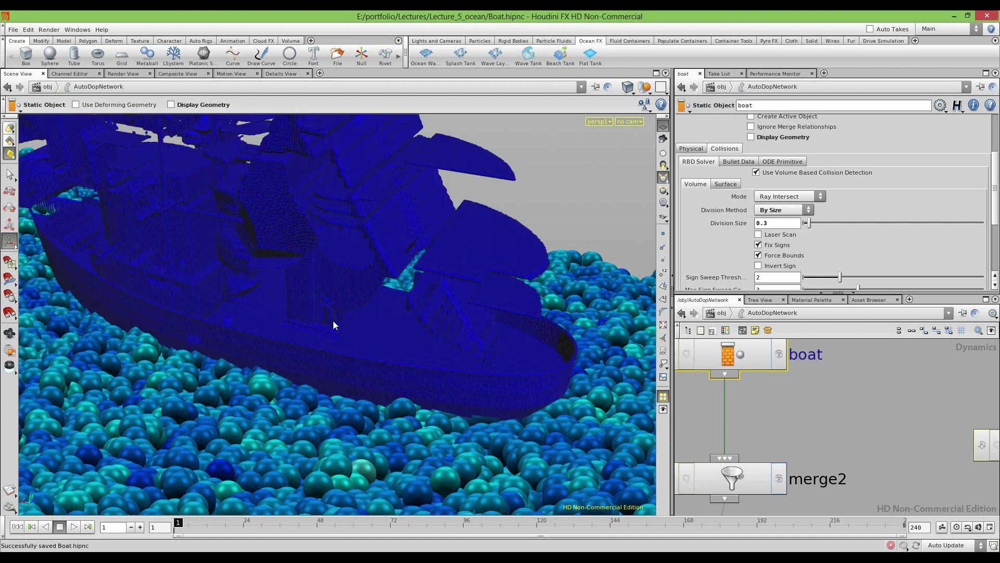
Inspect the boat's collision guide geometry from several angles and set its Division Size to 0.5
key("Escape")
left_click_drag(242, 272, 270, 326)
right_click_drag(269, 327, 431, 344)
left_click_drag(431, 343, 312, 339)
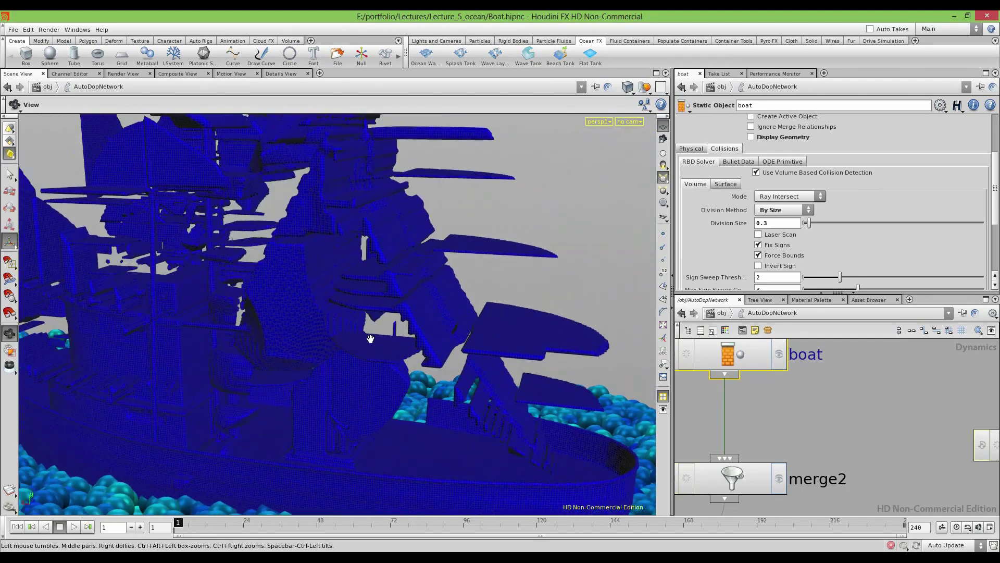
right_click_drag(313, 339, 293, 339)
left_click_drag(292, 339, 417, 349)
right_click_drag(416, 349, 313, 370)
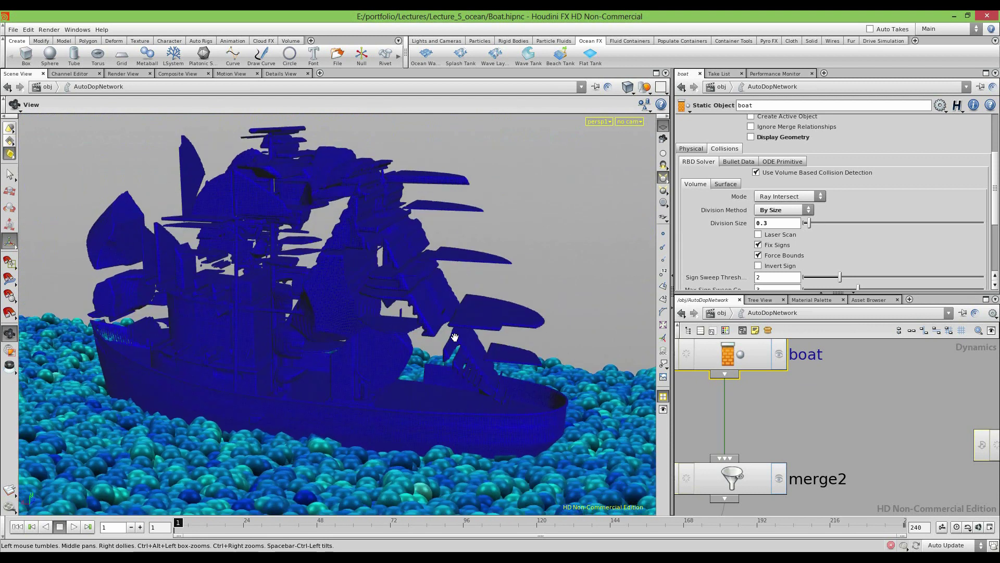
left_click_drag(768, 223, 762, 223)
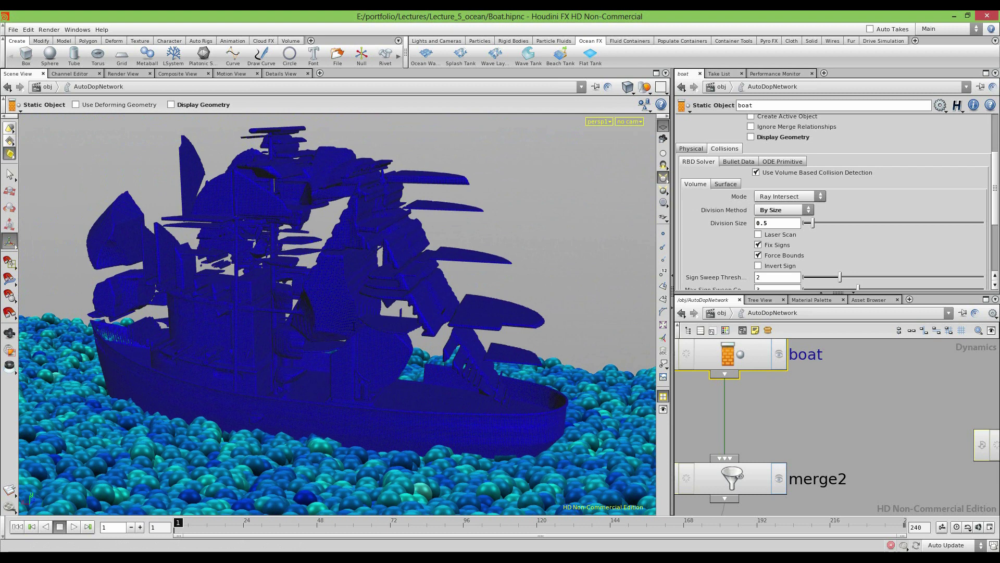
Try Laser Scan on the boat's collision volume, inspect the guide geometry around the deck and cabin, and turn the option off again
key("Escape")
left_click_drag(353, 326, 333, 334)
right_click_drag(333, 334, 451, 298)
left_click_drag(330, 327, 310, 323)
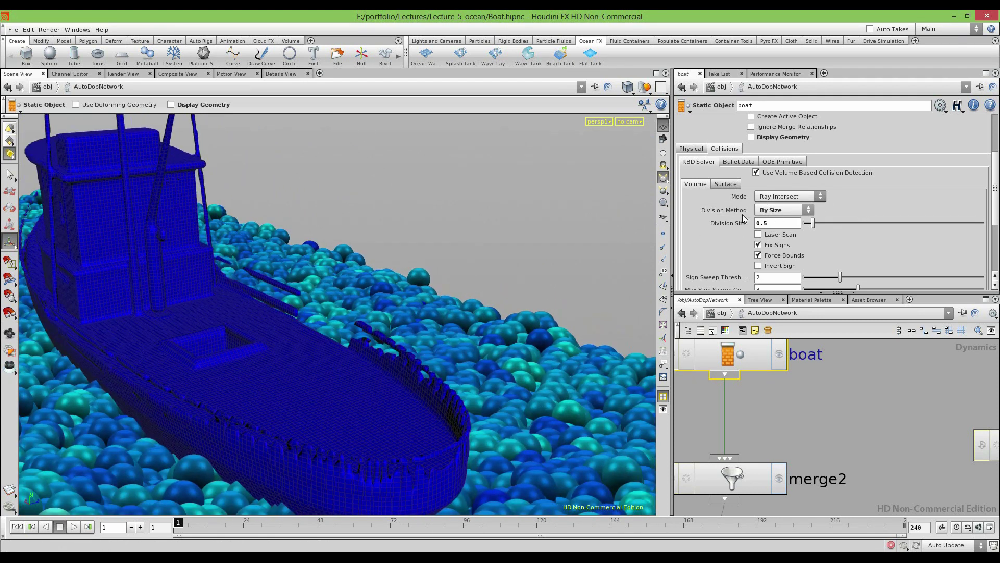
scroll(734, 230, "down", 3)
scroll(734, 231, "up", 3)
left_click(758, 235)
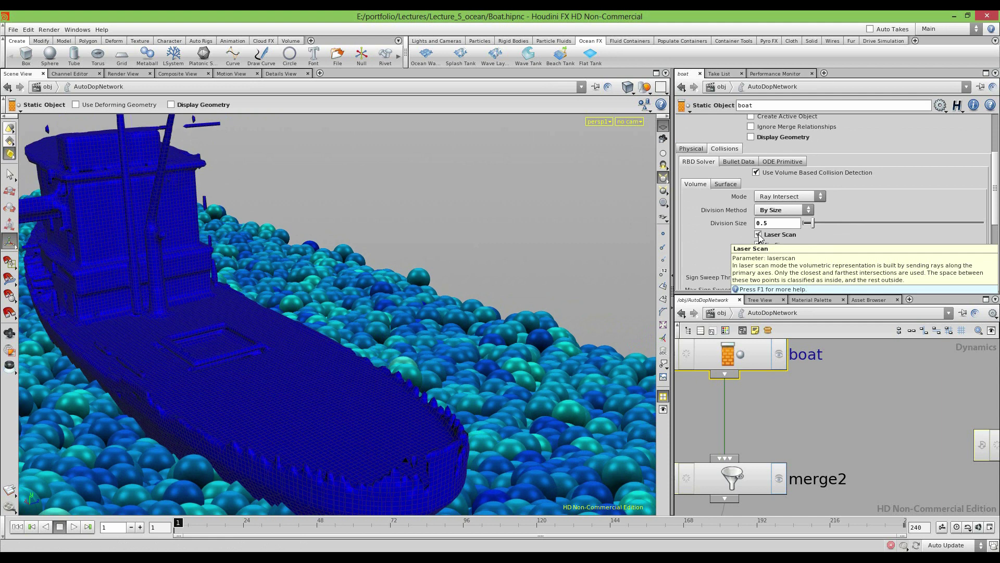
left_click_drag(322, 294, 395, 292, "alt")
left_click(757, 234)
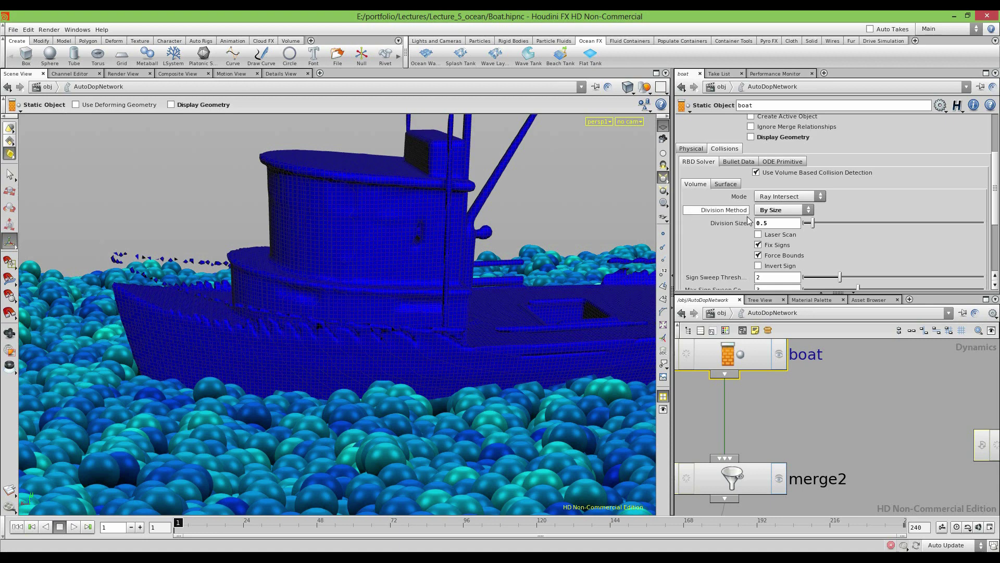
Set the boat's collision Division Size to 0.6 and check the guide geometry from several angles
key("Escape")
left_click_drag(398, 286, 505, 284)
key("Return")
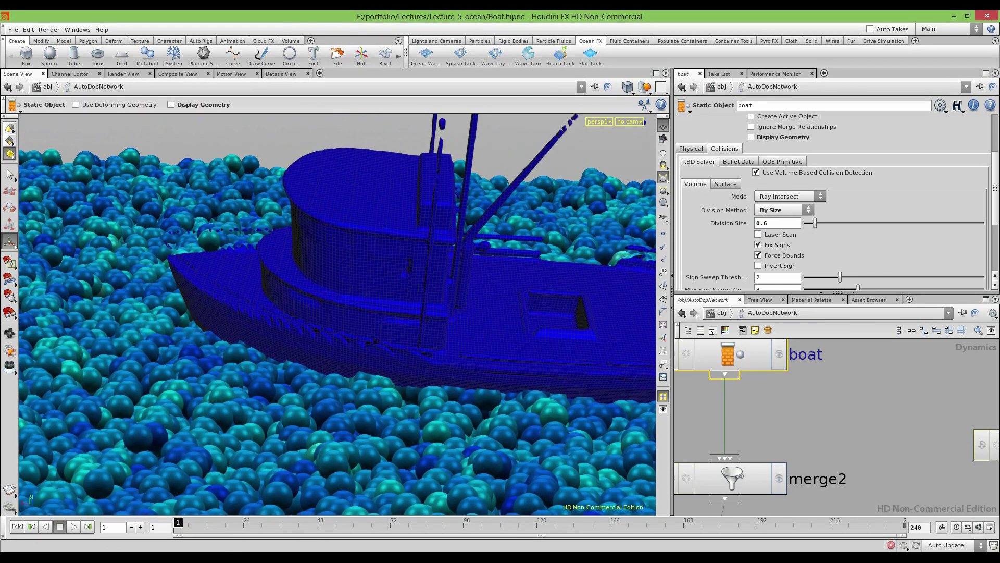
key("Escape")
left_click_drag(417, 289, 371, 311)
left_click_drag(381, 285, 572, 284)
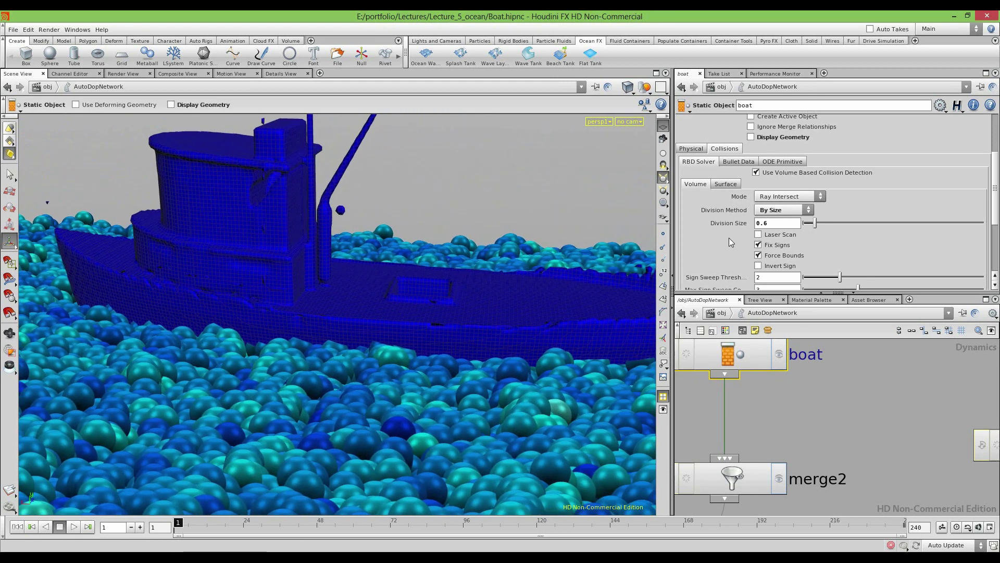
Set the Offset Surface of the boat's collision volume to 0.31 and check the thickened guide geometry
scroll(728, 238, "down", 3)
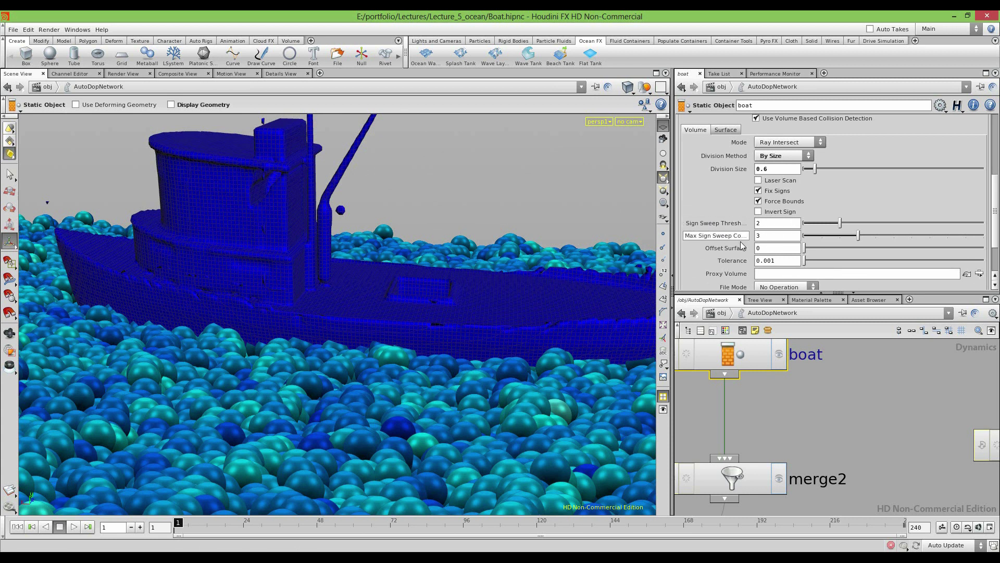
middle_click_drag(769, 243, 776, 267)
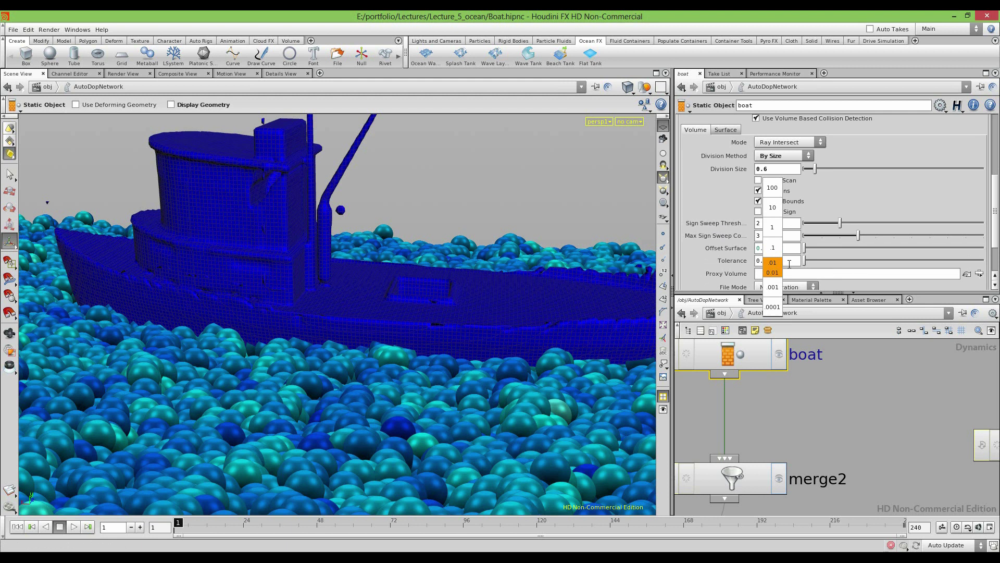
middle_click_drag(800, 263, 920, 263)
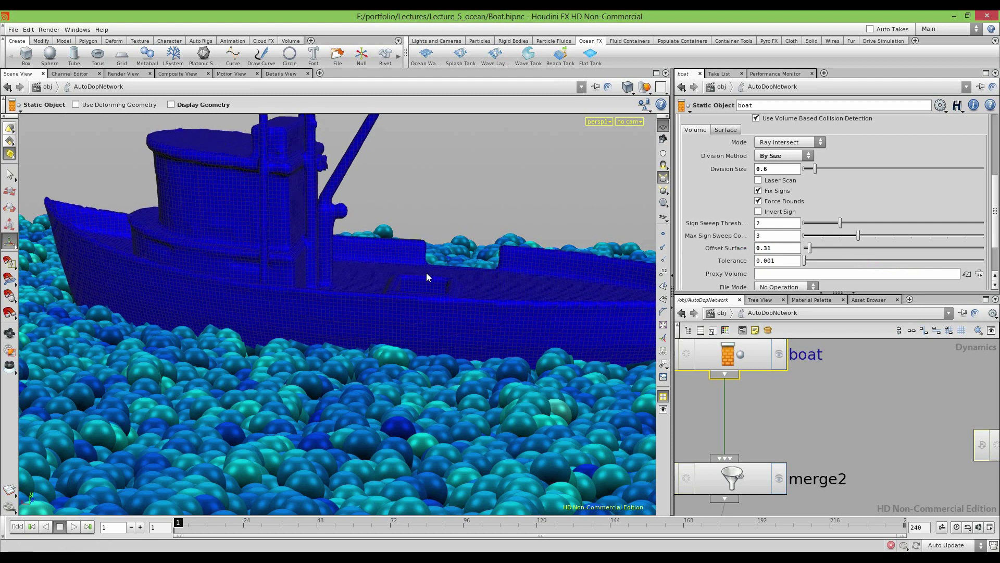
key("Escape")
left_click_drag(382, 268, 439, 314)
right_click_drag(439, 313, 353, 336, "alt")
left_click_drag(353, 336, 357, 307, "alt")
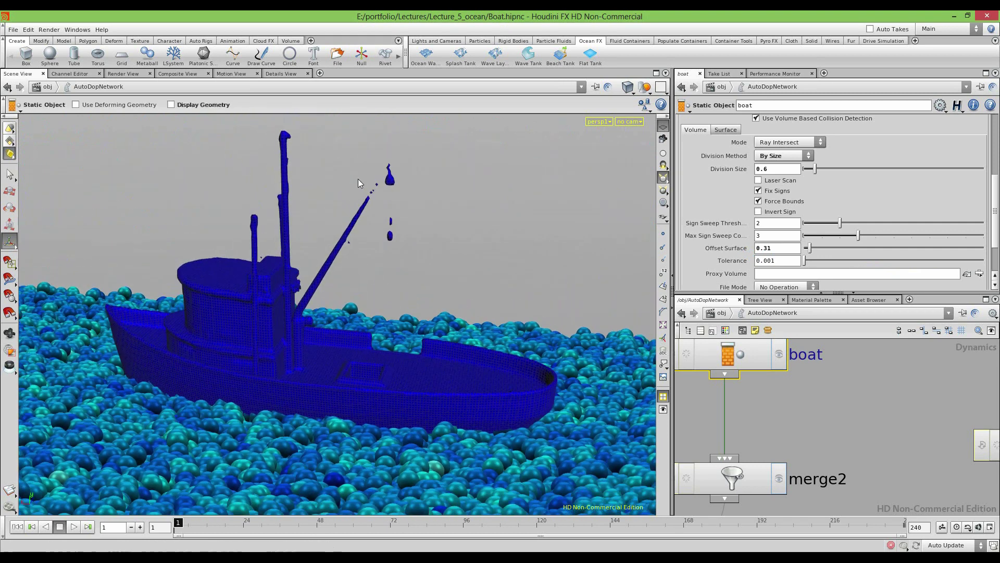
Turn on Display Geometry for the boat and compare its mesh with the collision guide around the deck, cabin and rigging
scroll(758, 187, "up", 3)
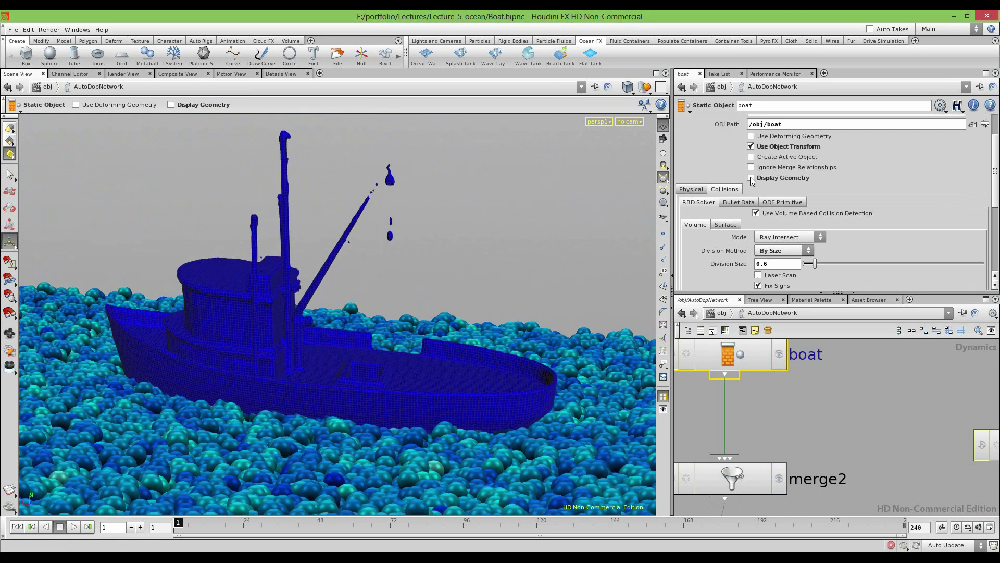
left_click(751, 178)
key("Escape")
left_click_drag(385, 234, 319, 261)
right_click_drag(319, 261, 475, 221)
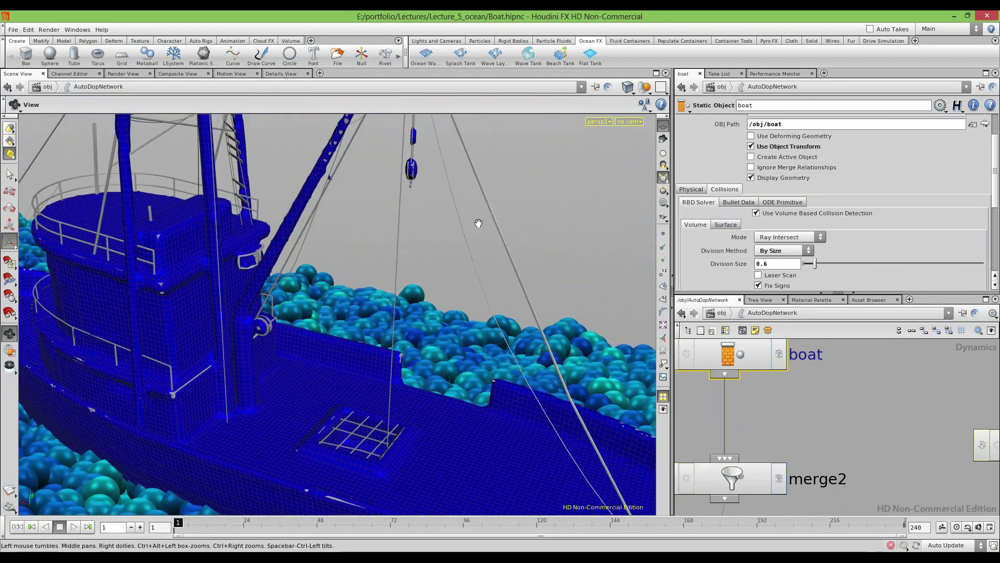
middle_click_drag(419, 186, 402, 314)
right_click_drag(414, 243, 579, 267)
left_click_drag(579, 267, 418, 276)
left_click_drag(304, 370, 298, 259)
key("Return")
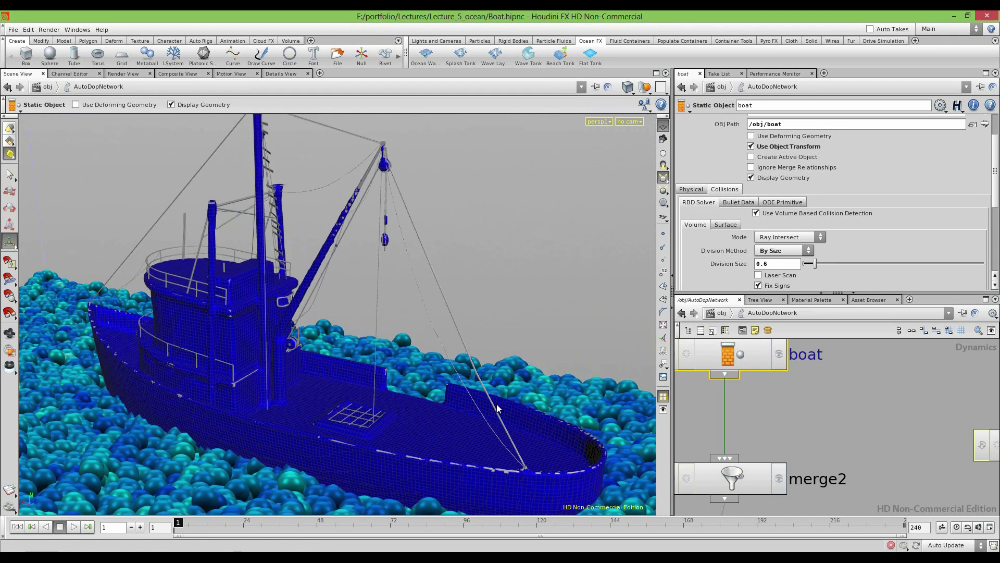
left_click_drag(374, 334, 436, 395)
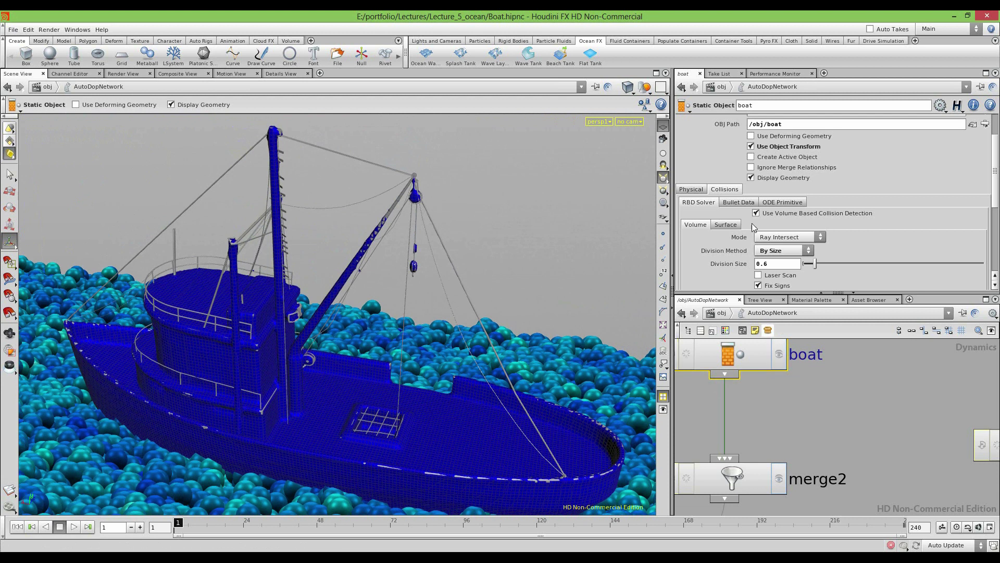
Hide the boat's collision guide geometry and frame the whole boat in the wave tank
scroll(752, 245, "down", 8)
scroll(750, 248, "down", 2)
left_click(756, 258)
left_click_drag(513, 345, 249, 350)
middle_click_drag(250, 350, 301, 303)
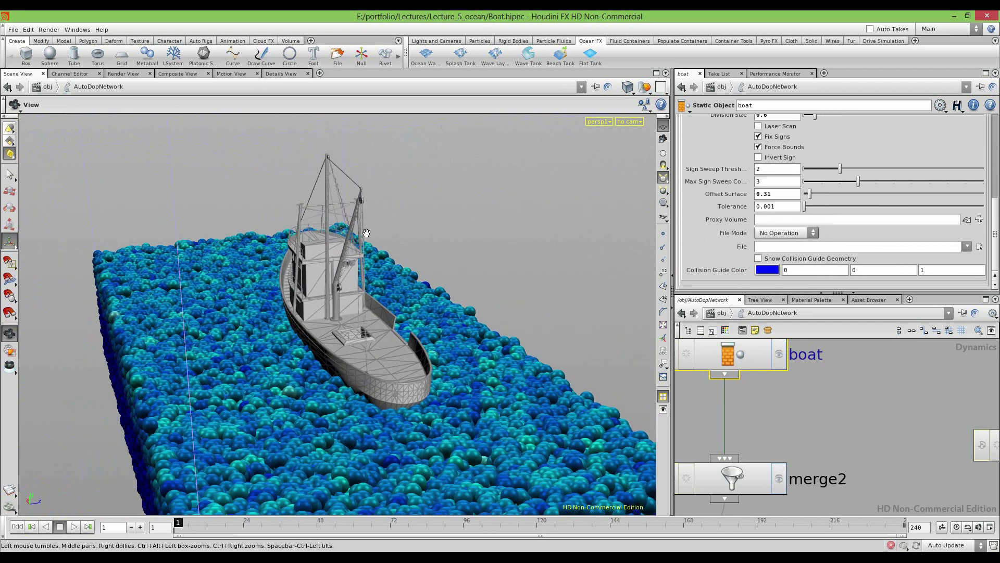
left_click_drag(301, 302, 364, 276)
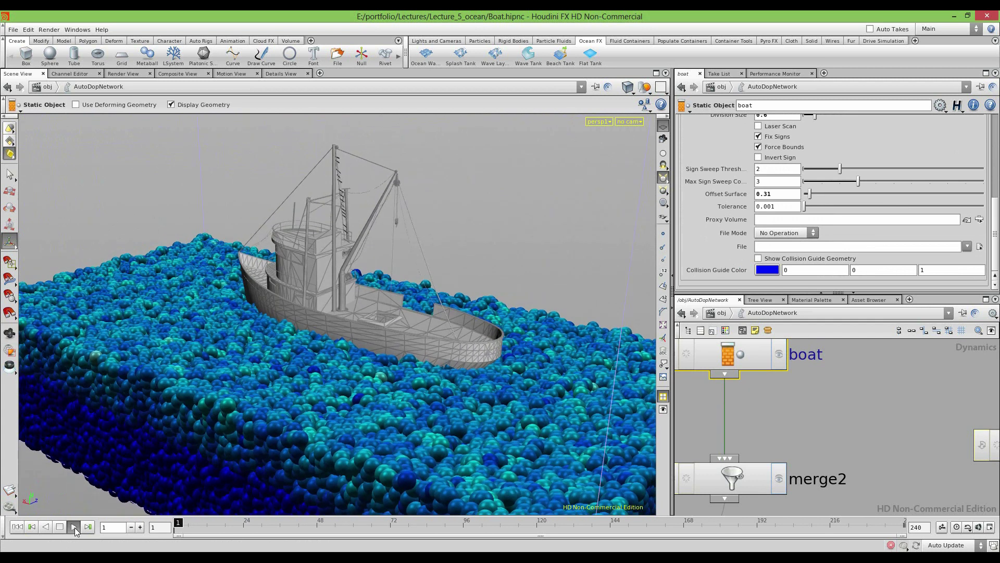
Play the simulation to frame 24 and examine the particles around and inside the boat's stern
left_click(74, 527)
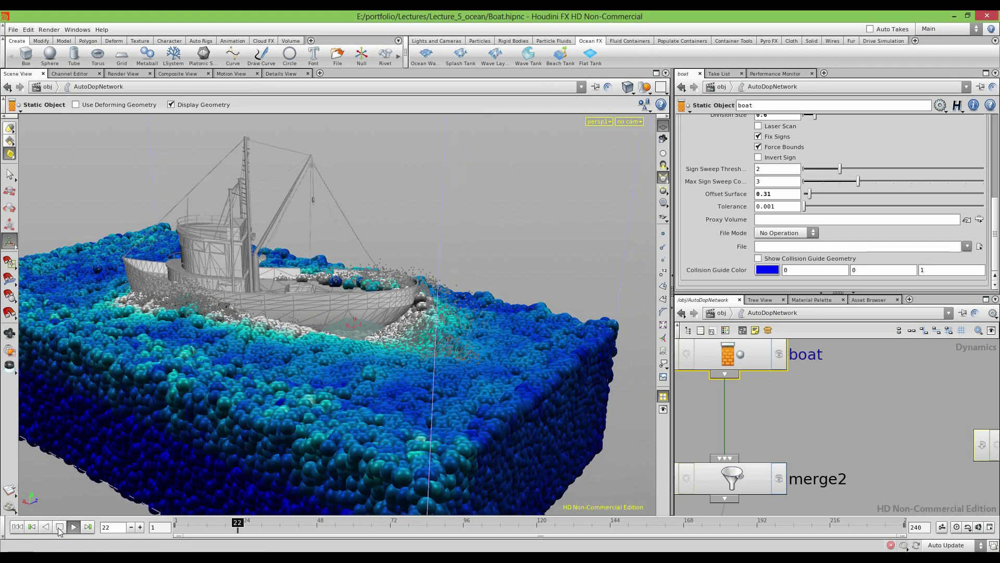
left_click(60, 527)
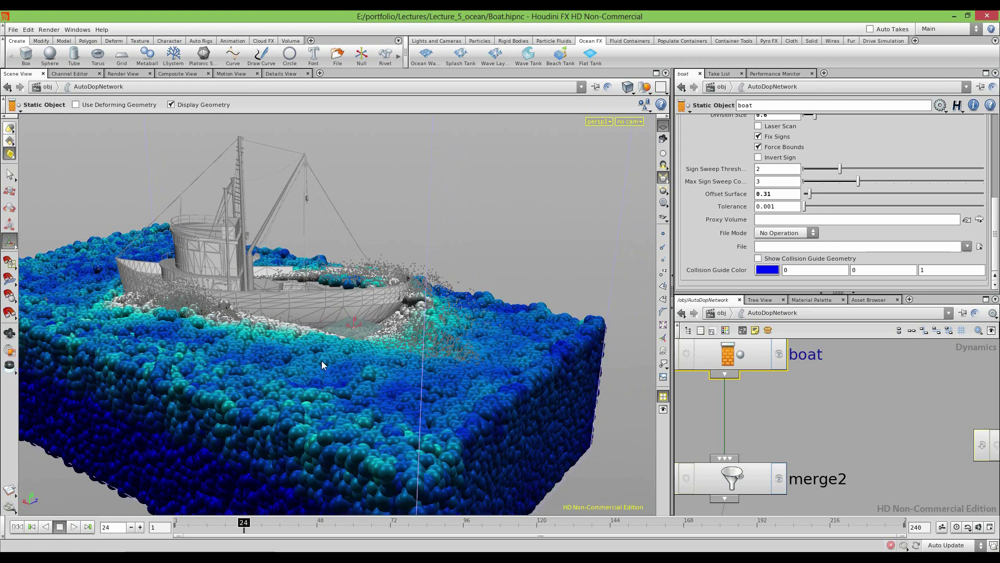
left_click_drag(476, 310, 228, 344, "alt")
right_click_drag(228, 344, 463, 388, "alt")
middle_click_drag(462, 388, 334, 374, "alt")
mouse_move(333, 374)
left_mouse_down("alt")
mouse_move(294, 380)
mouse_move(383, 360)
mouse_move(315, 376)
left_mouse_up("alt")
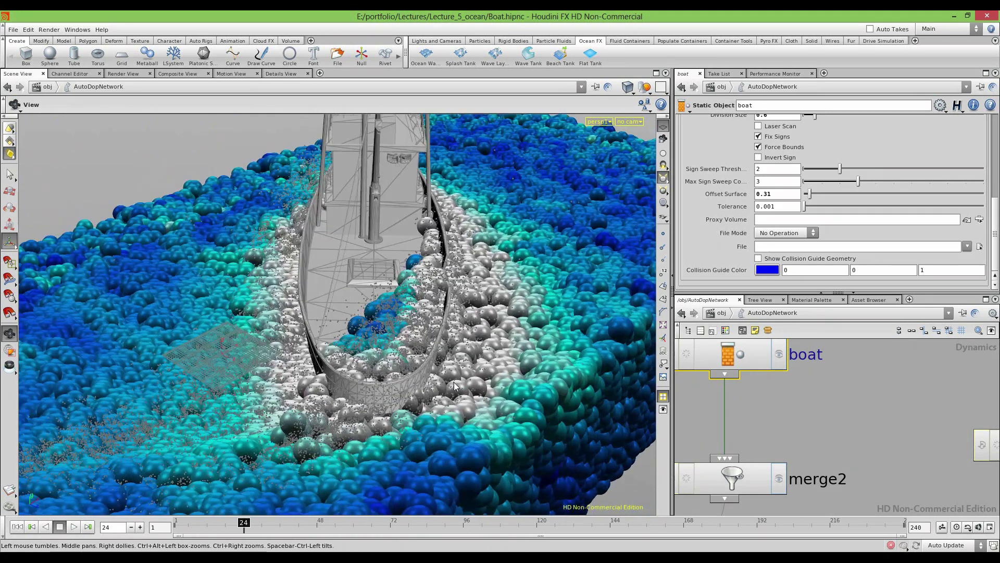
Show the boat's collision guide geometry again and turn off its Display Geometry at frame 24
key("Escape")
left_click(759, 259)
scroll(750, 229, "up", 5)
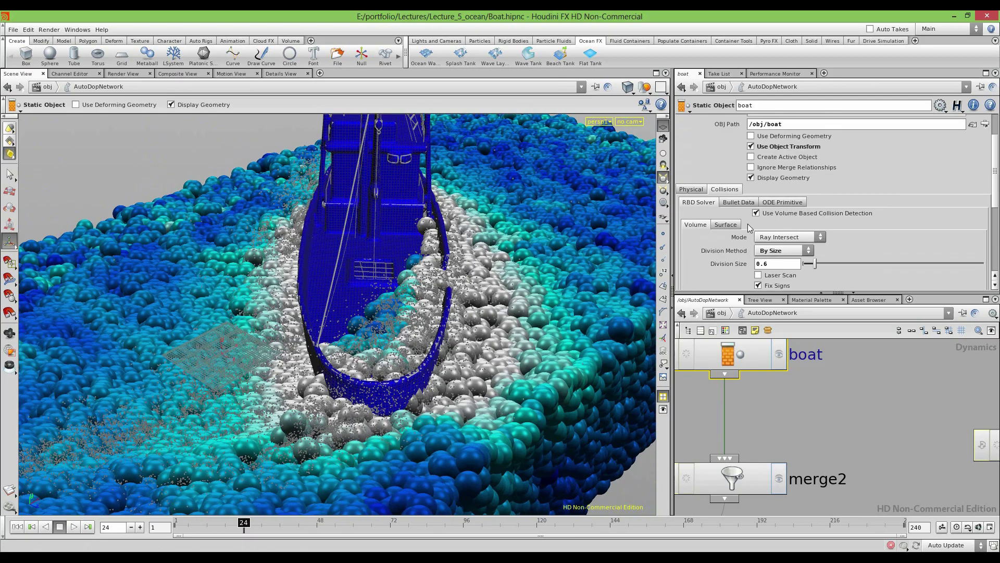
left_click(751, 178)
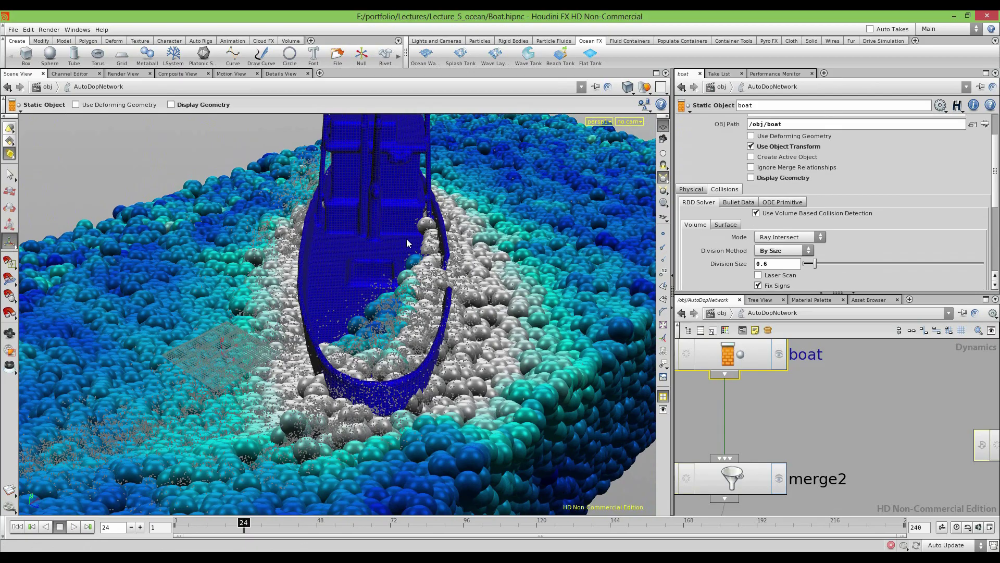
key("space")
mouse_move(367, 389)
left_mouse_down()
mouse_move(501, 349)
mouse_move(386, 390)
left_mouse_up()
Rewind to frame 1, set AutoDopNetwork's Sub Steps to 5 and disable Cache Simulation
left_click(23, 526)
left_click(721, 314)
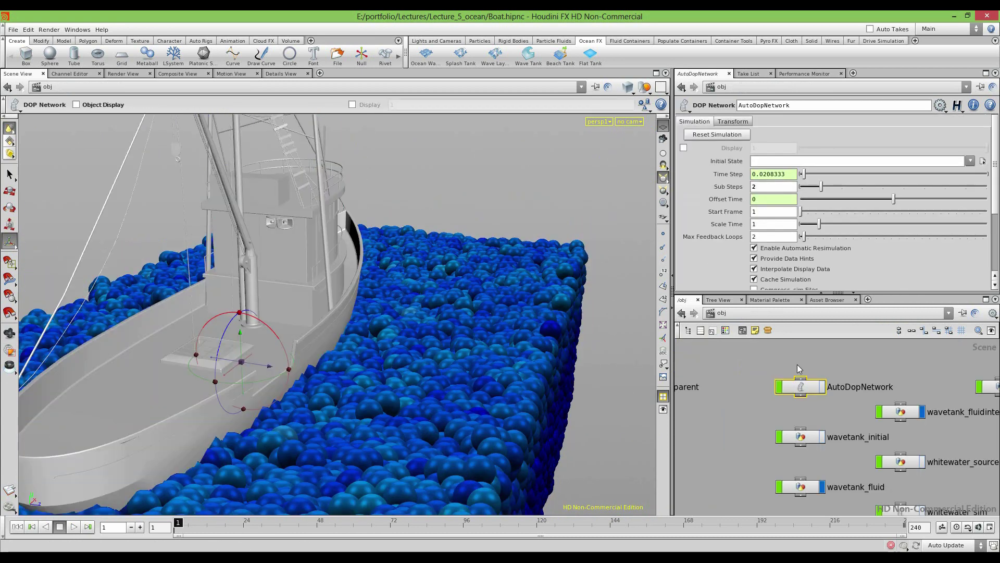
double_click(764, 186)
mouse_move(732, 189)
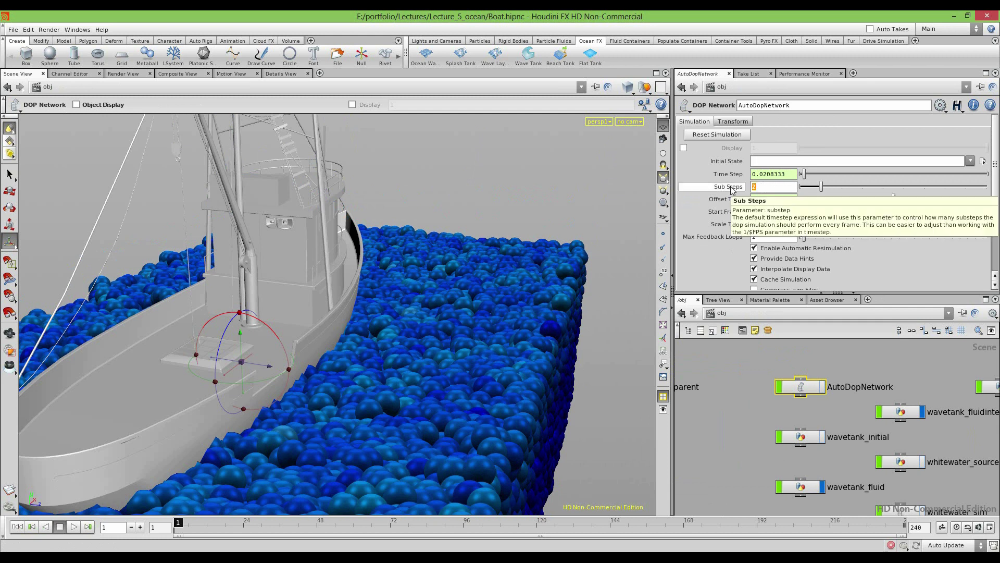
type("5")
scroll(744, 224, "down", 3)
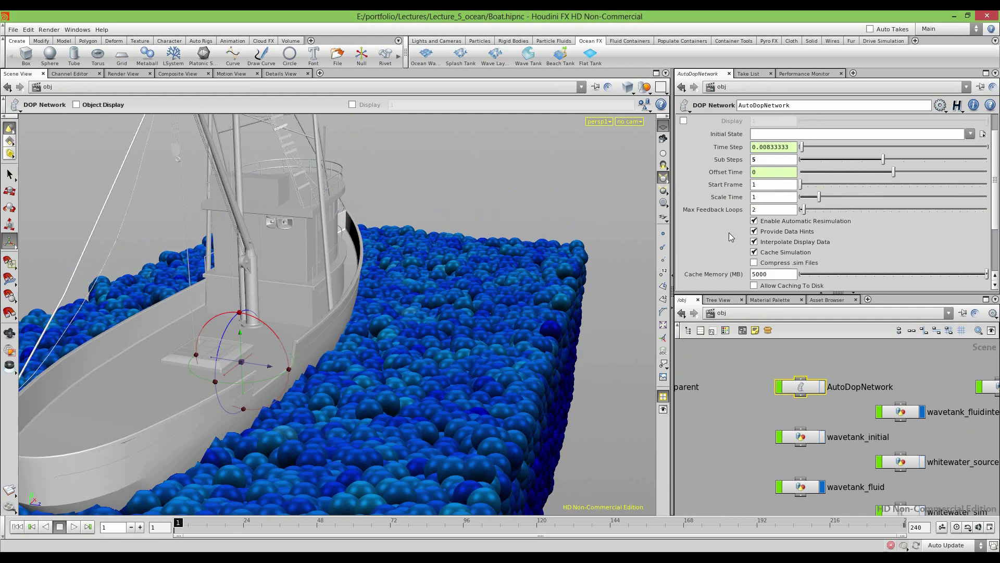
left_click_drag(333, 307, 443, 245, "alt")
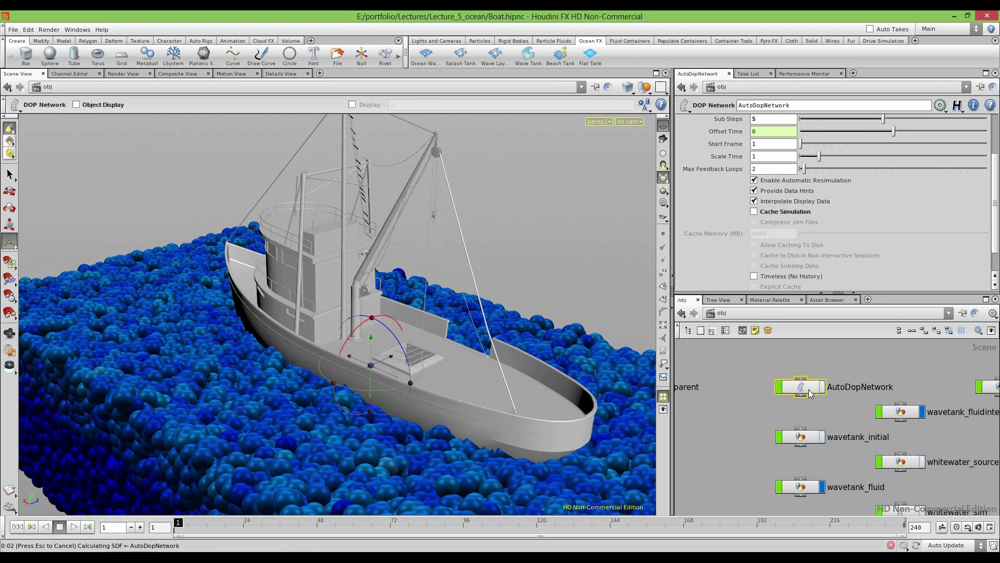
Inside AutoDopNetwork, simulate to frame 22 with the collision guide shown, examine the particles around the boat, and rewind to frame 1
double_click(803, 389)
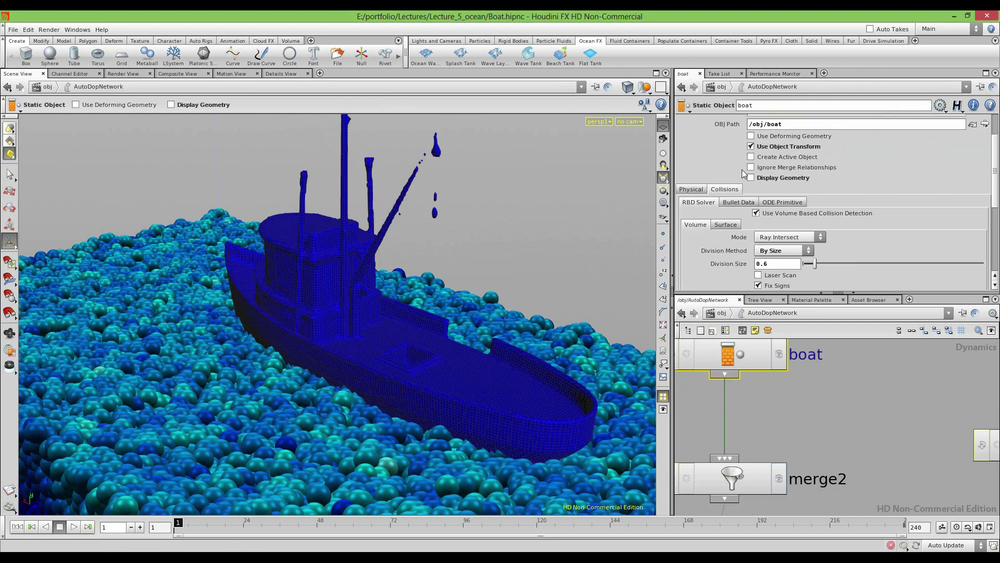
scroll(729, 213, "down", 5)
scroll(729, 213, "down", 5)
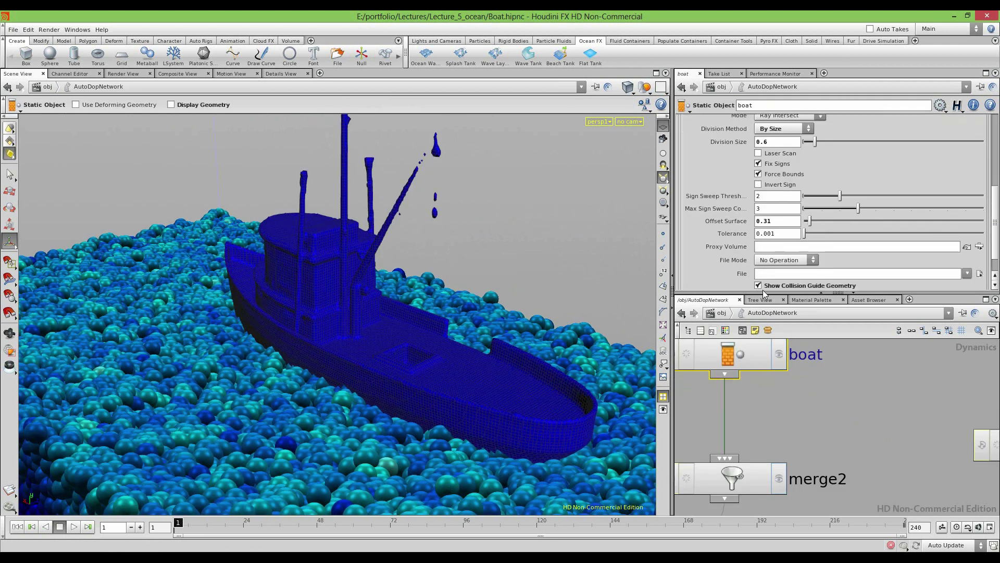
key("space")
left_click_drag(383, 356, 162, 485)
left_click(71, 527)
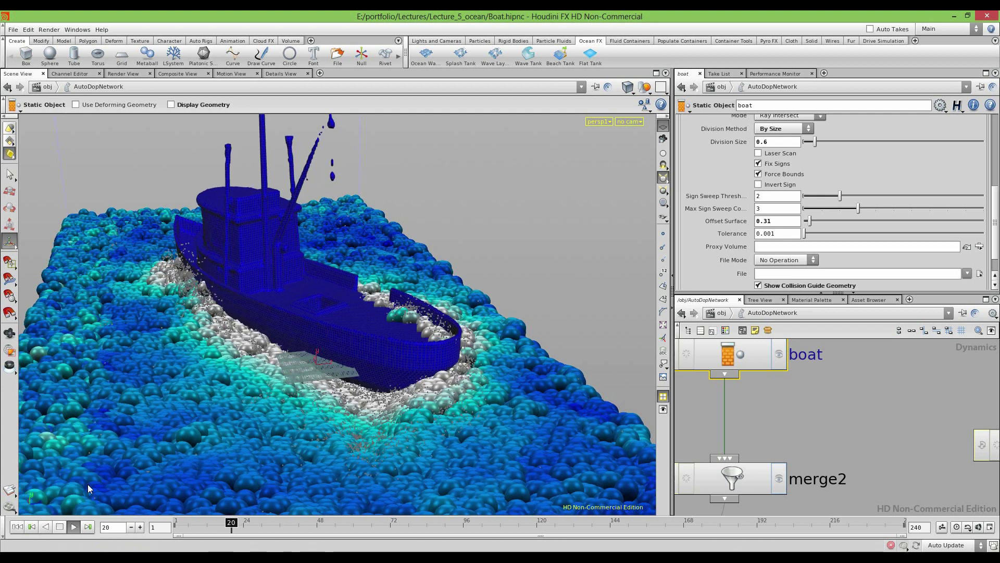
left_click(74, 529)
key("Escape")
left_click_drag(294, 347, 404, 373)
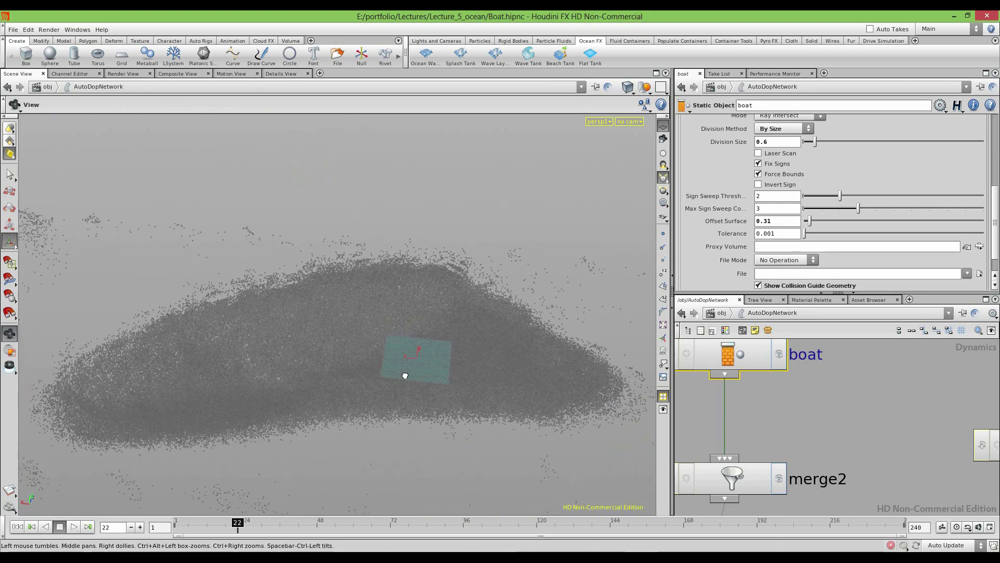
key("Return")
left_click(18, 528)
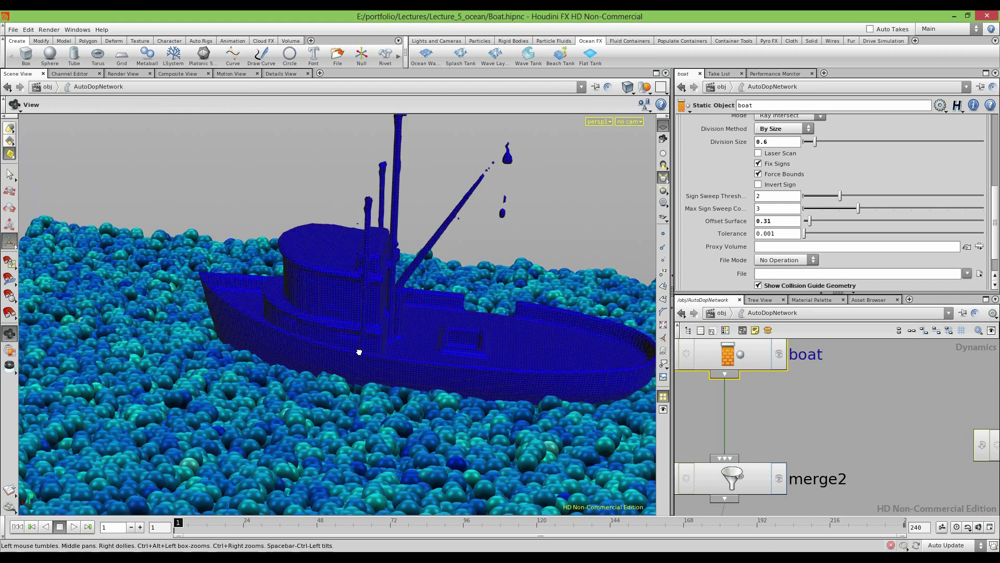
left_click_drag(357, 350, 174, 331, "alt")
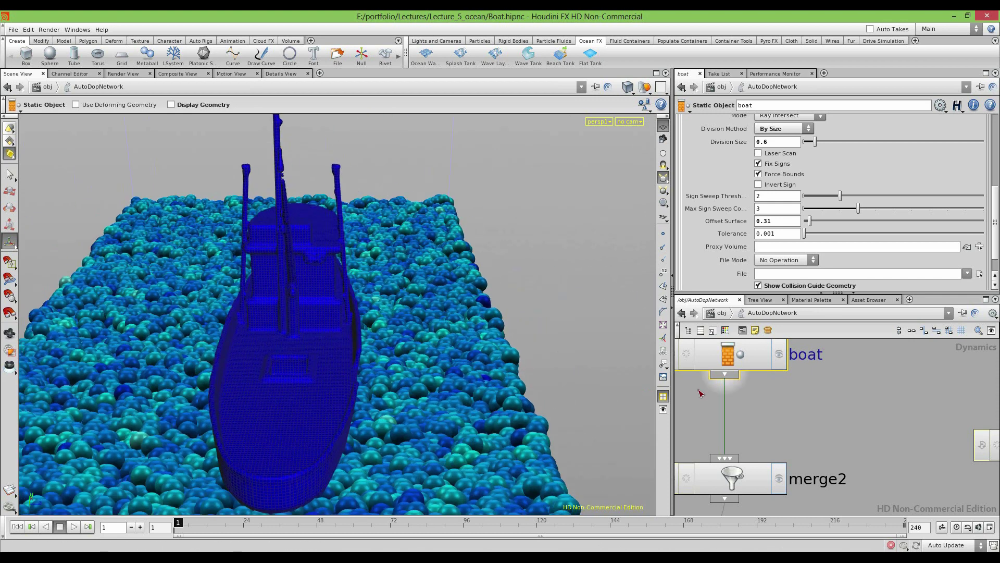
Set AutoDopNetwork's Sub Steps to 1 at object level and go back inside the network
middle_click_drag(832, 413, 884, 449)
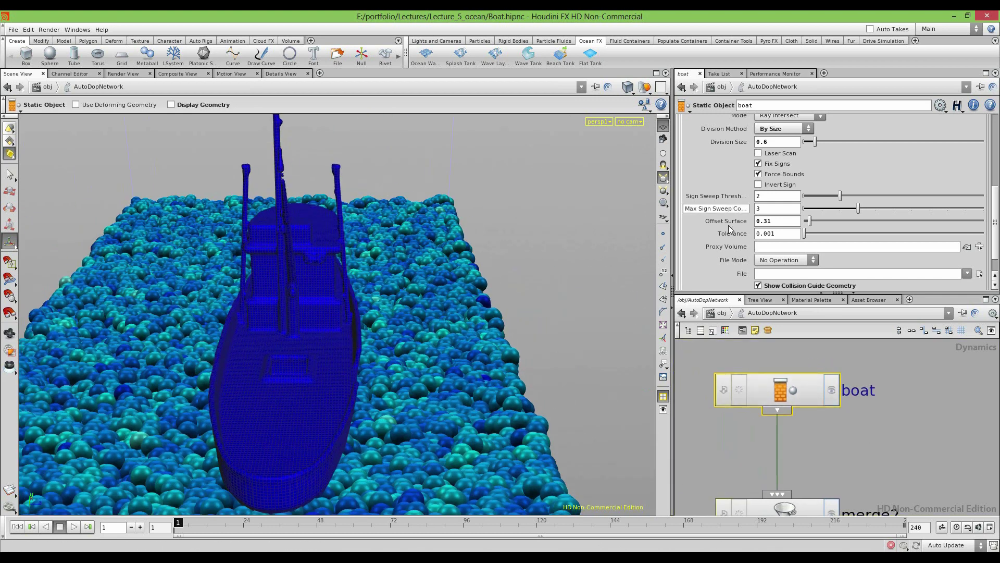
left_click(721, 312)
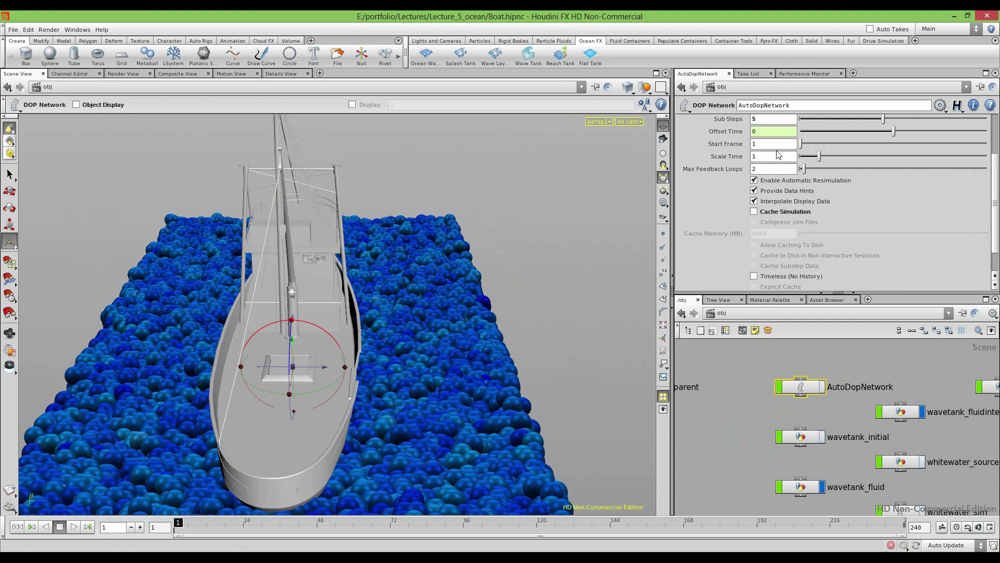
scroll(778, 155, "up", 3)
left_click_drag(883, 159, 801, 164)
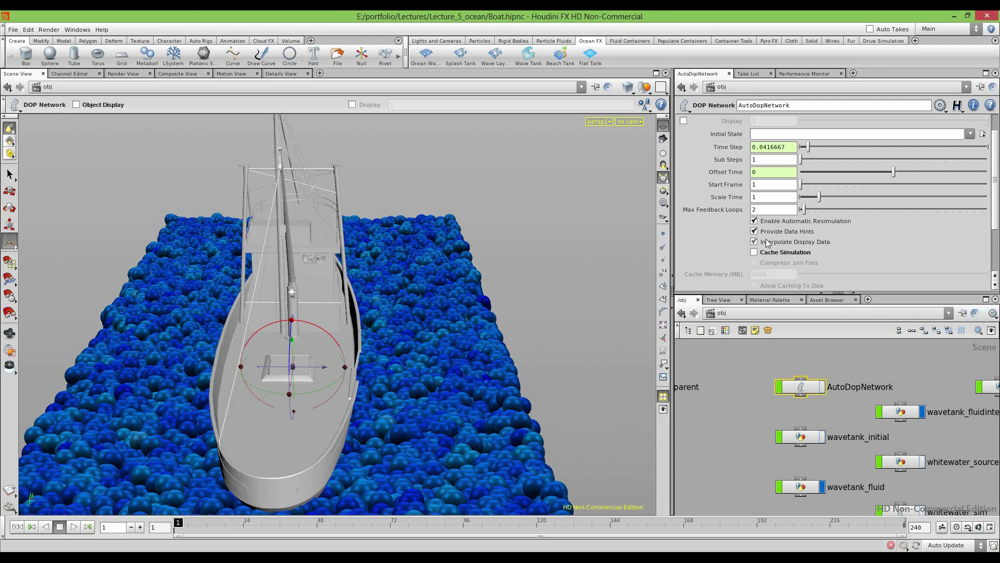
scroll(719, 222, "down", 3)
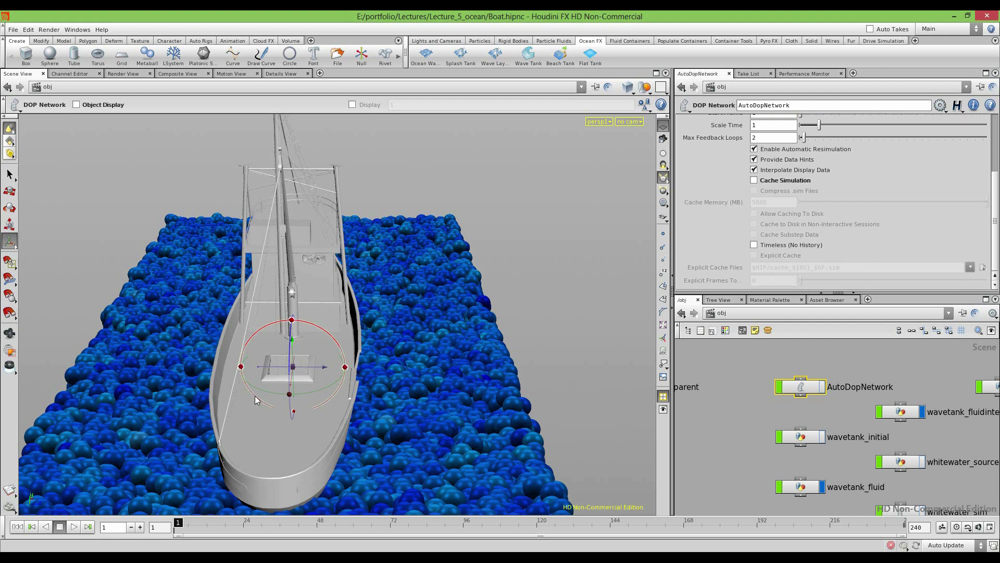
double_click(798, 389)
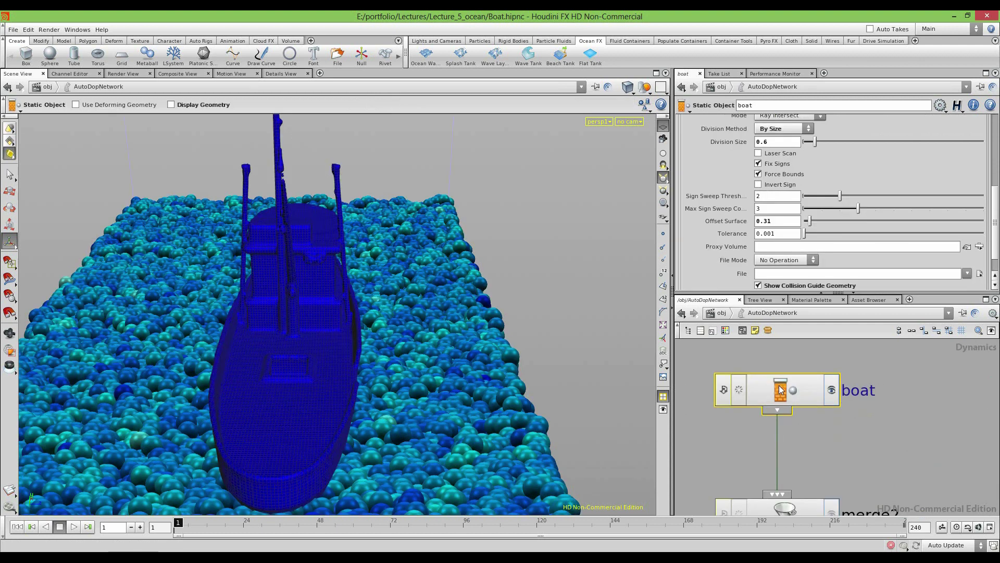
Set the wavetank FLIP object's Particle Separation to 3
left_click_drag(765, 135, 734, 135)
type("3")
key("Return")
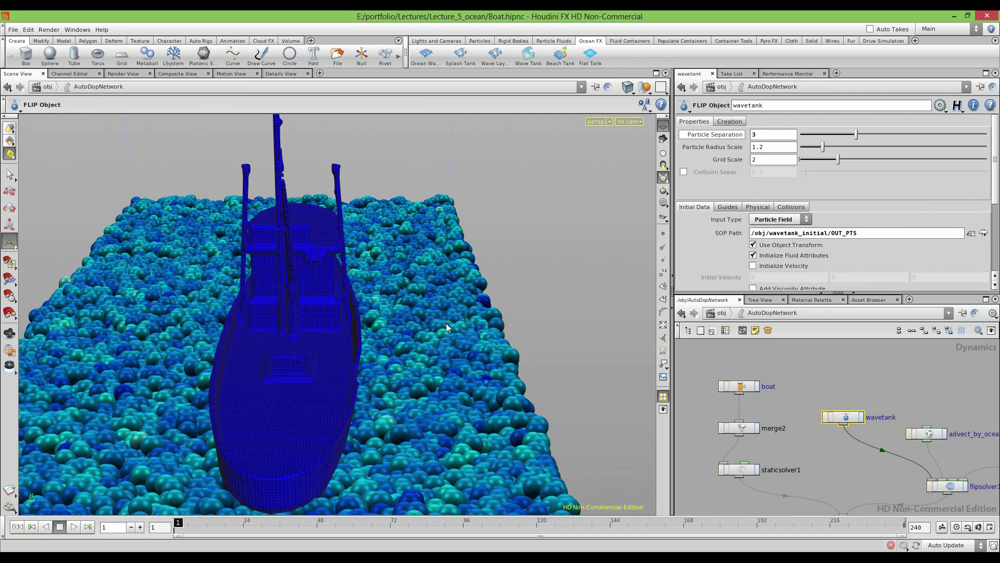
Enable Display Geometry on the boat static object and hide its collision guide geometry
left_click_drag(197, 368, 389, 352, "alt")
left_click(749, 386)
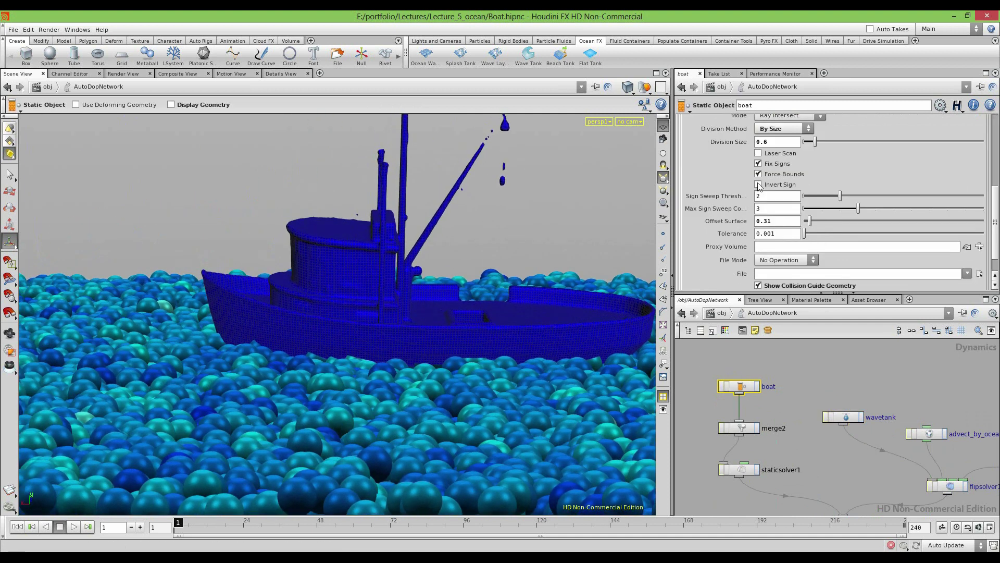
scroll(755, 177, "up", 3)
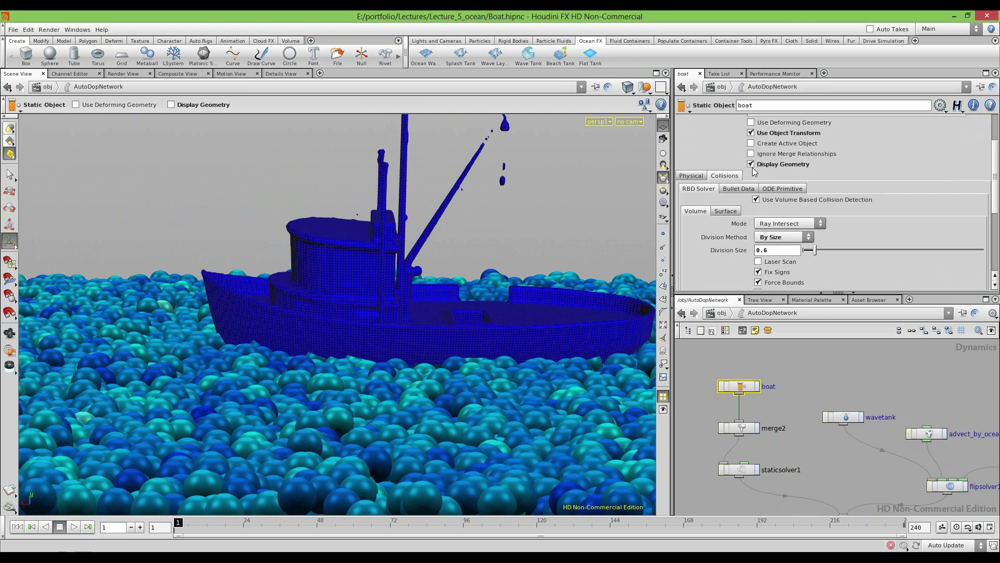
scroll(753, 177, "down", 3)
scroll(755, 219, "down", 1)
left_click(758, 258)
left_click_drag(396, 317, 336, 370)
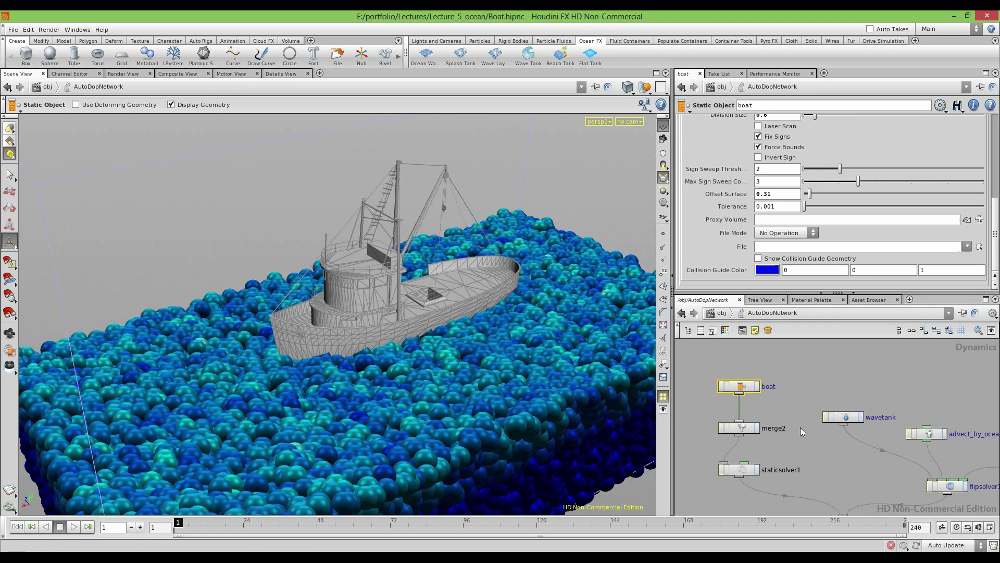
Return to object level, spread out the whitewater_sim and wavetank_initial nodes, and go inside wavetank_initial
left_click(721, 312)
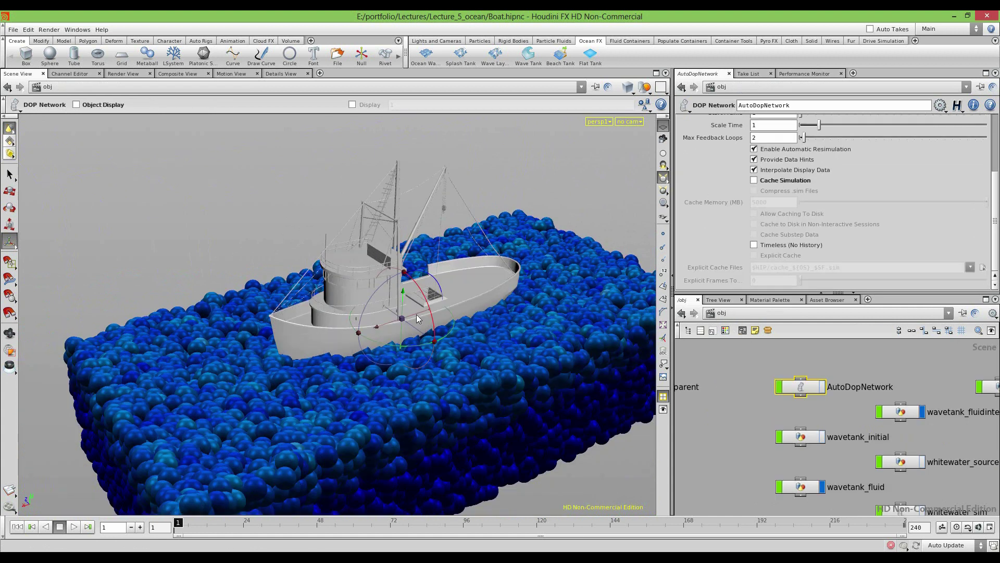
key("h")
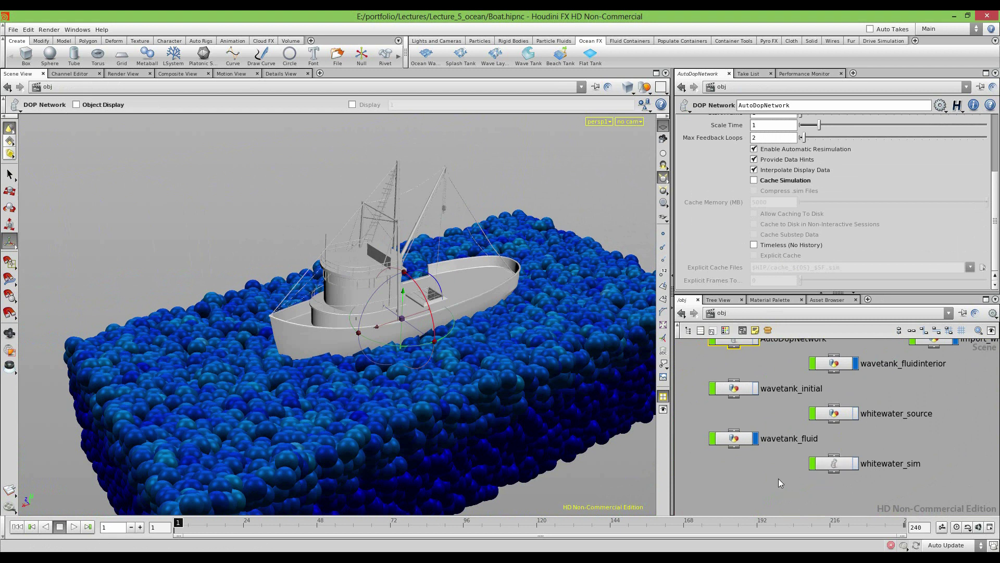
left_click(835, 468)
left_click_drag(835, 469, 938, 507)
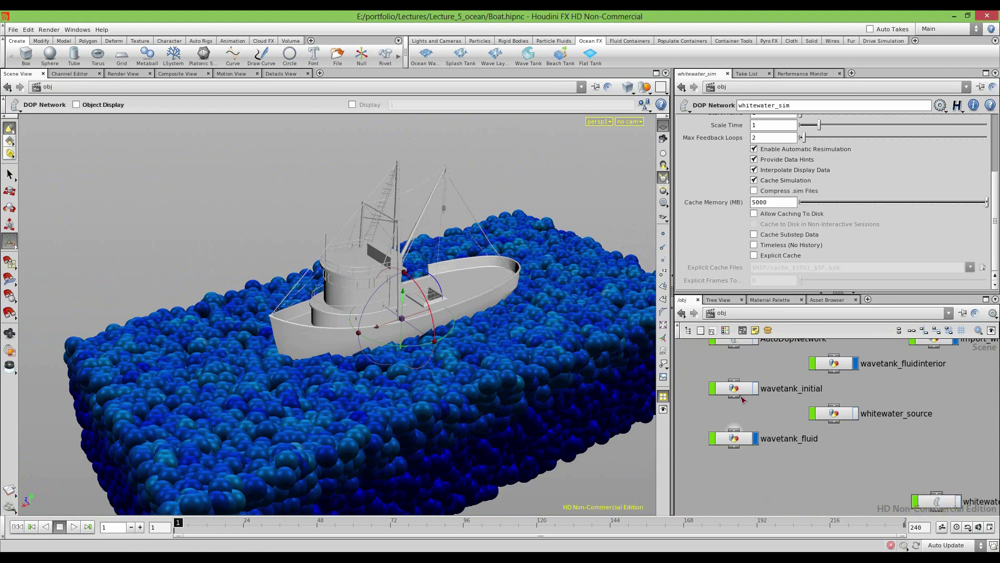
left_click_drag(742, 389, 755, 496)
double_click(754, 496)
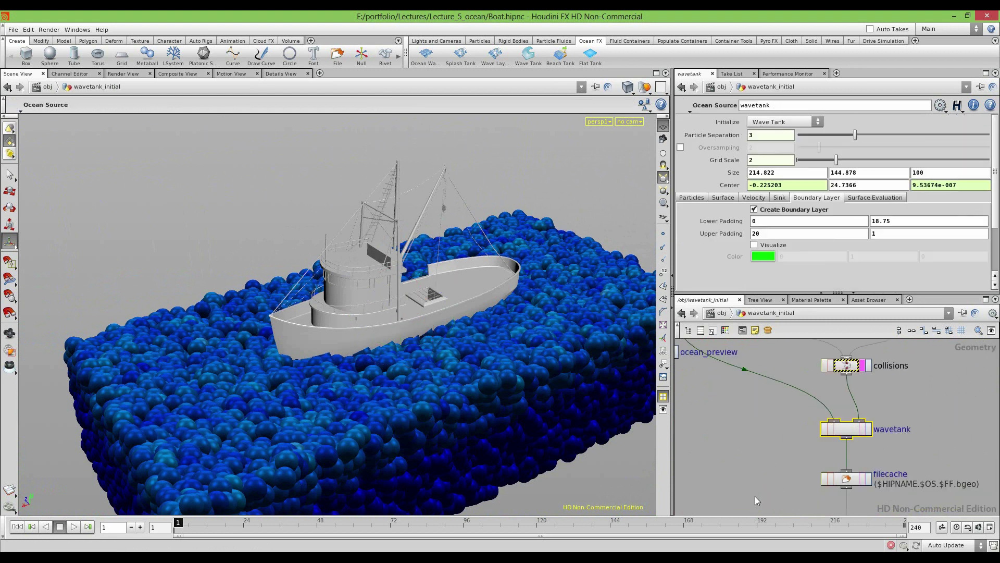
Check wavetank's boundary layer visualization, then switch its Surface Evaluation type to Flat and back to Ocean
left_click(756, 246)
left_click_drag(448, 302, 433, 292)
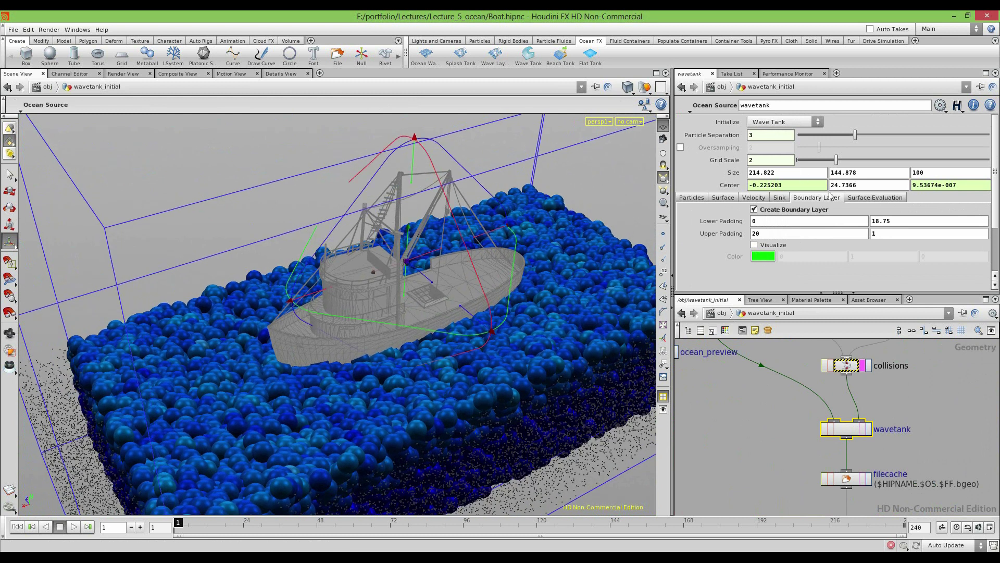
left_click(864, 199)
scroll(715, 211, "down", 3)
scroll(710, 222, "up", 3)
left_click(781, 214)
left_click(766, 231)
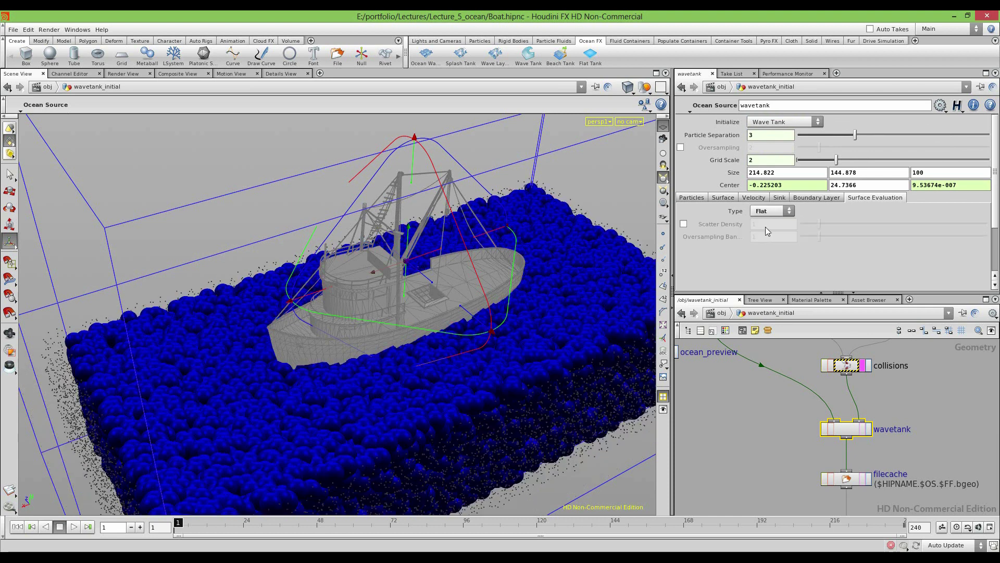
left_click(771, 211)
left_click(769, 222)
left_click_drag(345, 348, 319, 321, "alt")
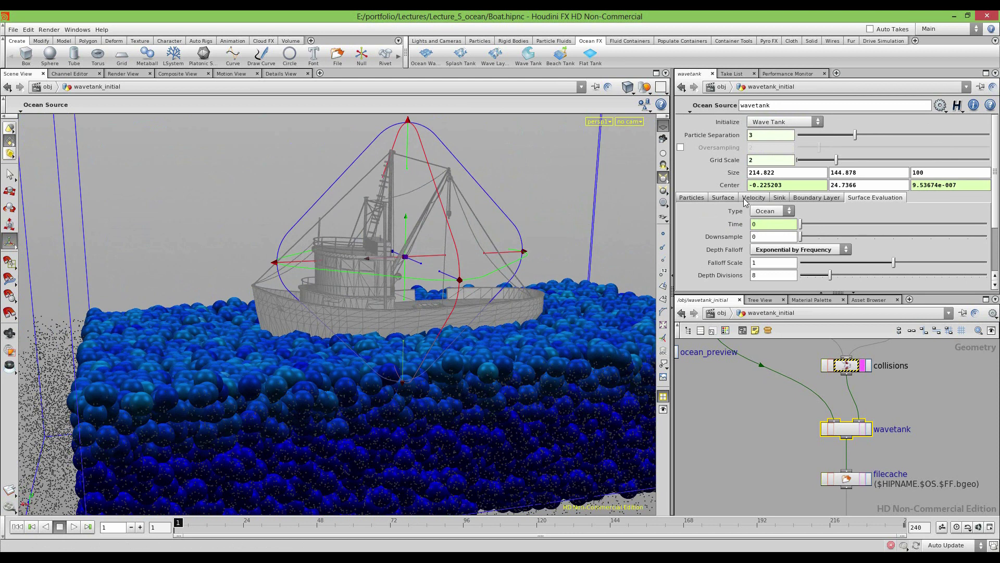
Set the Water Level in wavetank's particle settings to 1.55
left_click(692, 198)
scroll(710, 228, "down", 4)
scroll(710, 229, "up", 4)
left_click_drag(891, 221, 979, 214)
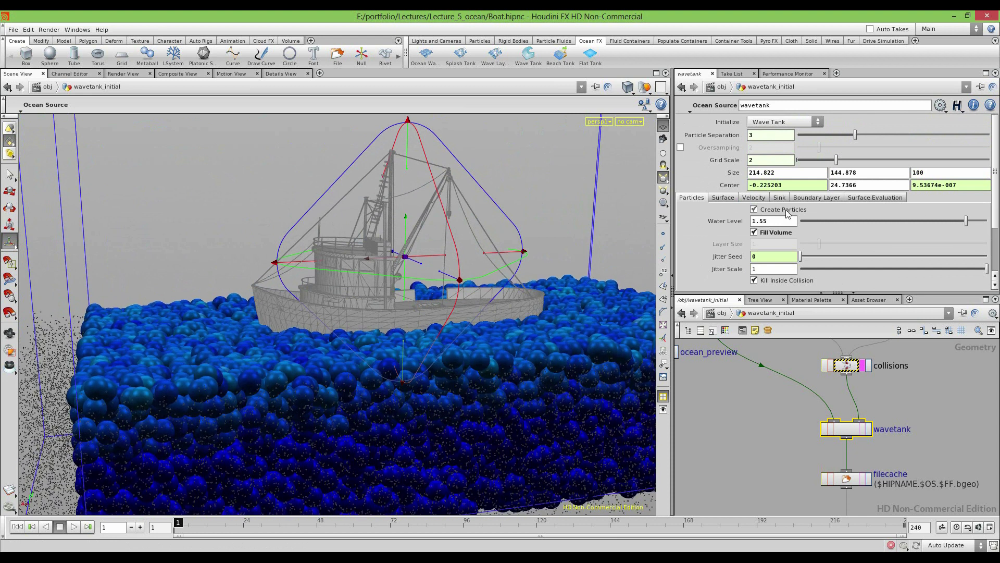
Visualize wavetank's surface field, examine it around the boat and tank, and turn the visualization off
left_click(723, 198)
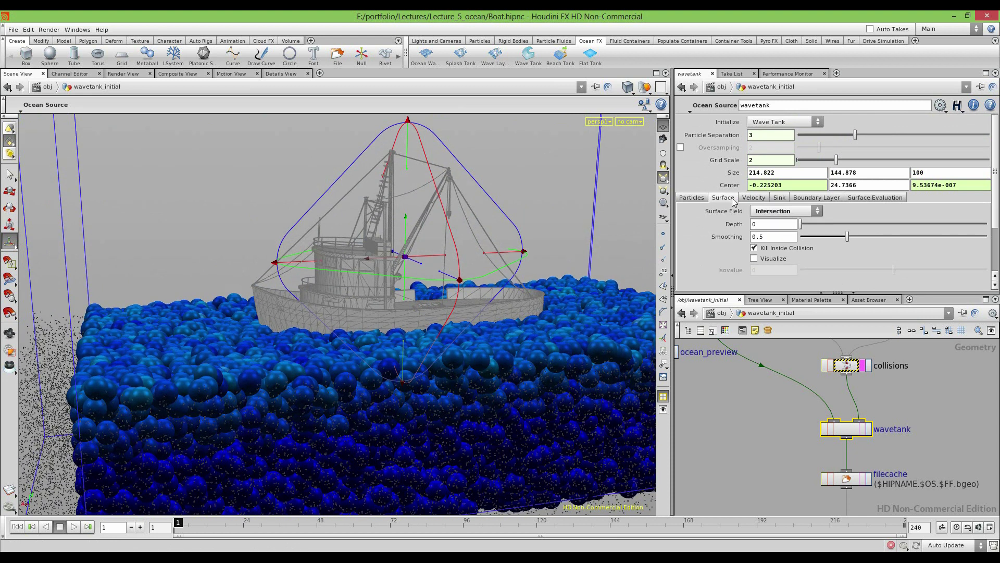
left_click(753, 258)
right_click_drag(463, 316, 218, 318, "alt")
left_click_drag(219, 318, 290, 339, "alt")
right_click_drag(290, 339, 514, 388, "alt")
left_click_drag(513, 388, 368, 380, "alt")
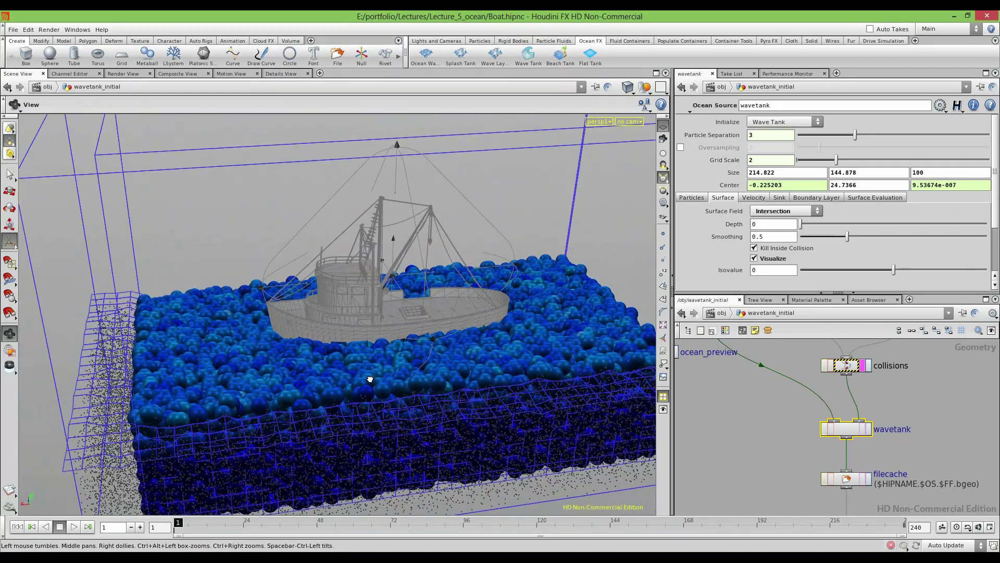
key("Return")
left_click(754, 258)
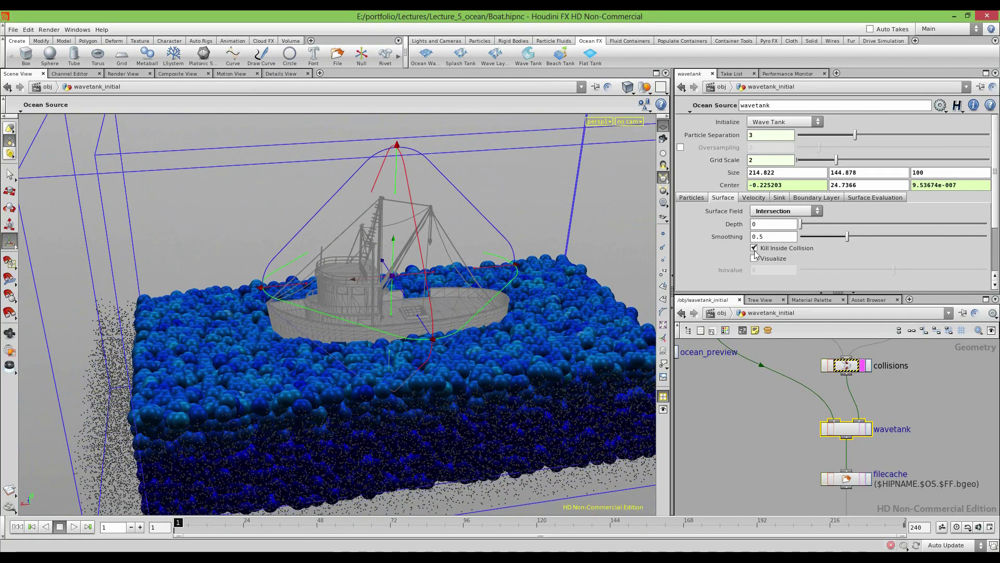
Visualize the surface field again with Isovalue 1, then hide the visualization
left_click(753, 259)
mouse_move(801, 224)
left_mouse_down()
mouse_move(950, 226)
mouse_move(789, 232)
left_mouse_up()
left_click_drag(822, 270, 988, 269)
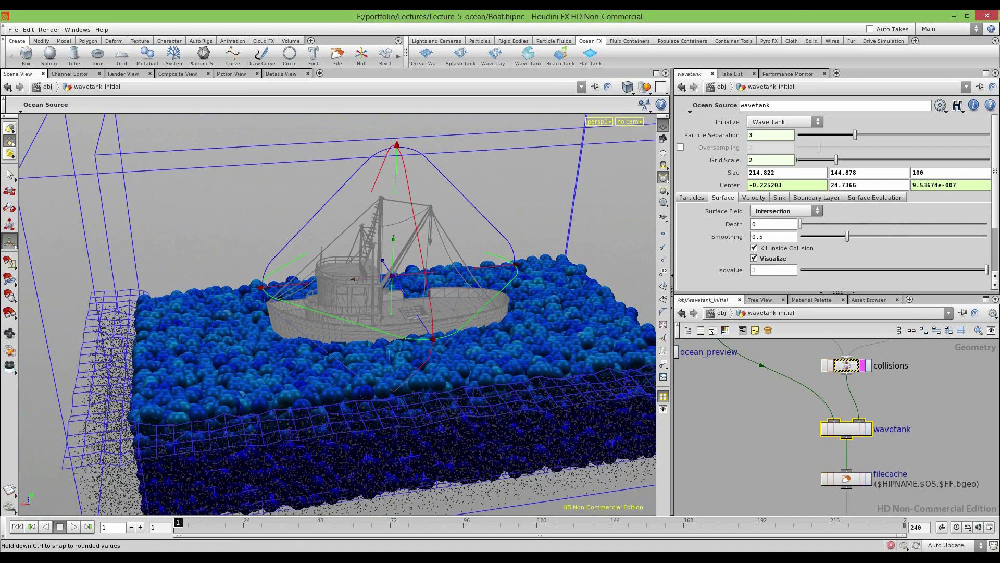
left_click(754, 258)
Enable Ramp by Direction for wavetank's velocity with Direction 360, simulate to frame 24, and rewind to frame 1
left_click(755, 198)
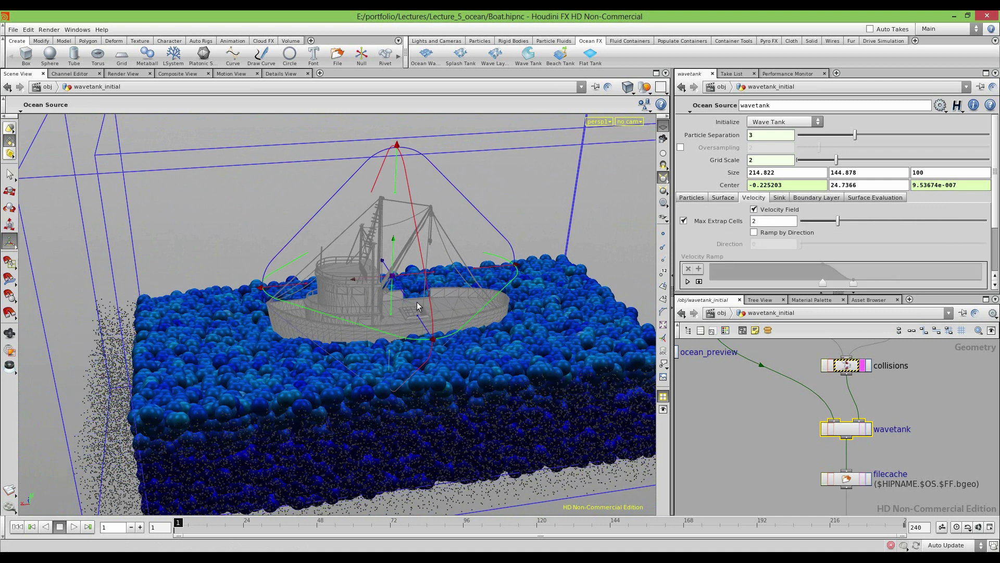
left_click_drag(364, 345, 364, 307, "alt")
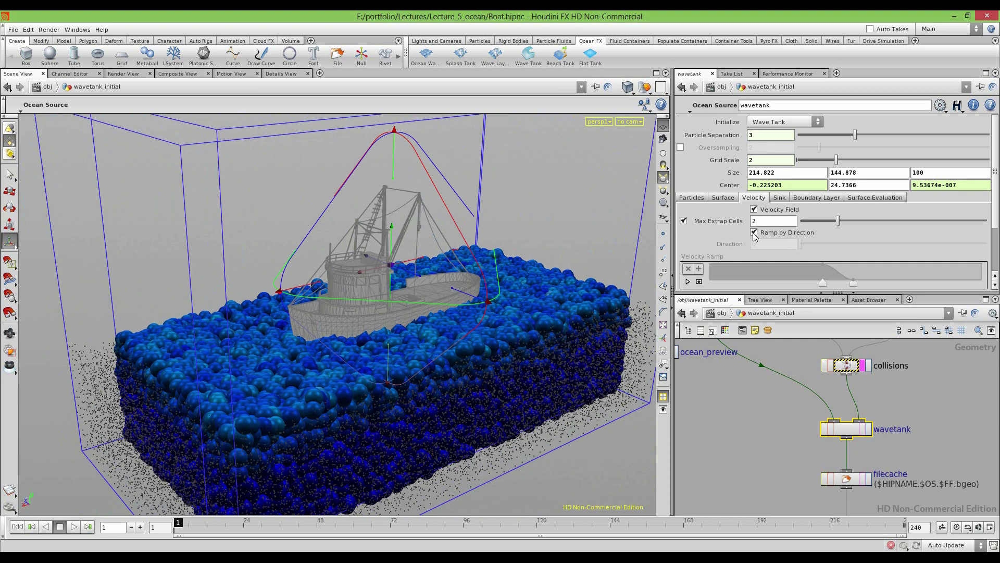
left_click(754, 233)
left_click_drag(801, 246, 987, 243)
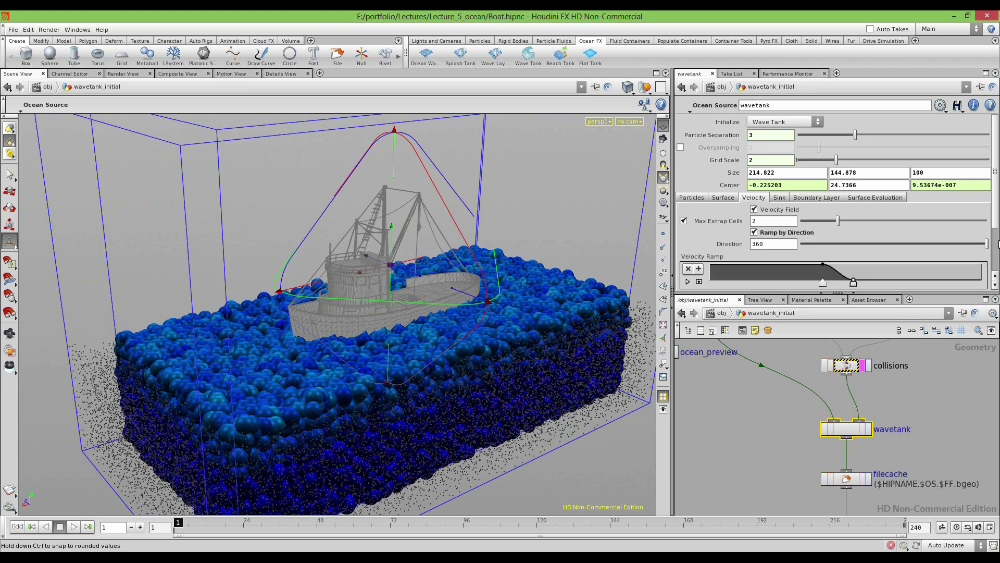
left_click(73, 527)
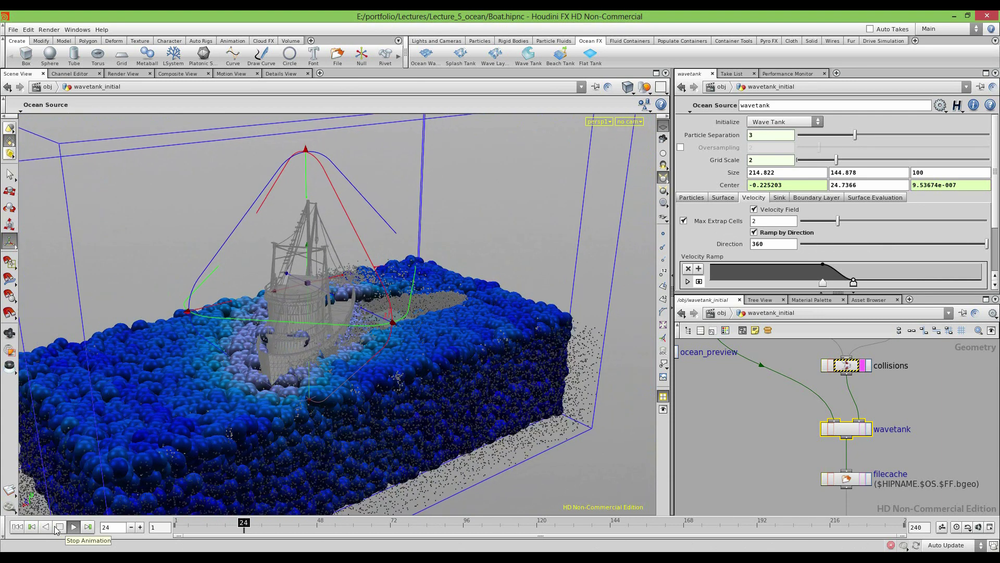
left_click(18, 528)
Set the velocity Direction to 163 and add a Velocity Ramp point lowered to the bottom near the ramp's start
left_click_drag(986, 243, 885, 244)
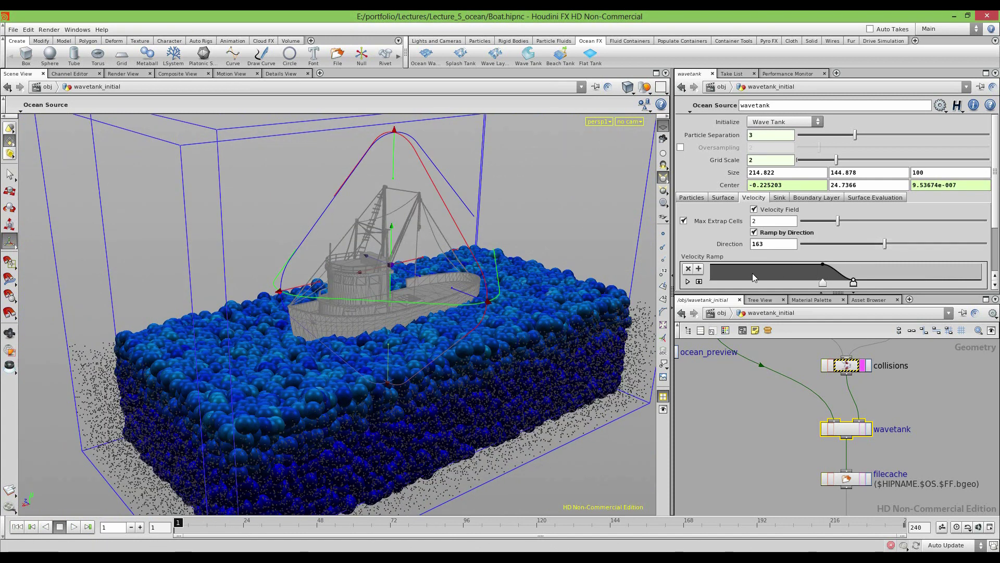
left_click(743, 266)
left_click_drag(742, 267, 742, 282)
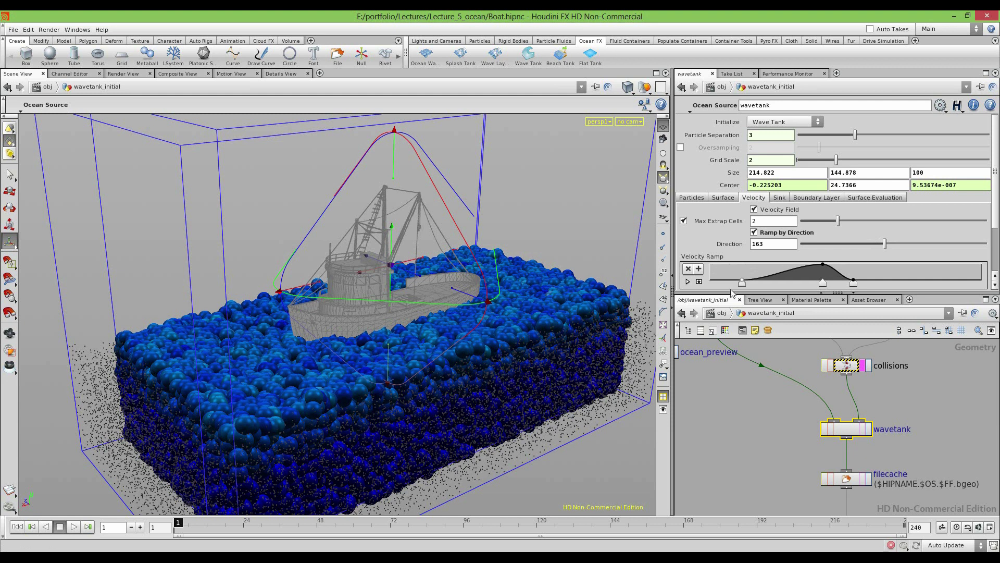
Simulate the ramped velocity to frame 26, rewind to frame 1, and disable Ramp by Direction
left_click(72, 526)
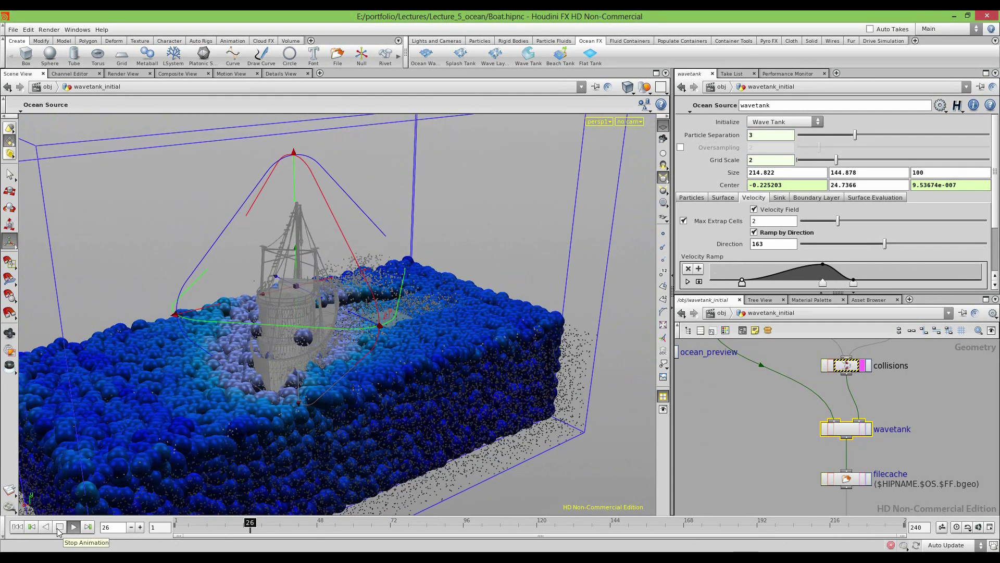
left_click(59, 527)
left_click(17, 527)
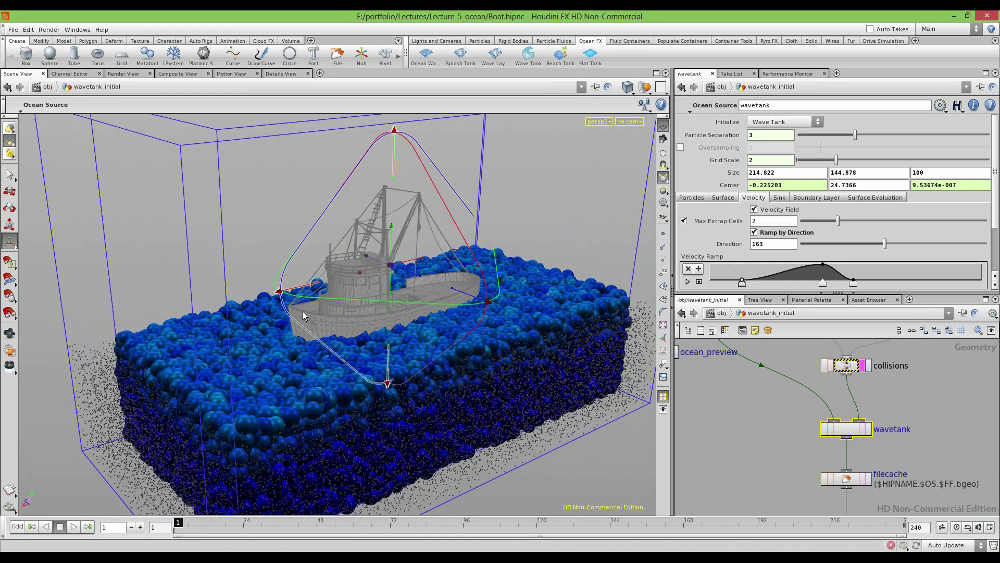
left_click(756, 232)
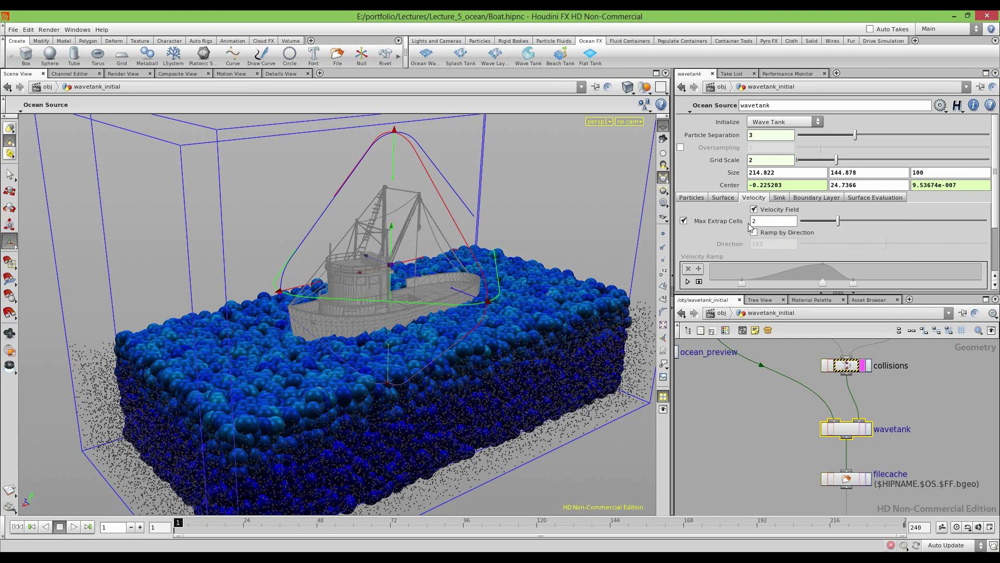
Review wavetank's sink and boundary layer settings, then initialize it as Splash Tank, simulate to frame 28 and rewind
left_click(778, 198)
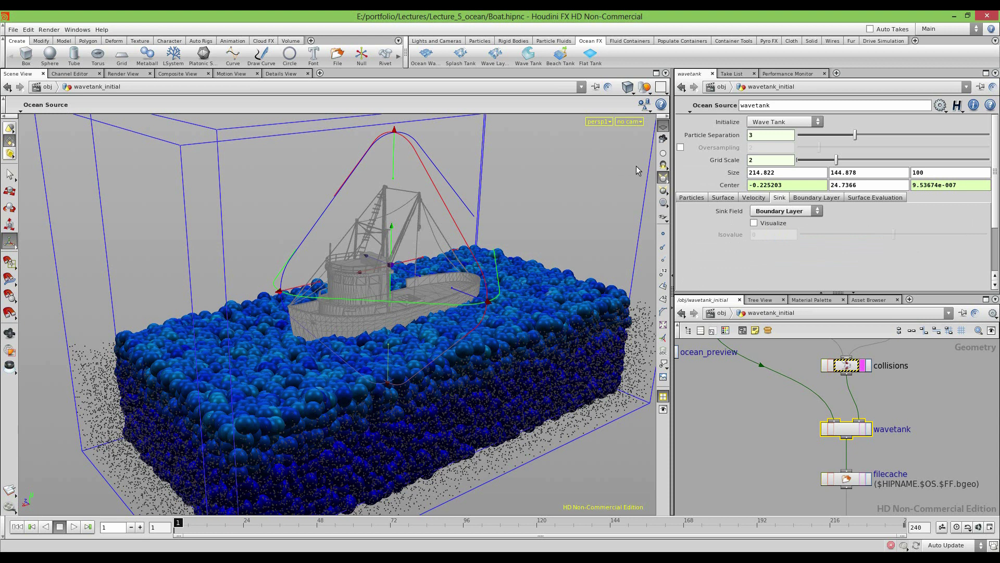
left_click(816, 198)
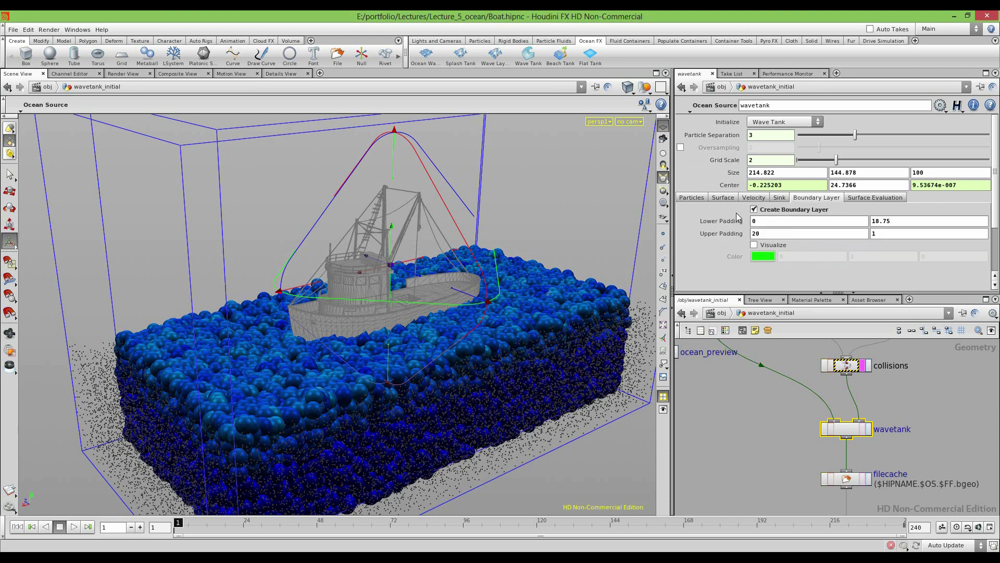
left_click(784, 123)
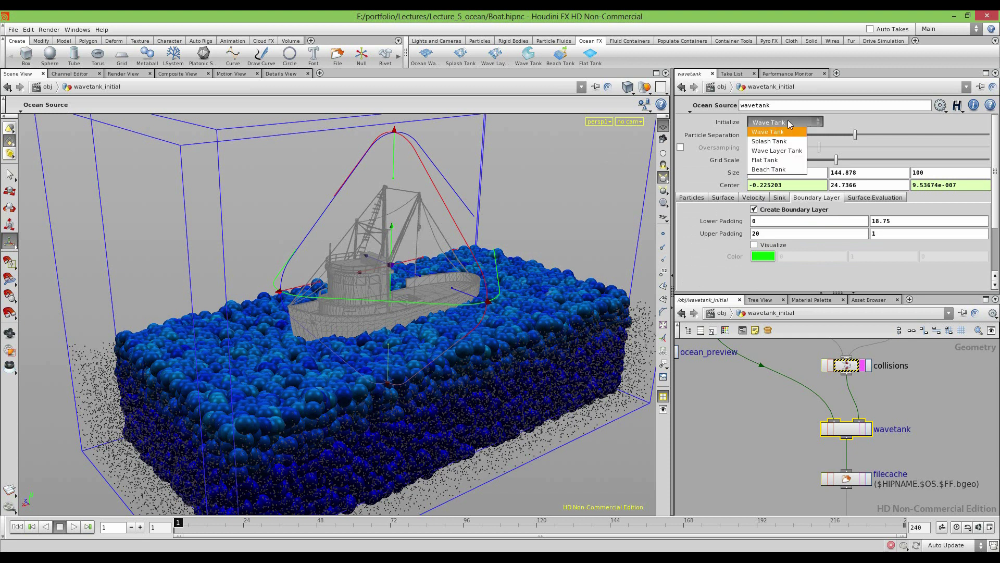
left_click(790, 123)
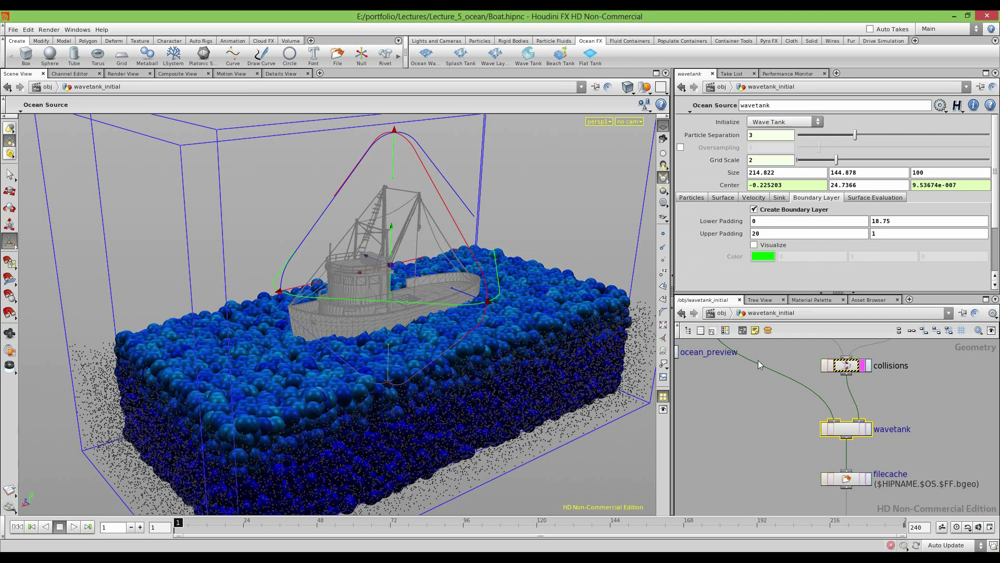
left_click(787, 123)
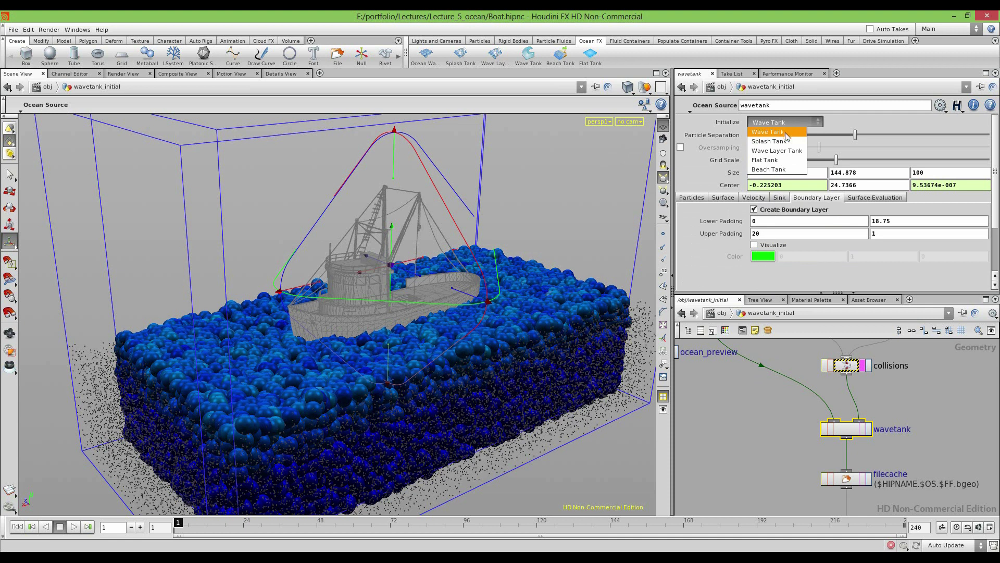
left_click(784, 142)
left_click(74, 527)
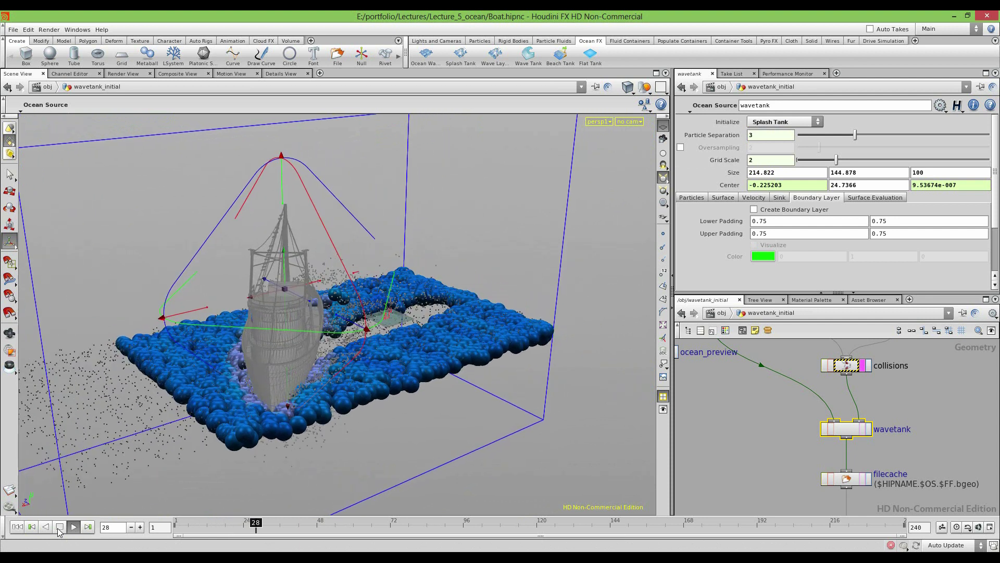
left_click(17, 526)
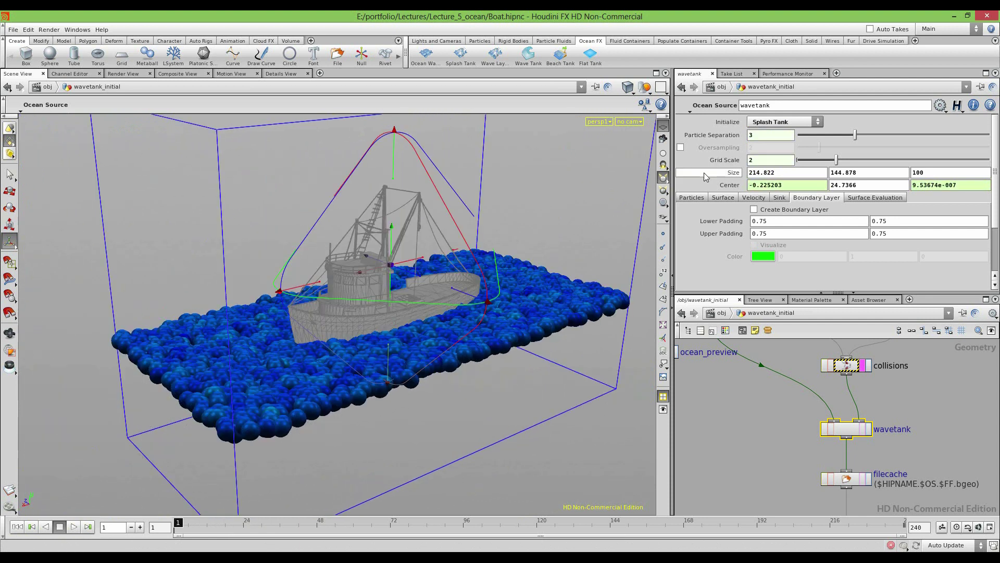
Switch wavetank's Initialize preset to Wave Layer Tank and then to Flat Tank
left_click(784, 121)
left_click(777, 151)
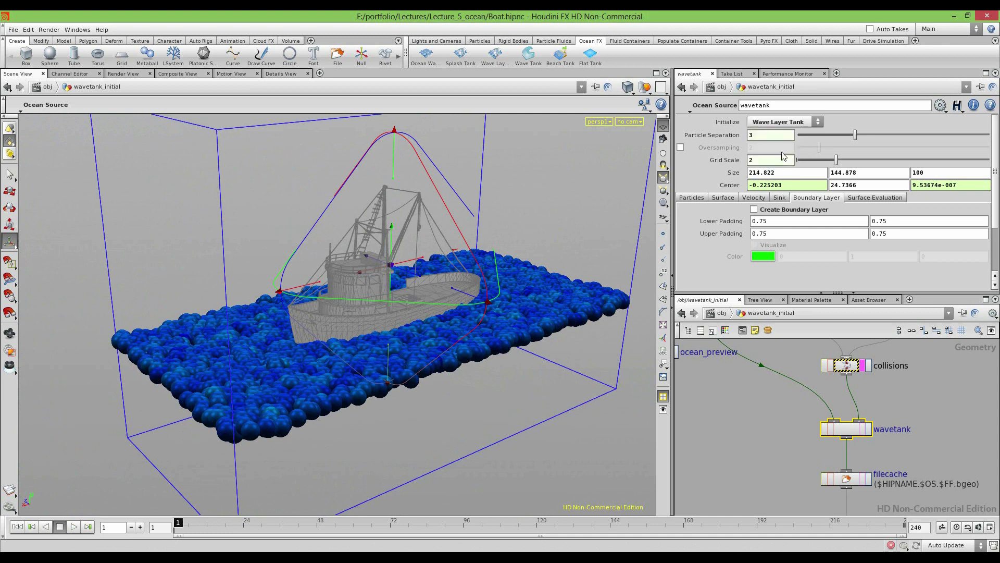
left_click(765, 123)
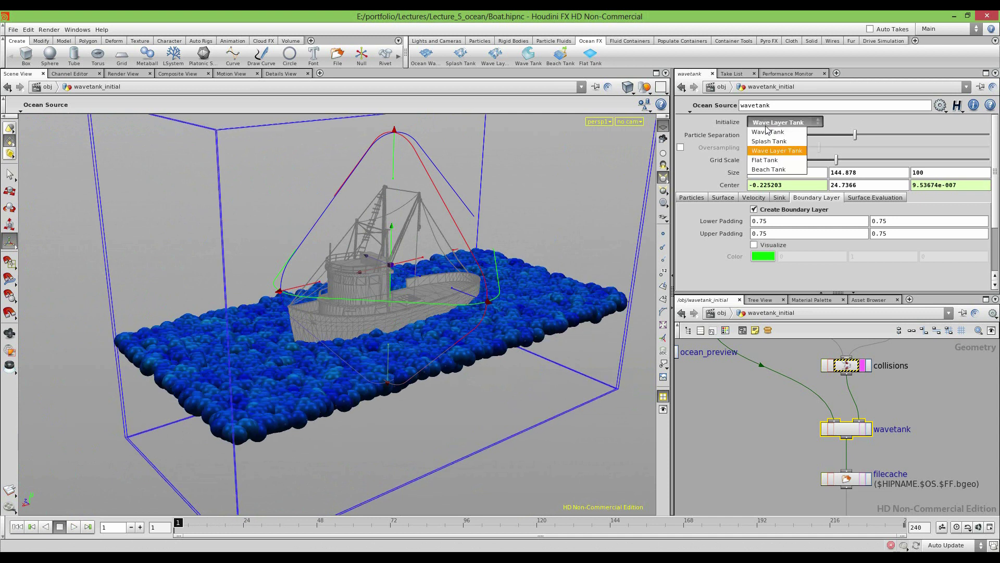
left_click(767, 159)
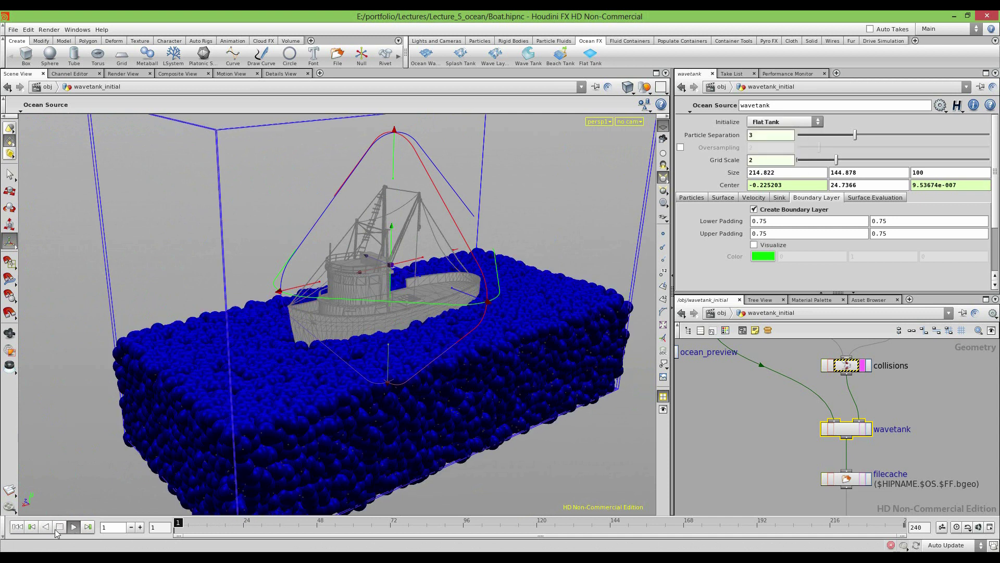
Simulate the Flat Tank preset to frame 16, then initialize wavetank as Beach Tank, simulate it past frame 11 and rewind
left_click(74, 527)
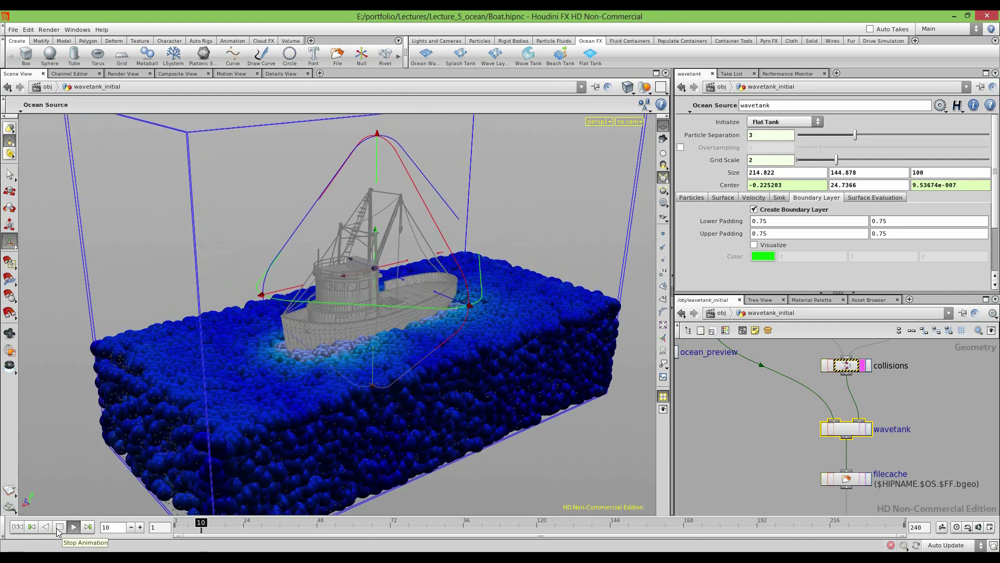
left_click(60, 527)
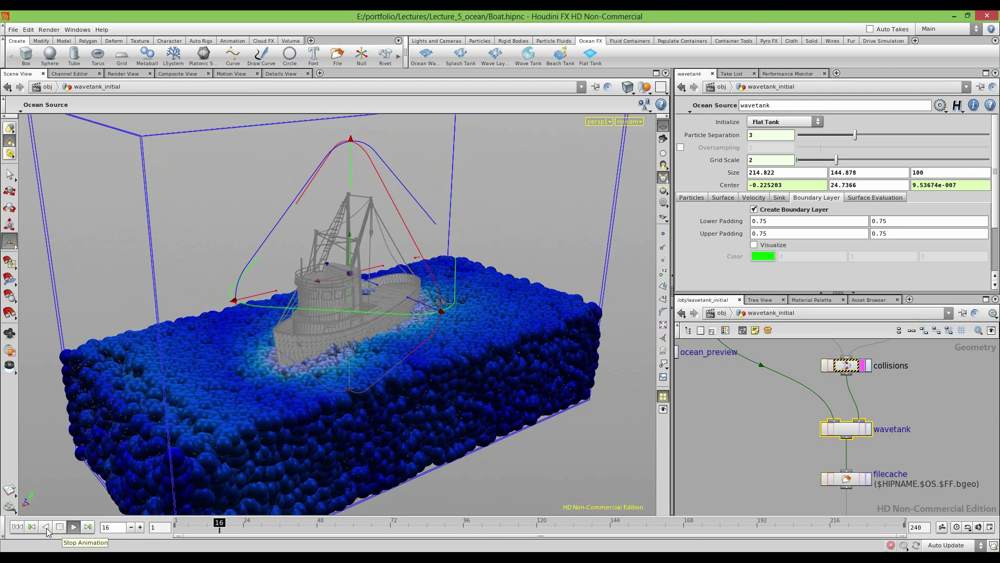
left_click(760, 123)
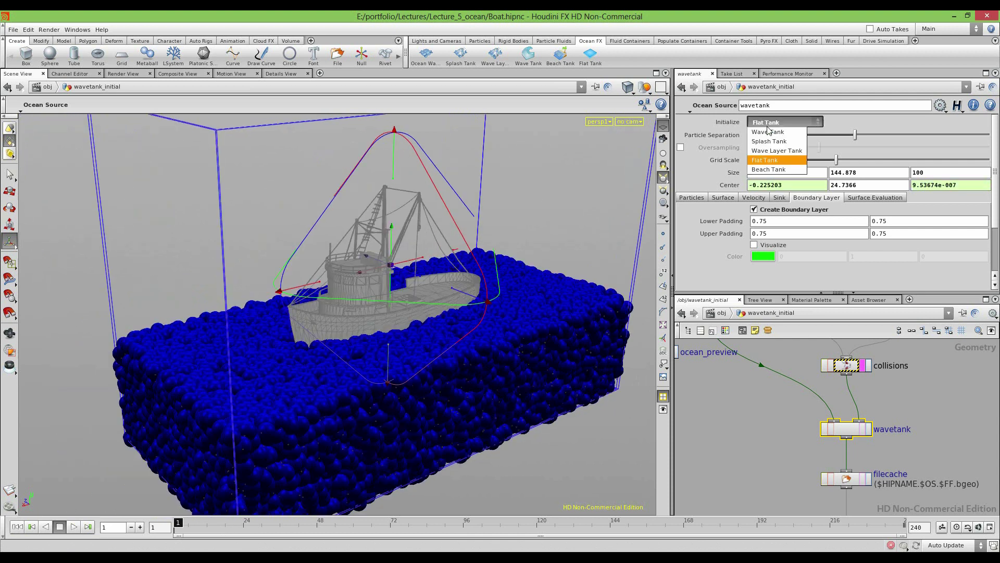
left_click(769, 168)
left_click(74, 528)
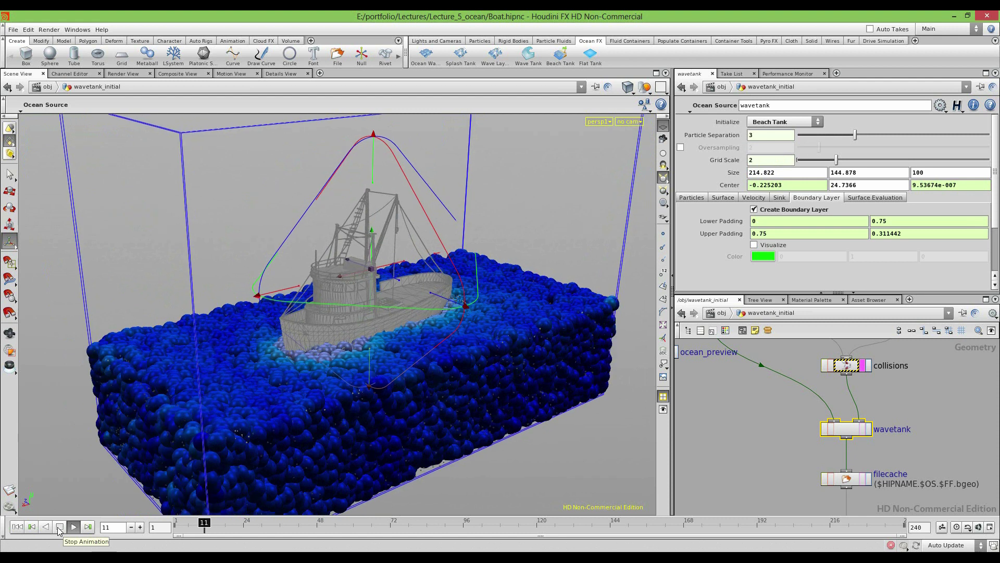
left_click(59, 527)
Set wavetank's Initialize preset to Wave Tank and show its Surface Evaluation settings
left_click(766, 125)
left_click(768, 128)
key("Escape")
right_click_drag(531, 295, 310, 313, "alt")
left_click_drag(311, 312, 352, 334, "alt")
right_click_drag(353, 335, 436, 357, "alt")
left_click(874, 198)
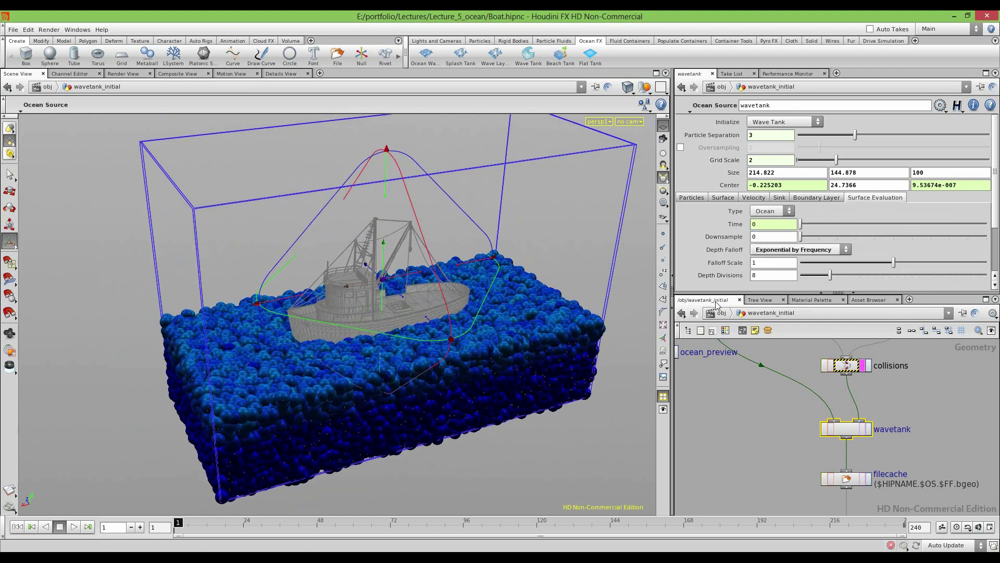
Select the filecache node below wavetank and review its export settings
left_click(742, 404)
scroll(748, 393, "down", 3)
scroll(748, 393, "up", 3)
middle_click_drag(780, 424, 749, 336)
left_click(818, 402)
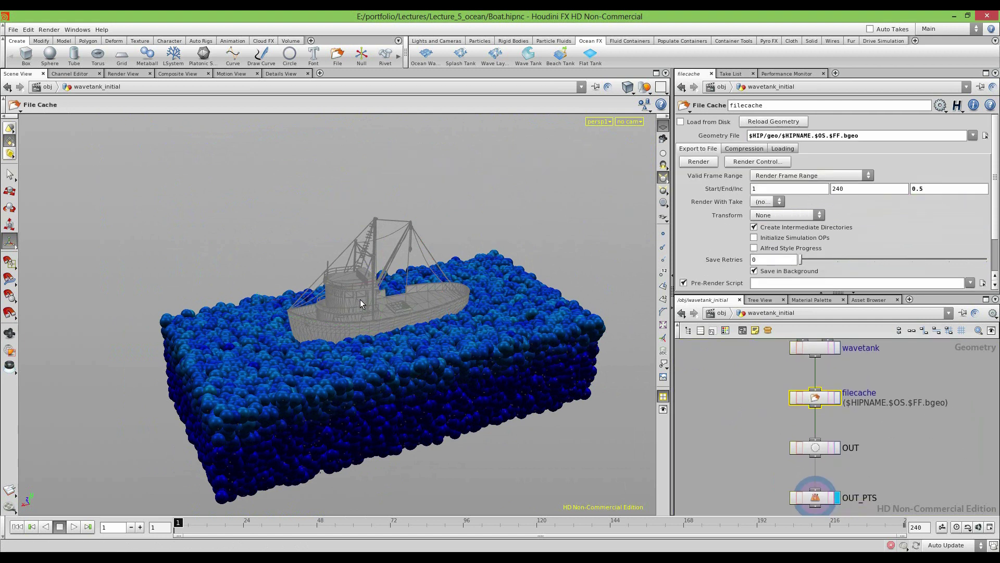
scroll(737, 365, "down", 1)
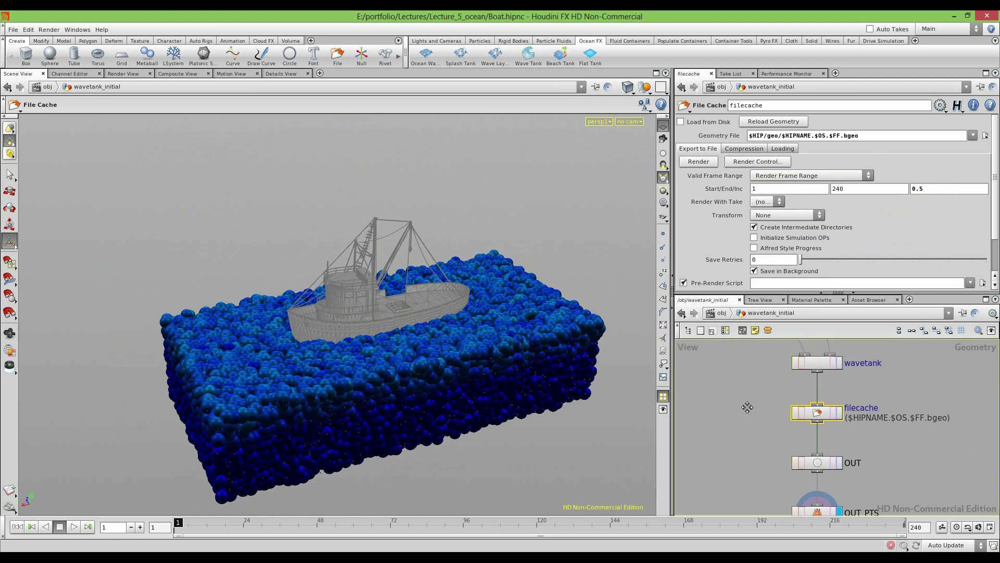
Go up to the obj level and look inside wavetank_fluidinterior, returning to the object network
left_click(724, 313)
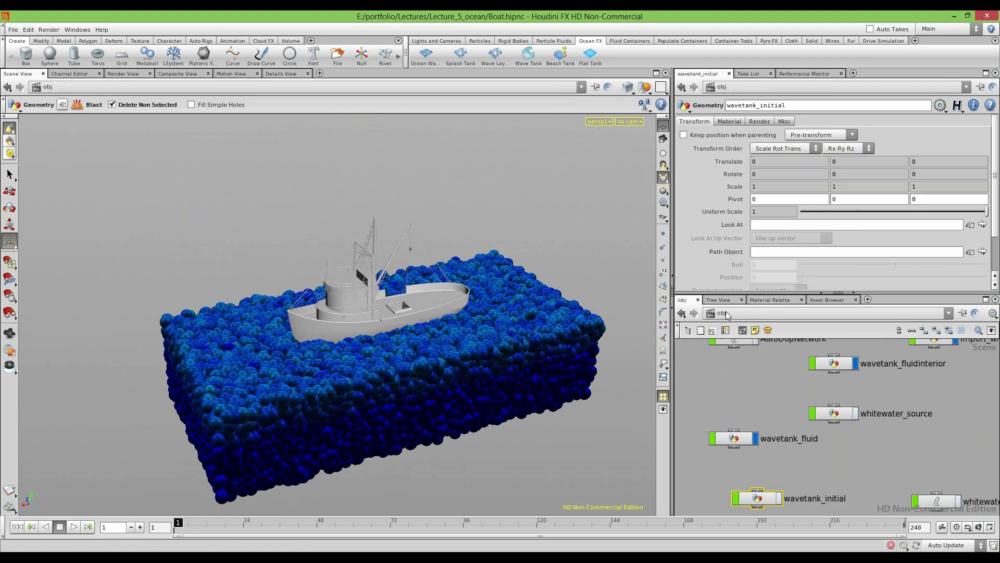
middle_click_drag(768, 395, 740, 473)
middle_click_drag(851, 400, 810, 361)
double_click(777, 393)
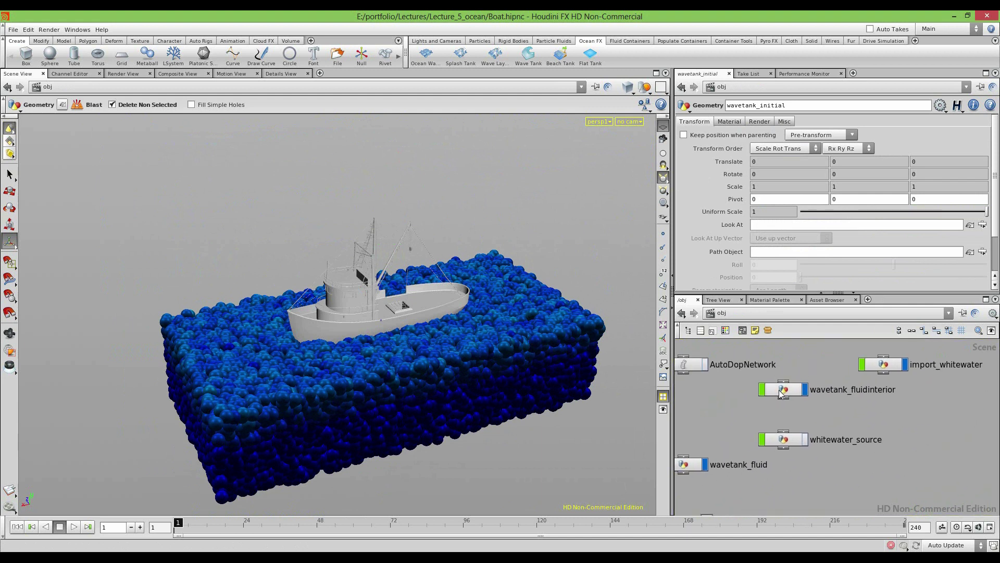
left_click(717, 313)
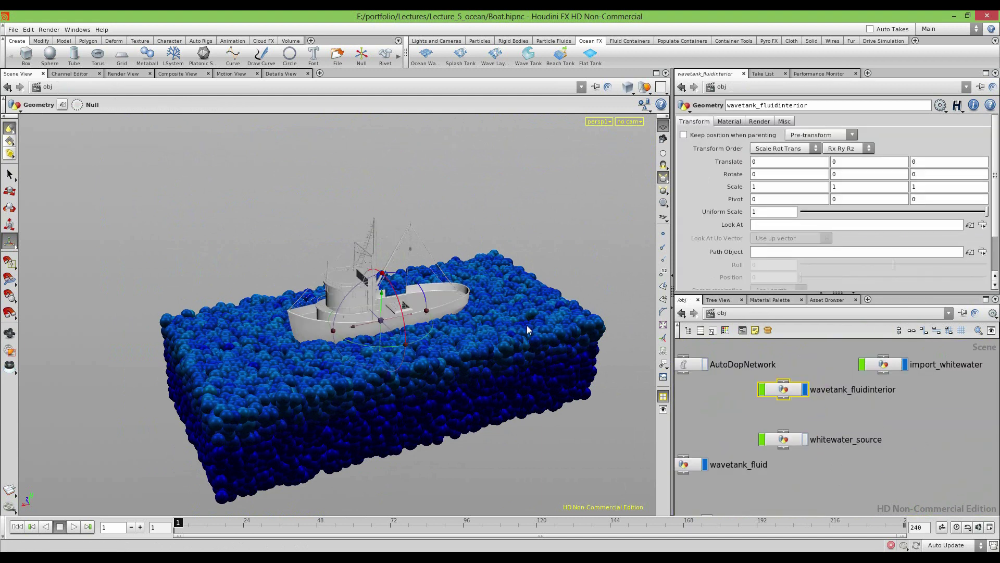
Enter the whitewater_sim network and select whitewaterobject1 to show its parameters
scroll(743, 440, "up", 5)
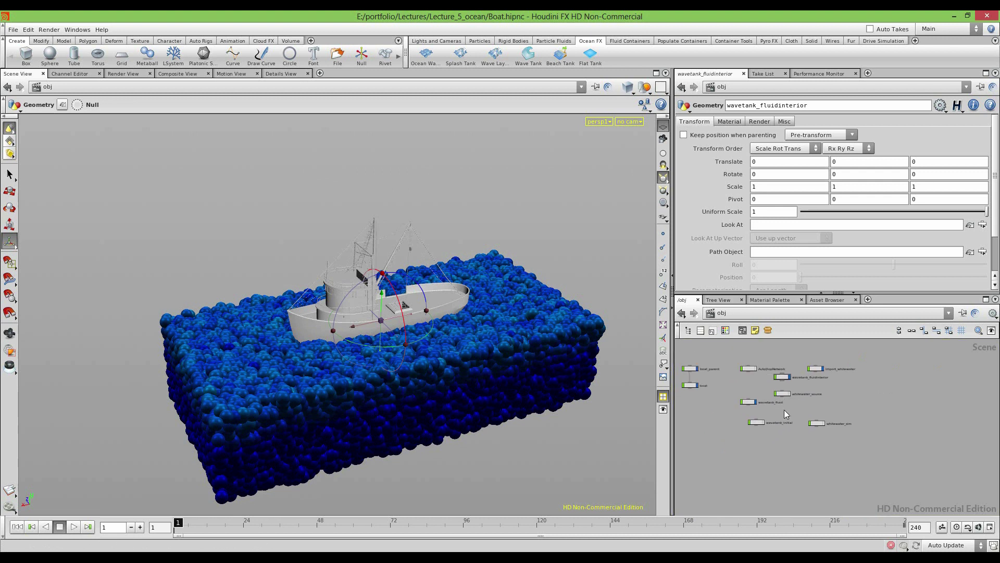
left_click(855, 443)
double_click(854, 442)
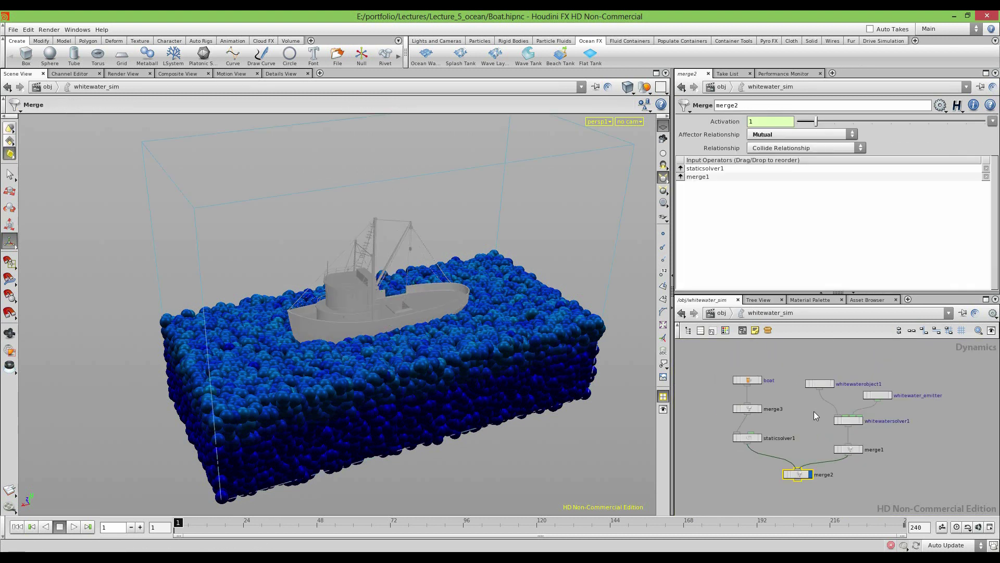
scroll(815, 412, "up", 3)
left_click(819, 365)
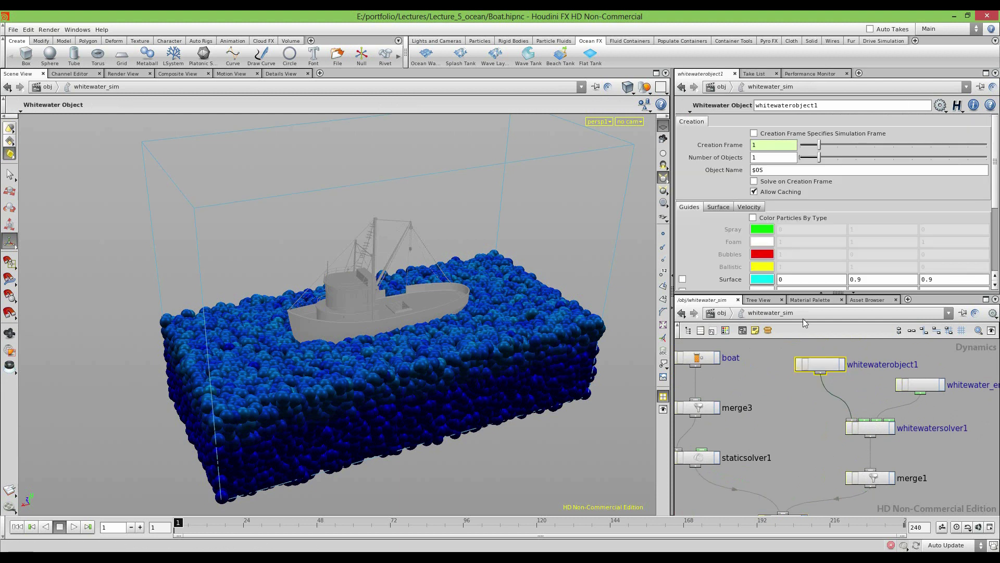
View the boat up close, inspect the whitewater_sim node at the obj level, and re-enter its network
mouse_move(399, 343)
left_mouse_down()
mouse_move(304, 339)
mouse_move(386, 348)
left_mouse_up()
right_click_drag(386, 348, 429, 354)
mouse_move(436, 351)
left_mouse_down()
mouse_move(354, 400)
mouse_move(420, 349)
left_mouse_up()
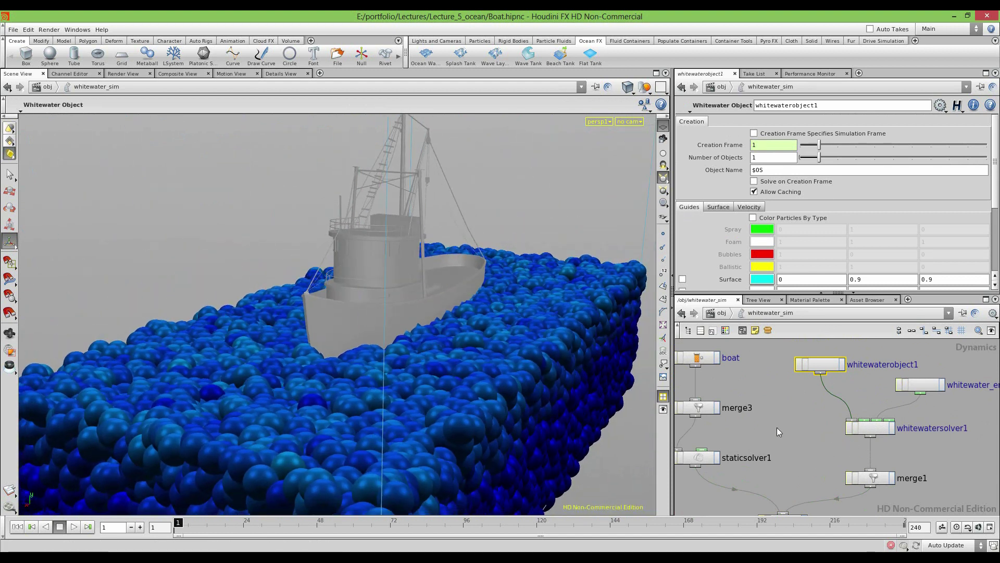
key("u")
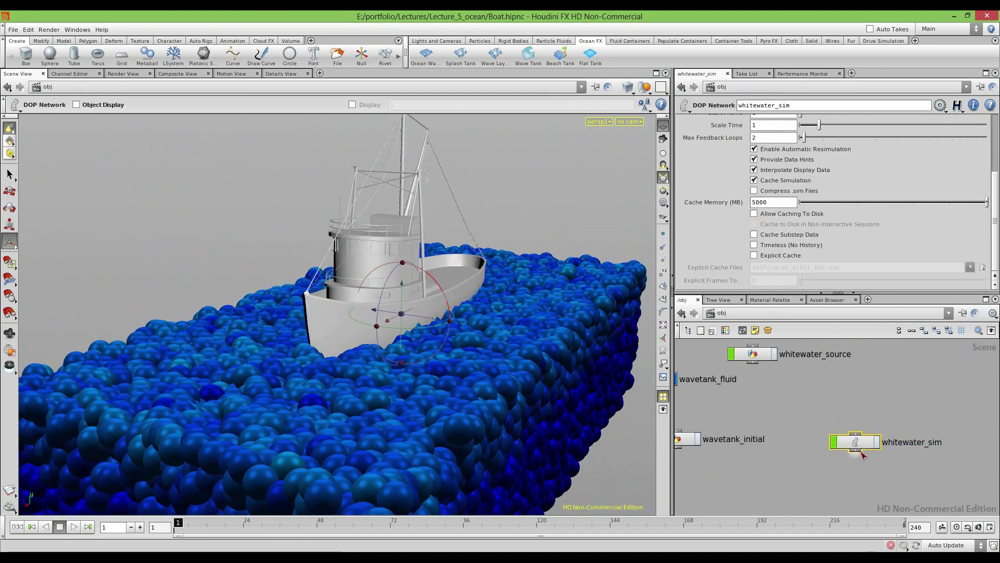
scroll(862, 449, "up", 5)
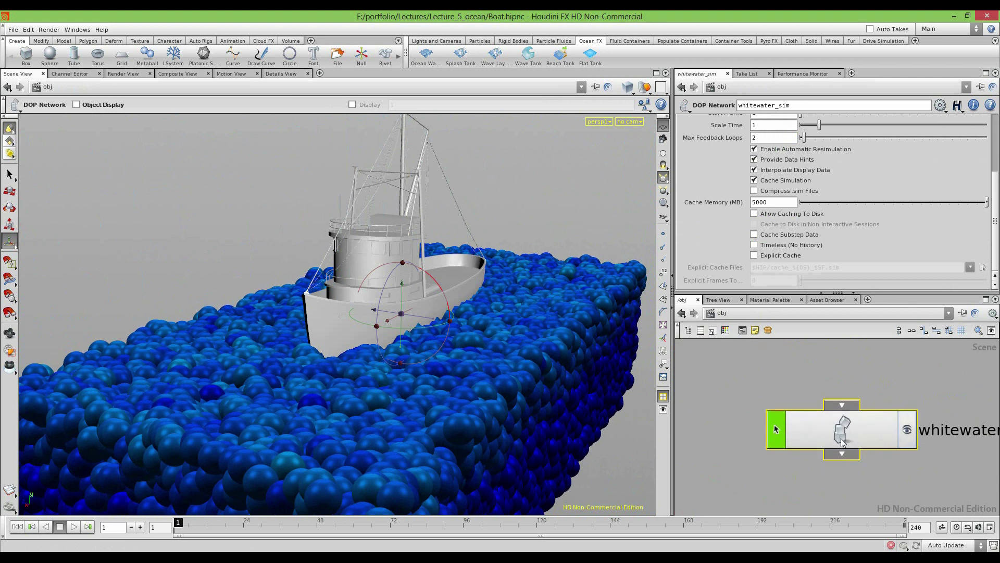
scroll(858, 423, "down", 3)
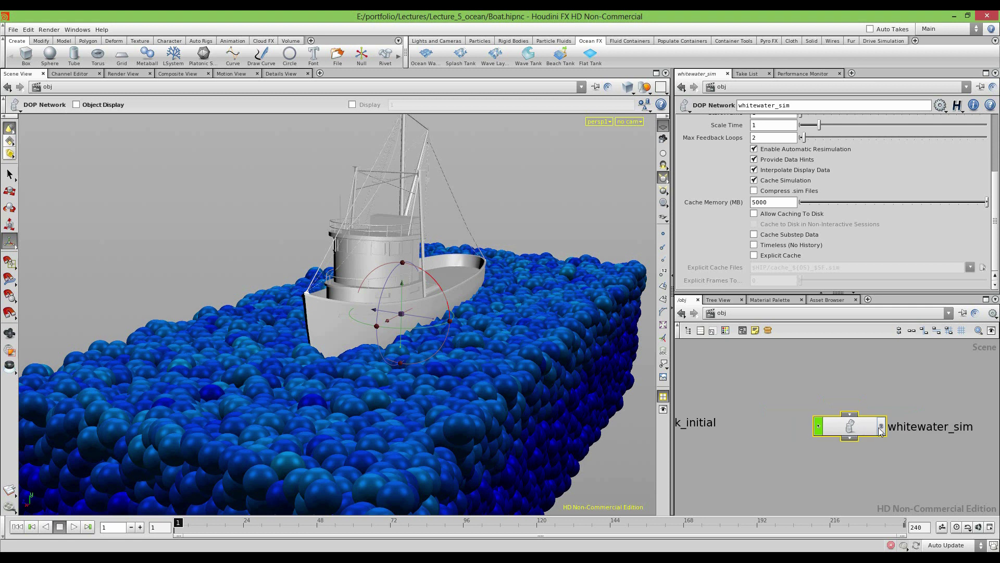
double_click(834, 427)
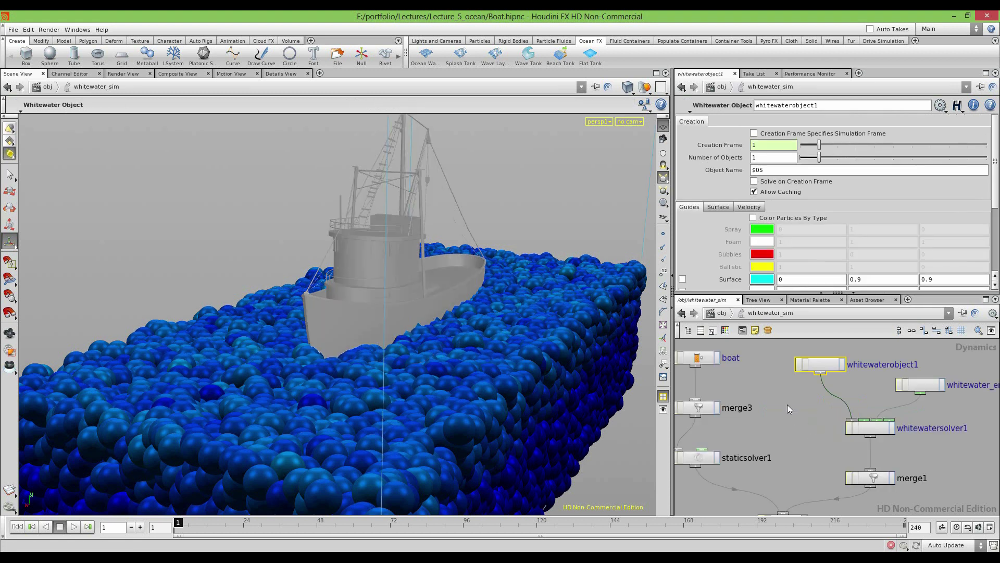
Look over the whitewater_sim node layout and shift whitewaterobject1 slightly away from the emitter
middle_click_drag(787, 404, 782, 430)
scroll(806, 408, "down", 5)
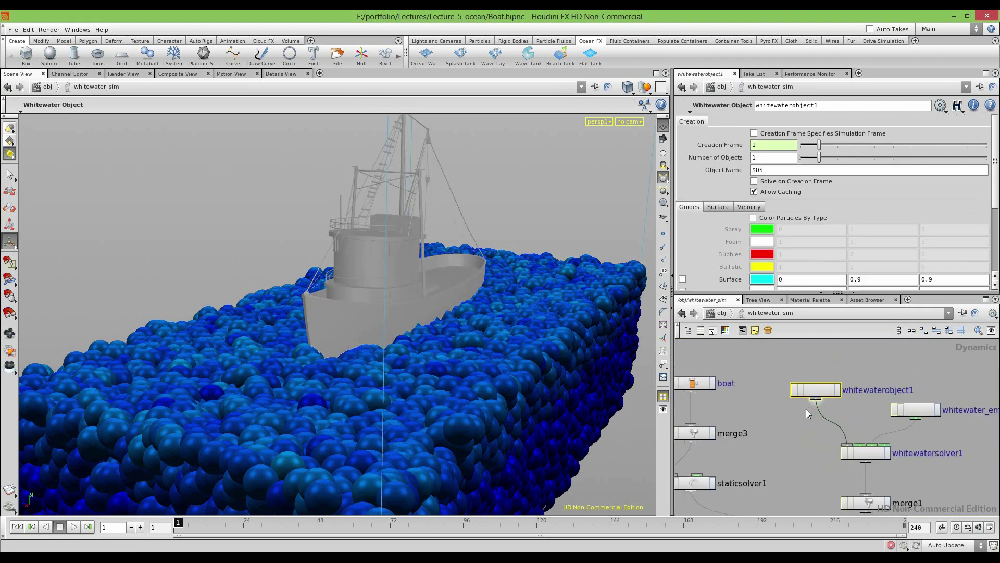
scroll(828, 474, "up", 3)
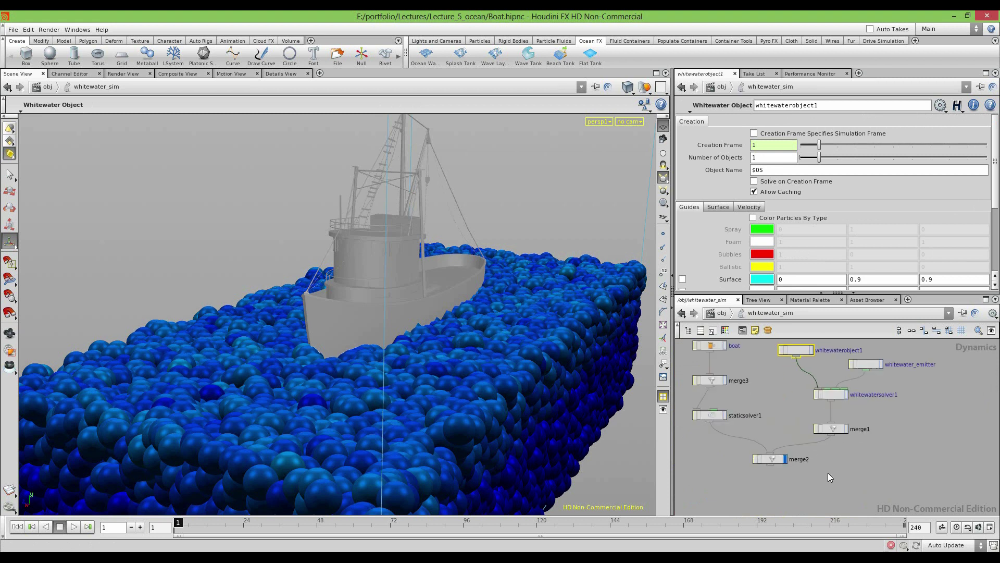
middle_click_drag(774, 378, 771, 455)
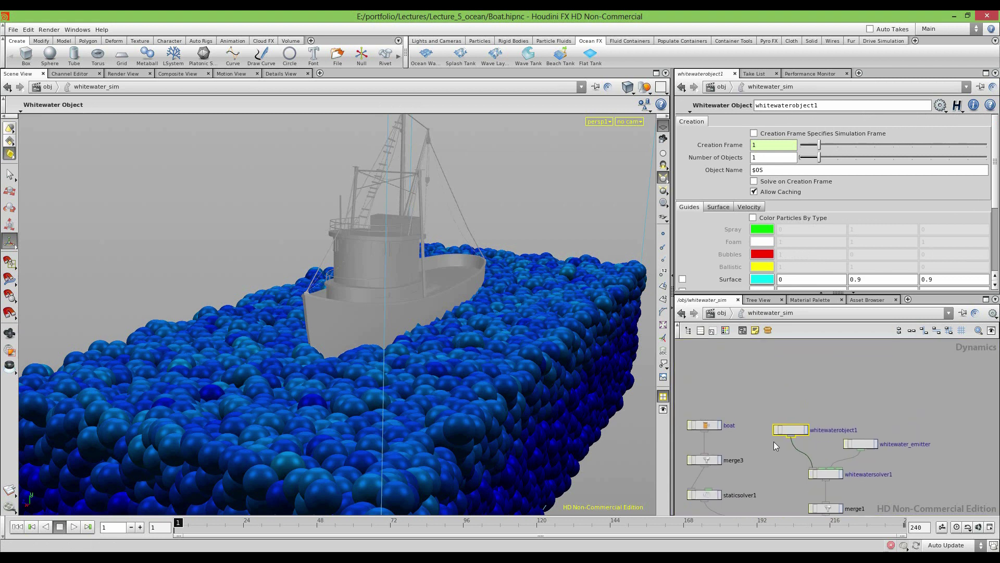
scroll(774, 442, "up", 4)
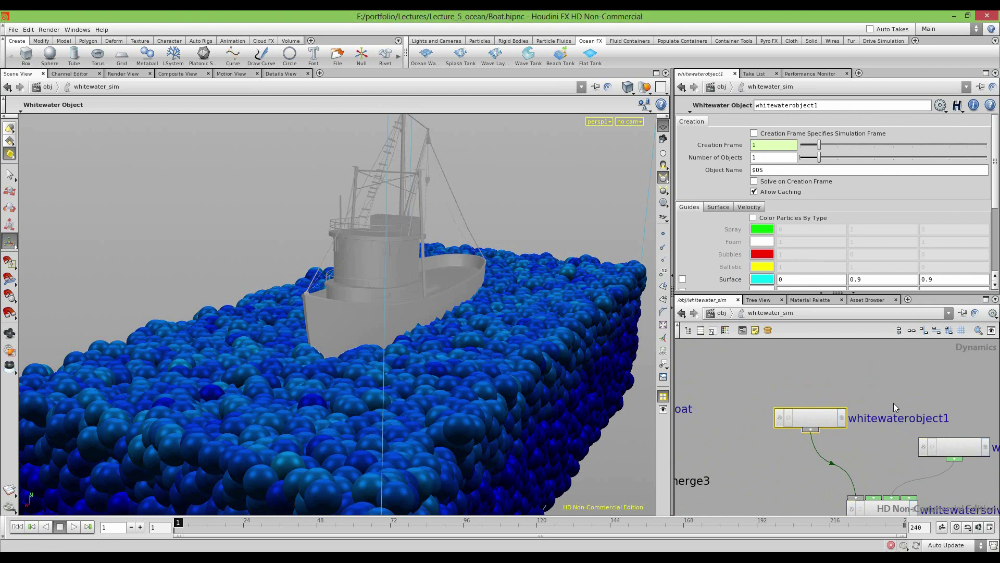
left_click(801, 421)
left_click_drag(801, 424, 785, 424)
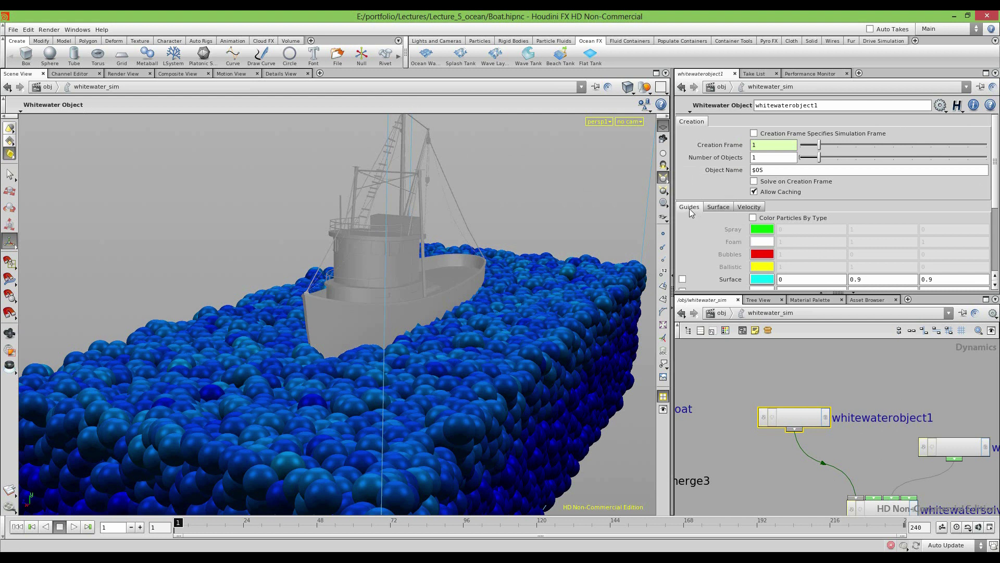
Enable Color Particles By Type on whitewaterobject1 and simulate the whitewater to frame 26
left_click(753, 219)
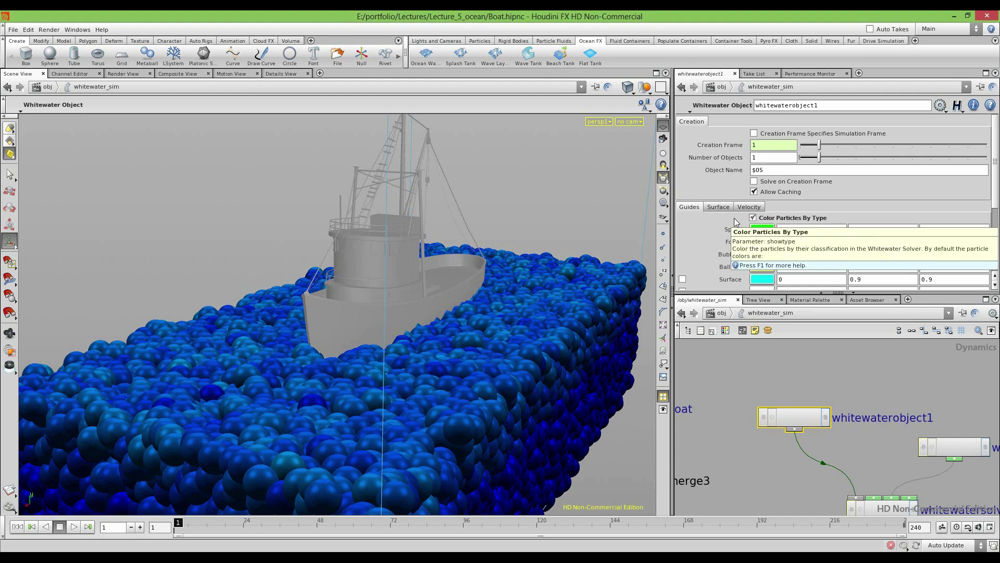
left_click_drag(409, 321, 341, 338, "alt")
left_click(75, 529)
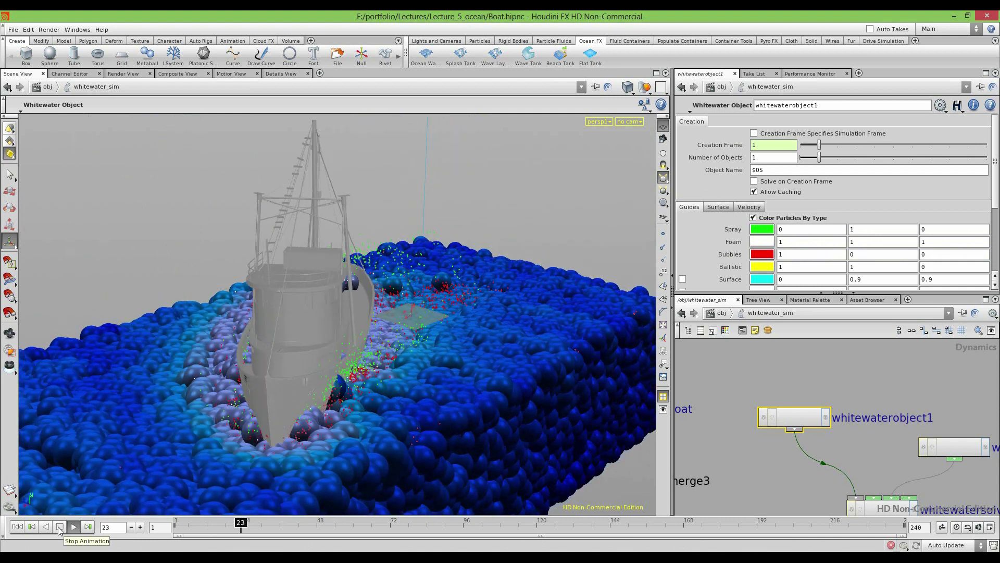
left_click(59, 526)
Turn on whitewaterobject1's Surface and Velocity guides and inspect them around the boat
scroll(688, 209, "down", 2)
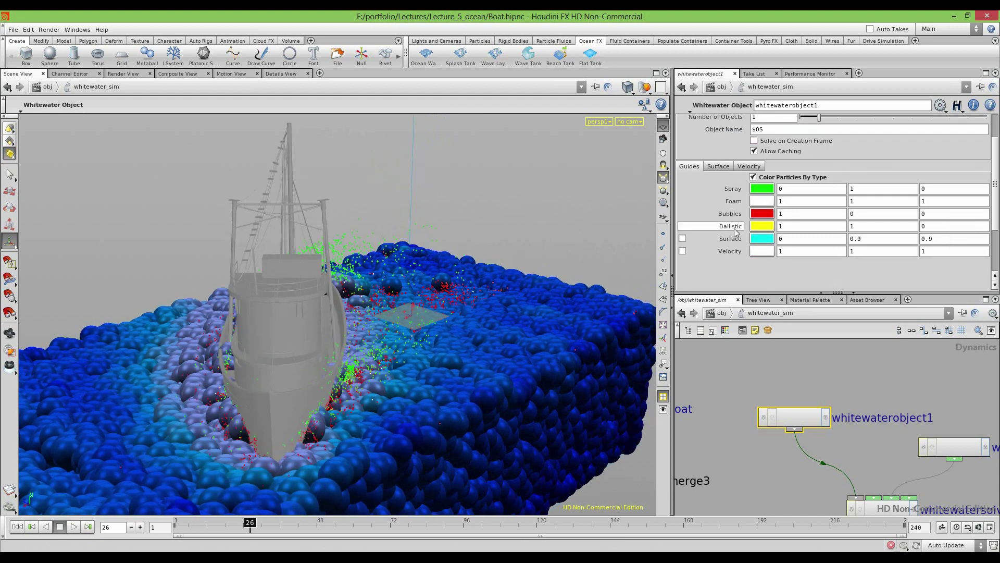
left_click(682, 239)
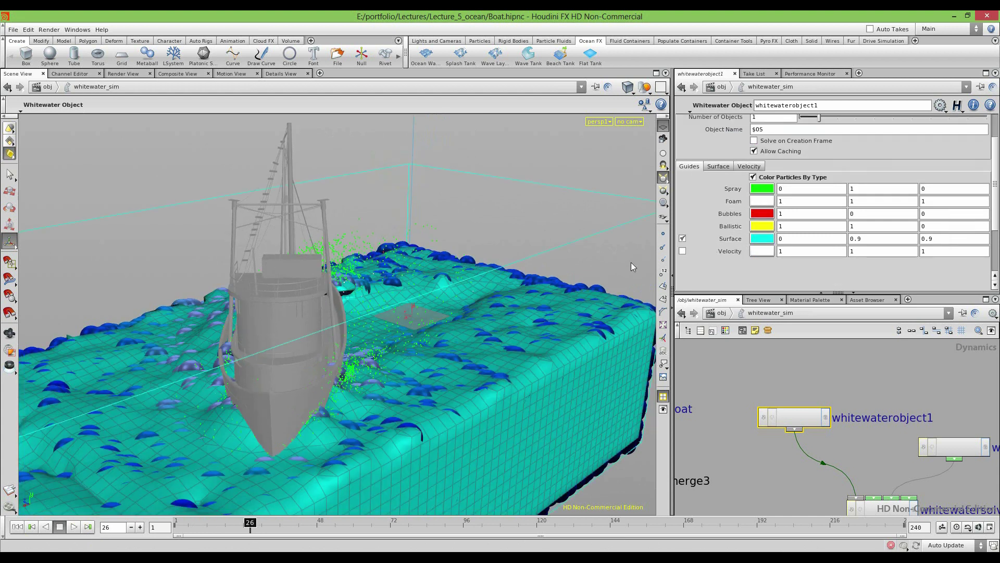
left_click(682, 250)
left_click_drag(346, 297, 548, 283, "alt")
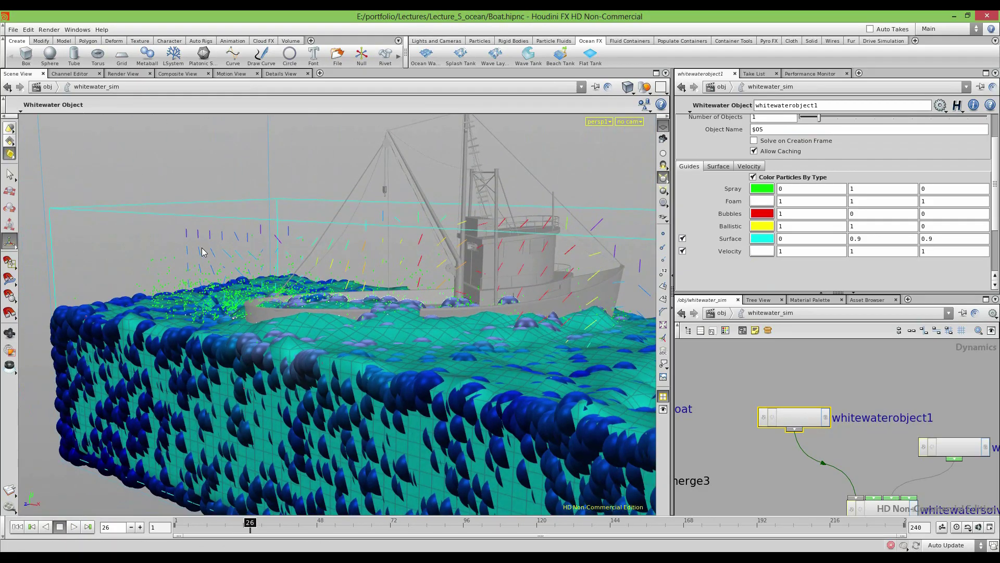
left_click_drag(202, 248, 373, 237, "alt")
Turn off the Velocity guide and continue the whitewater simulation to frame 38
left_click(682, 250)
left_click_drag(335, 356, 428, 344, "alt")
right_click_drag(428, 344, 257, 398, "alt")
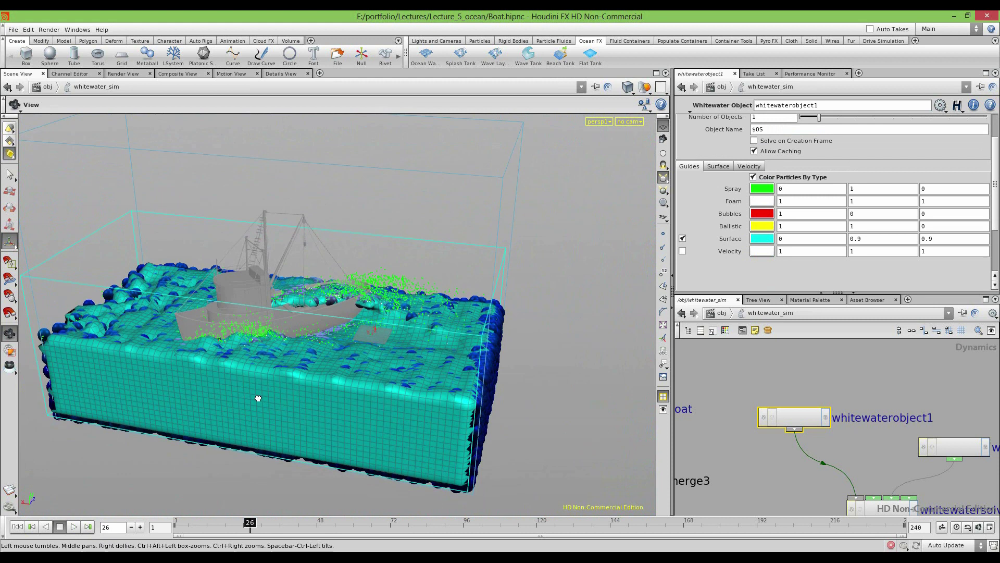
left_click_drag(257, 398, 137, 489, "alt")
left_click(74, 527)
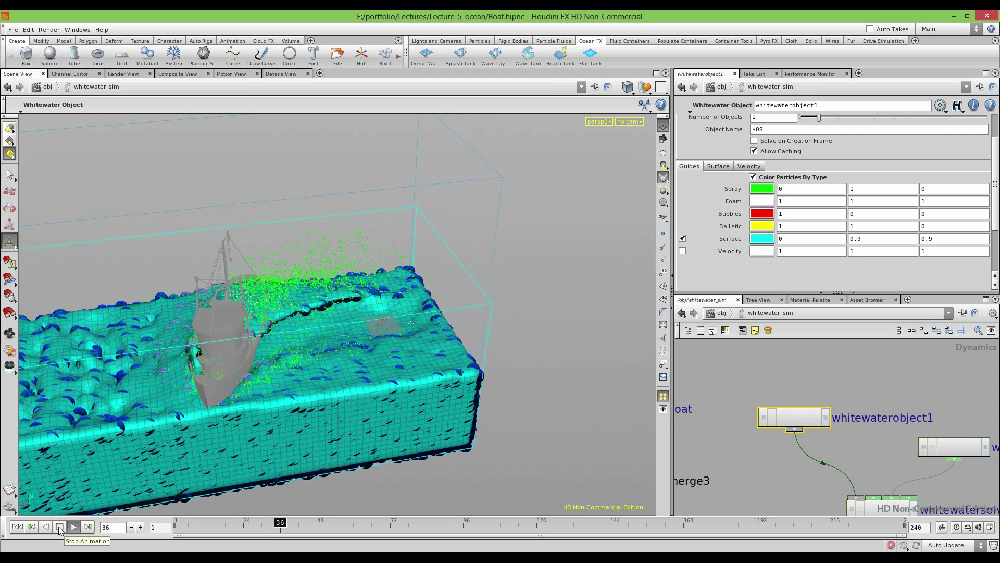
key("Escape")
Frame the boat's bow closely and preview frame 38 with the mantra_ipr render, returning to the 3D scene
left_click_drag(261, 308, 293, 293, "alt")
middle_click_drag(411, 320, 466, 327)
right_click_drag(466, 327, 441, 340)
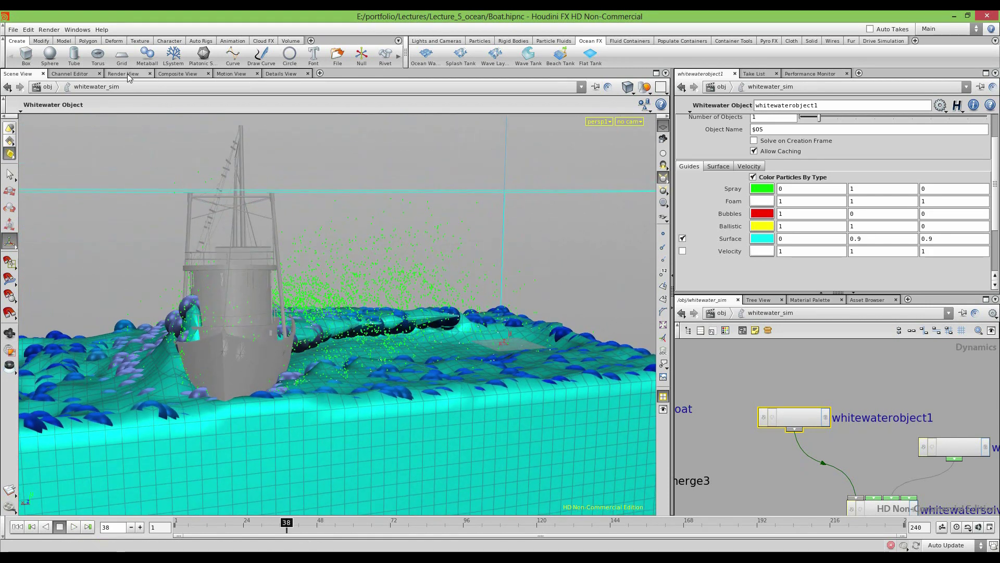
left_click(123, 74)
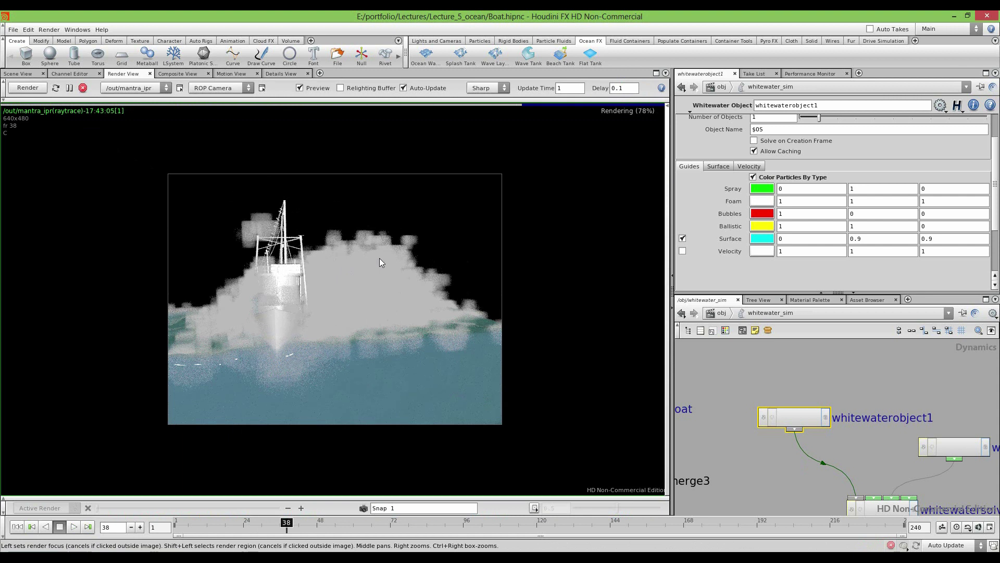
left_click(18, 73)
Select whitewater_emitter, rewind to frame 1, and review its Birth and Shape settings
scroll(232, 396, "down", 5)
left_click_drag(230, 399, 654, 439, "alt")
middle_click_drag(936, 479, 865, 441)
middle_click_drag(926, 449, 849, 460)
left_click(813, 425)
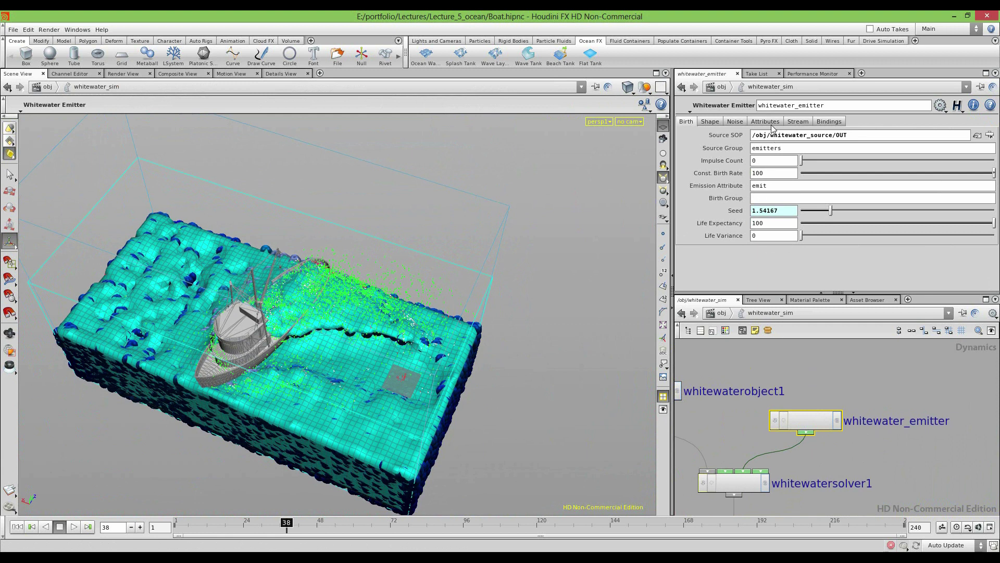
left_click(17, 527)
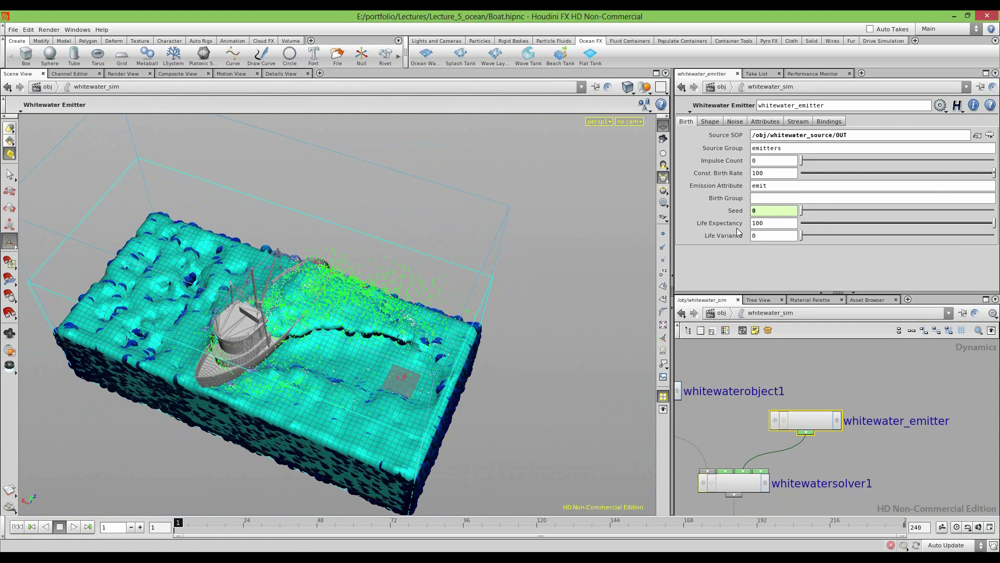
left_click(710, 122)
left_click(686, 122)
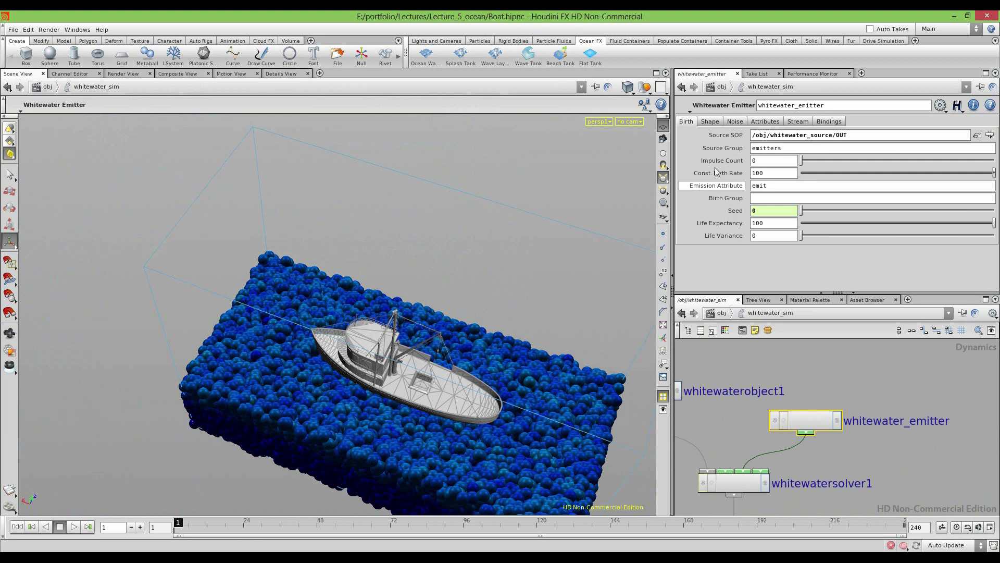
Set the whitewater emitter's Impulse Count to 6.74 and Const. Birth Rate to 1000
left_click_drag(830, 161, 930, 159)
key("Escape")
left_click_drag(408, 334, 468, 296)
scroll(468, 296, "up", 5)
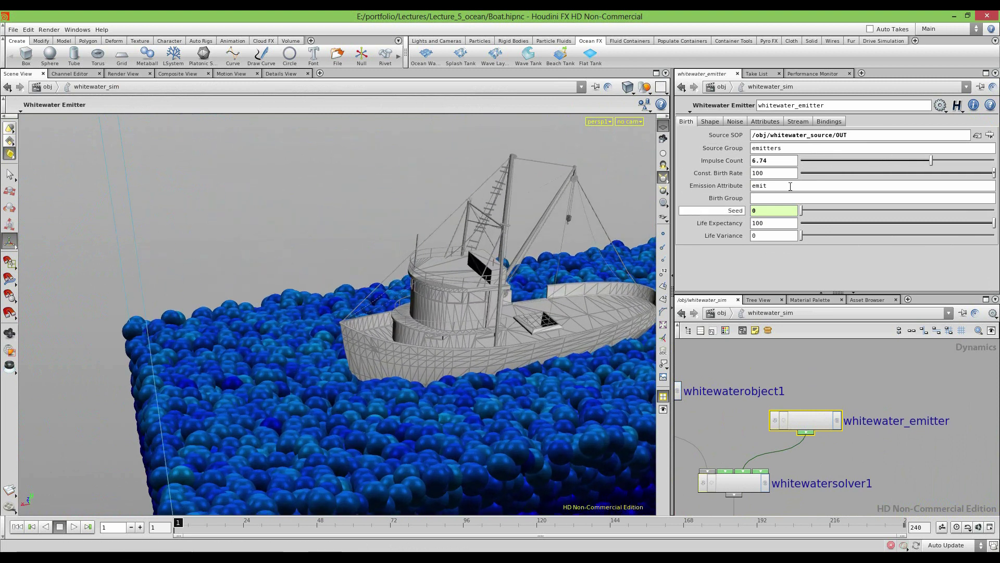
left_click(778, 173)
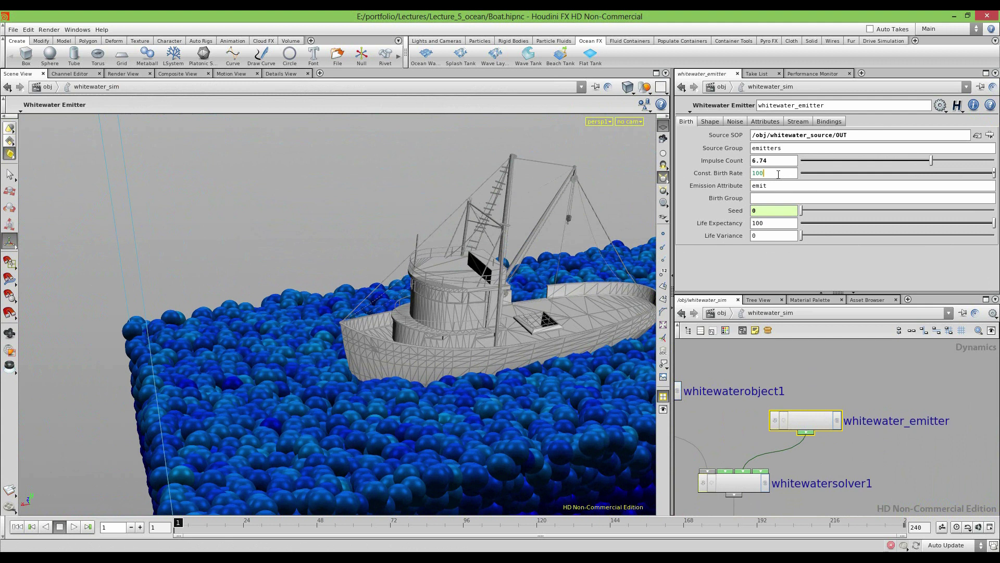
left_click_drag(315, 368, 15, 511, "alt")
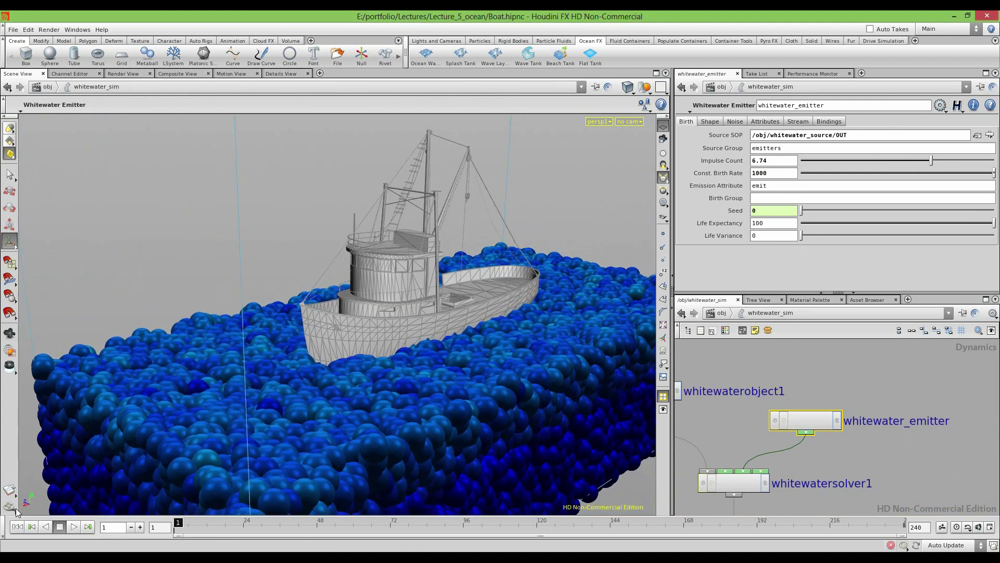
Simulate the whitewater to frame 26 and inspect the emitted particles along the boat's hull and wake
left_click(74, 527)
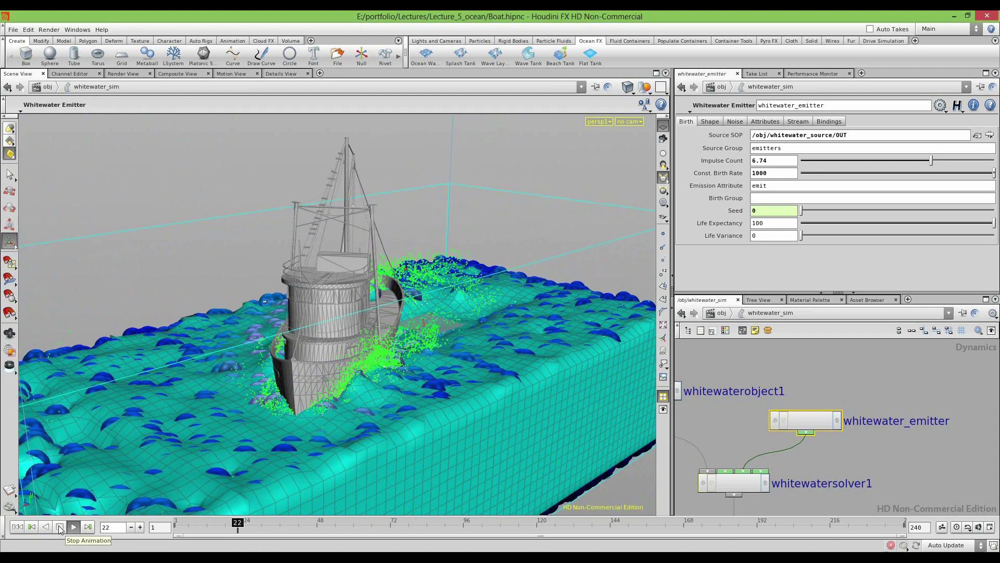
left_click(59, 527)
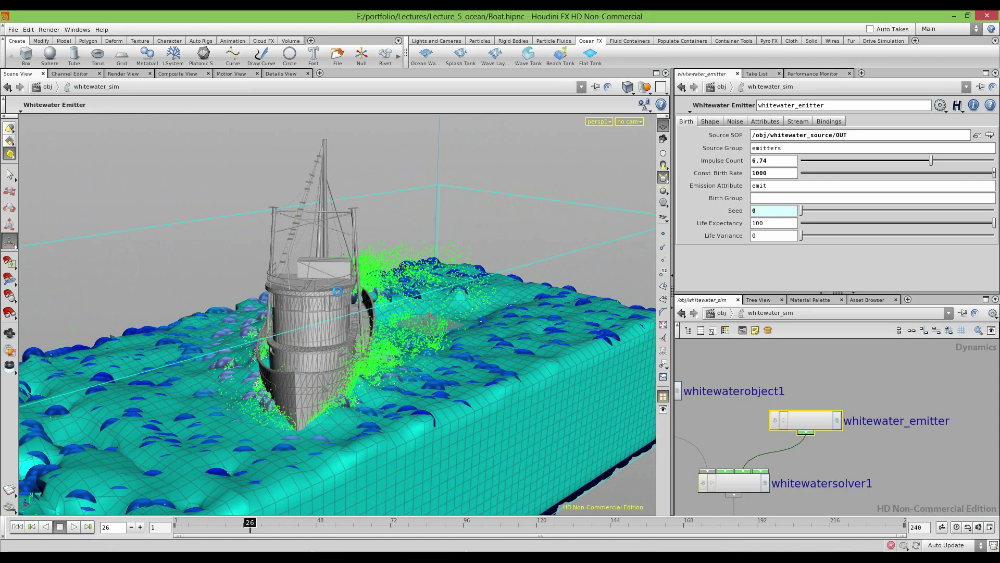
left_click_drag(338, 291, 297, 298, "alt")
left_click_drag(380, 294, 201, 260, "alt")
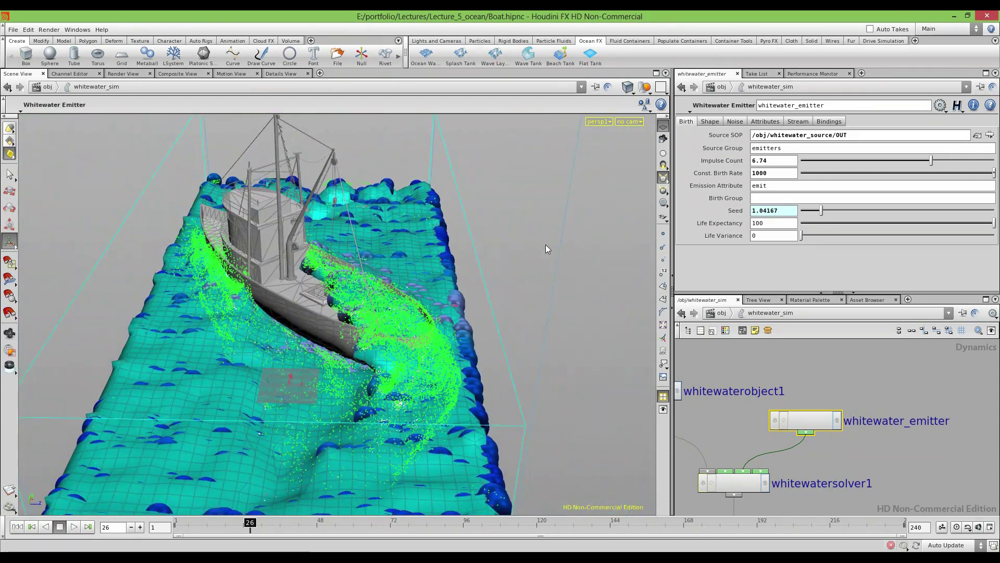
left_click_drag(201, 301, 291, 312, "alt")
Rewind to frame 1 and restore the emitter's Impulse Count to 0 and Const. Birth Rate to 100
left_click(18, 526)
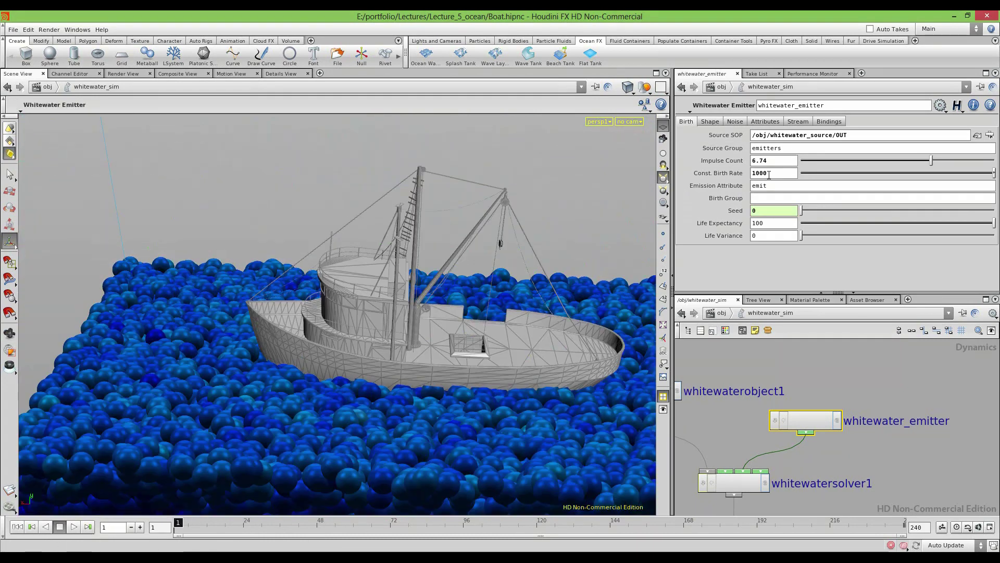
left_click(781, 161)
type("0")
key("Return")
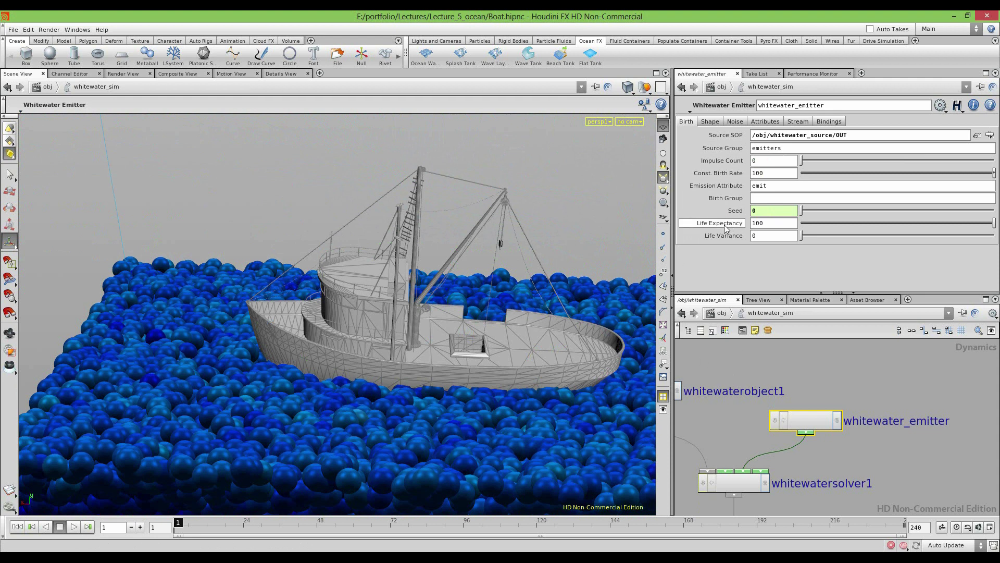
Set the emitter's Life Expectancy to 1 second and read the description of Life Variance
mouse_move(725, 227)
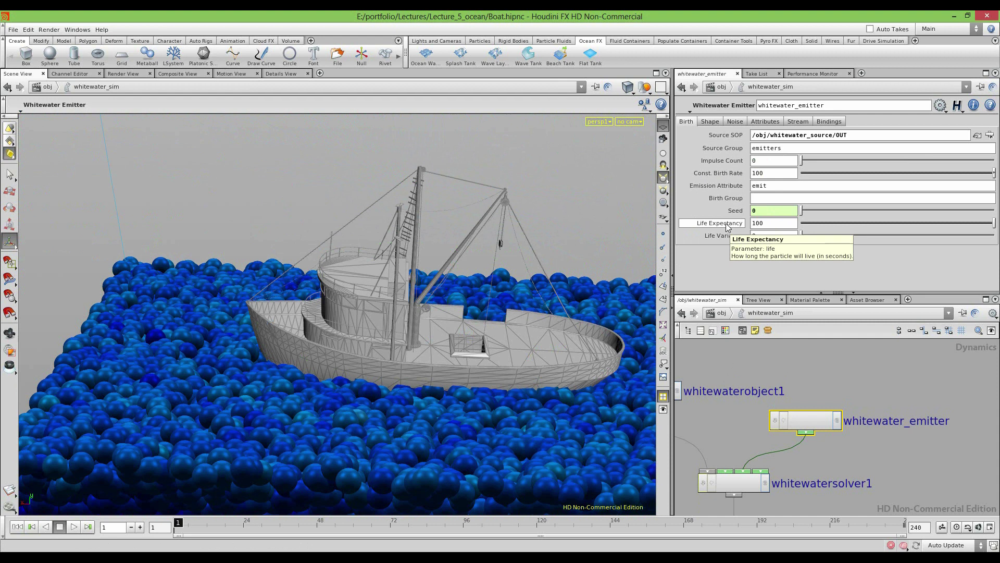
left_click_drag(772, 224, 684, 224)
type("1")
key("Return")
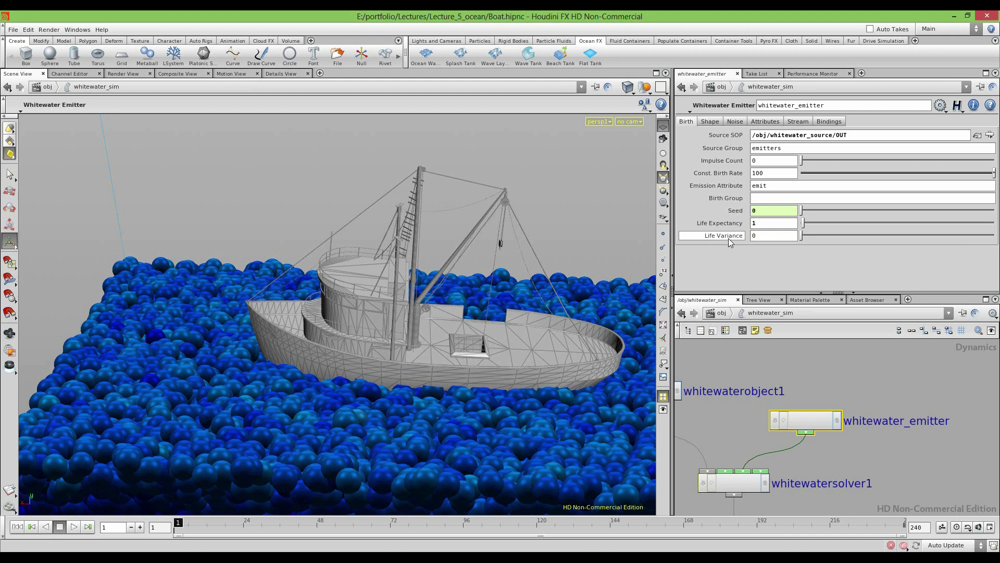
mouse_move(728, 238)
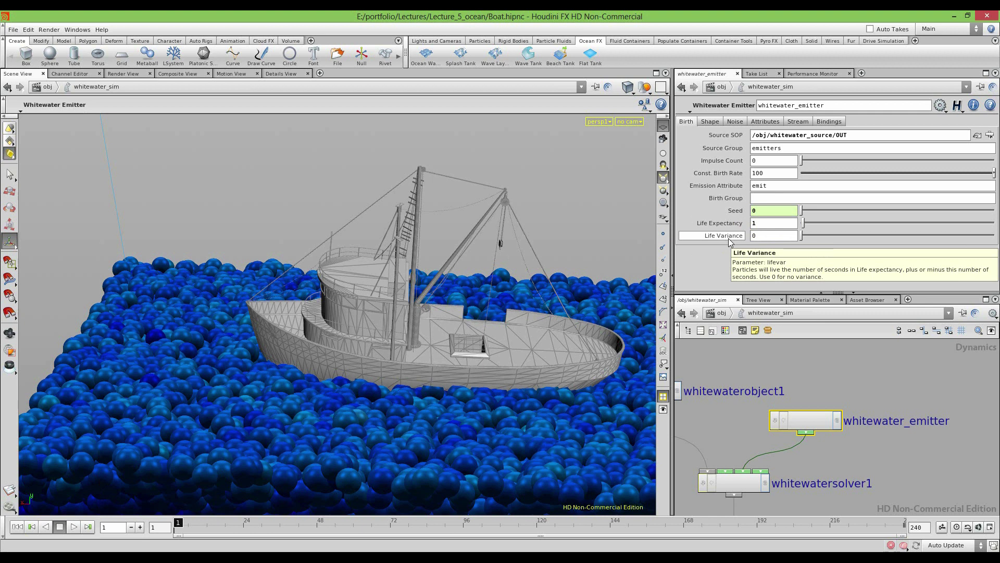
left_click(755, 236)
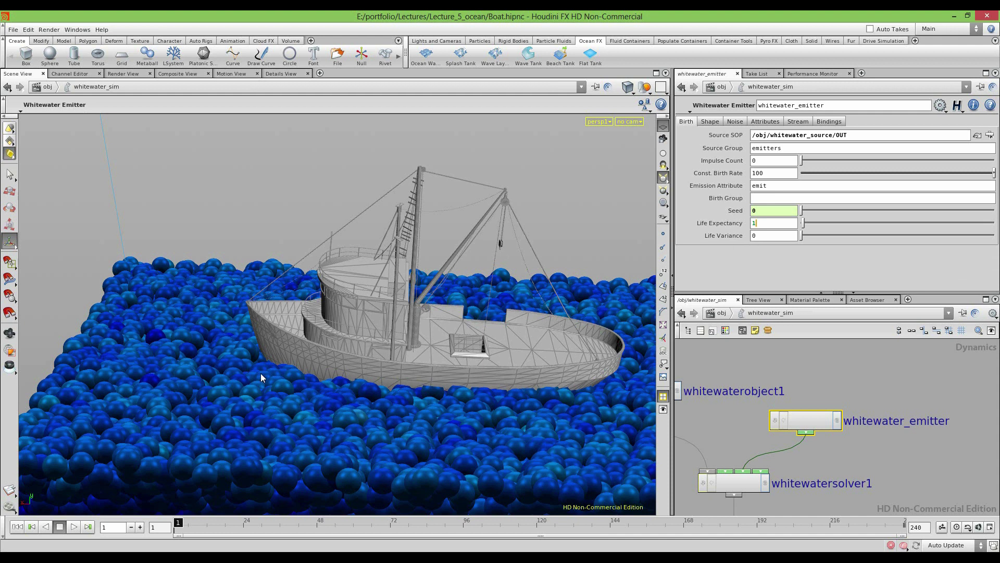
Play the whitewater simulation to about frame 36, stop it and return to the first frame
left_click(74, 527)
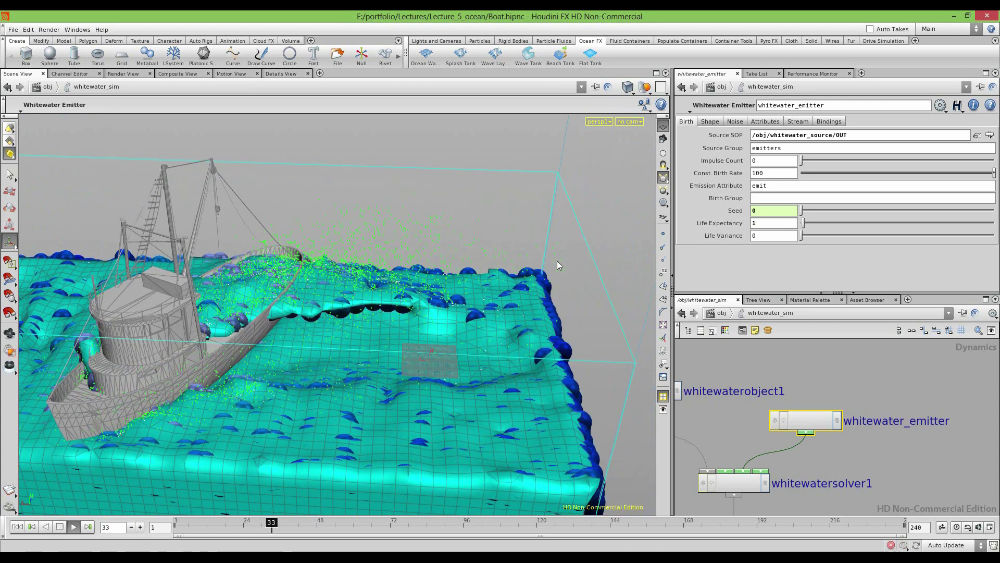
left_click(60, 527)
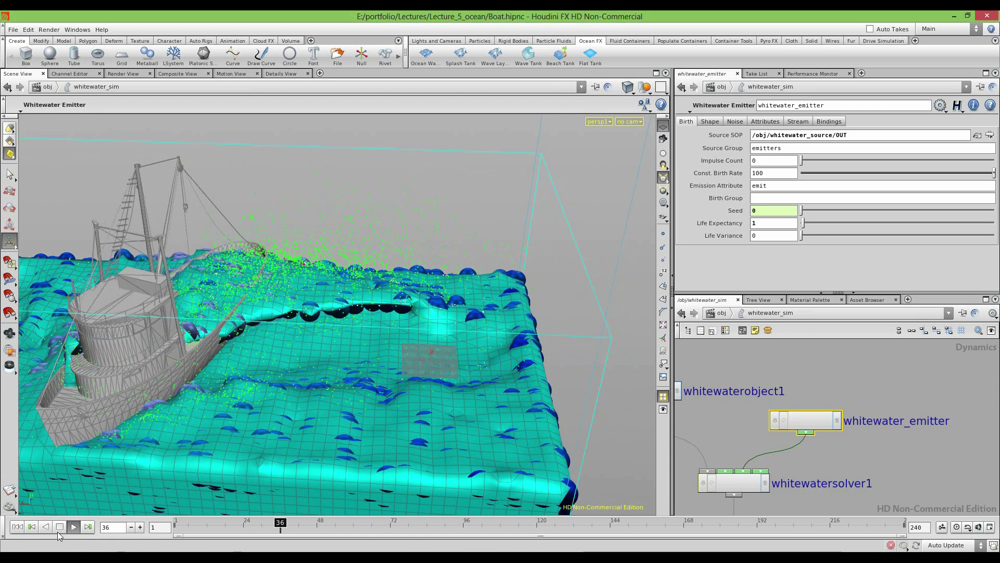
left_click(17, 527)
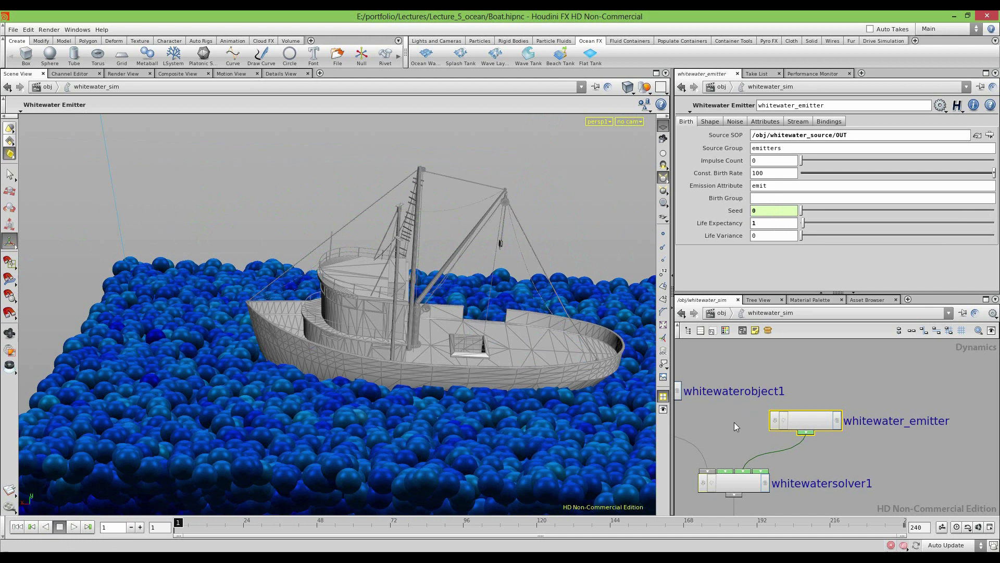
Check whitewatersolver1's foam lifespan and behavior settings, and enable Preserve Foam
middle_click_drag(728, 426, 814, 370)
left_click(820, 420)
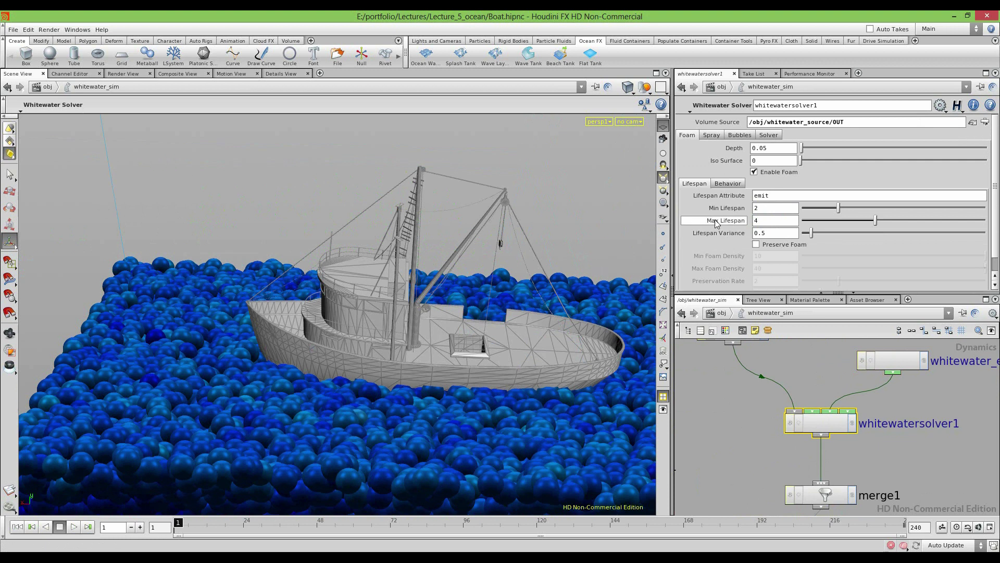
left_click_drag(331, 329, 505, 311, "alt")
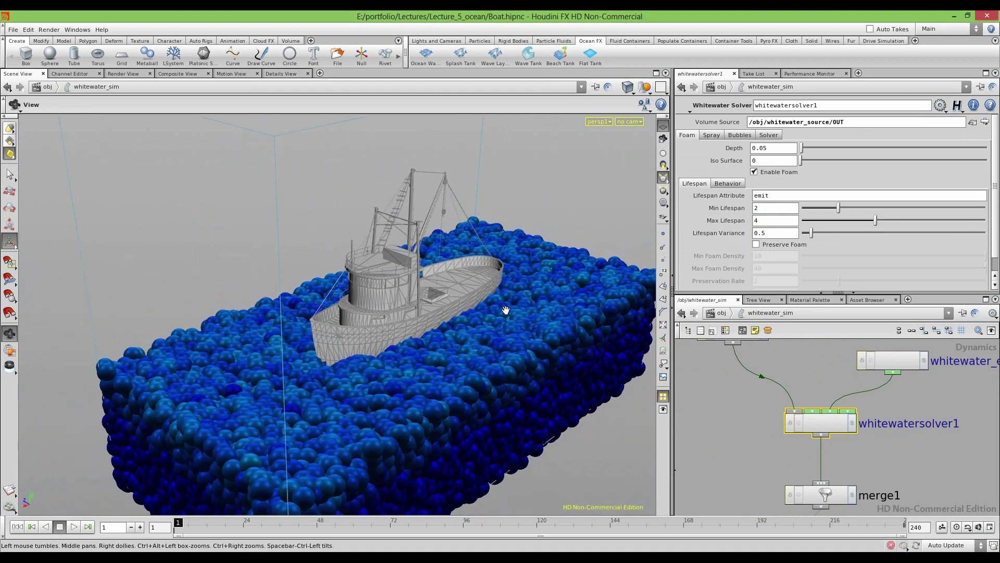
left_click(728, 183)
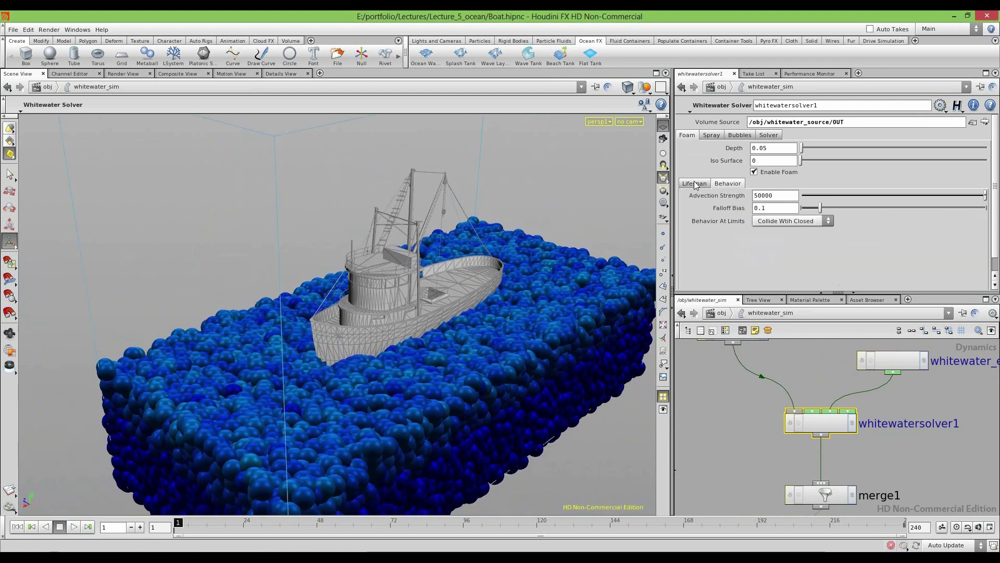
left_click(695, 184)
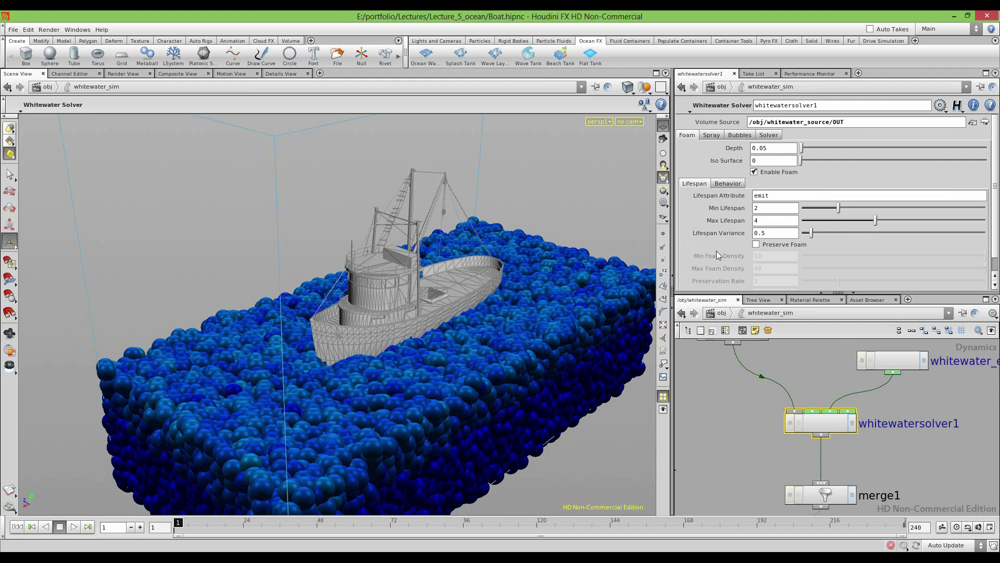
left_click(756, 244)
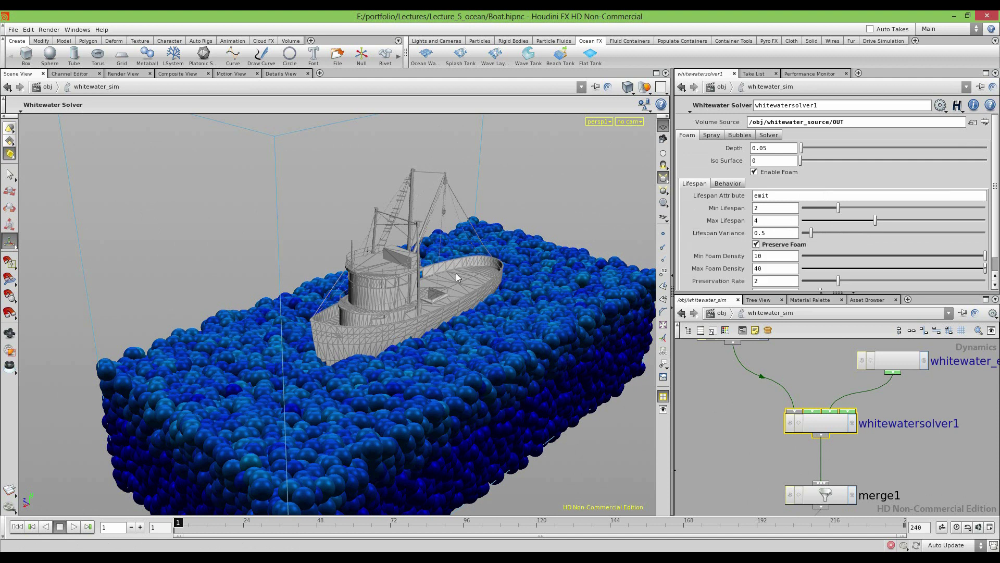
Run the simulation to frame 10 and render that frame with mantra_ipr
left_click(60, 526)
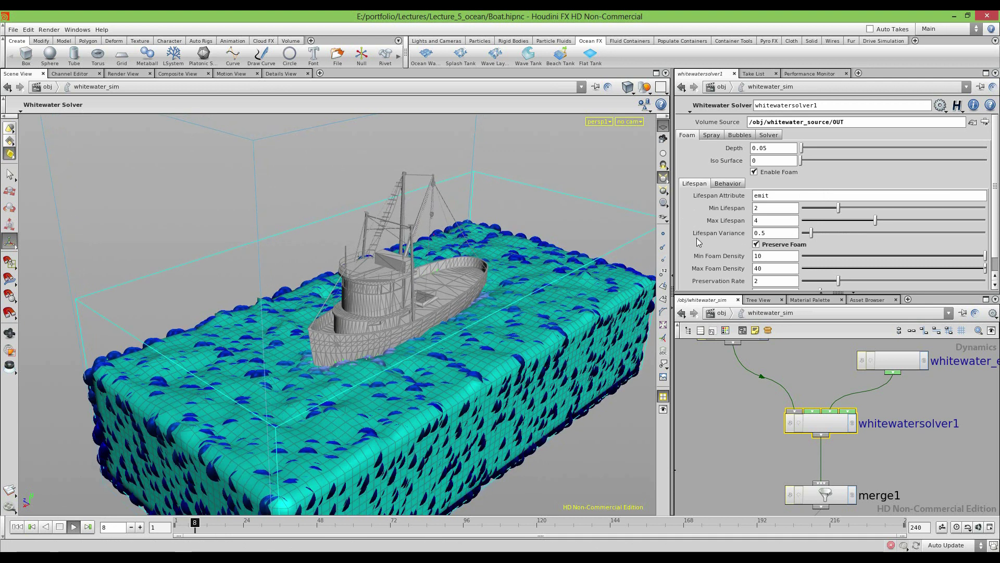
scroll(771, 201, "down", 1)
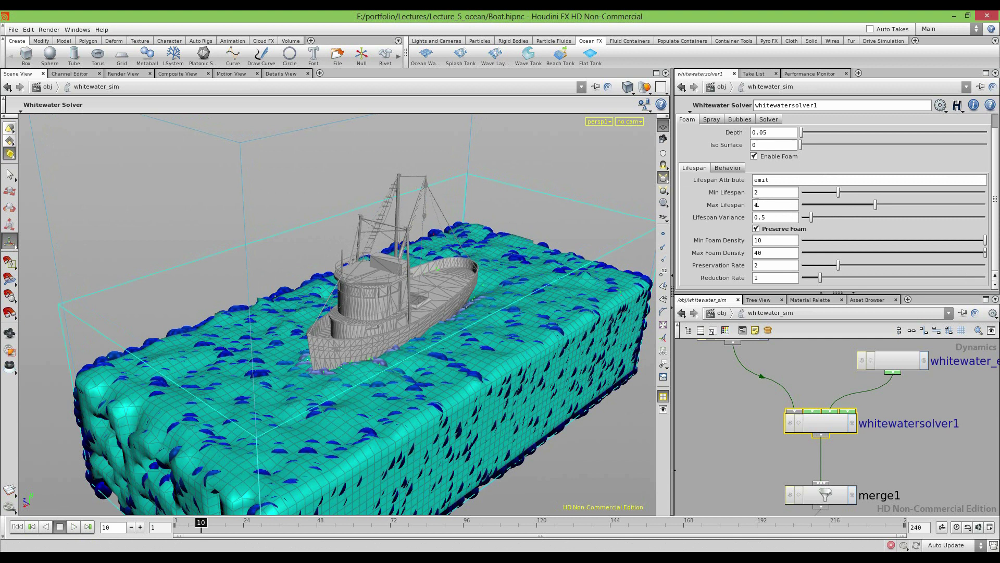
scroll(750, 238, "up", 1)
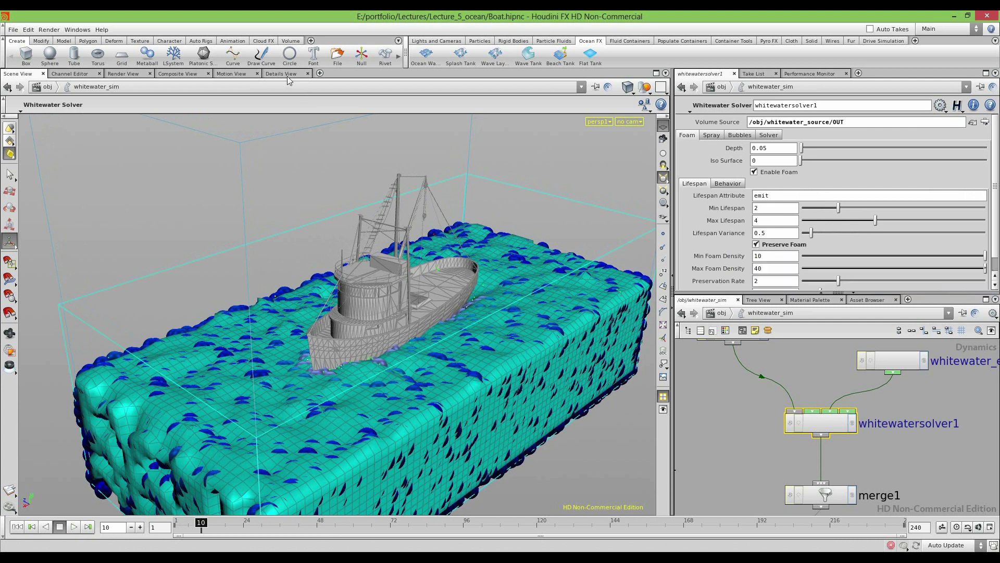
left_click(123, 73)
left_click(28, 87)
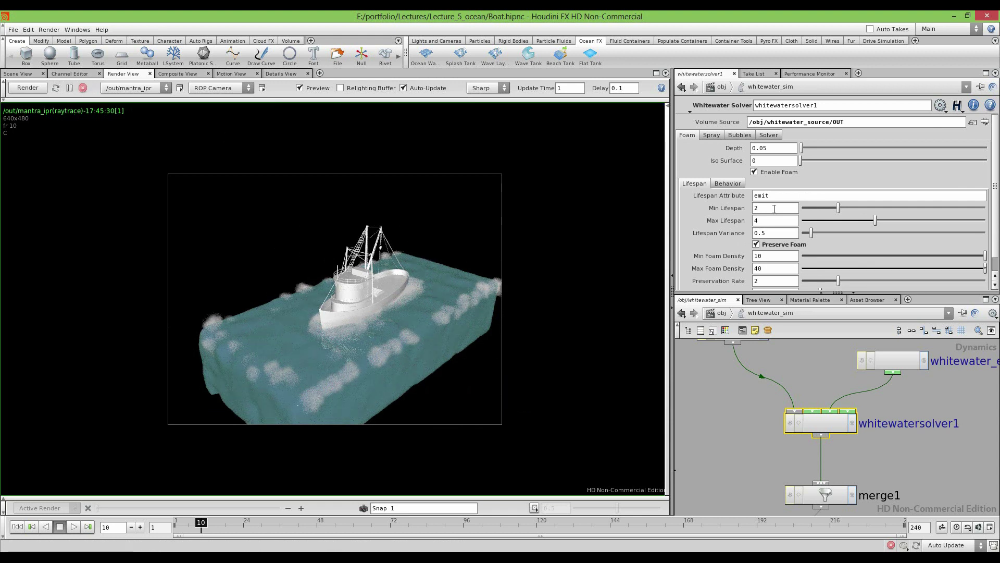
Turn off Preserve Foam and review the whitewater solver's foam behavior, spray and bubbles settings
left_click(755, 245)
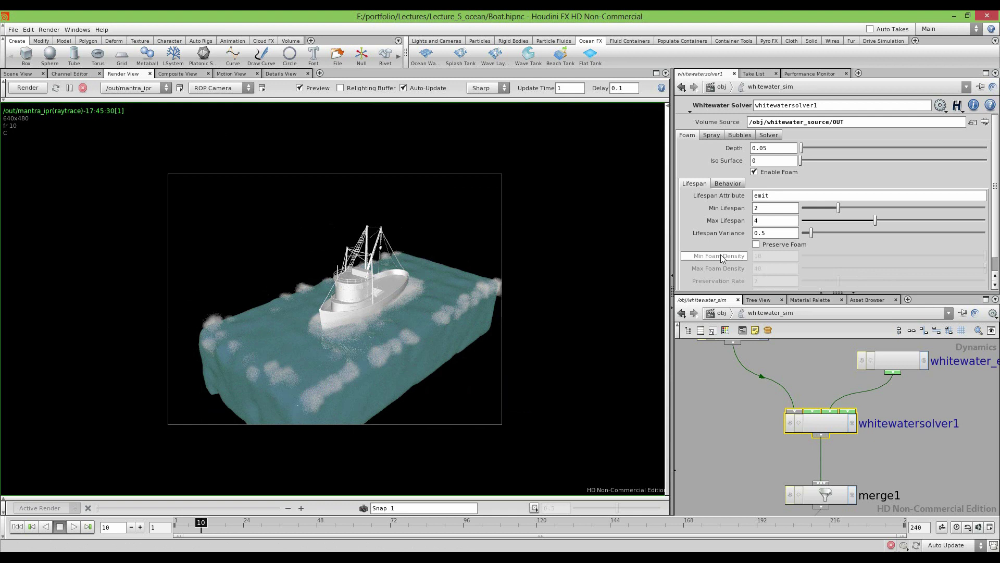
left_click(729, 184)
left_click(711, 135)
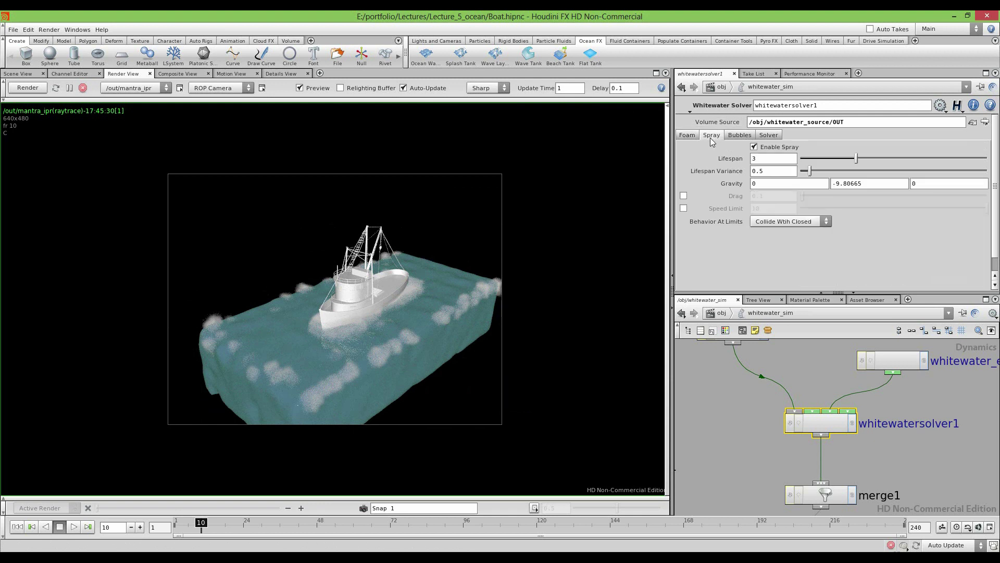
left_click(744, 135)
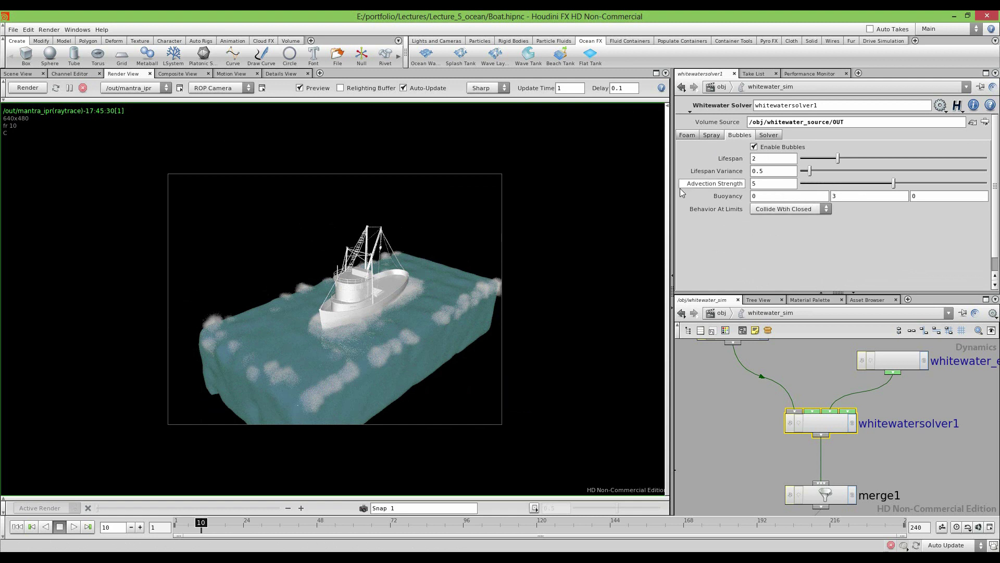
left_click(846, 196)
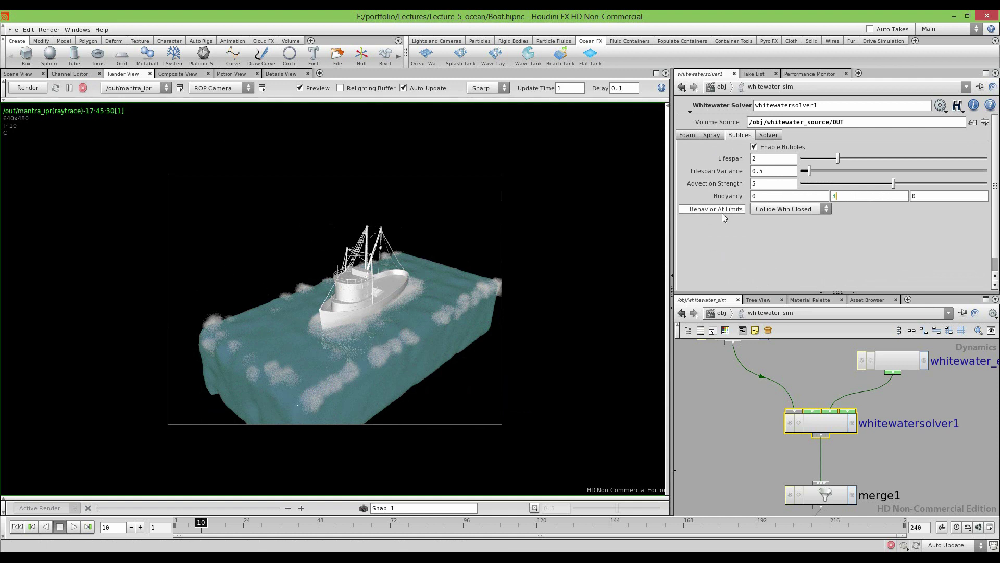
left_click(767, 135)
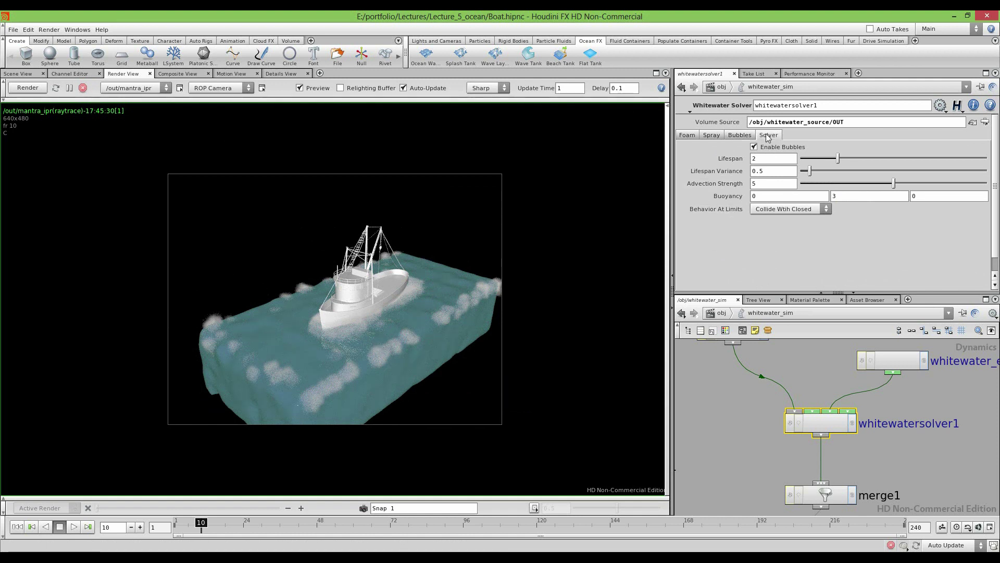
left_click(685, 135)
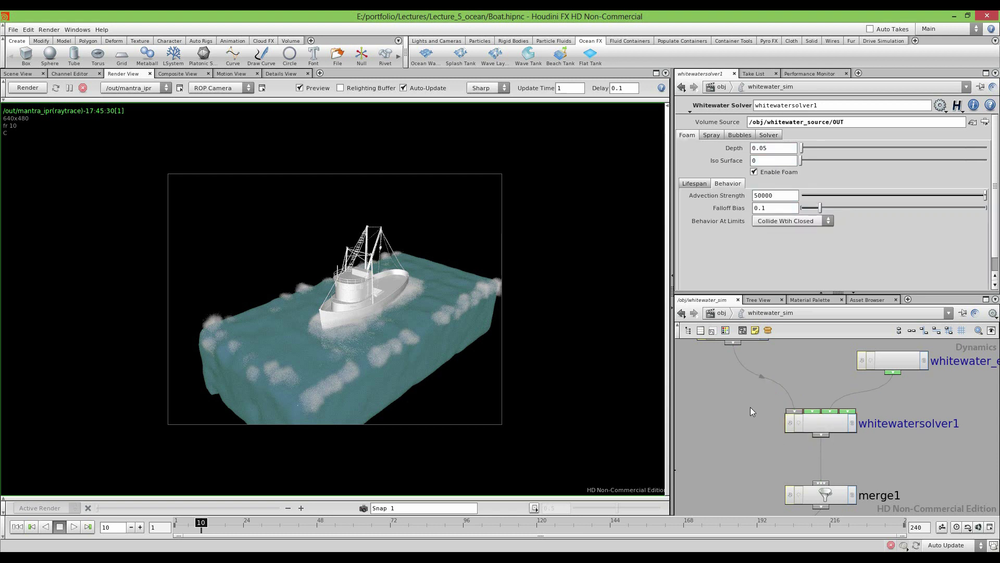
Go up from the whitewater_sim network to the object level and examine its fluid and whitewater nodes
scroll(746, 407, "down", 5)
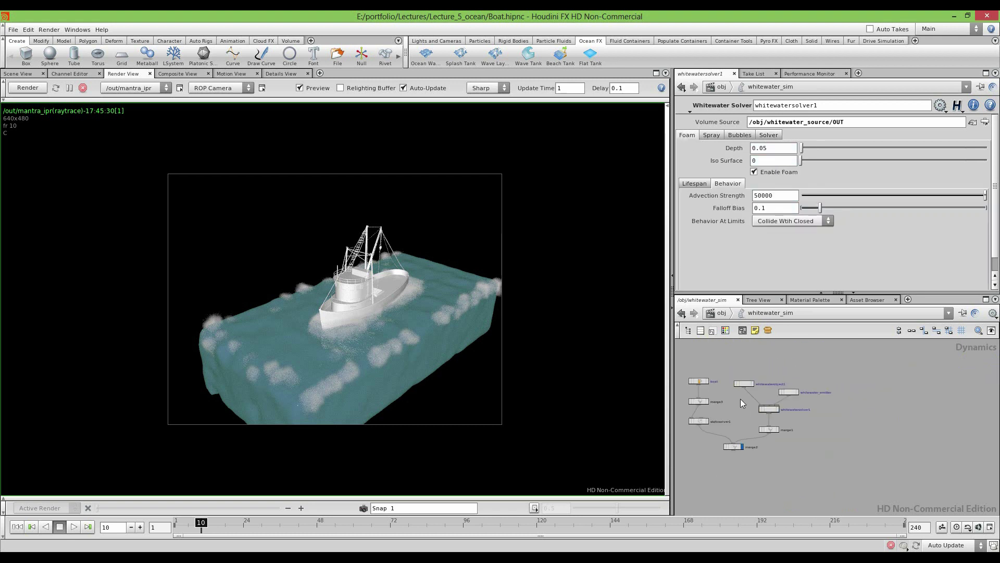
left_click(716, 314)
scroll(774, 401, "down", 5)
middle_click_drag(761, 401, 807, 436)
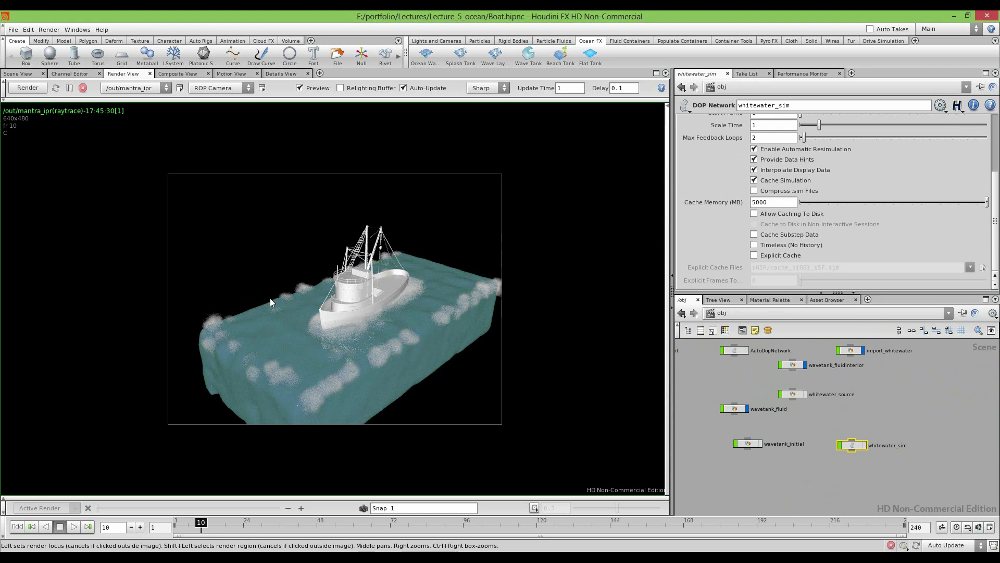
scroll(745, 376, "up", 3)
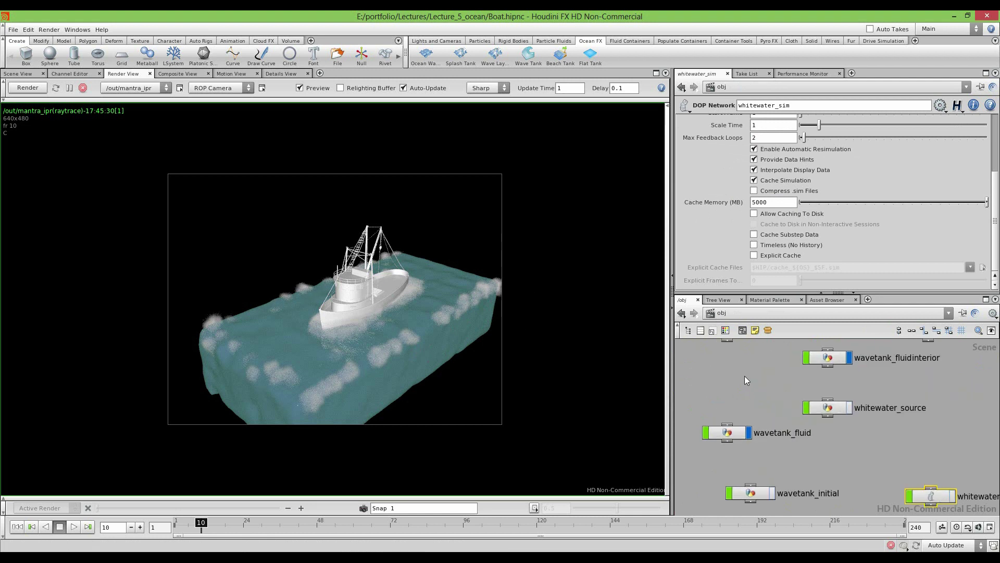
middle_click_drag(764, 384, 791, 387)
Play the full boat scene in the 3D viewport to frame 53, stop it and return to frame 1
left_click(21, 73)
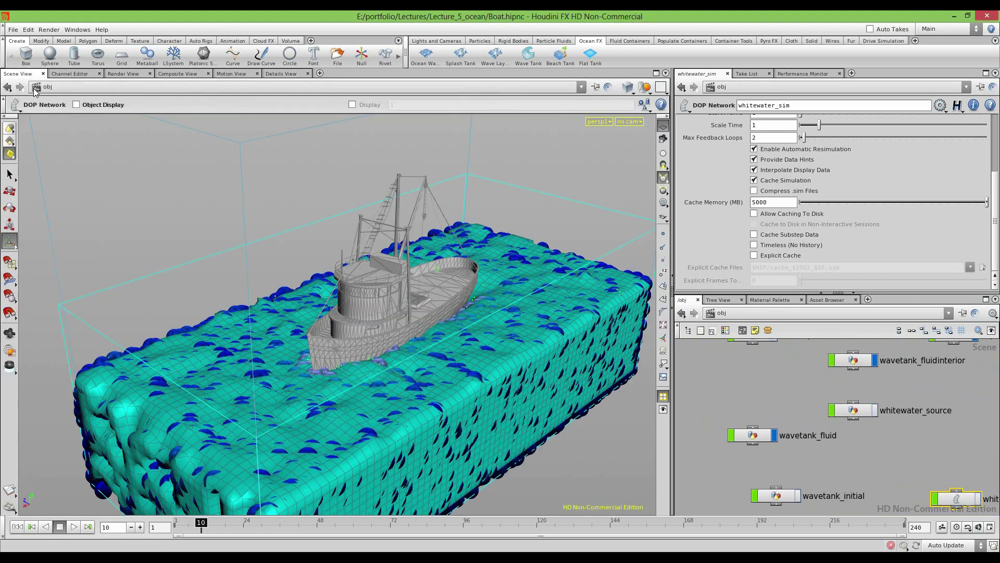
left_click(73, 526)
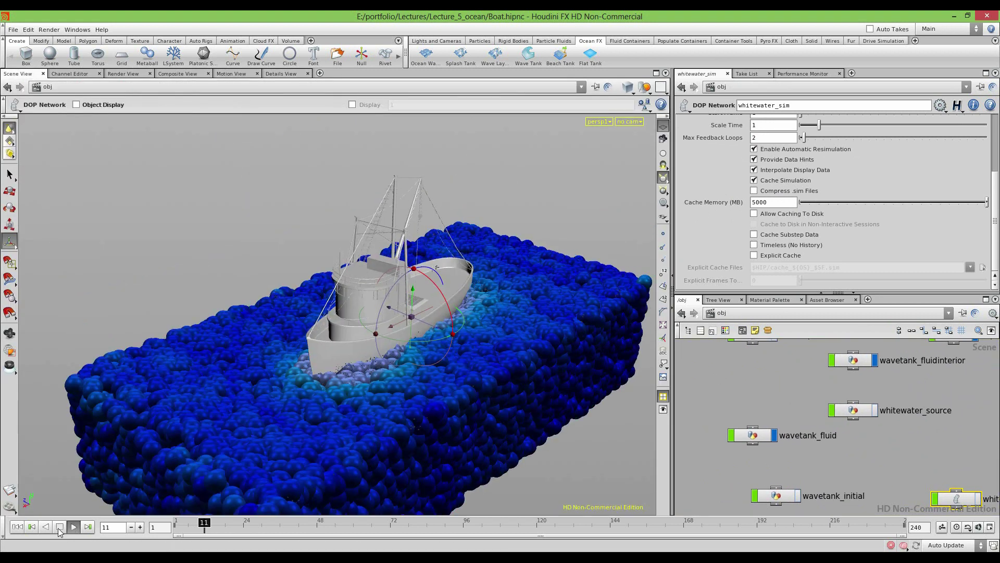
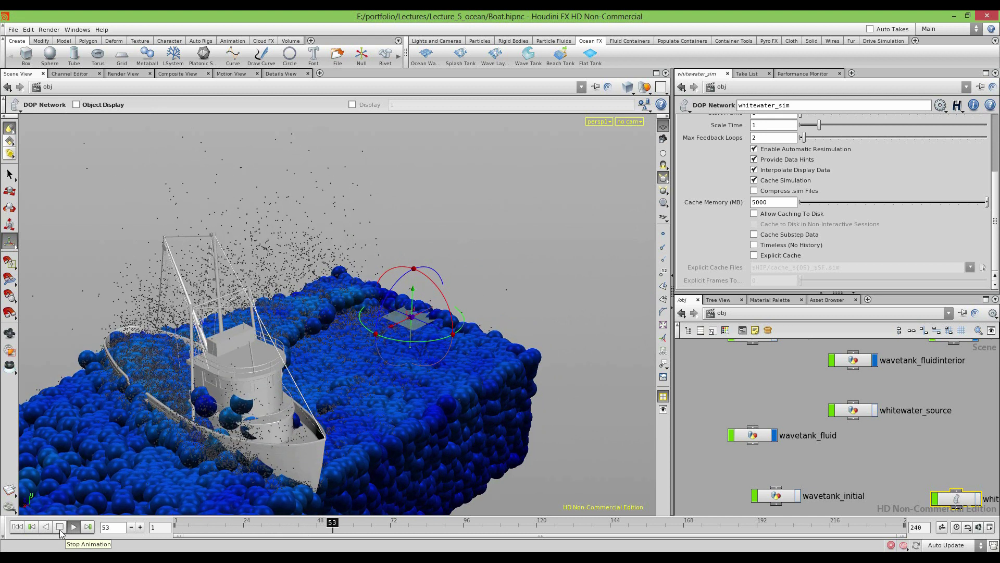
left_click(60, 527)
left_click(17, 527)
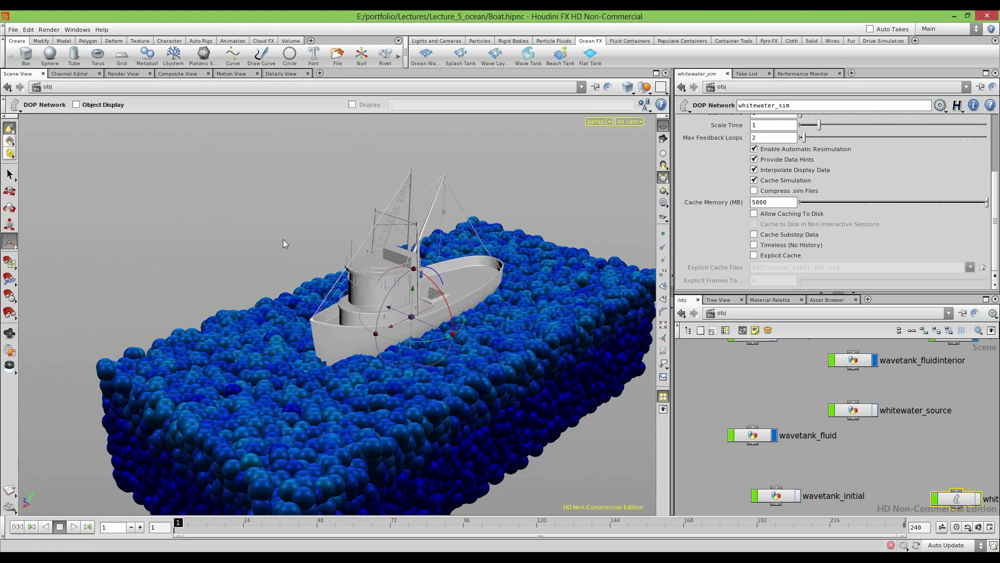
Start a new empty scene, discarding the changes to Boat.hipnc
left_click(18, 31)
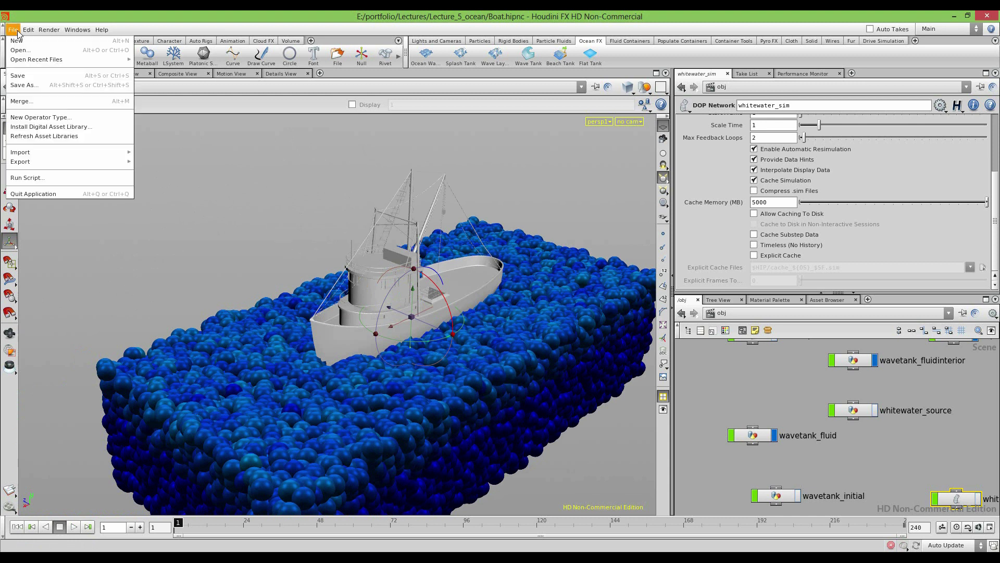
left_click(17, 49)
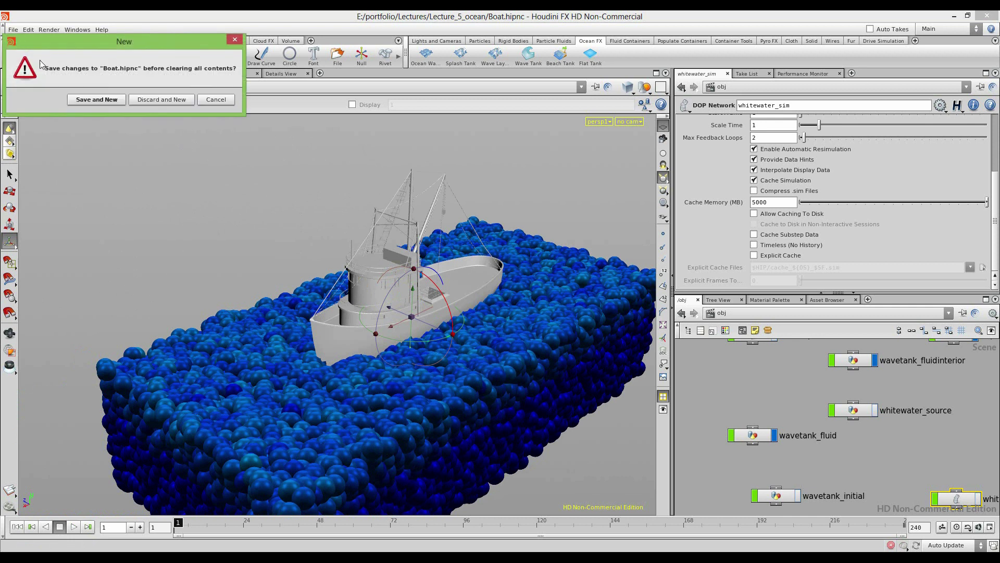
left_click(153, 100)
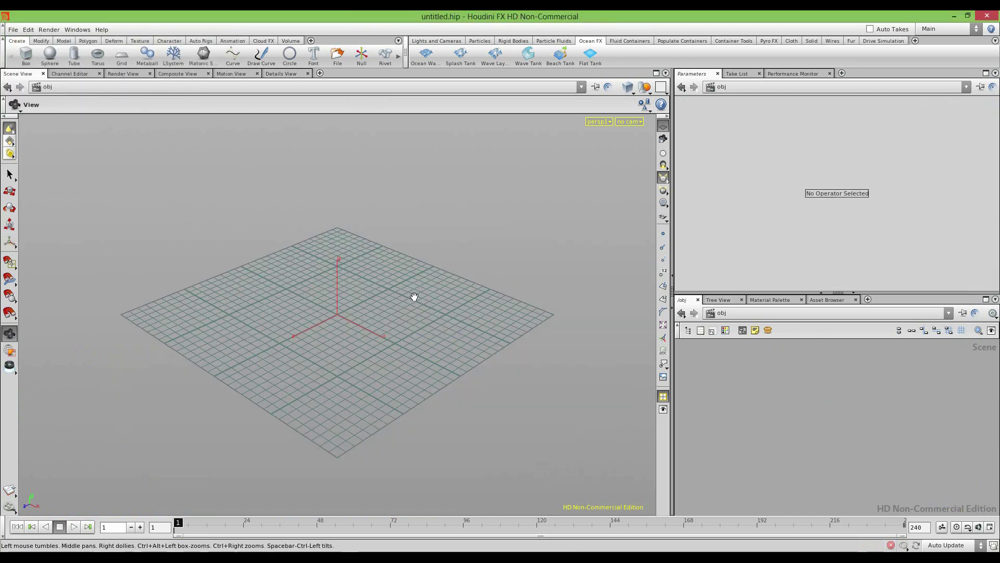
Create a box at the origin and scale it into a flat slab of about 7.32 × 0.4 × 7.32
left_click_drag(450, 295, 384, 323)
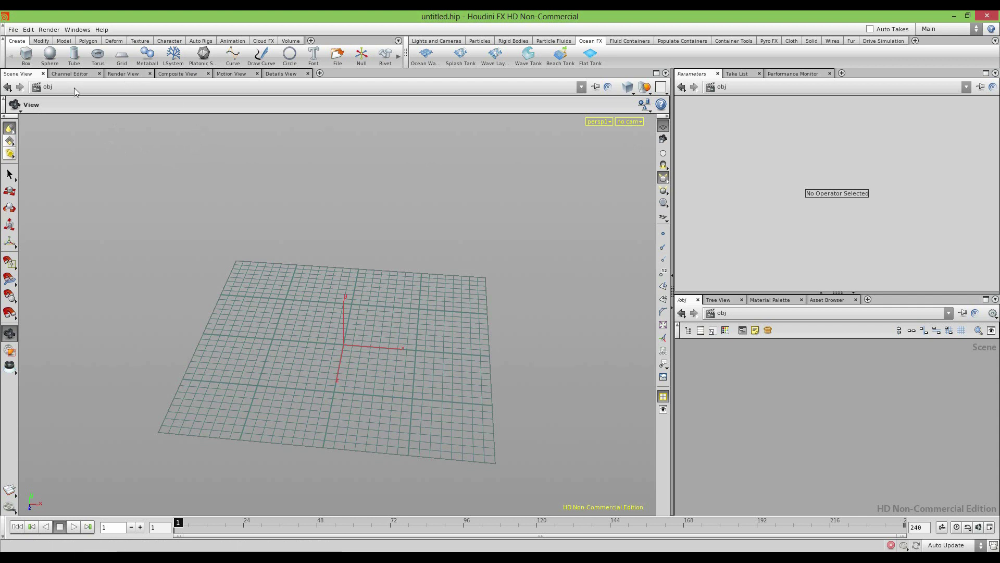
left_click(26, 53)
left_click_drag(289, 287, 411, 364, "alt")
key("r")
key("e")
key("Escape")
key("e")
left_click_drag(354, 353, 7, 374)
key("ctrl+z")
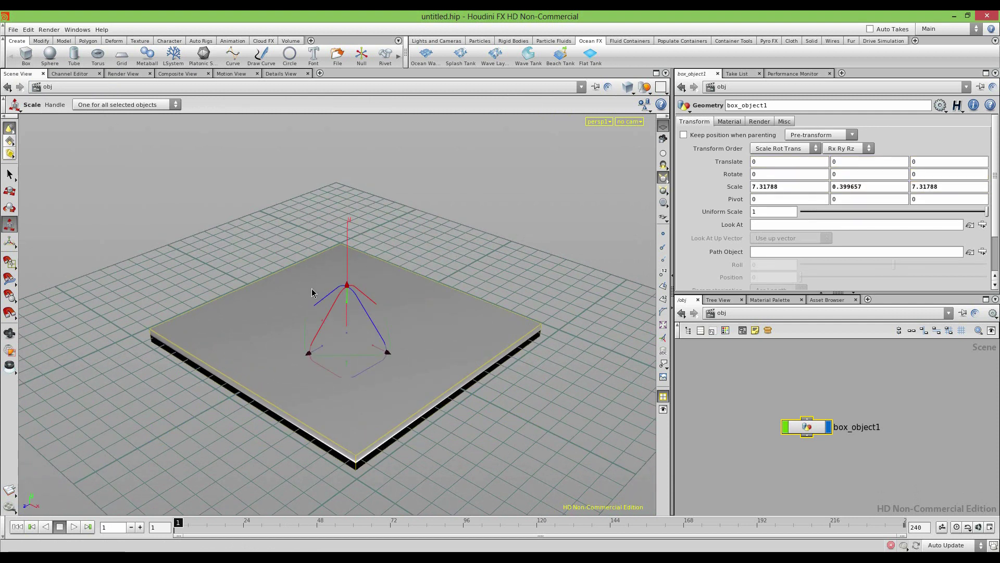
Delete the flattened box from the scene
mouse_move(313, 301)
left_mouse_down()
mouse_move(264, 330)
mouse_move(326, 290)
left_mouse_up()
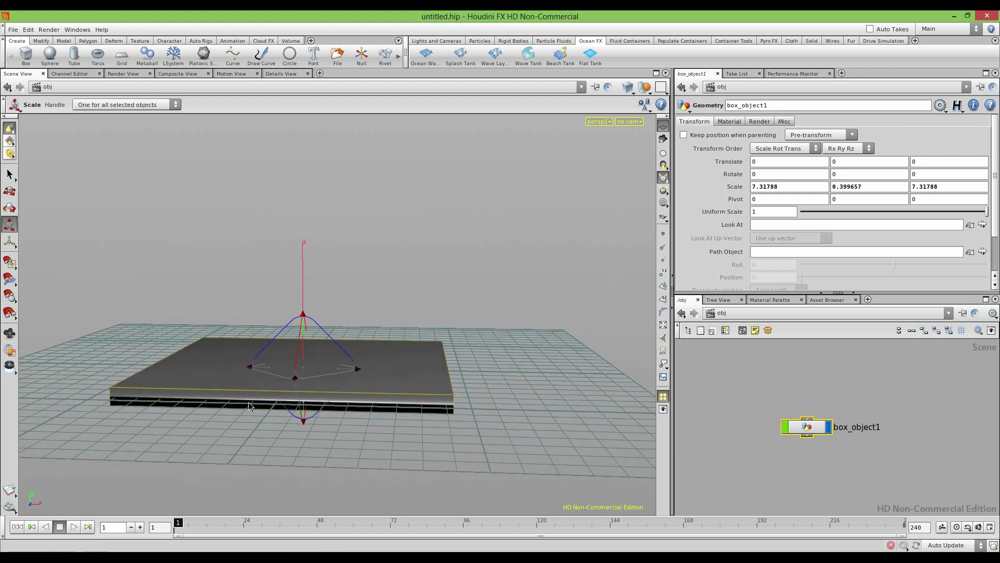
key("Delete")
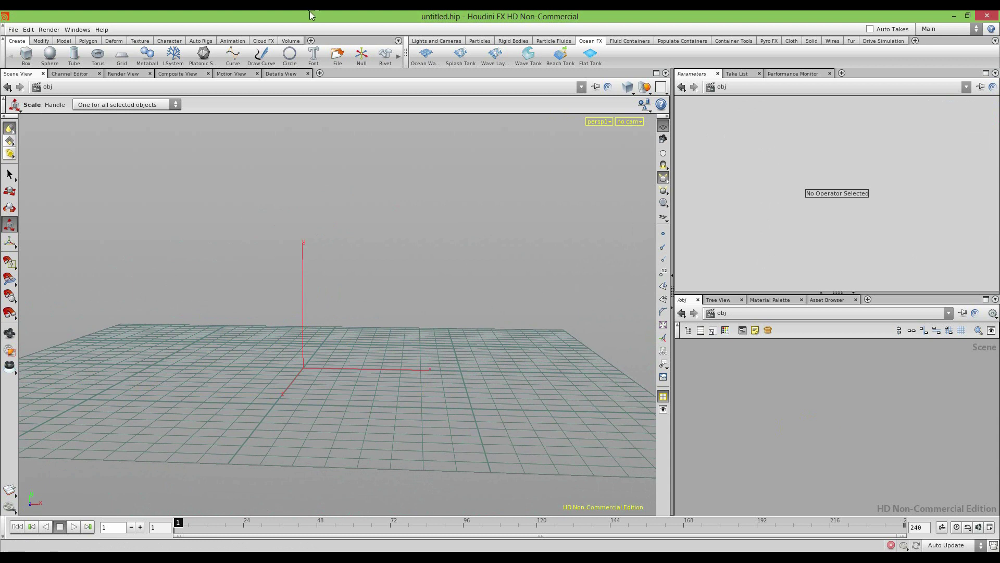
Create a FLIP tank at the origin with the particle fluid tools
left_click(562, 42)
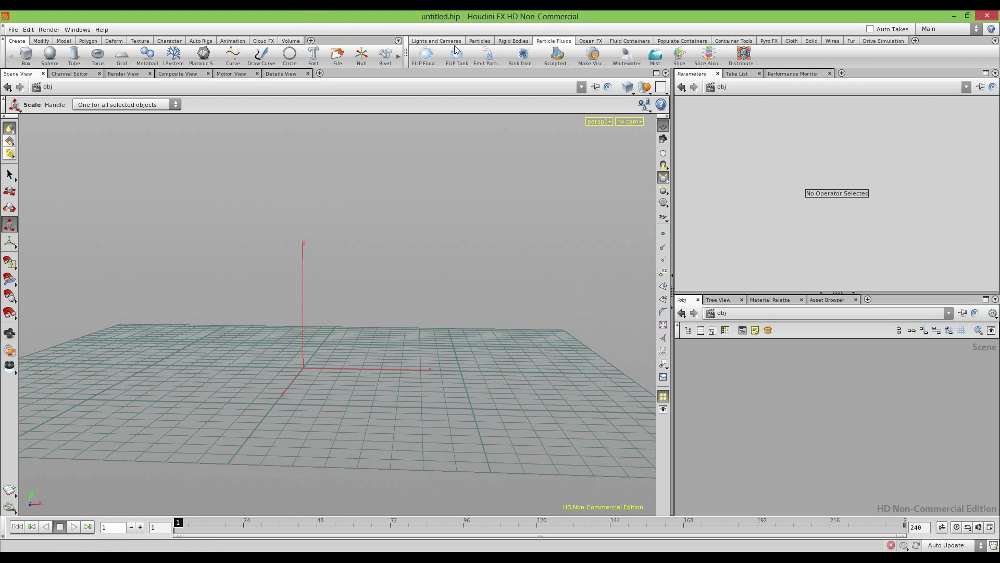
left_click(455, 61)
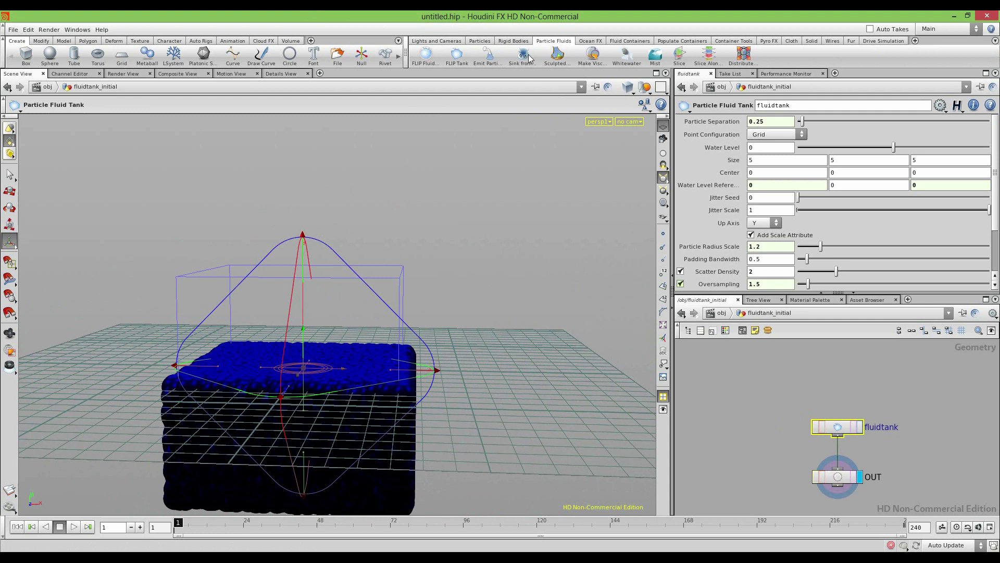
Add a rigid body ground plane and lower it beneath the fluid tank to about -2.72 in Y
left_click(625, 42)
left_click(505, 42)
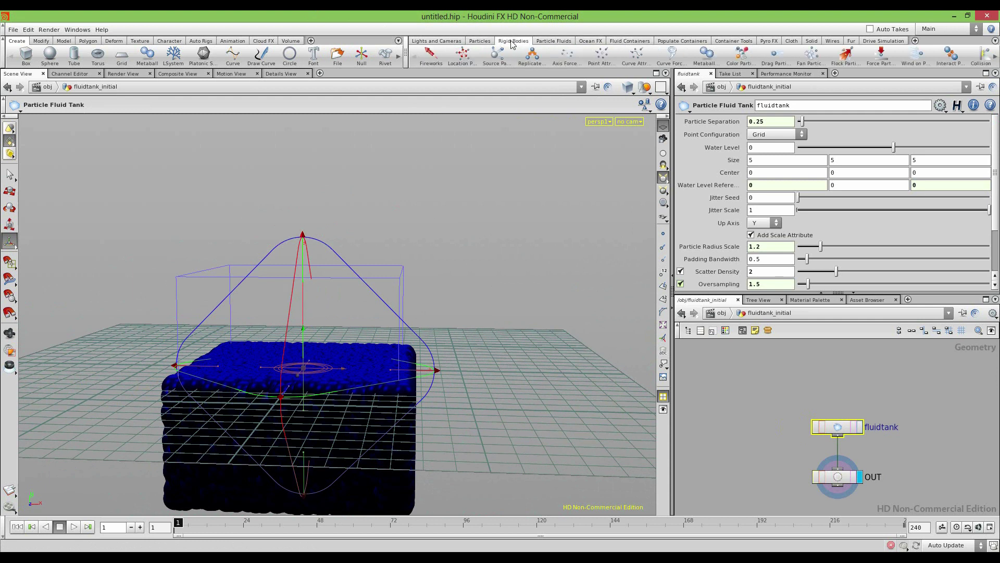
left_click(504, 58)
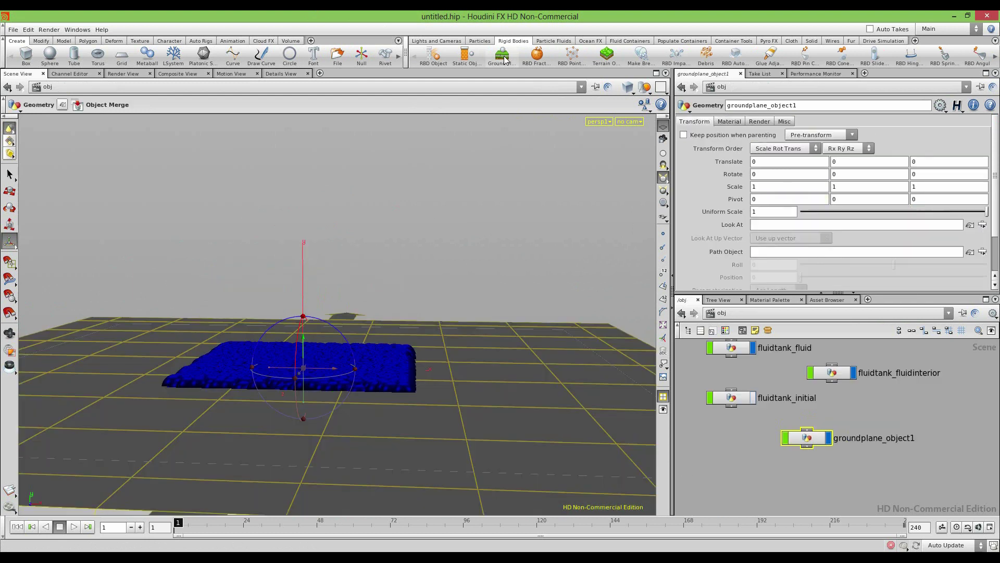
mouse_move(444, 302)
left_mouse_down()
mouse_move(399, 241)
mouse_move(400, 210)
mouse_move(373, 232)
mouse_move(372, 329)
mouse_move(376, 318)
mouse_move(344, 290)
mouse_move(368, 336)
left_mouse_up()
key("w")
key("Escape")
key("w")
mouse_move(536, 198)
left_mouse_down("alt")
mouse_move(498, 207)
mouse_move(539, 188)
left_mouse_up("alt")
left_click_drag(443, 230, 260, 364, "alt")
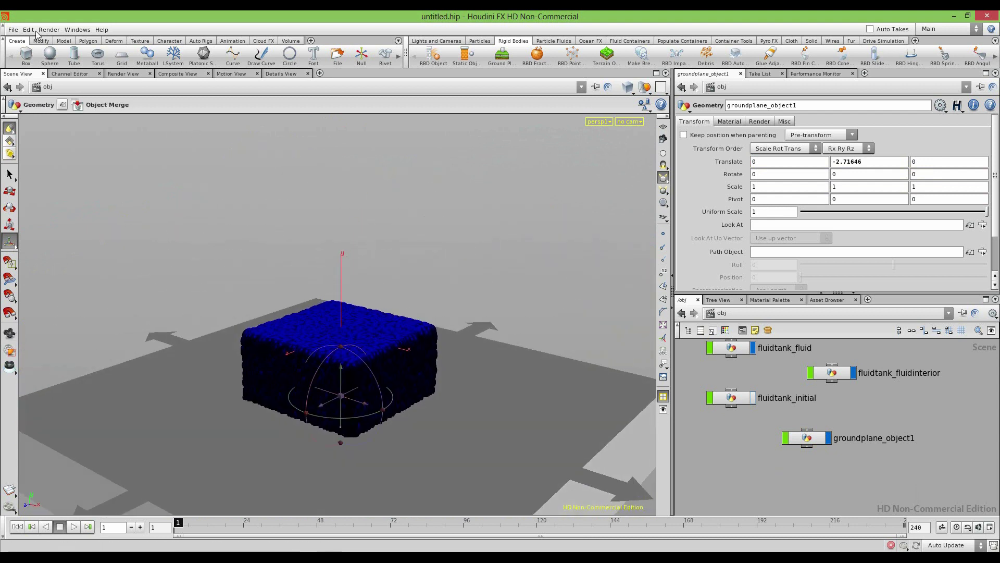
Create a box at the origin and raise it above the fluid tank to about 1.72 in Y
left_click(24, 55, "ctrl")
left_click_drag(340, 302, 342, 263)
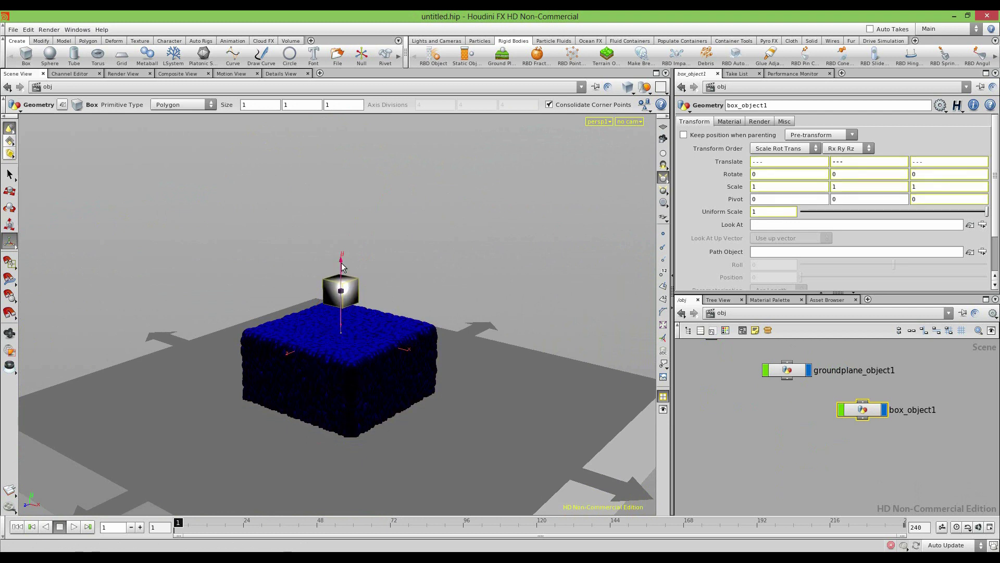
left_click_drag(341, 267, 341, 267)
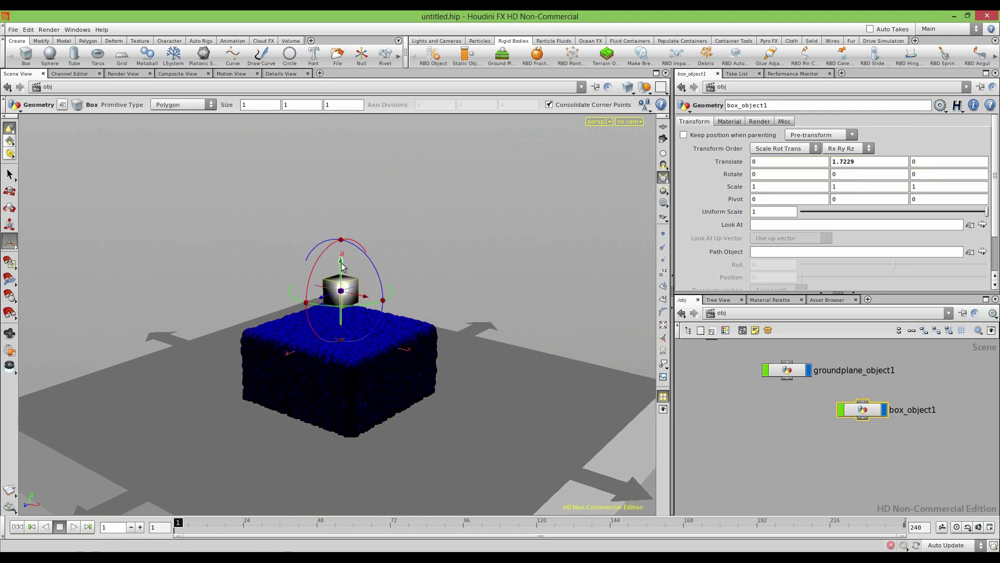
key("Escape")
left_click_drag(295, 291, 450, 379)
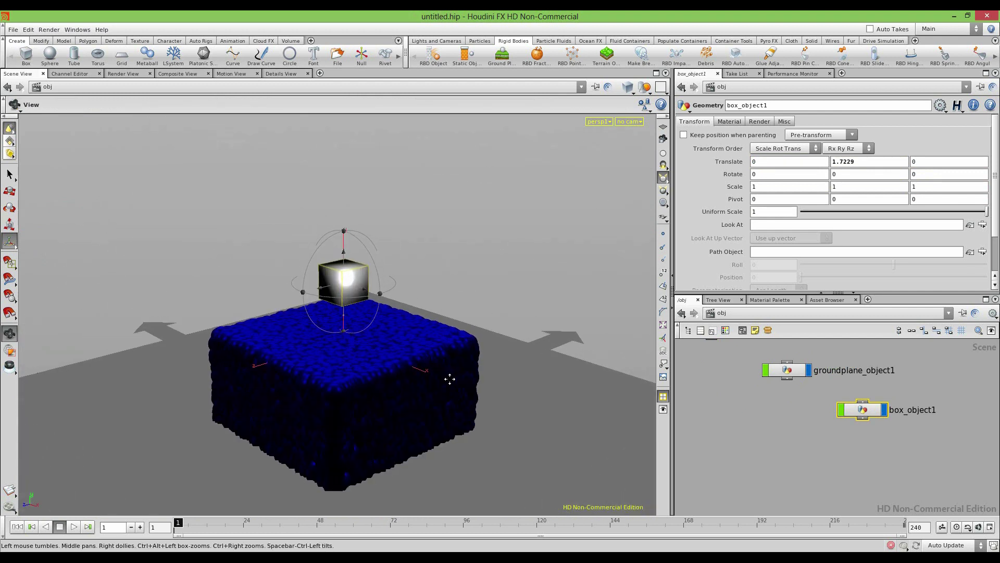
middle_click_drag(450, 378, 392, 318)
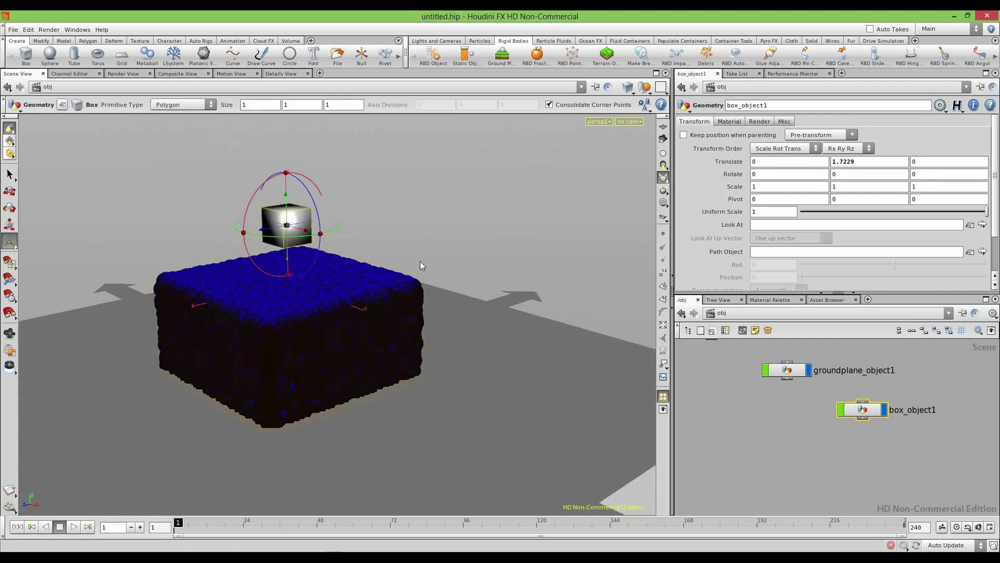
Make the box an RBD object, play the simulation in wireframe display and return to frame 1
left_click(433, 55)
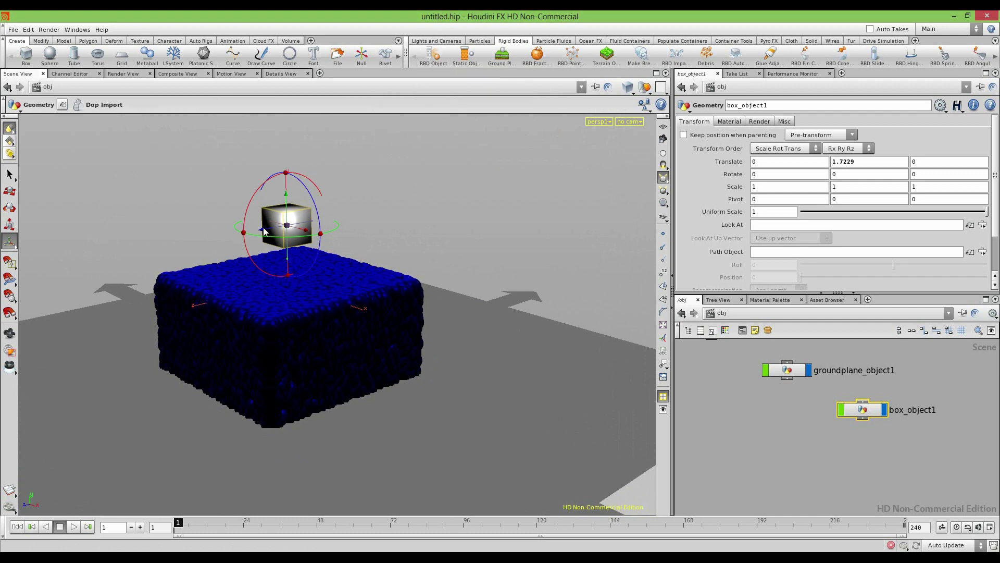
left_click(73, 527)
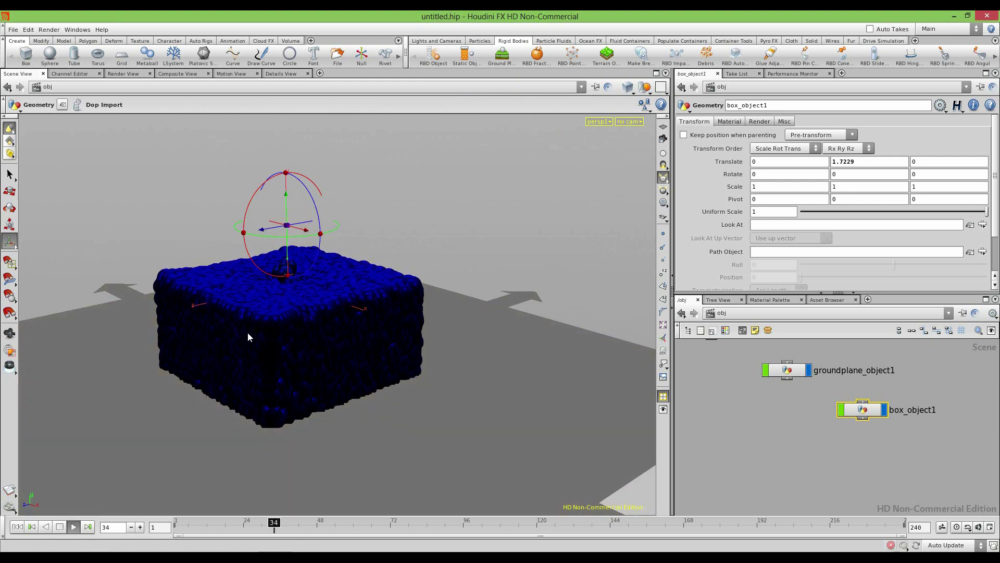
key("shift+w")
mouse_move(227, 347)
left_mouse_down("alt")
mouse_move(261, 308)
mouse_move(276, 308)
mouse_move(264, 308)
left_mouse_up("alt")
scroll(388, 350, "up", 4)
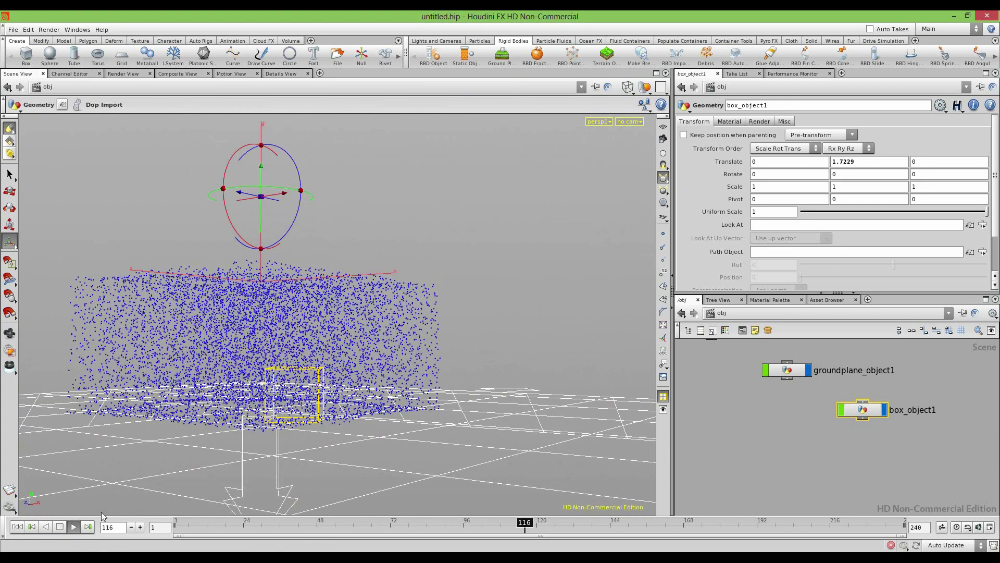
left_click(60, 527)
left_click(17, 526)
Lay out the scene's object nodes and open the AutoDopNetwork to show its whole dynamics node tree
scroll(753, 431, "down", 3)
key("l")
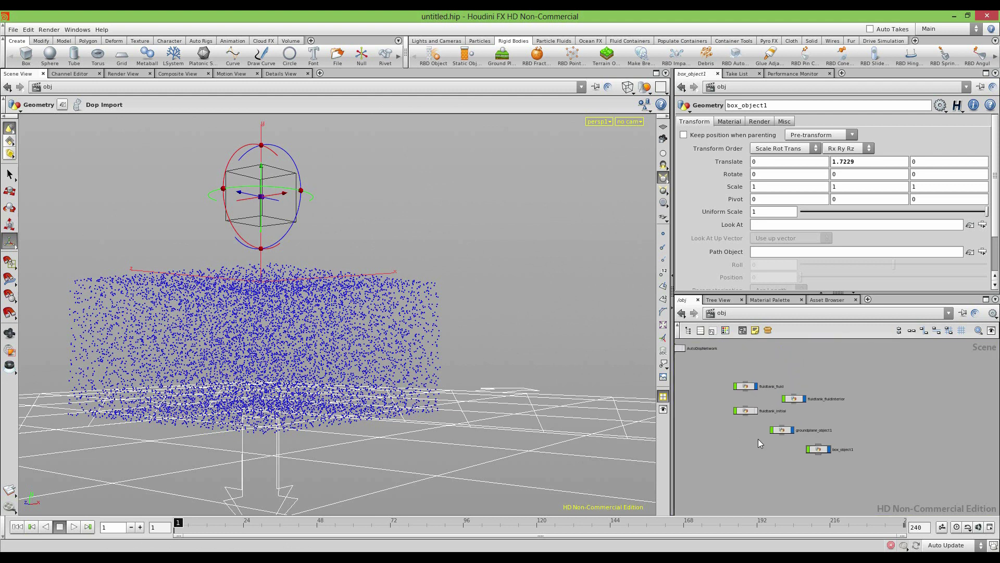
scroll(773, 398, "up", 5)
scroll(871, 402, "down", 3)
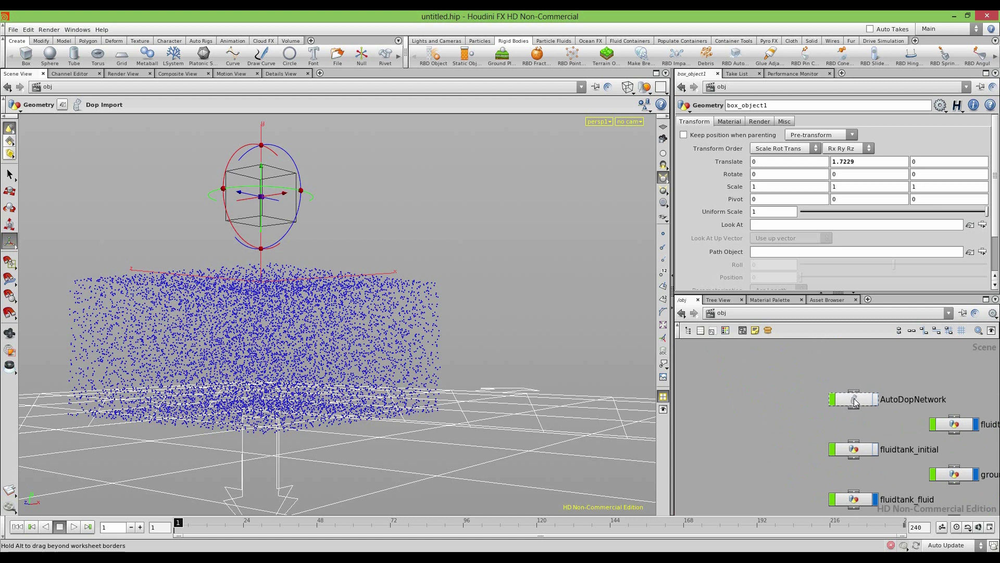
double_click(846, 398)
key("h")
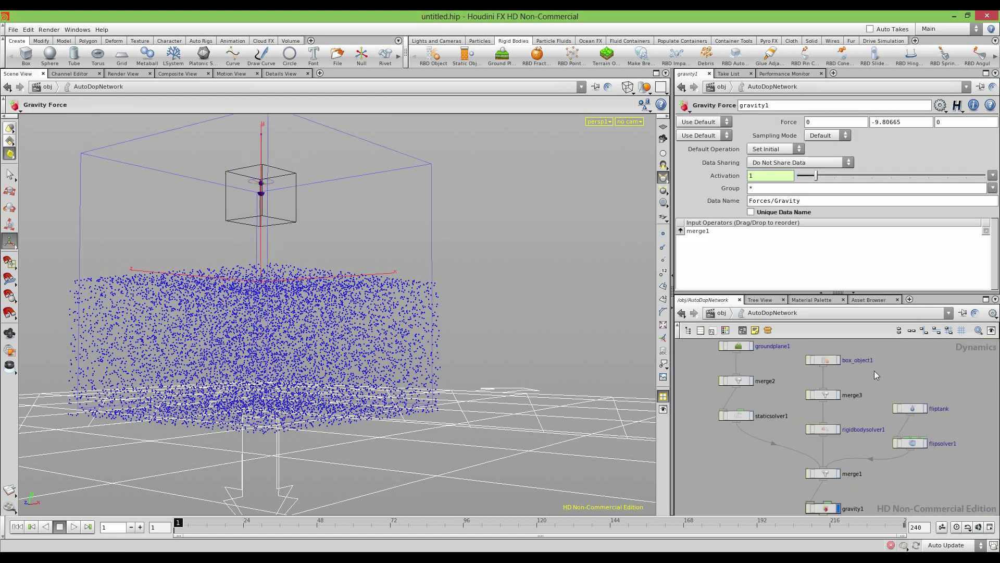
scroll(796, 348, "down", 2)
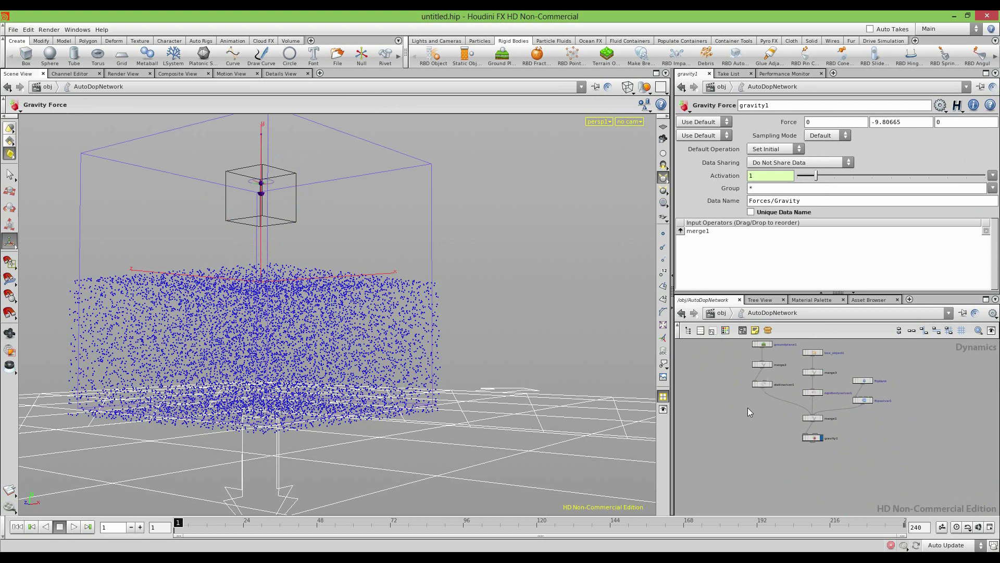
middle_click_drag(748, 409, 740, 427)
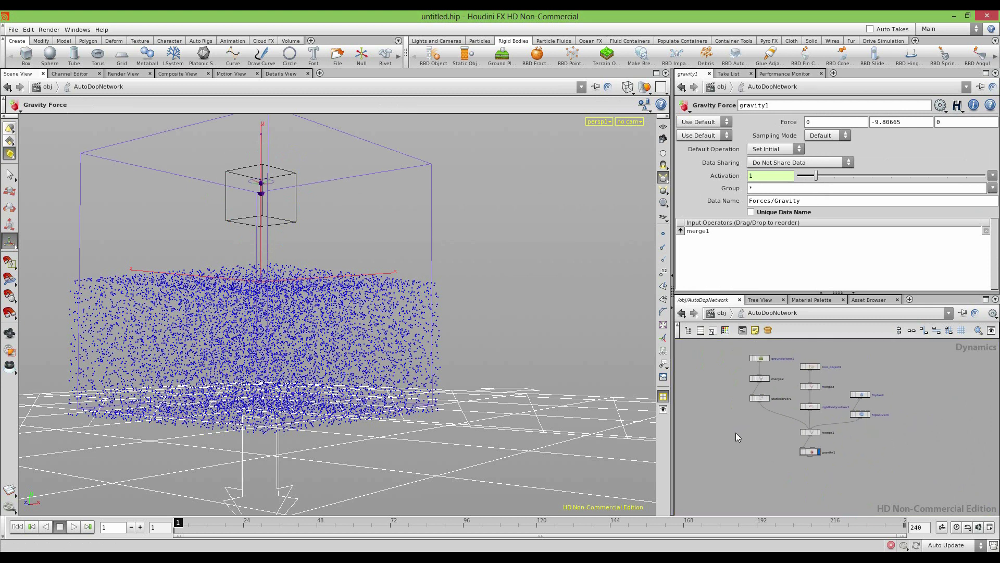
key("Tab")
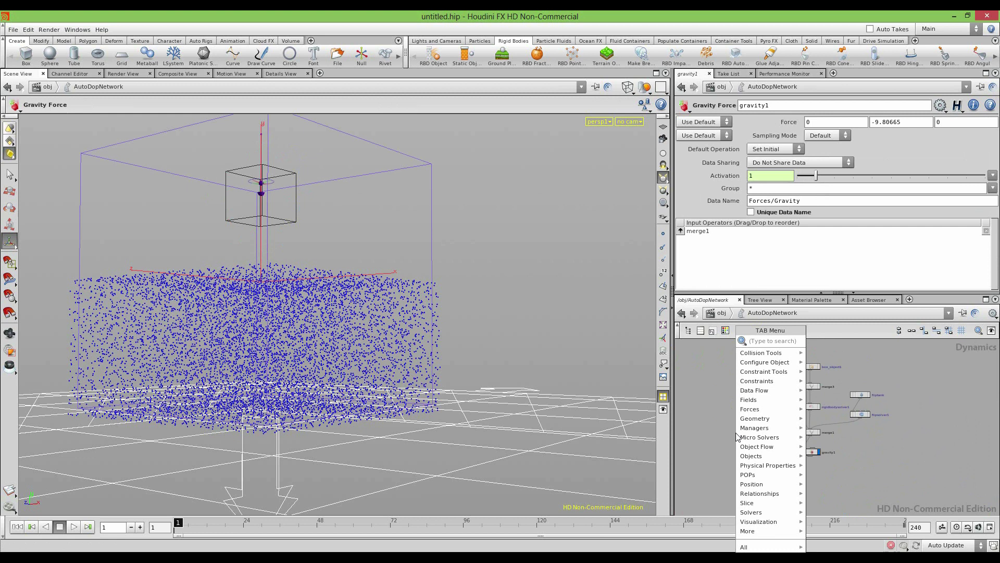
type("Gas Enforce")
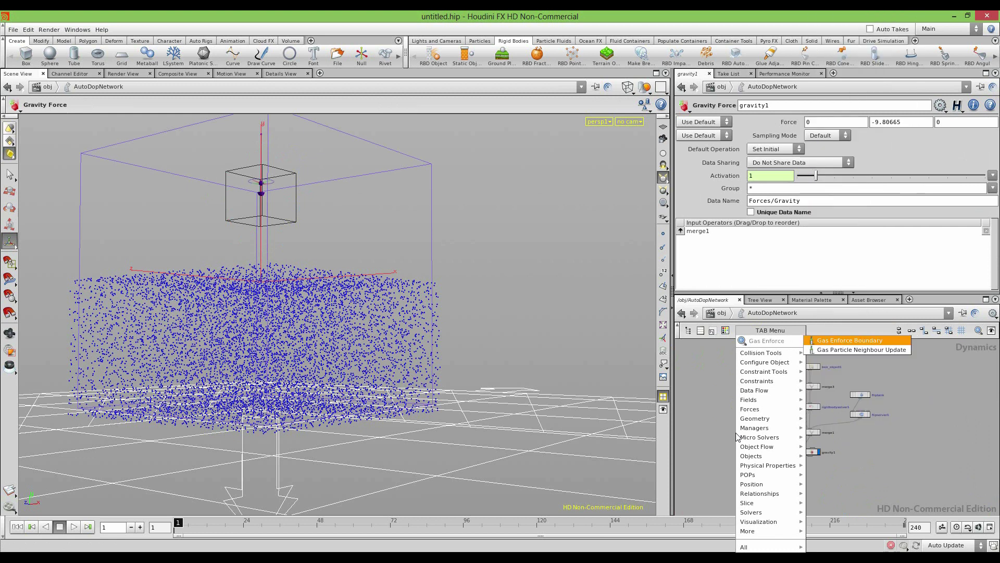
key("Escape")
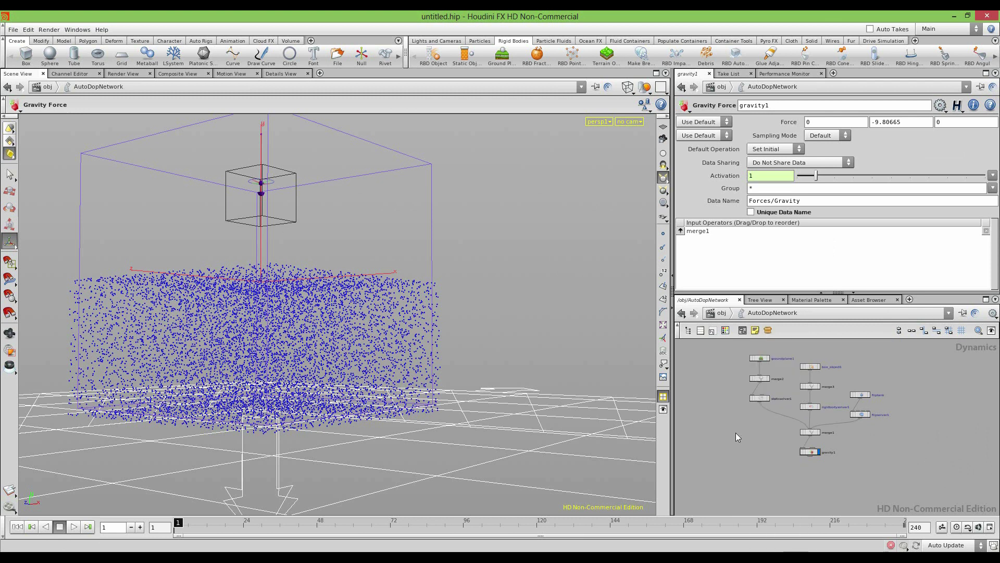
key("Tab")
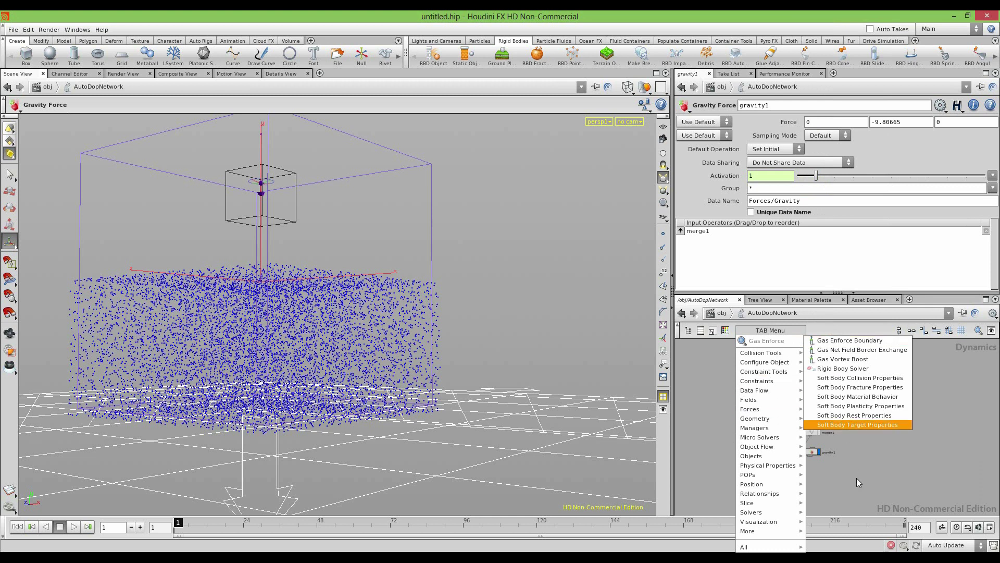
key("Escape")
Add a Buoyancy Force node to the dynamics network below gravity1
key("Tab")
type("Gas Enforce")
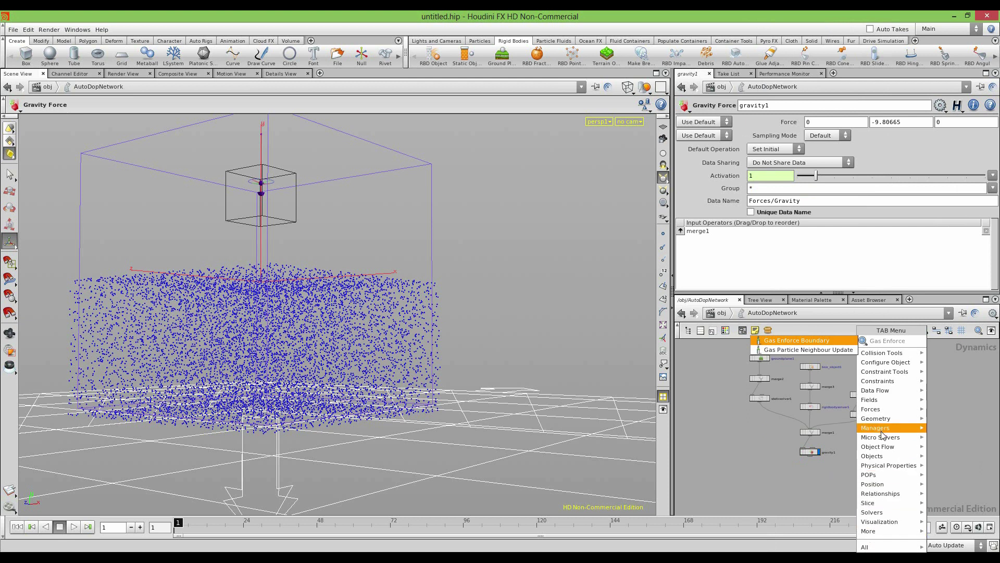
mouse_move(885, 409)
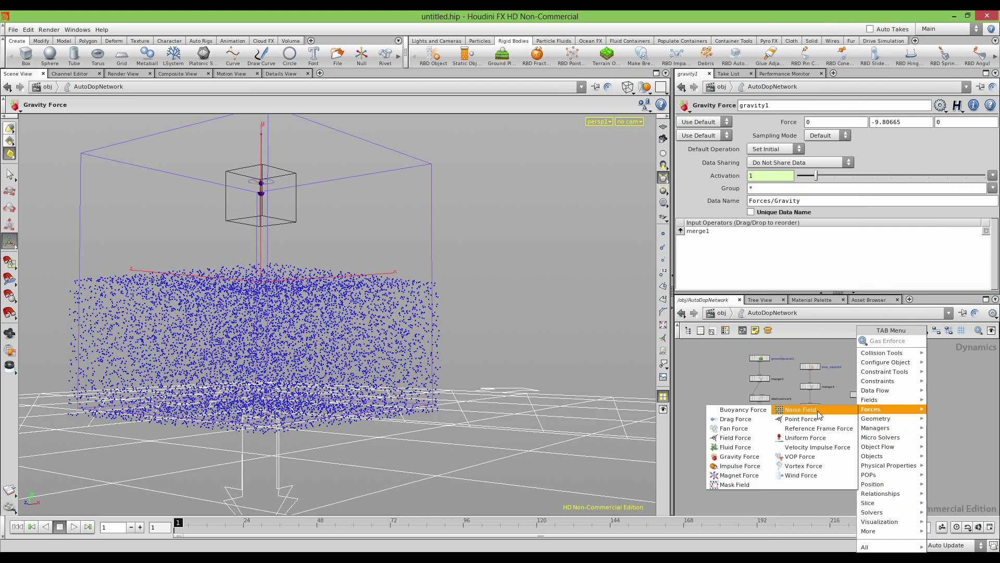
left_click(742, 410)
left_click(772, 470)
key("f")
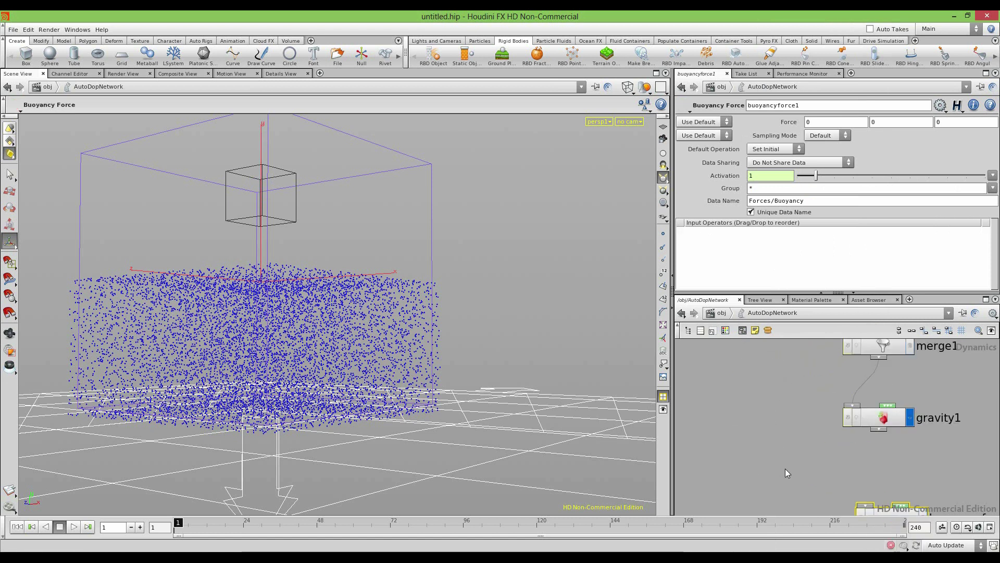
Connect gravity1's output to the buoyancy force node's first input and play the simulation to test it
middle_click_drag(777, 363, 768, 421)
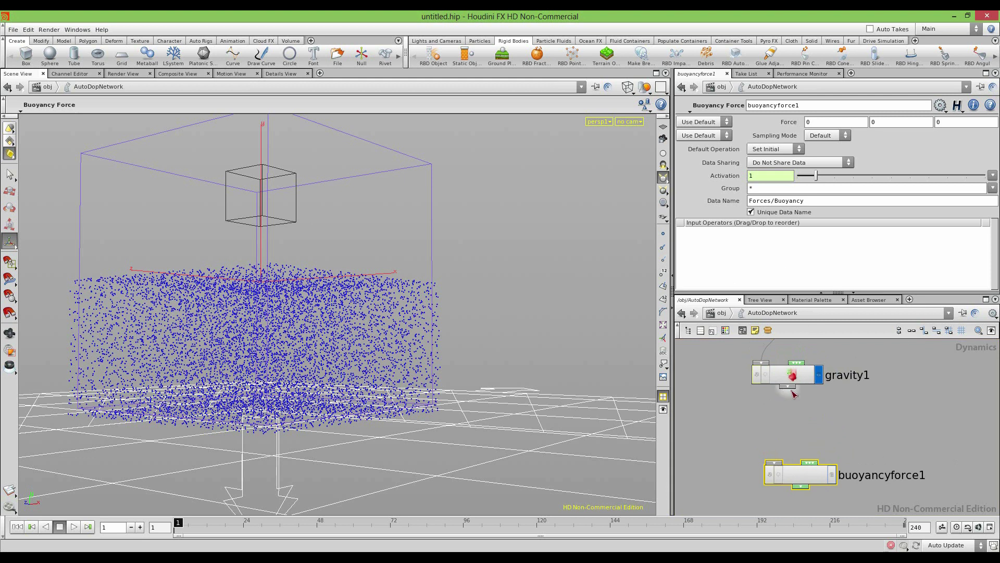
left_click_drag(773, 475, 774, 467)
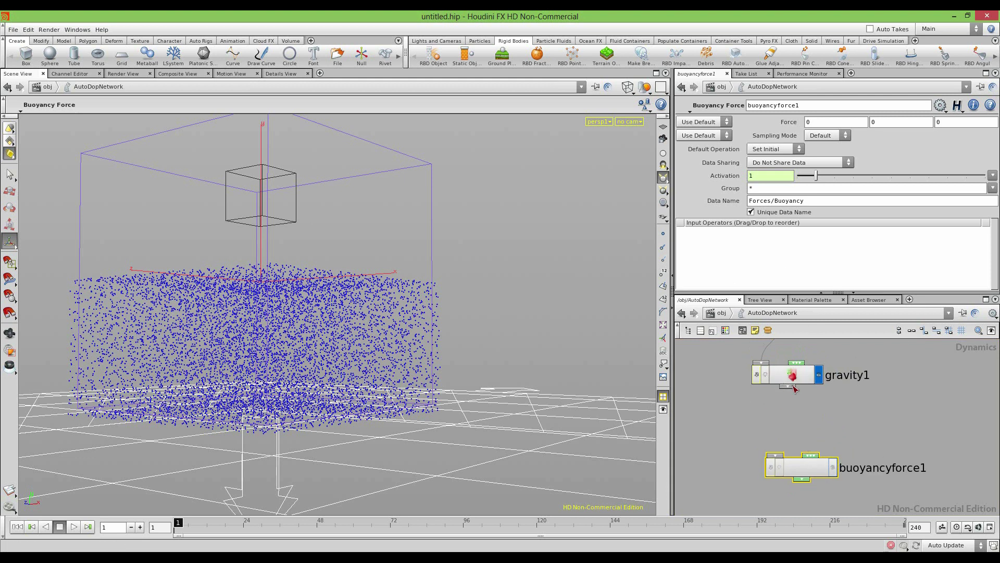
left_click_drag(787, 386, 774, 455)
left_click(718, 429)
left_click(74, 528)
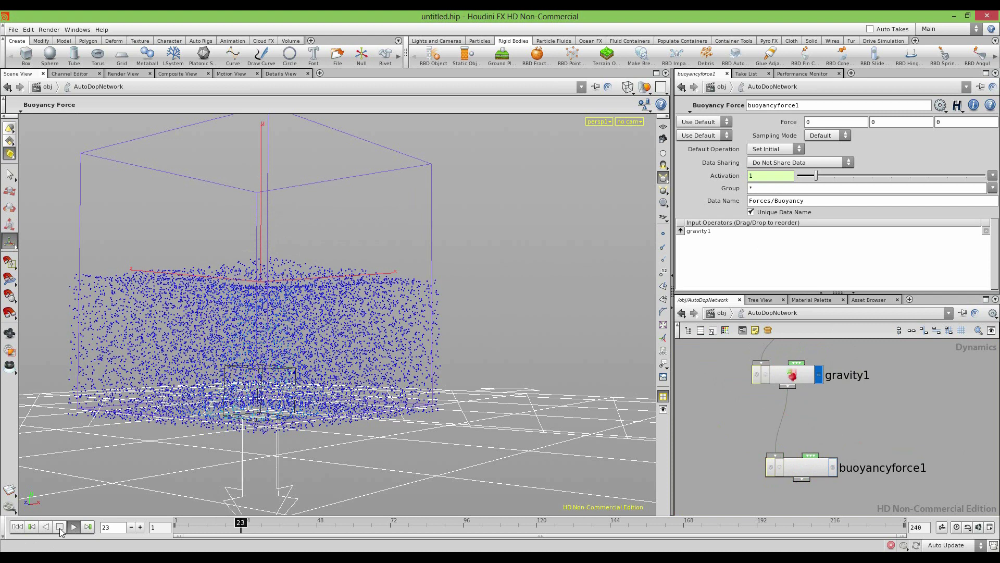
left_click(59, 527)
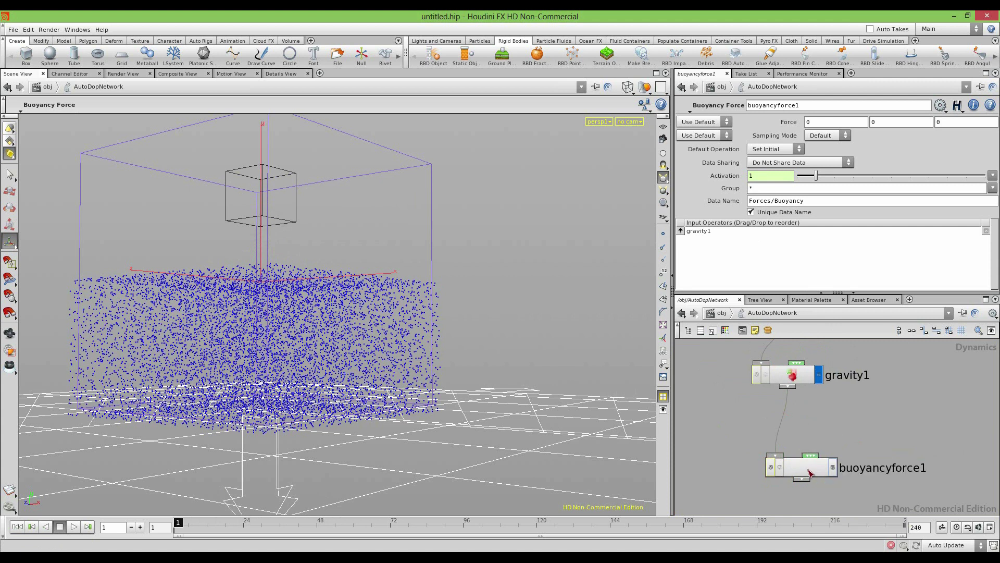
Lay out the dynamics nodes and add a Fetch Data node between gravity1 and the buoyancy force node
key("l")
right_click(839, 429)
left_click(822, 429)
key("Tab")
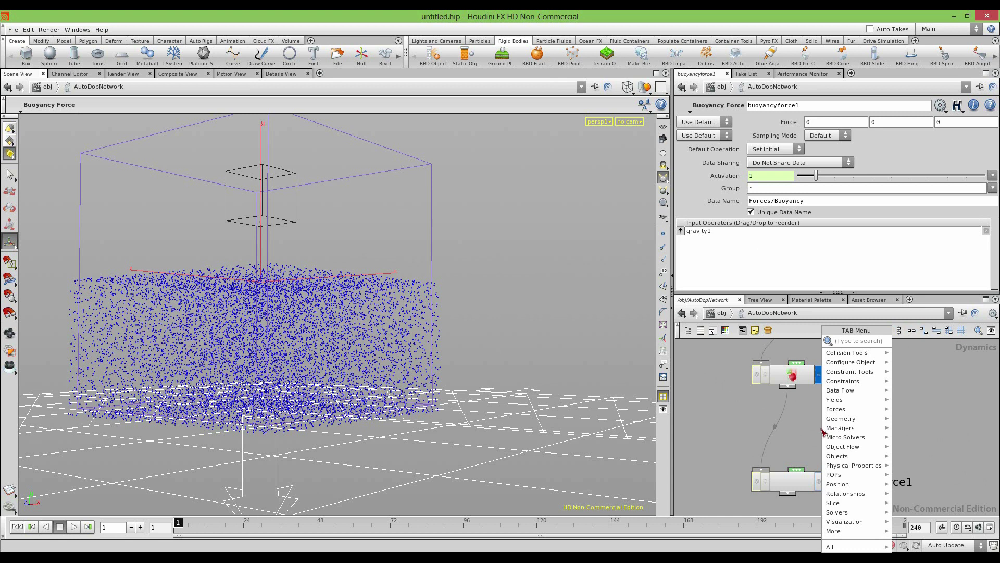
mouse_move(839, 409)
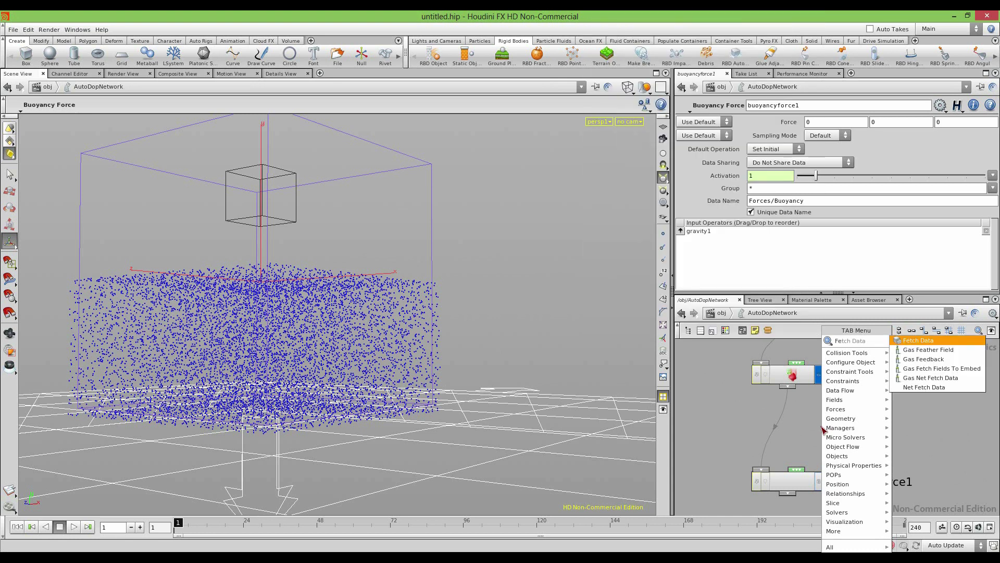
left_click(921, 346)
left_click(857, 435)
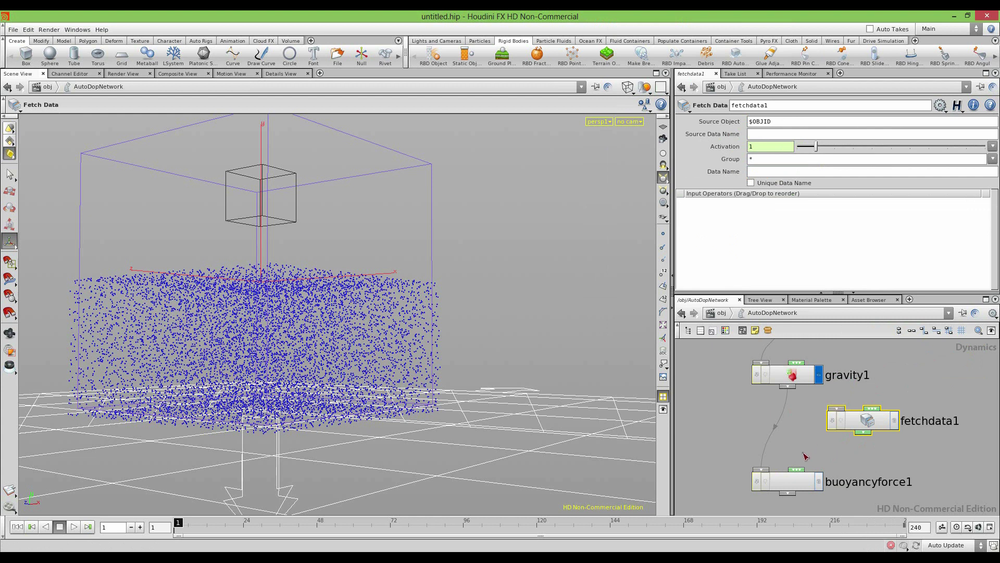
Examine the fliptank object's simulation data and its surface field properties in the Details View
left_click(281, 74)
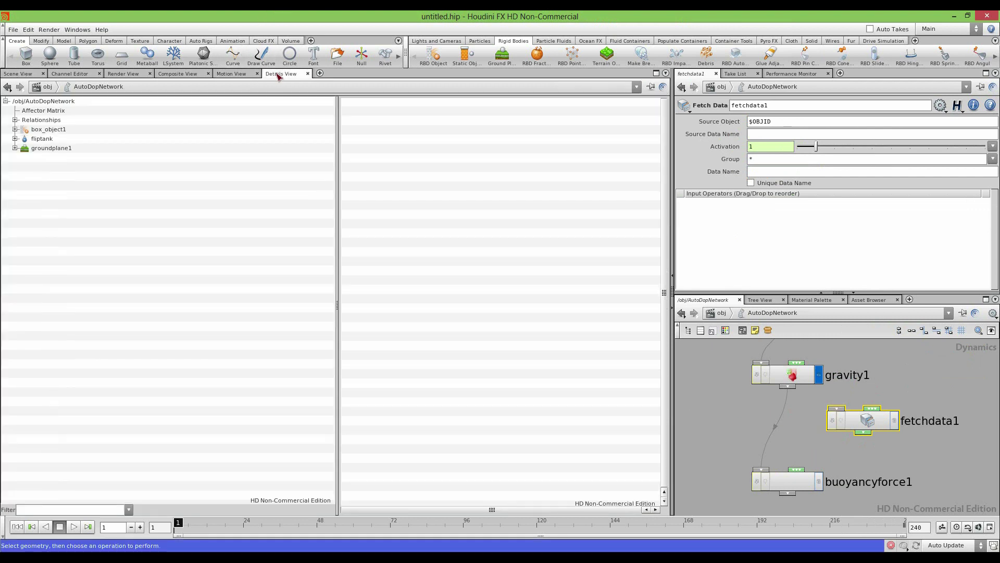
left_click(15, 138)
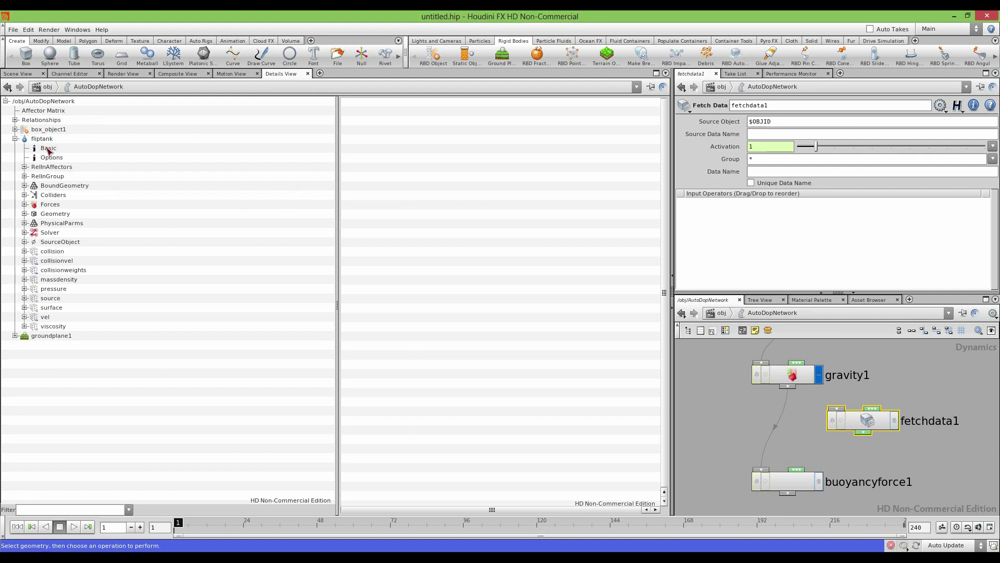
left_click(59, 308)
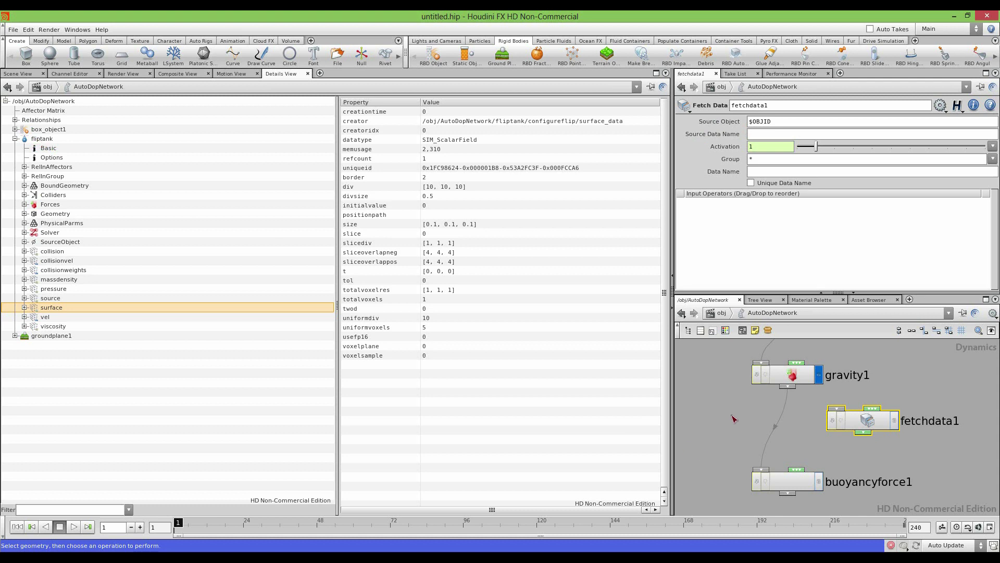
Set the Fetch Data node's Source Object to fliptank and expand the tank's surface field data
scroll(734, 418, "down", 6)
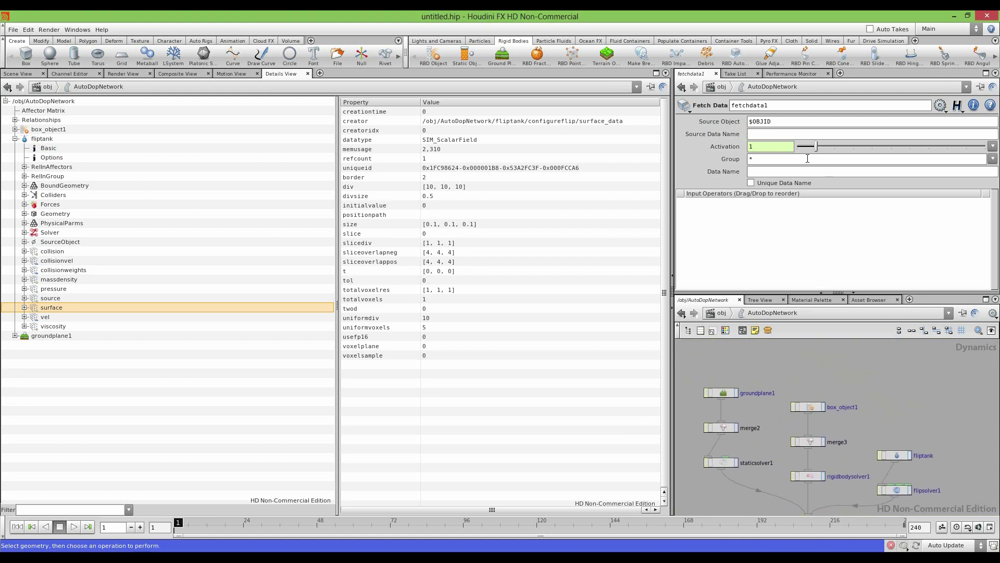
type("fliptank")
key("Return")
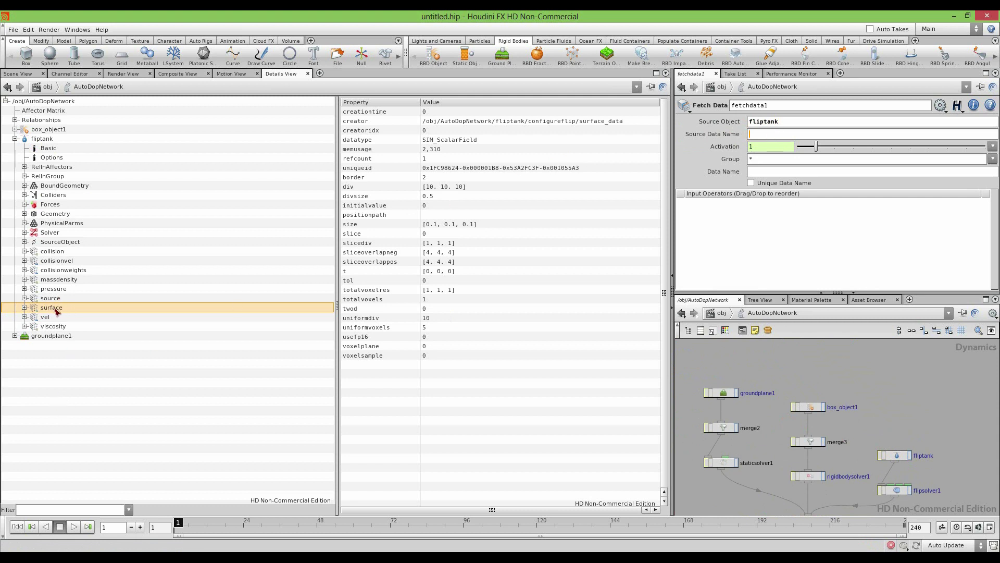
left_click(25, 308)
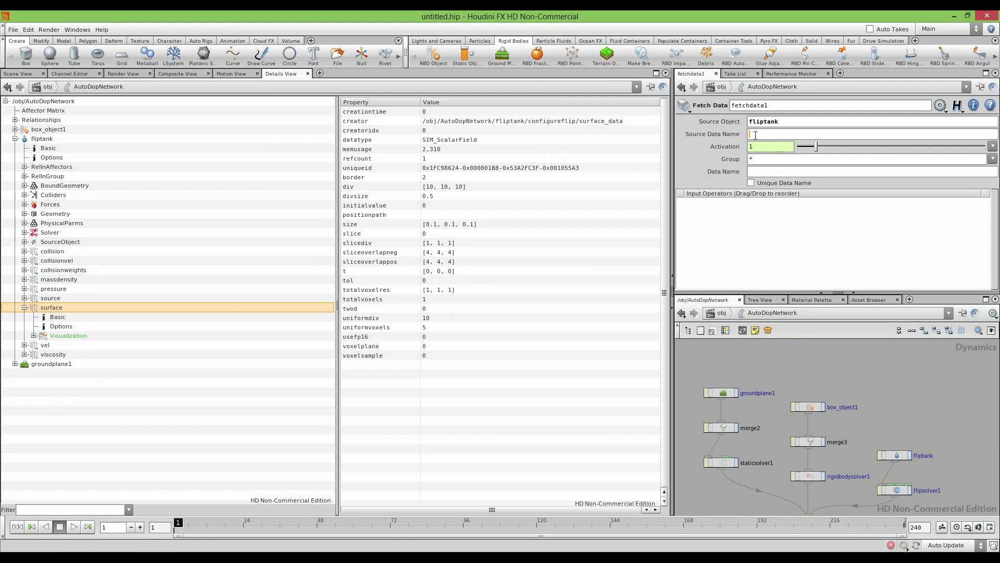
Set the Fetch Data node's Source Data Name to surface and its Data Name to bforce
key("Return")
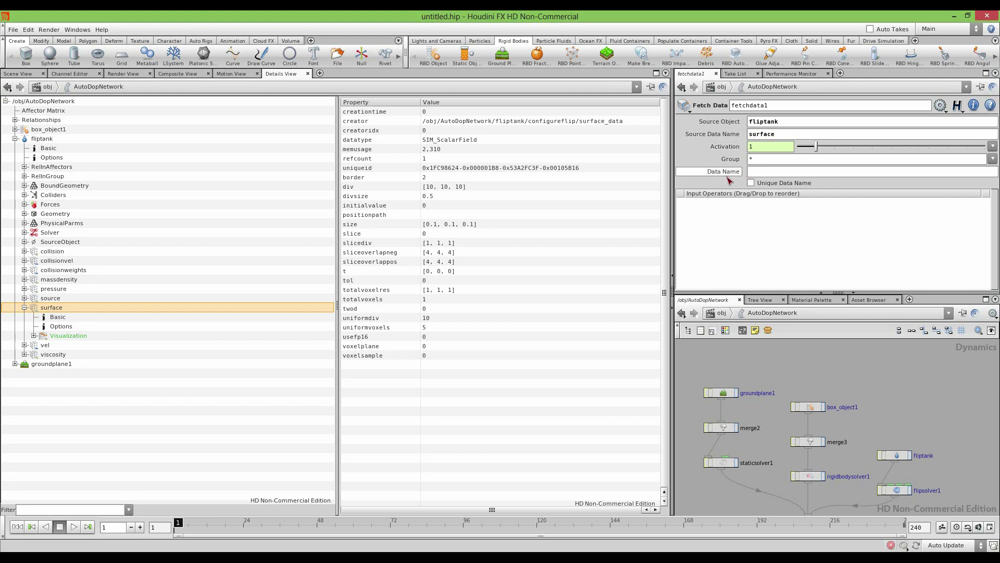
left_click(775, 172)
type("bforce")
key("Return")
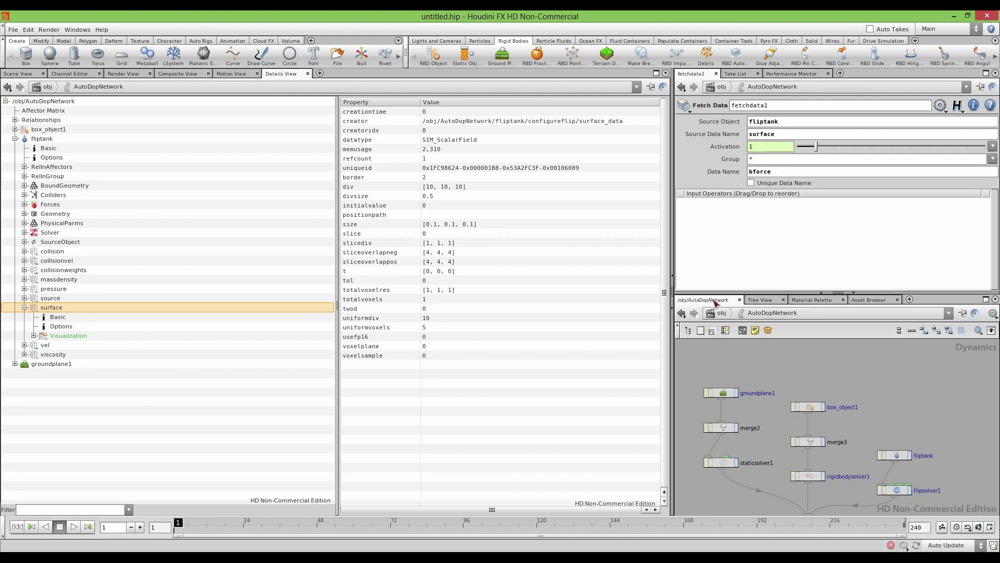
In the scene view, connect fetchdata1's output to buoyancyforce1's second input and make buoyancyforce1 the displayed, selected node
left_click(23, 73)
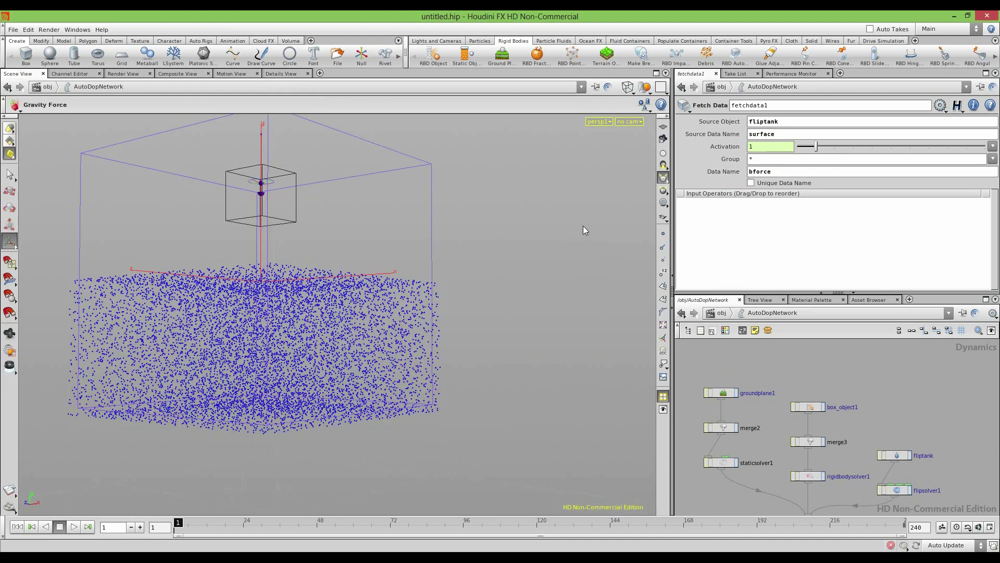
scroll(810, 426, "down", 5)
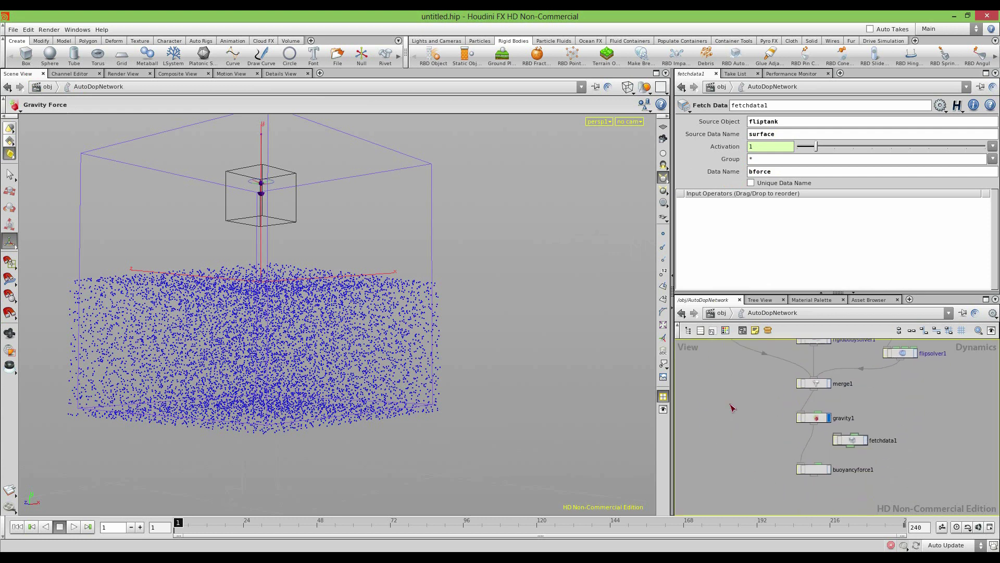
left_click_drag(831, 427, 767, 470)
scroll(842, 435, "up", 4)
left_click(769, 467)
left_click(755, 471)
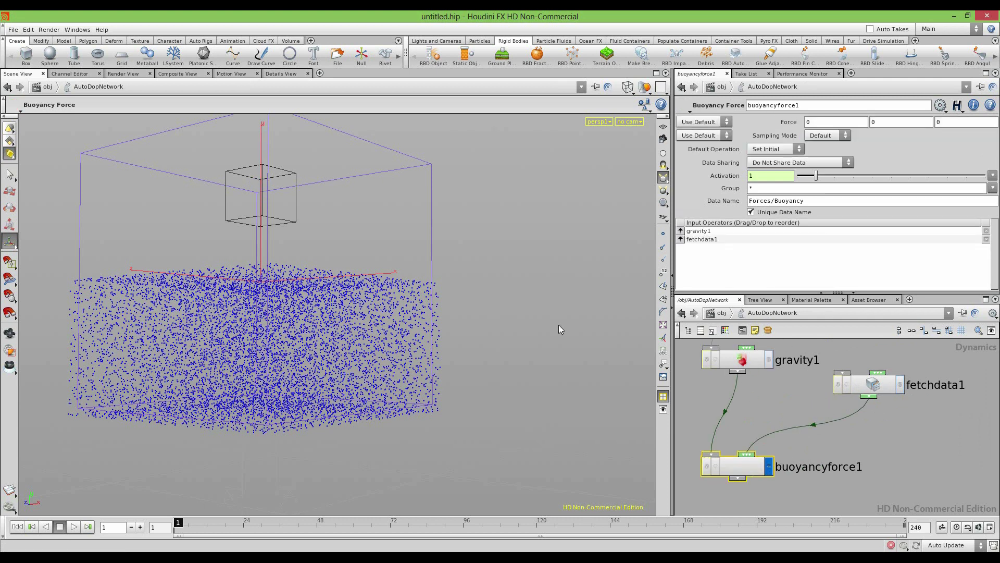
Play the simulation with the fetched surface connected, stop it and return to the first frame
left_click(74, 526)
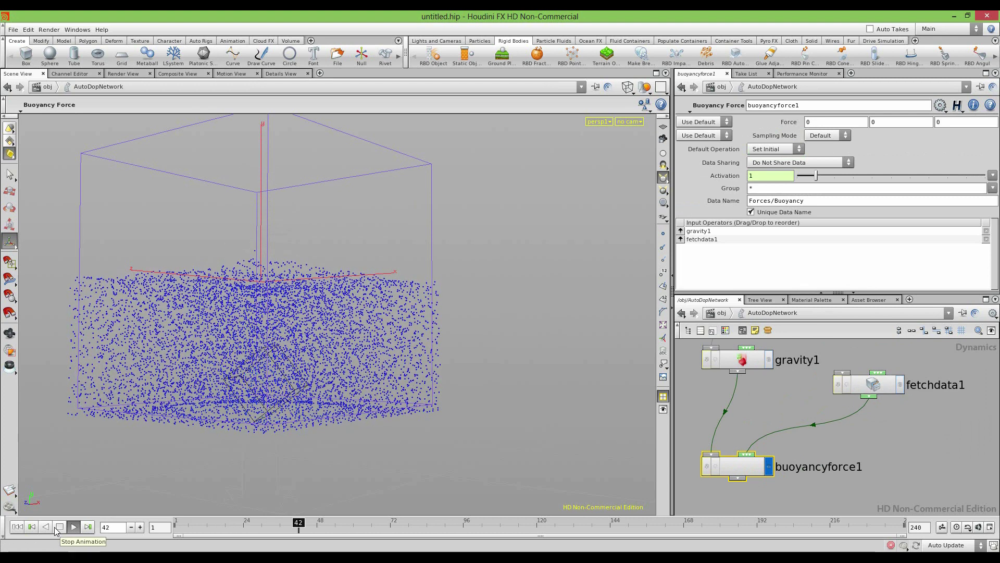
left_click(59, 527)
left_click(31, 526)
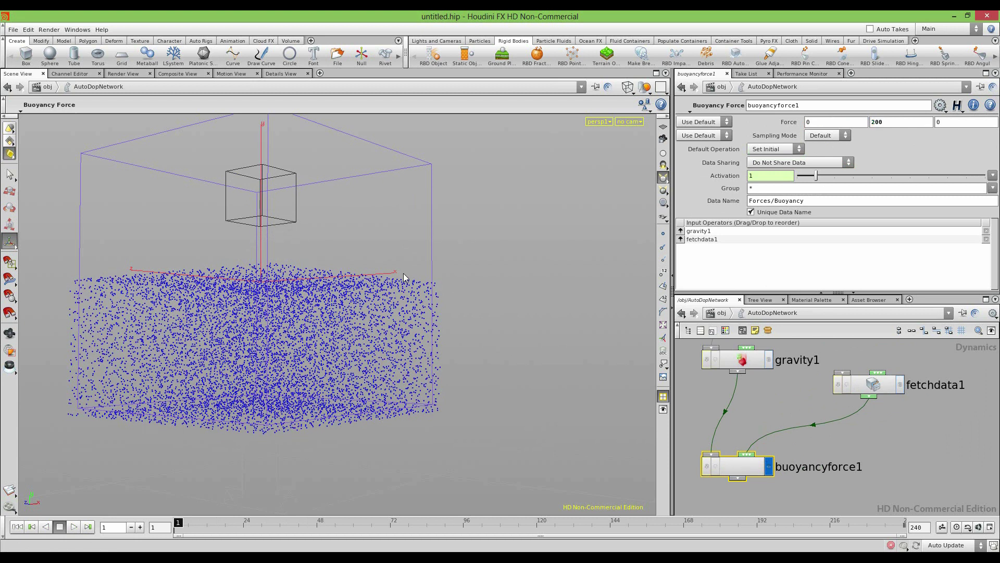
Set the buoyancy force's Y value to 200, play the simulation and return to the first frame
left_click(74, 526)
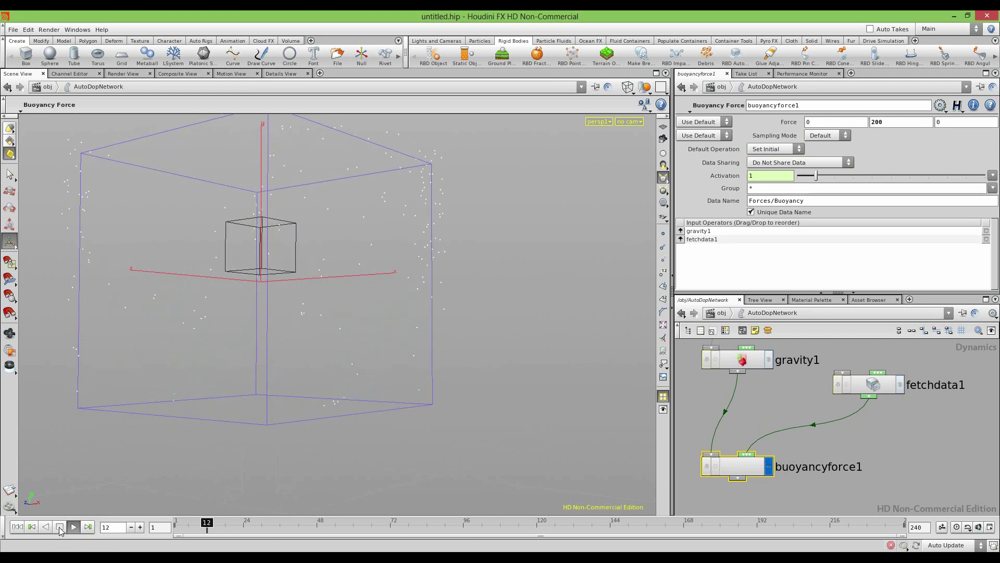
left_click(60, 526)
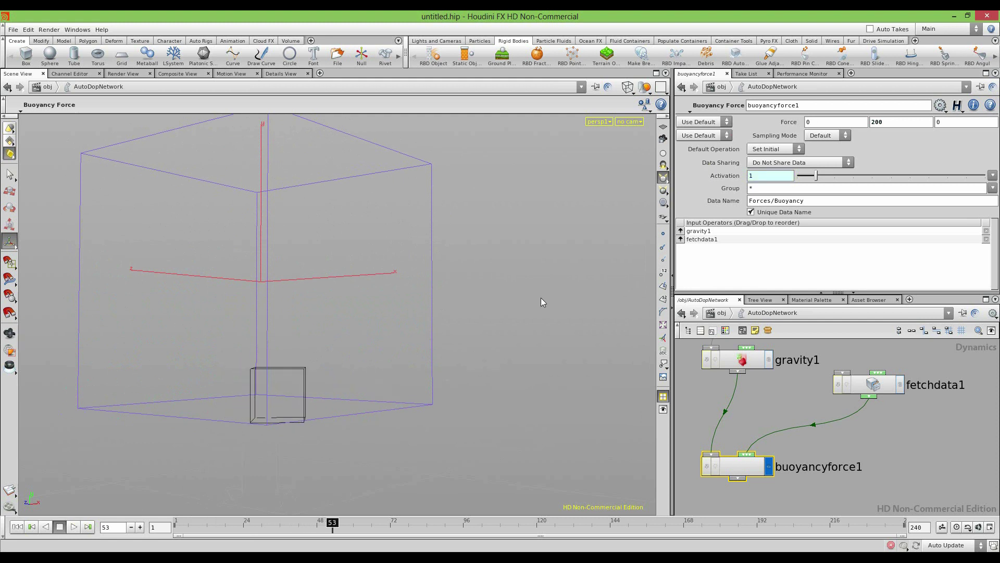
key("Escape")
key("h")
left_click_drag(183, 306, 119, 499)
key("Return")
left_click(17, 527)
Step through the opening frames one at a time, return to frame 1 and view the tank from a new angle
left_click(139, 526)
left_click(140, 527)
left_click(140, 527)
left_click(140, 526)
left_click(140, 526)
left_click(140, 527)
left_click(140, 528)
left_click(17, 527)
left_click_drag(306, 344, 219, 357, "alt")
right_click_drag(219, 357, 382, 366)
right_click_drag(303, 376, 306, 386)
middle_click_drag(306, 386, 342, 410)
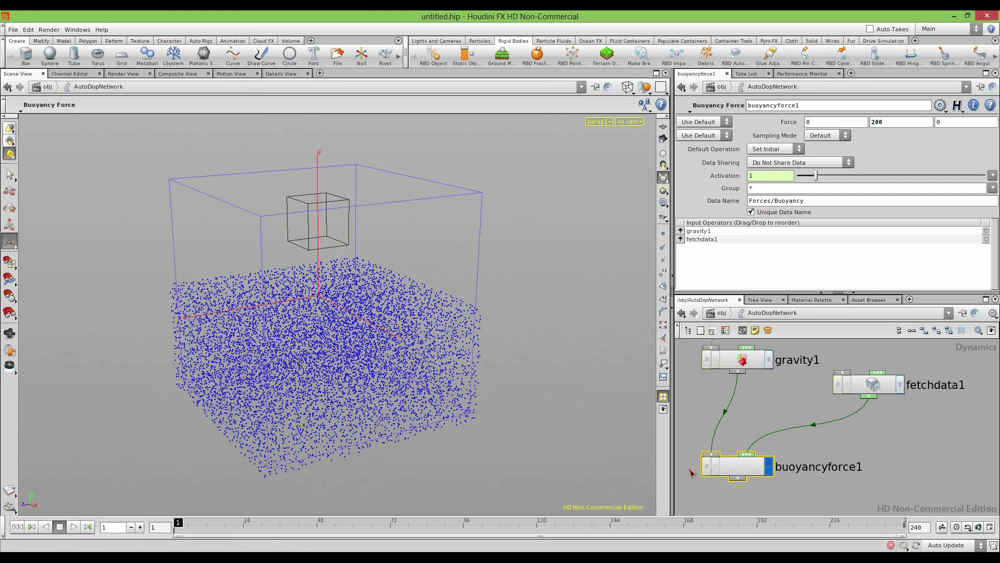
Exclude the tank from the buoyancy force by setting its Group to * ^fliptank
left_click(783, 189)
left_click_drag(760, 189, 721, 188)
left_click(992, 189)
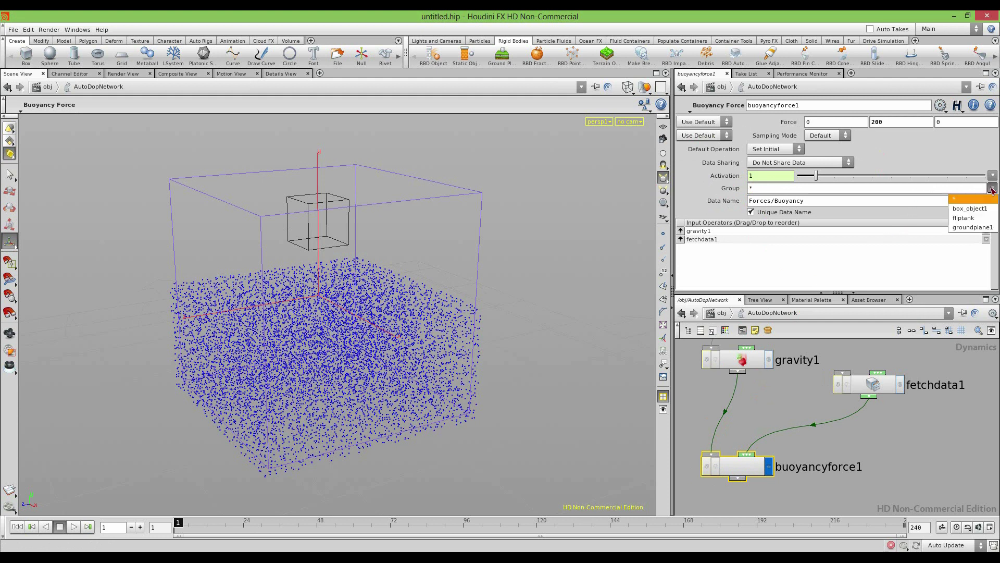
left_click(922, 192)
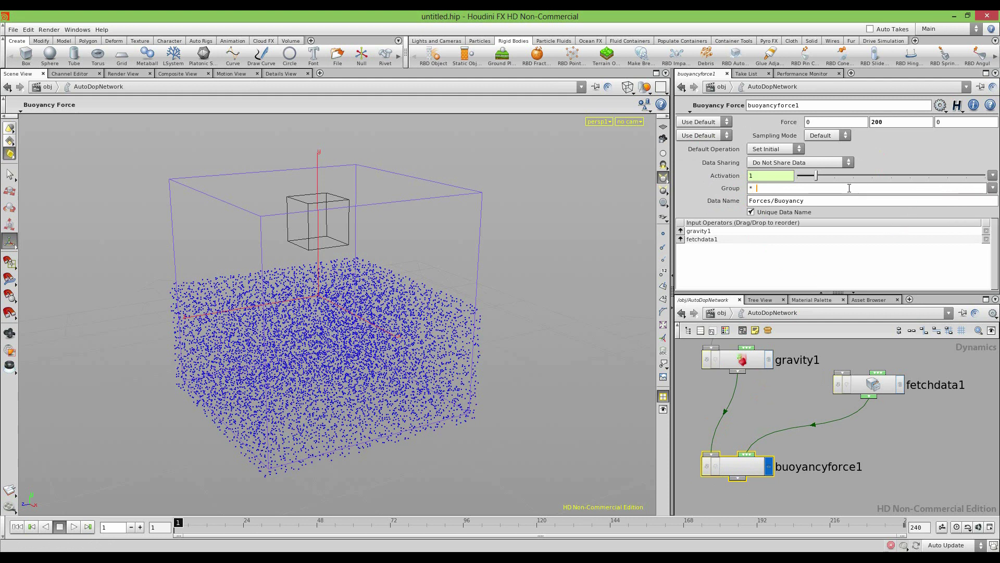
type("%^&")
left_click(992, 189)
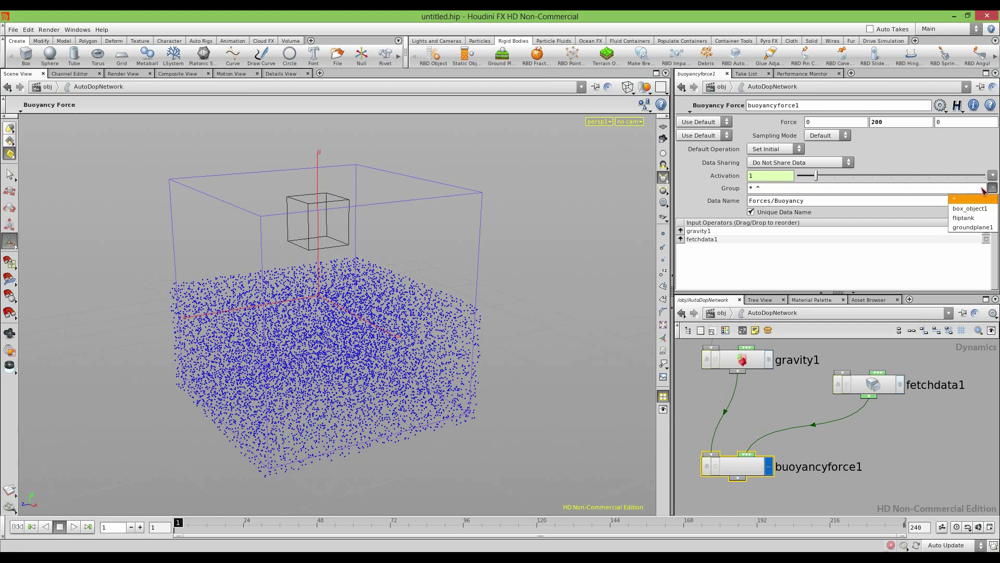
left_click(974, 218)
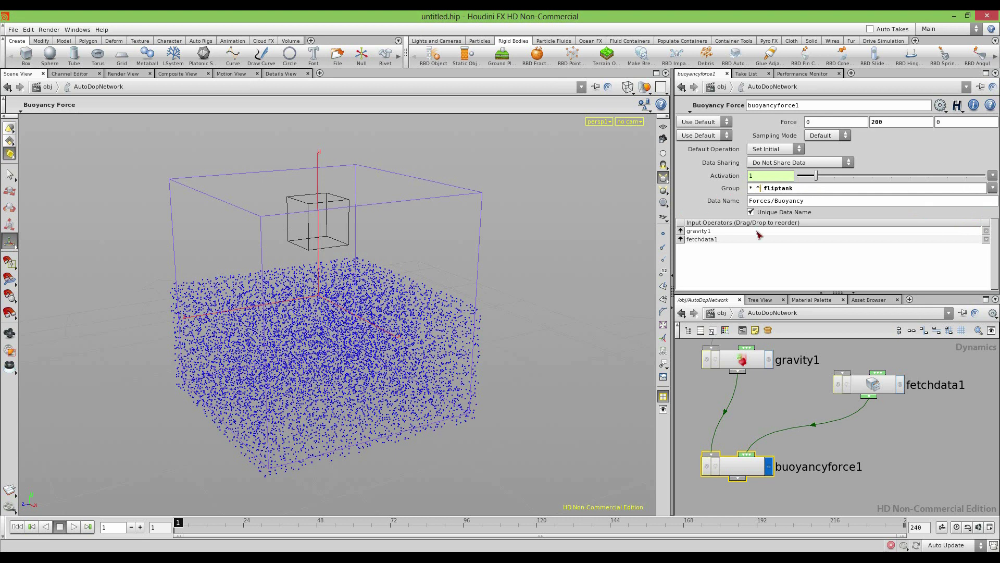
left_click(862, 430)
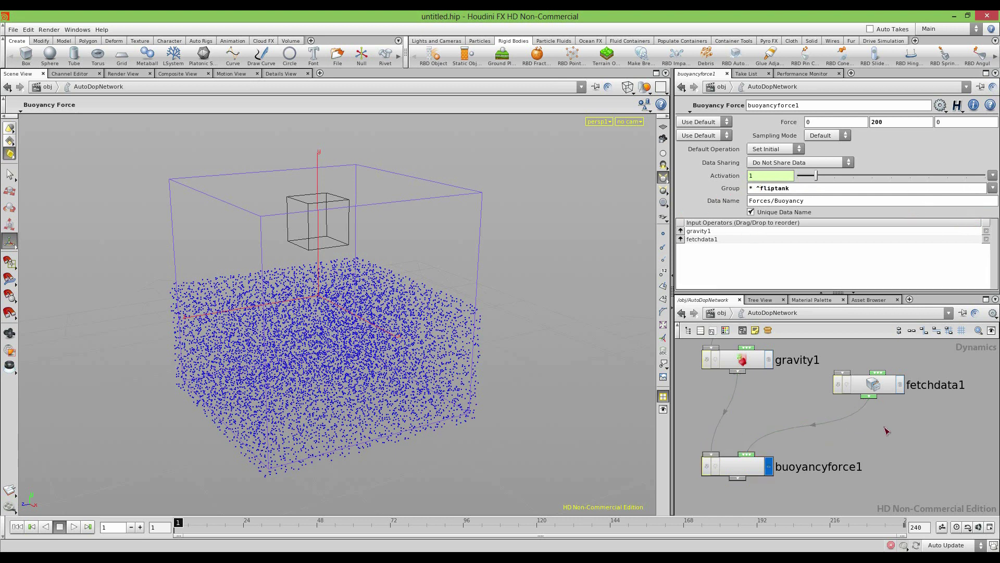
Play the simulation with the tank excluded, watch the box from a lower angle and return to the start
left_click(74, 528)
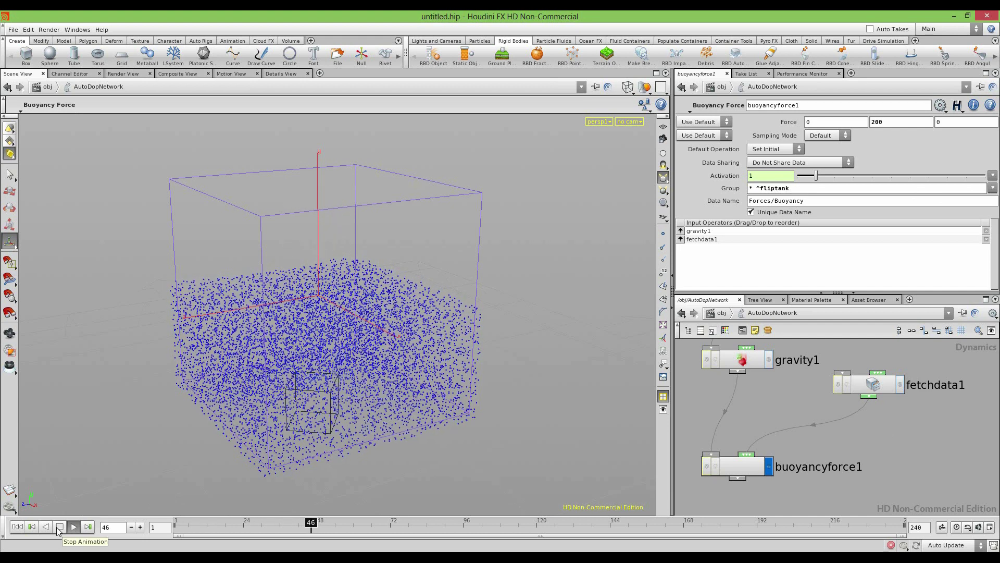
left_click_drag(290, 395, 314, 349, "alt")
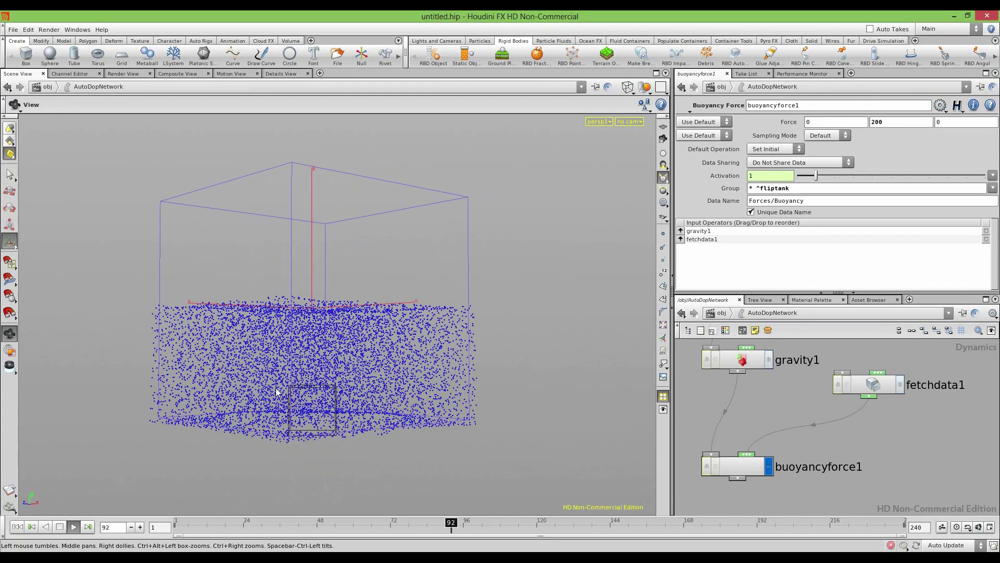
left_click(17, 527)
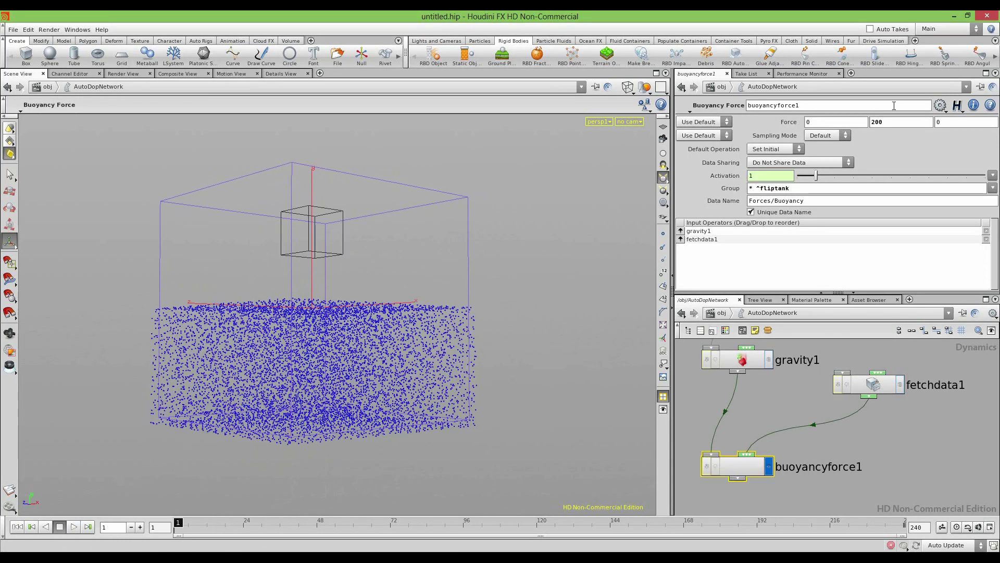
Set the buoyancy force's Y value to 600, play the simulation and rewind it
left_click(874, 122)
left_click(73, 526)
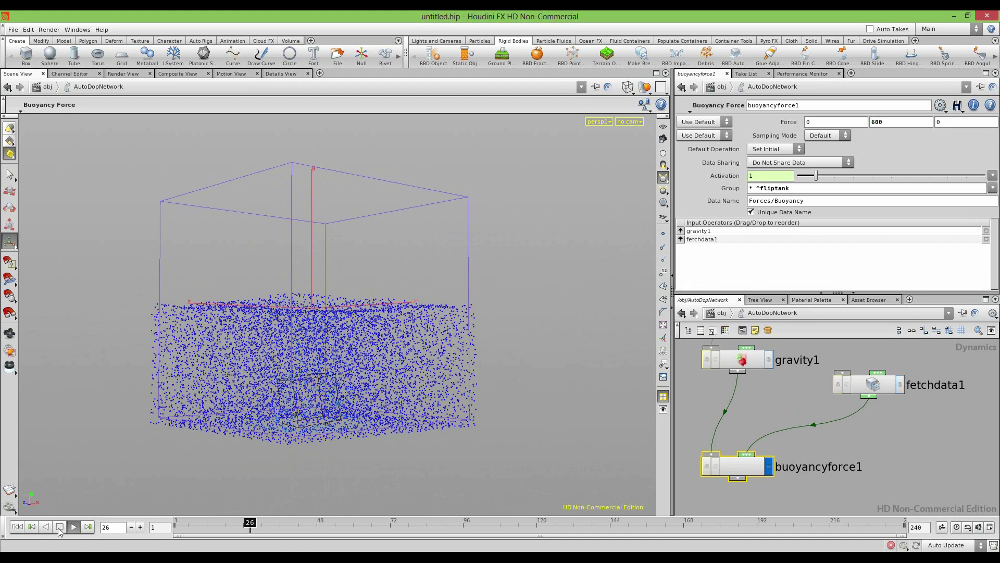
left_click(59, 526)
left_click(17, 527)
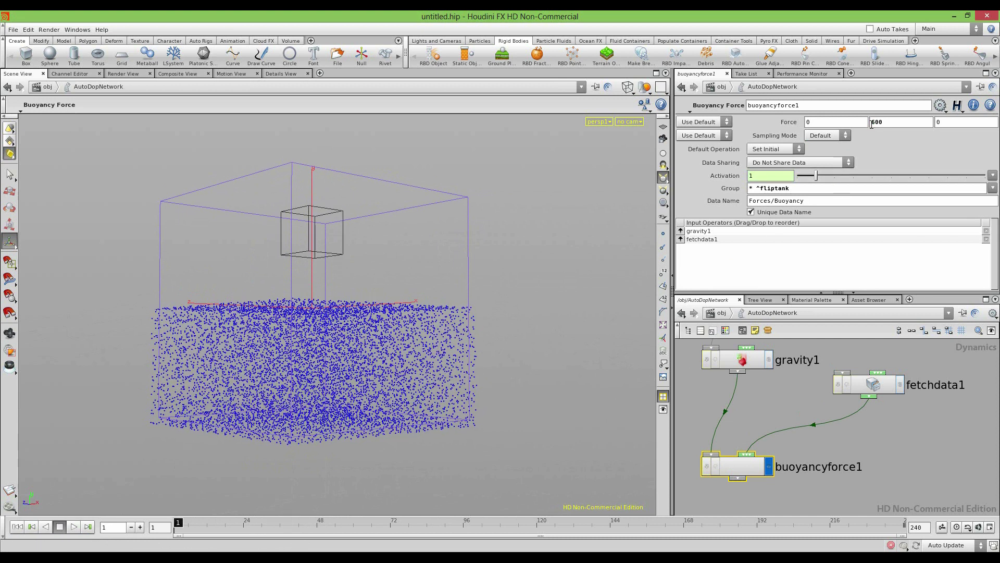
Raise the buoyancy force's Y value to 6000, play the simulation and rewind it
type("0")
key("Return")
left_click(73, 527)
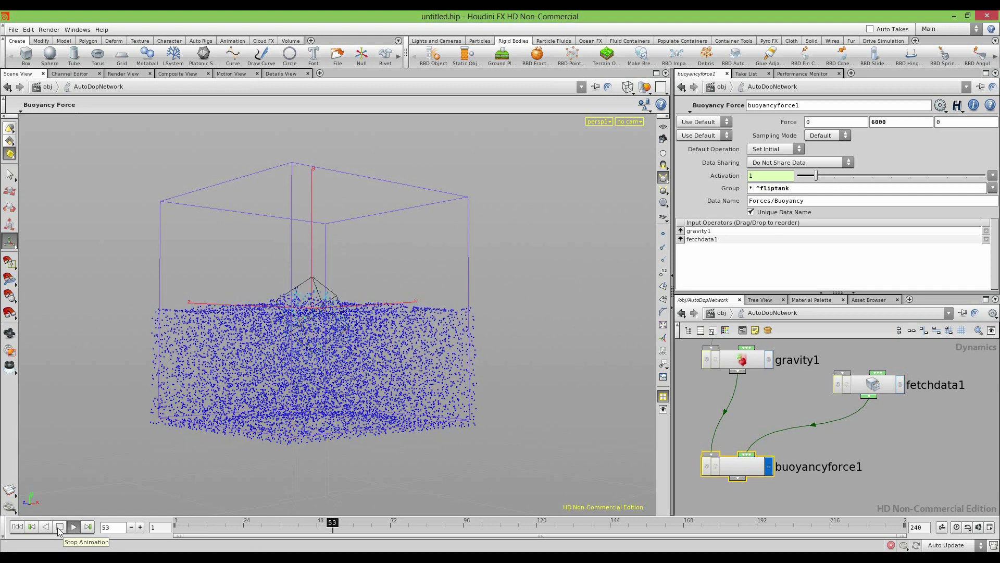
left_click(59, 528)
left_click(73, 527)
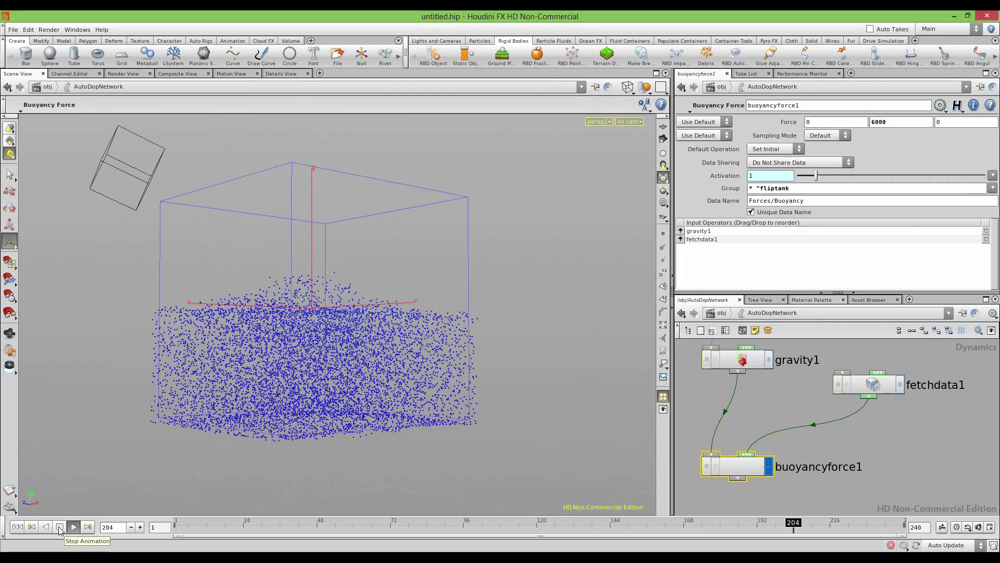
left_click(59, 527)
left_click(17, 526)
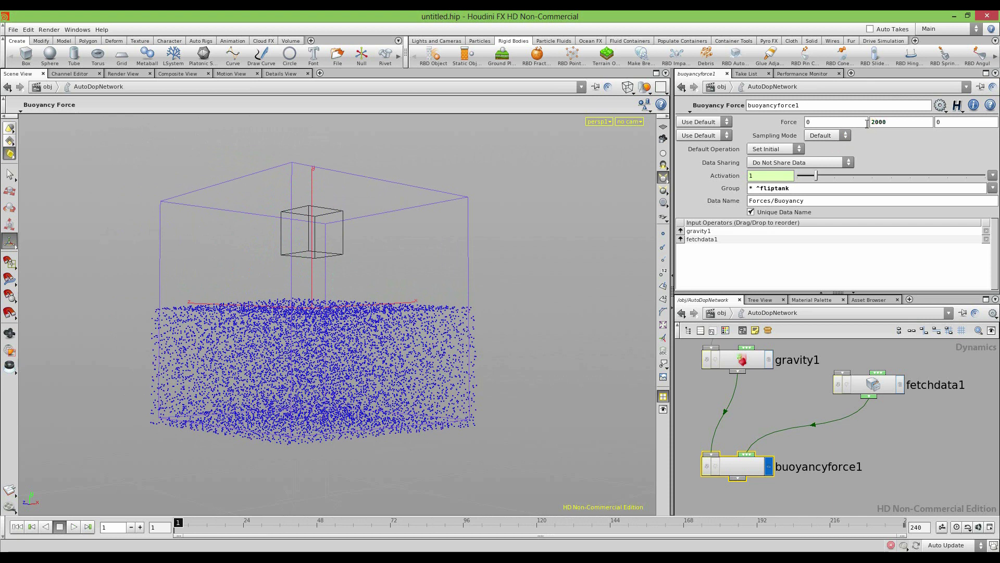
Lower the buoyancy force's Y value to 2000, play the simulation and rewind it
left_click(74, 527)
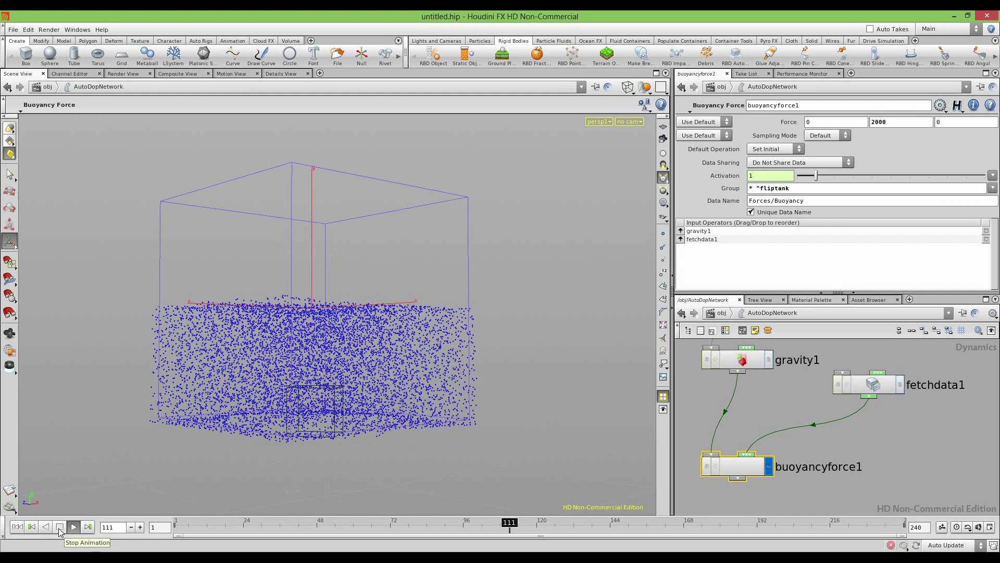
left_click(60, 530)
left_click(18, 528)
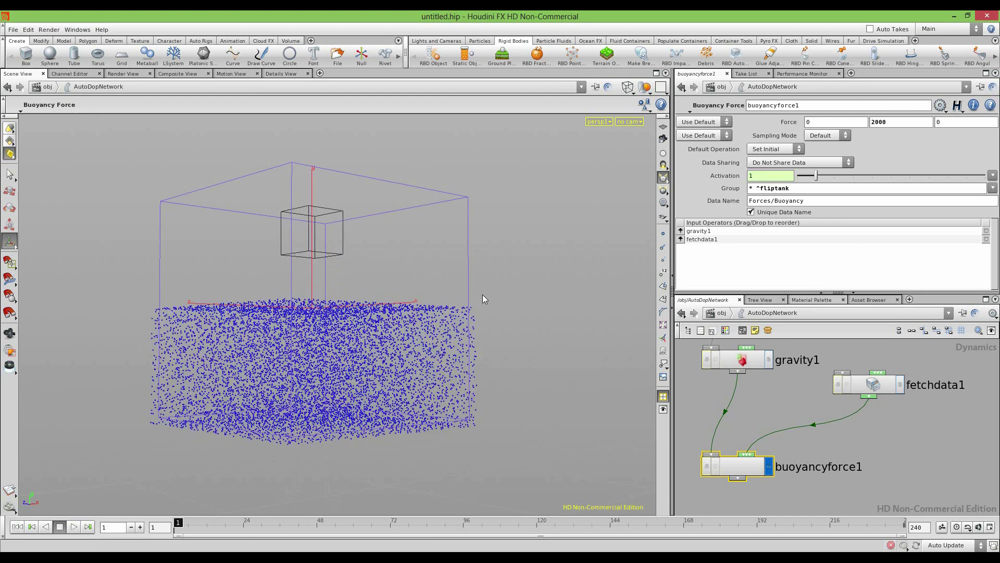
Set the buoyancy force's Y value to 2500, play the simulation and rewind it
key("Return")
left_click(73, 526)
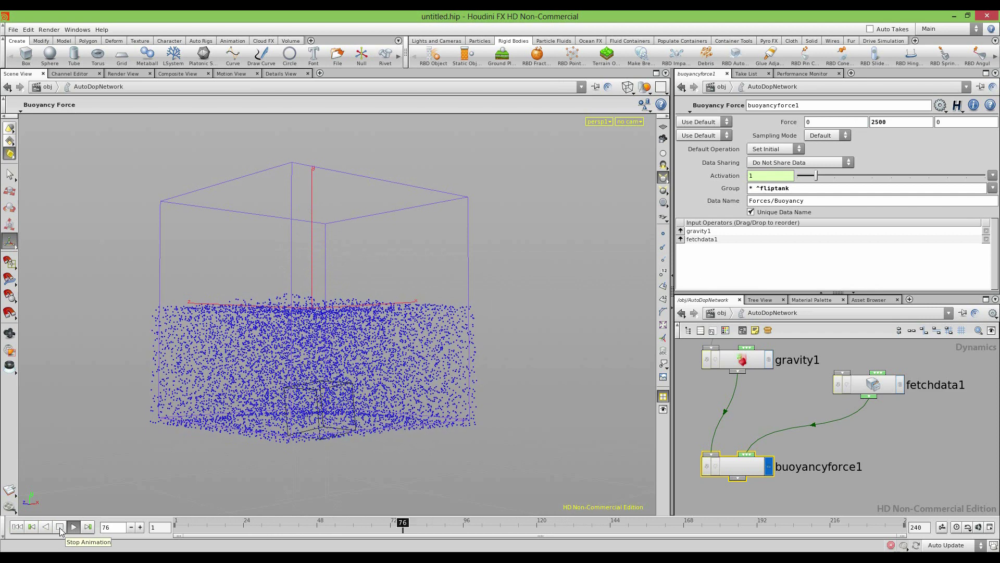
left_click(60, 531)
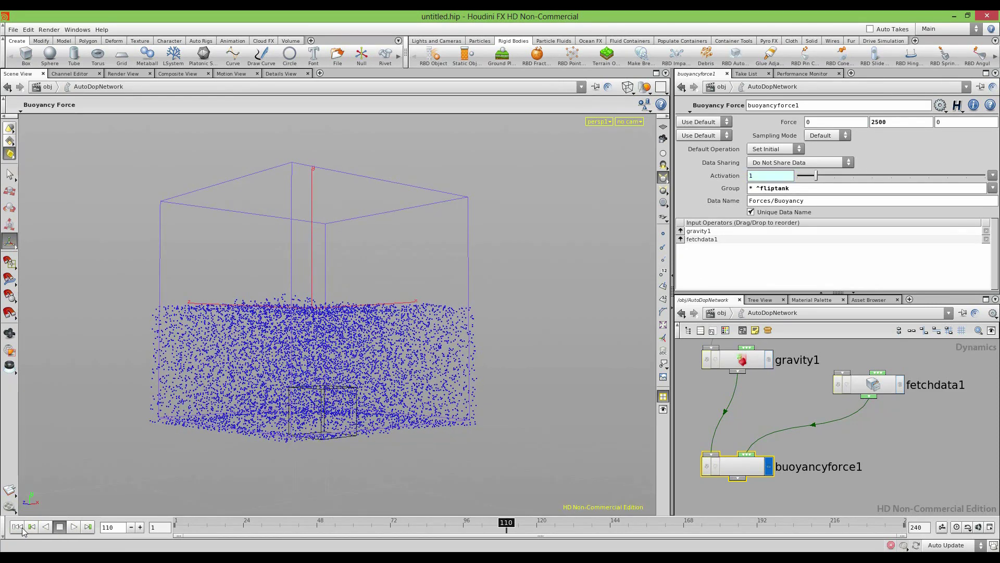
left_click(21, 528)
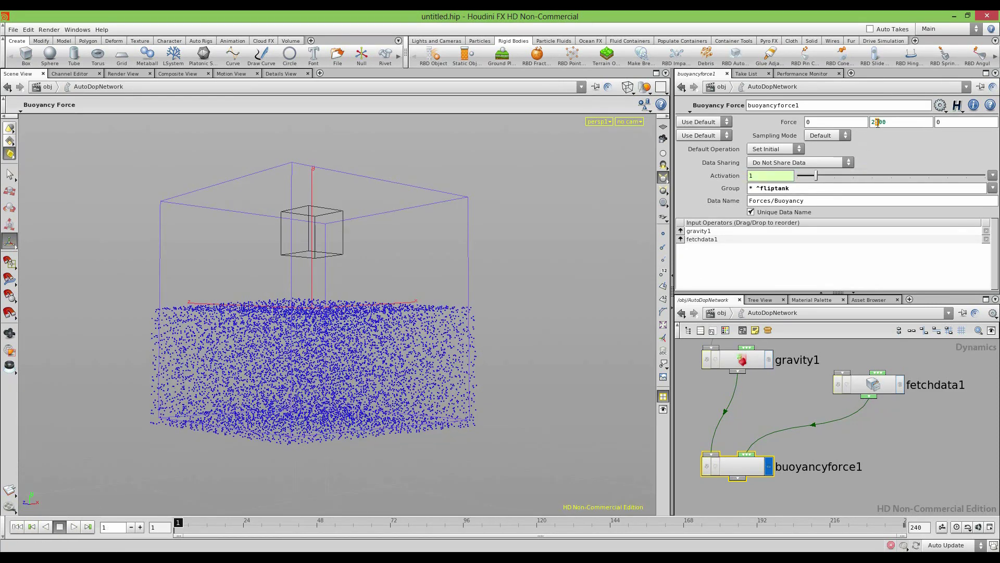
Set the buoyancy force's Y value to 2900, play the simulation and rewind it
left_click(74, 528)
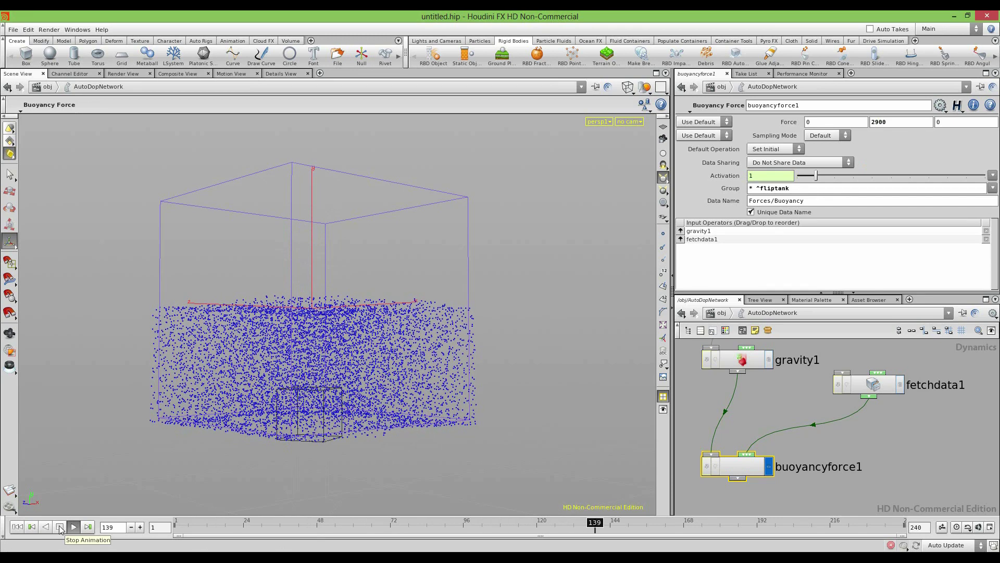
left_click(60, 526)
left_click(17, 527)
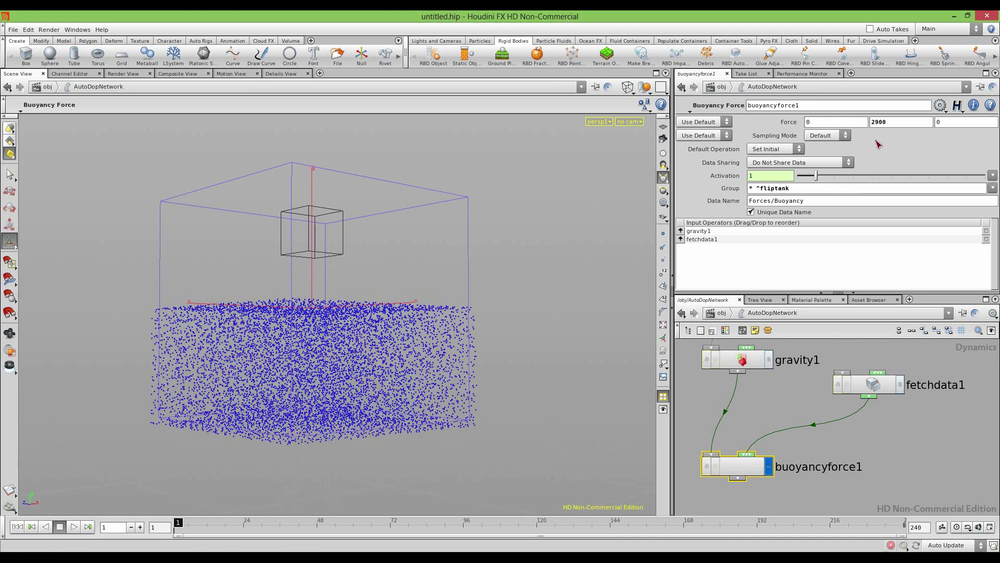
Select the box_object1 node and examine its physical properties, including density and mass
scroll(767, 427, "down", 3)
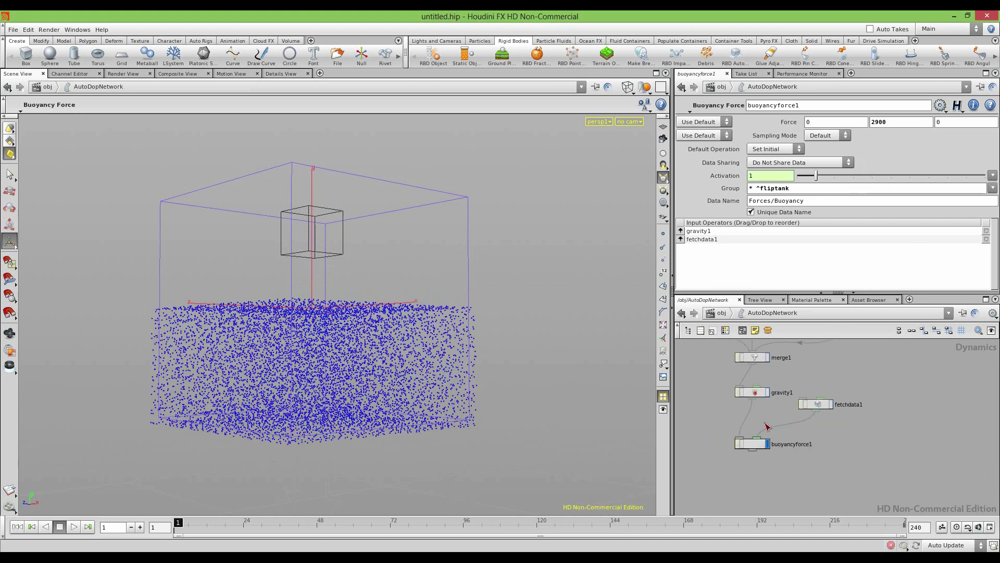
middle_click_drag(727, 416, 748, 503)
middle_click_drag(750, 391, 734, 465)
middle_click_drag(827, 442, 889, 418)
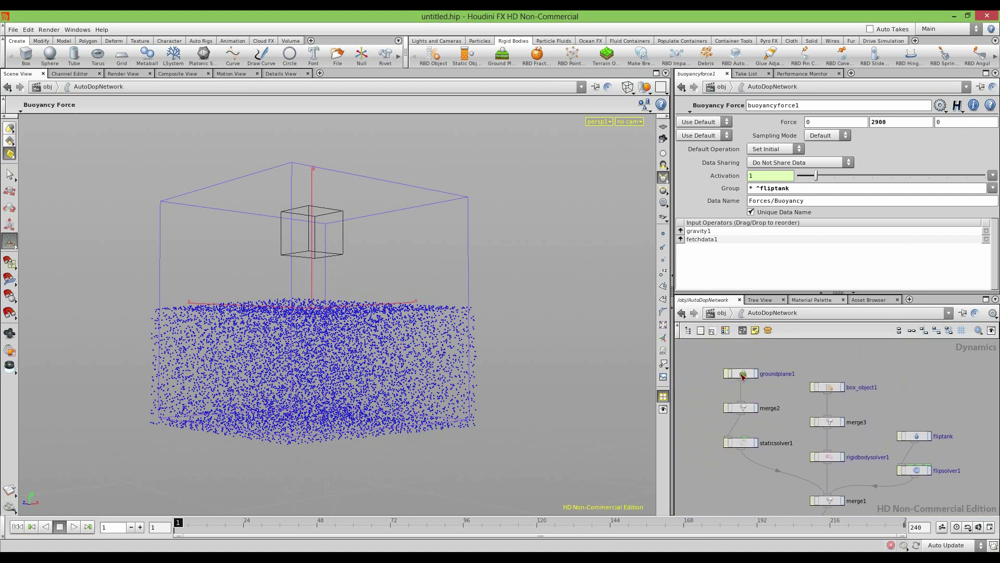
left_click(831, 388)
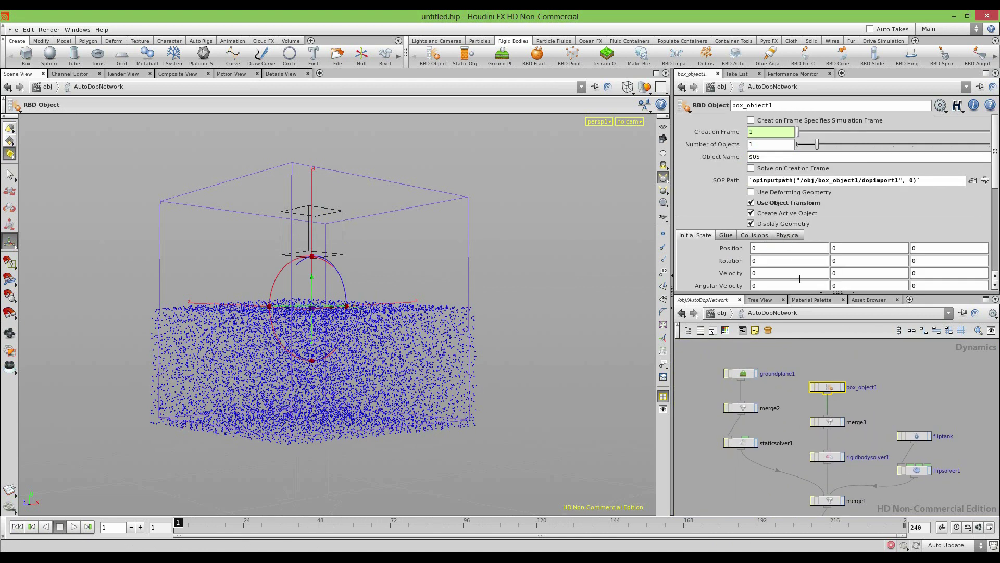
left_click(789, 235)
scroll(812, 182, "down", 2)
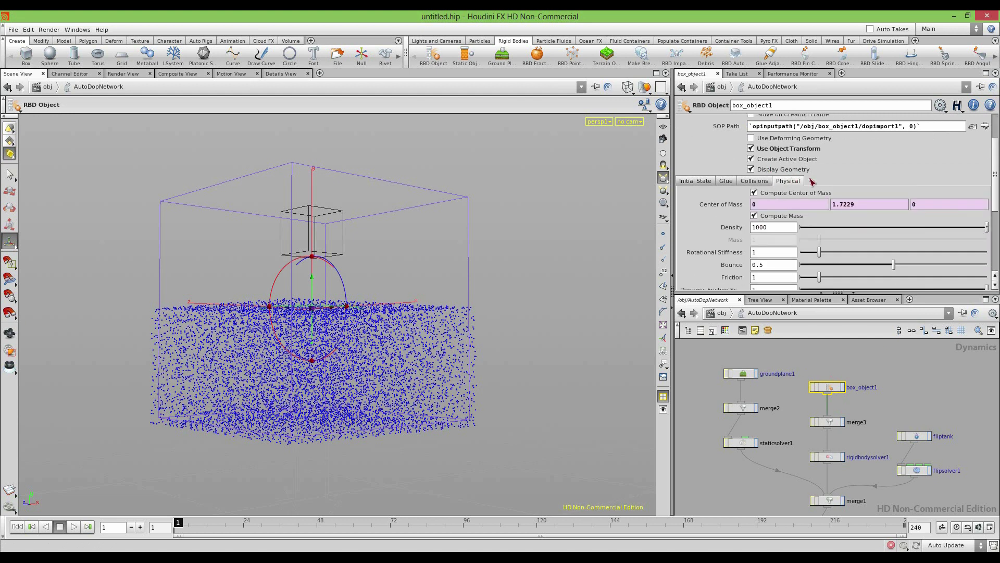
scroll(764, 188, "down", 2)
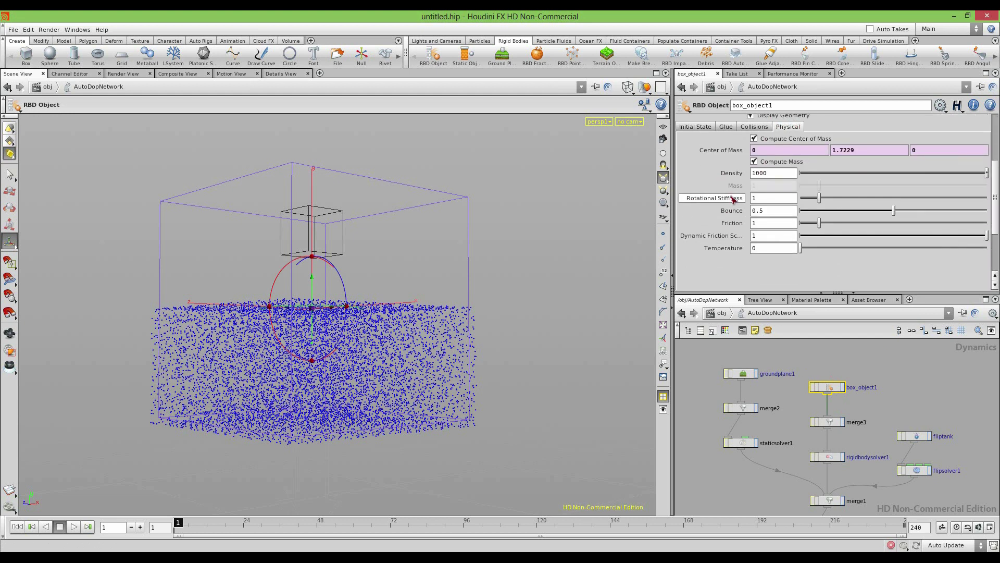
Turn off Compute Mass in box_object1's physical properties and set its mass to 1
left_click(755, 162)
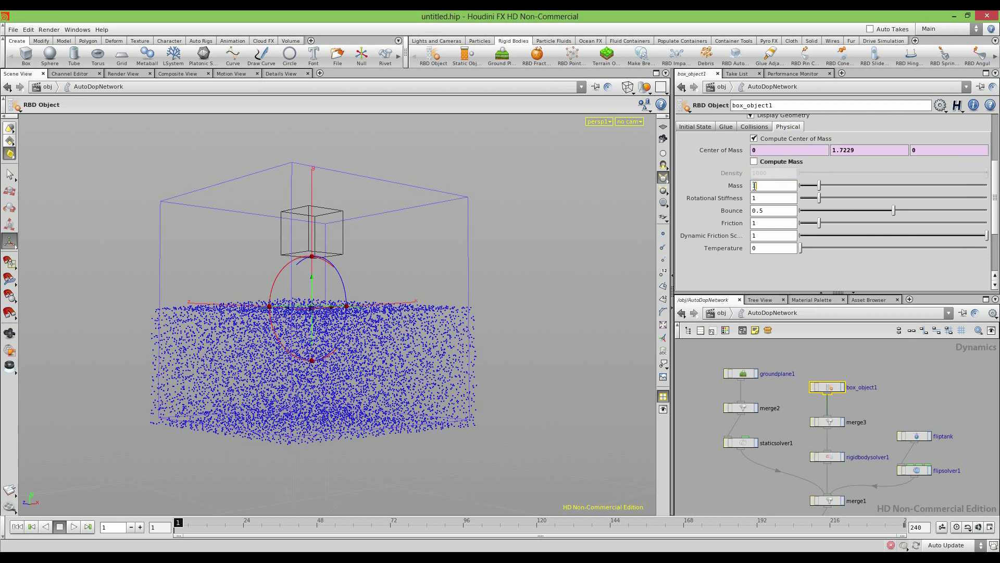
left_click(60, 527)
left_click(18, 527)
type("00")
key("Return")
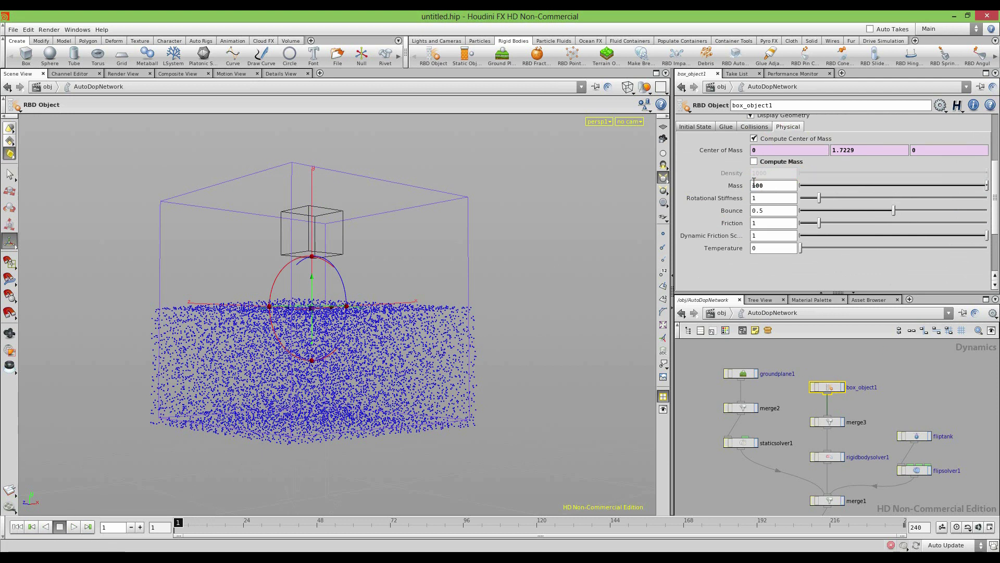
key("BackSpace")
key("Return")
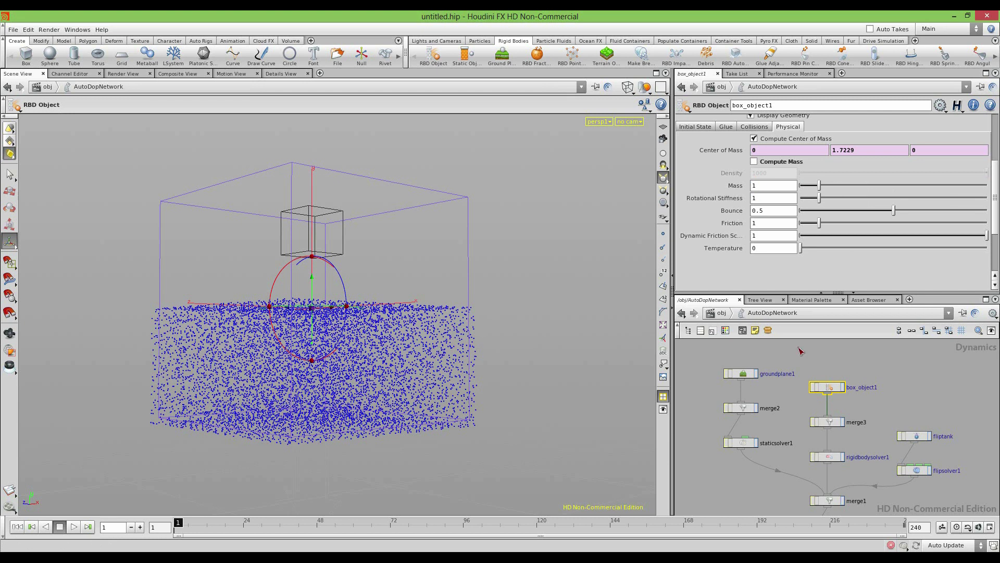
Set buoyancyforce1's Y force to 29, play the simulation and rewind it
scroll(826, 484, "up", 3)
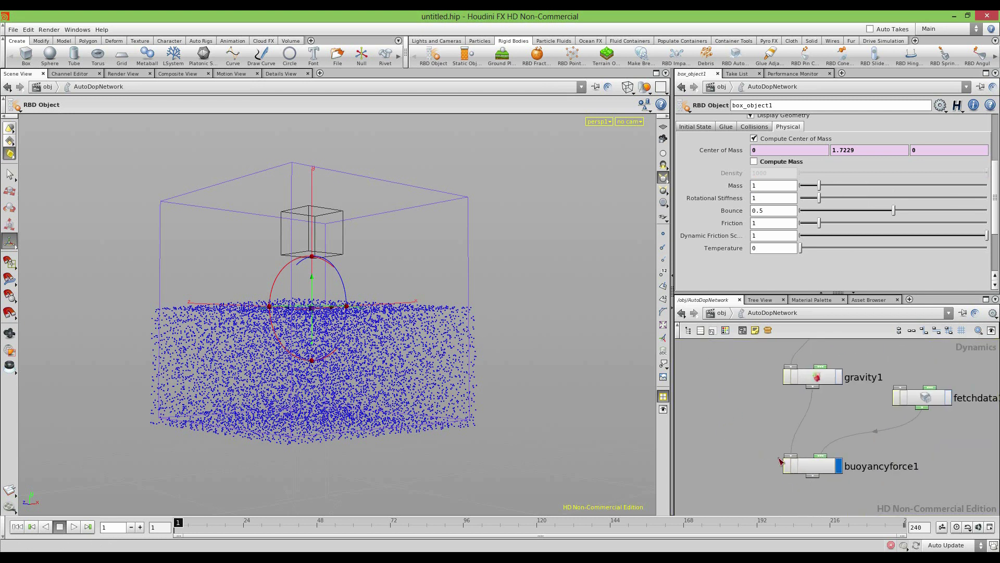
left_click(813, 464)
left_click(73, 526)
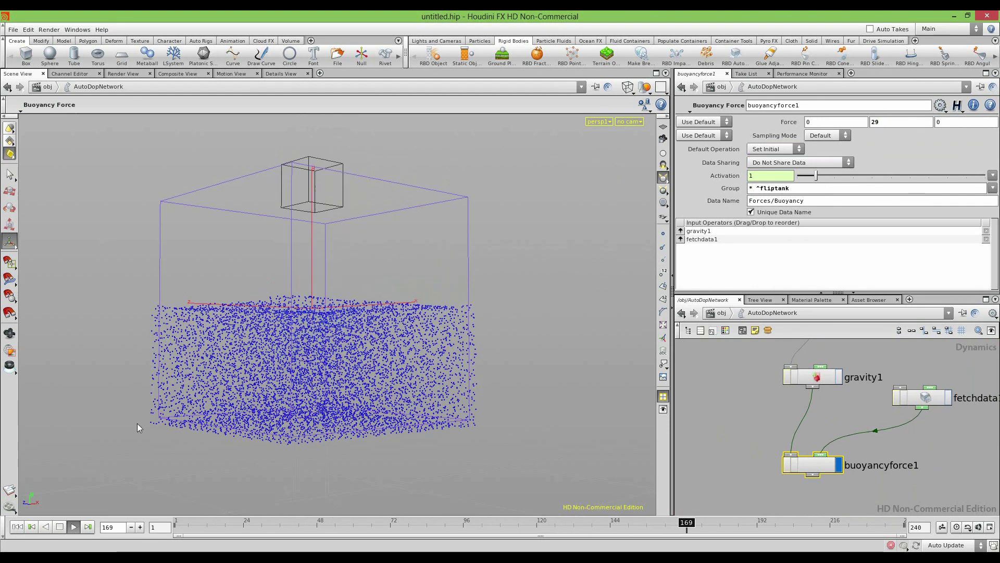
left_click(17, 526)
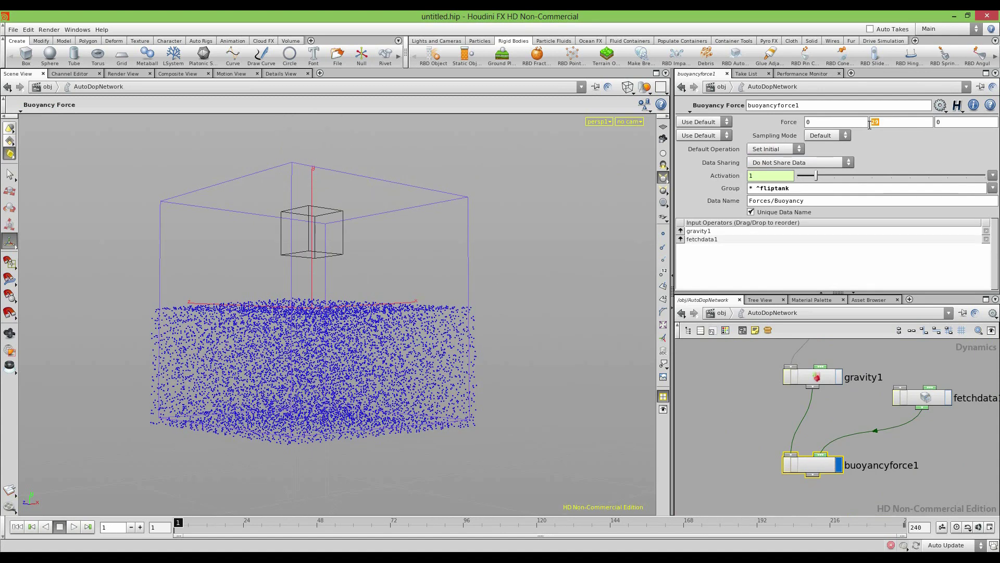
Set the buoyancy force's Y value to 10, play the simulation and rewind it
type("10")
key("Return")
left_click(74, 526)
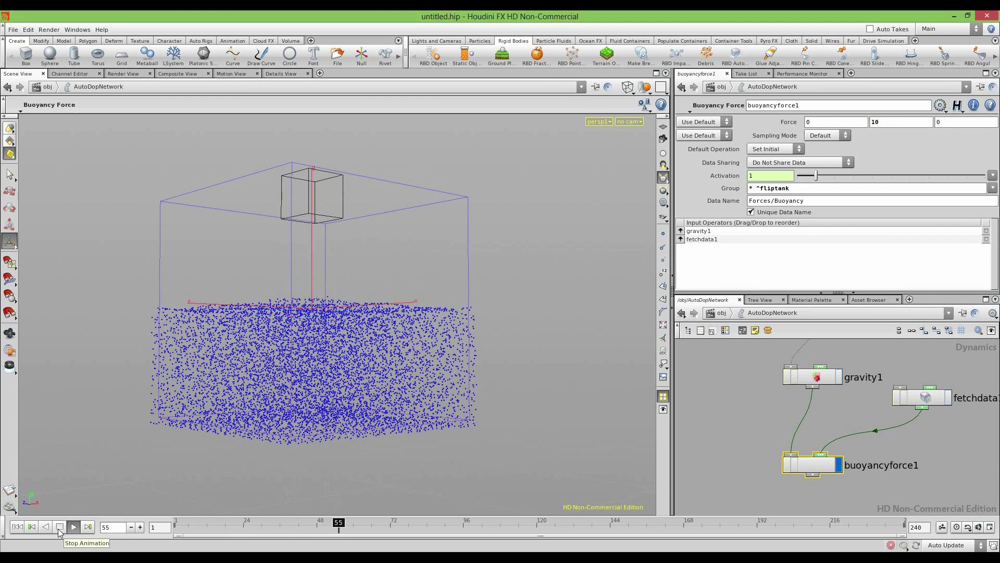
left_click(59, 527)
left_click(17, 526)
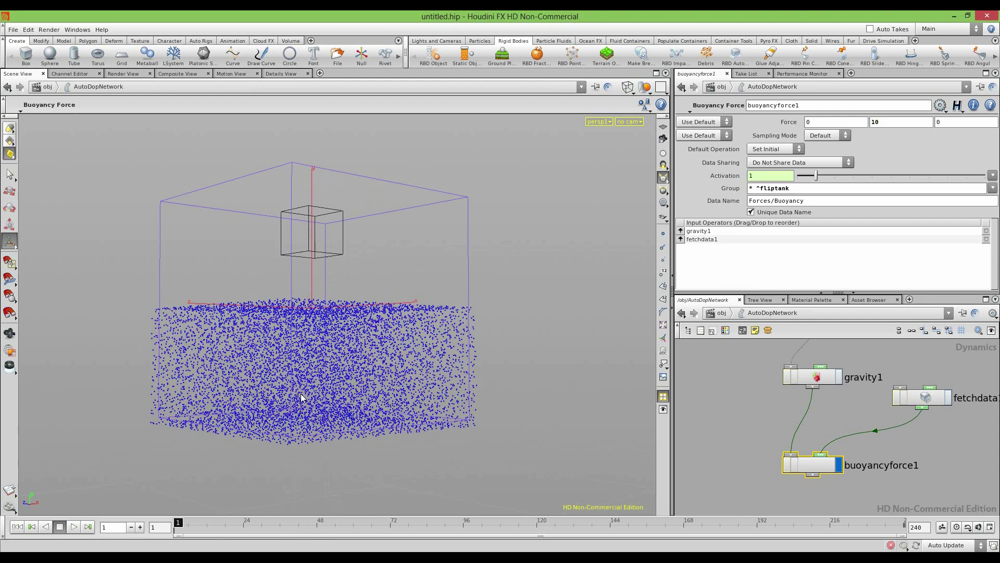
Lower the buoyancy force's Y value to 3, play the simulation and rewind it
left_click_drag(882, 123, 857, 125)
left_click(70, 527)
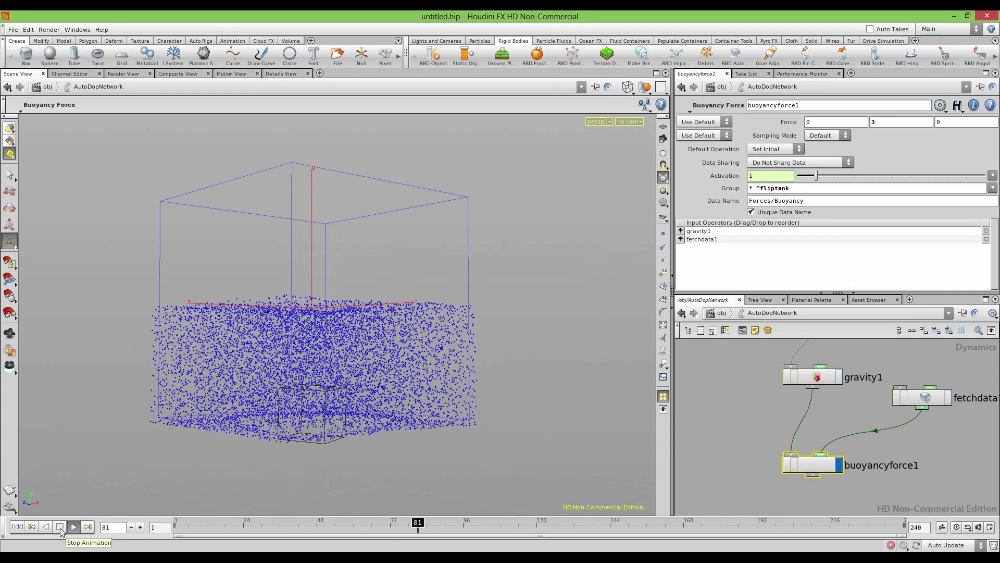
left_click(60, 527)
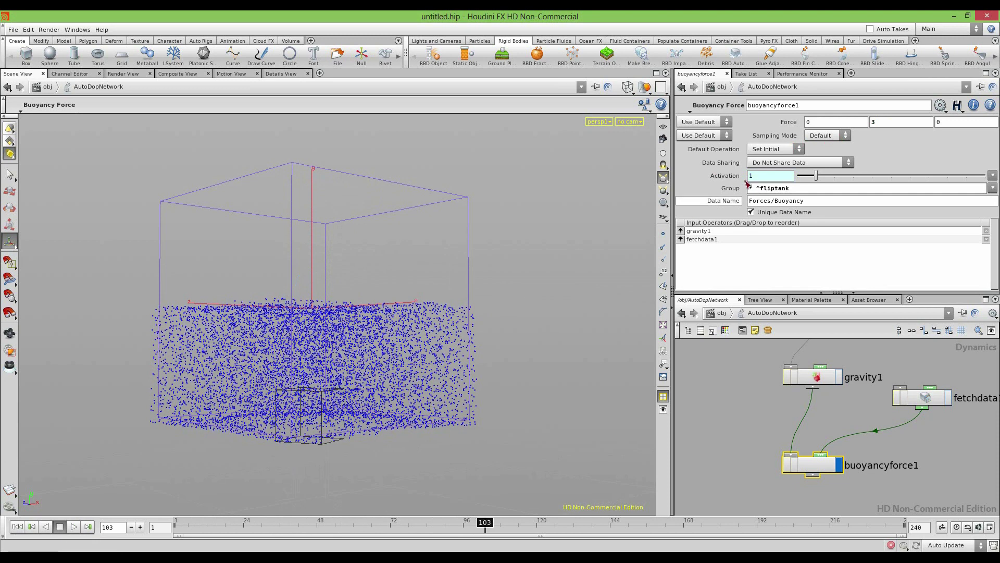
left_click(18, 527)
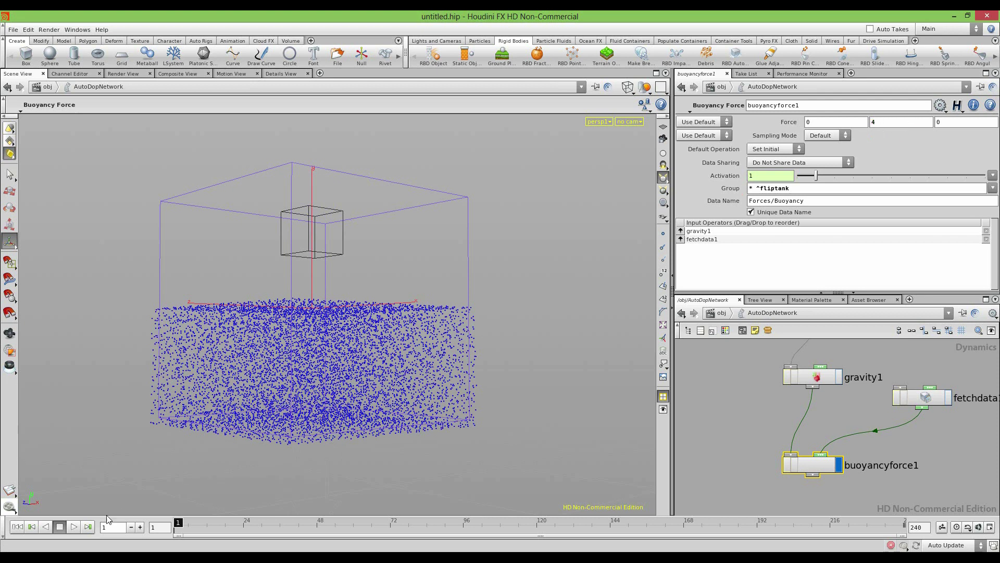
Raise the buoyancy force's Y value to 4, play the simulation and rewind it
left_click(74, 527)
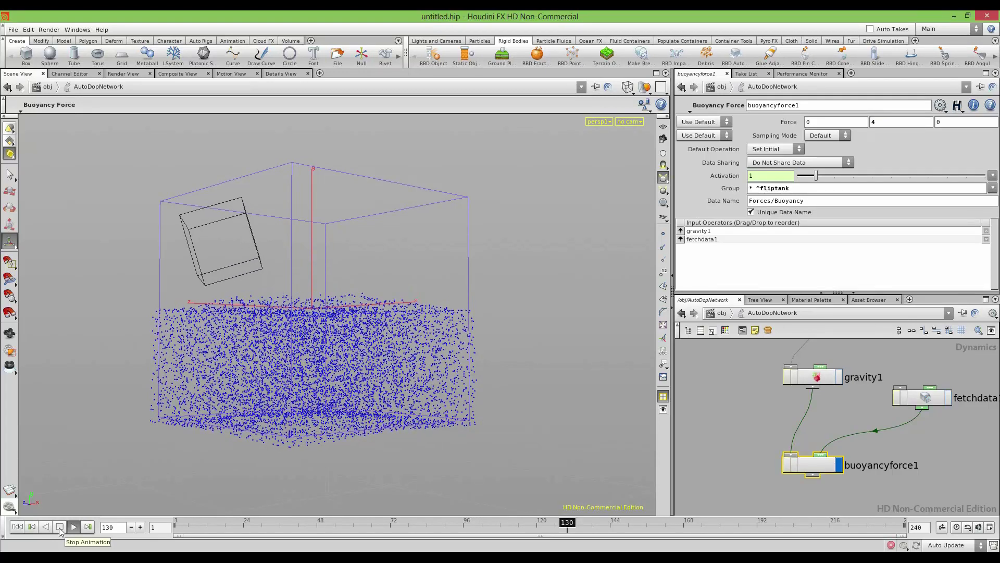
left_click(59, 527)
left_click(17, 527)
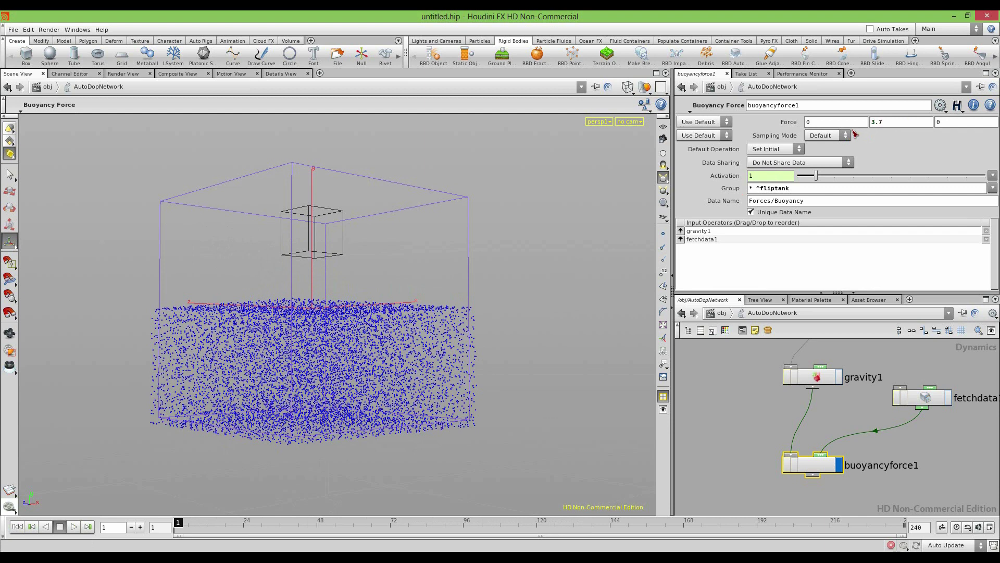
Test buoyancy Y values of 3.7 and 3.2, playing and rewinding the simulation for each
left_click(74, 527)
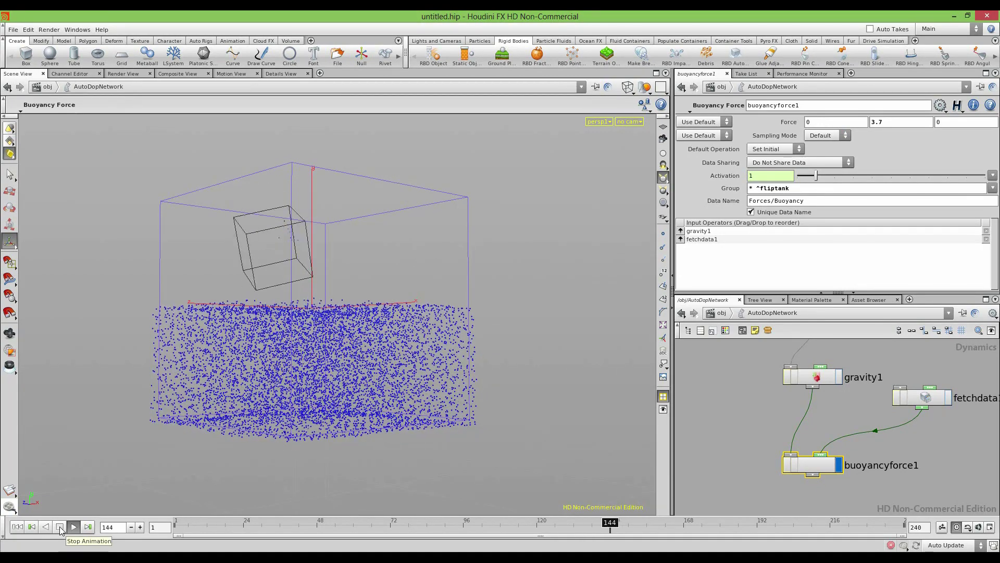
left_click(60, 526)
left_click(17, 526)
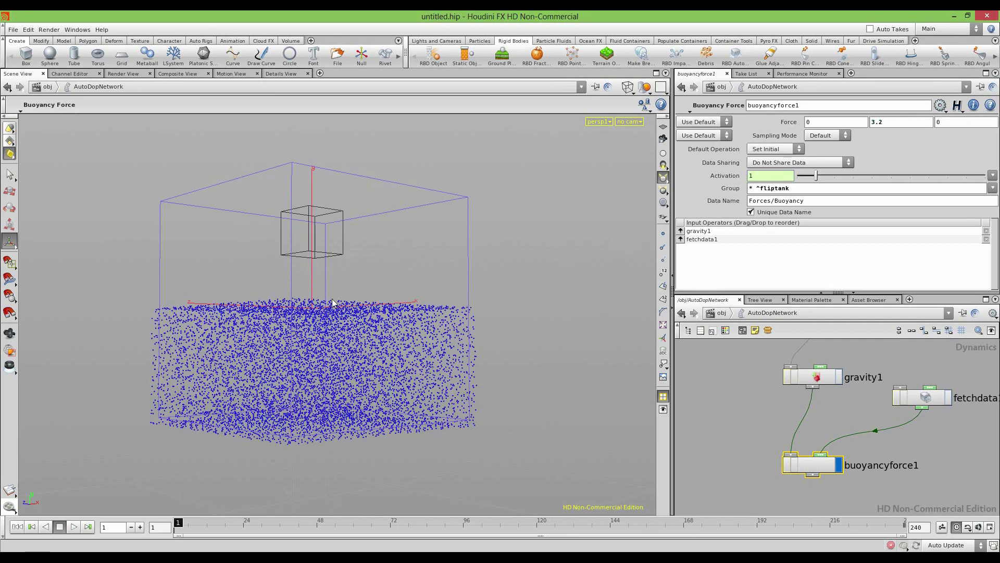
left_click(74, 527)
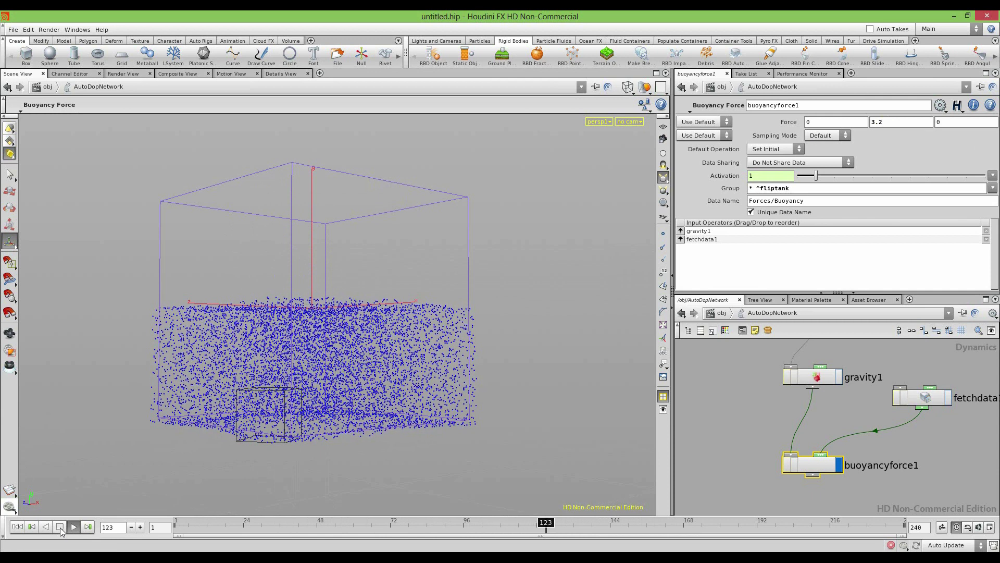
left_click(17, 527)
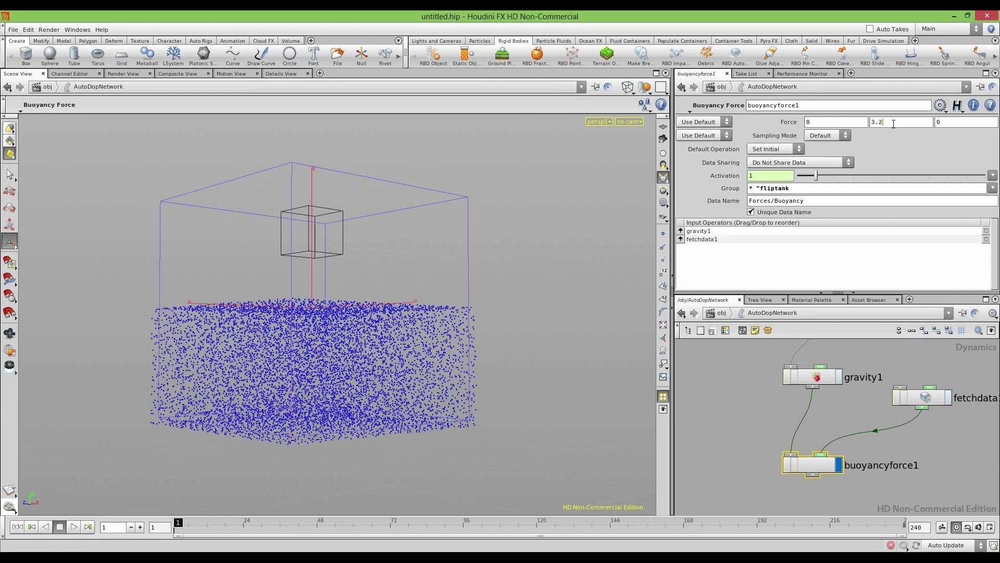
Test buoyancy Y values of 3.29 and 3.5, playing and rewinding the simulation for each
left_click(73, 527)
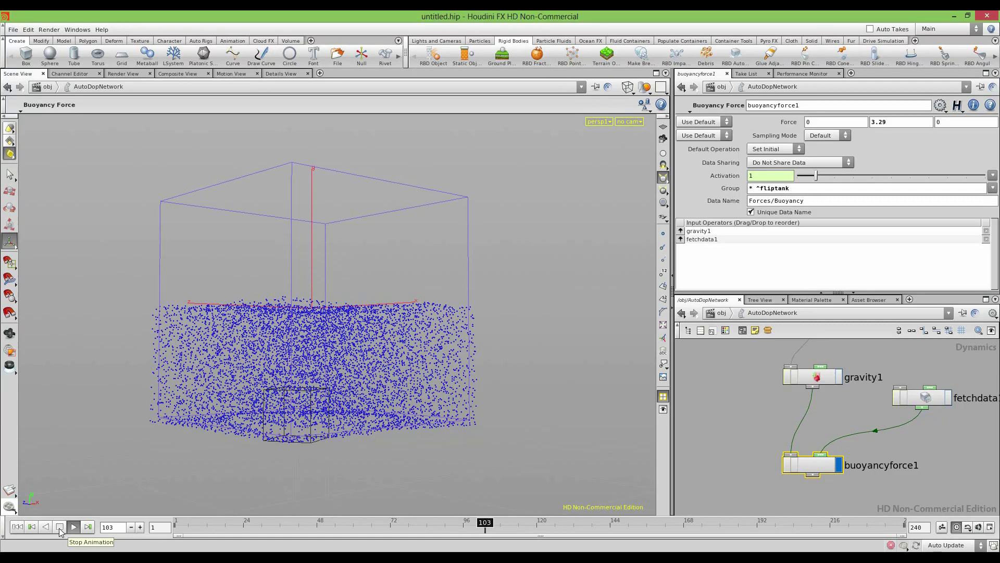
left_click(59, 527)
left_click(18, 526)
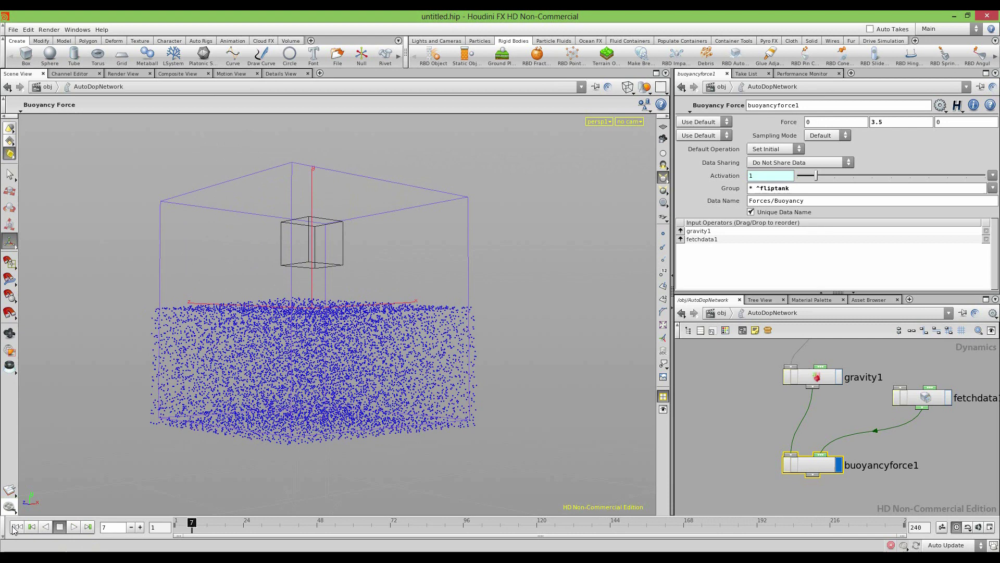
left_click(58, 527)
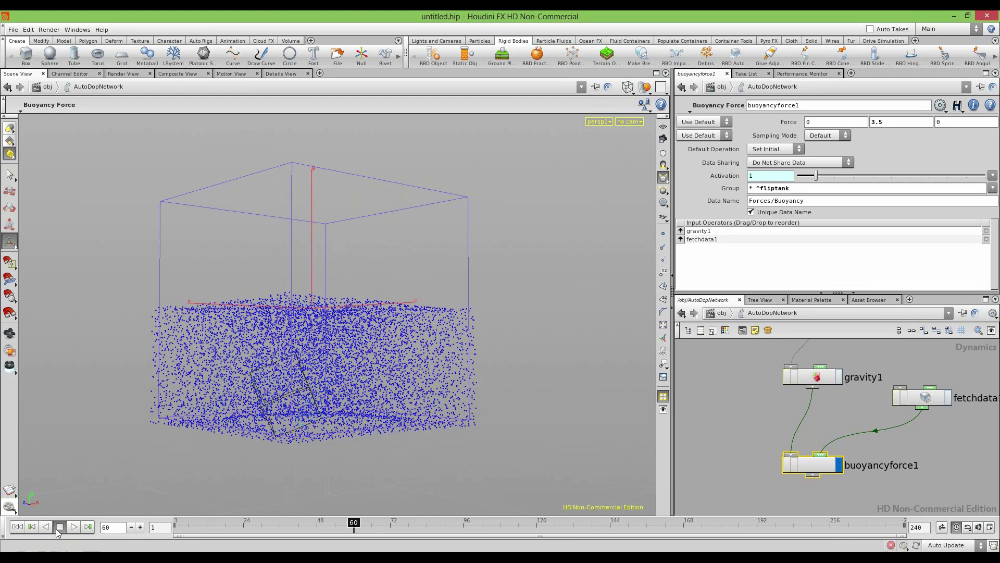
left_click(20, 527)
Set the viscosity in the fliptank node's physical properties to 0.00001
scroll(735, 425, "down", 2)
scroll(734, 424, "down", 1)
middle_click_drag(726, 402, 691, 511)
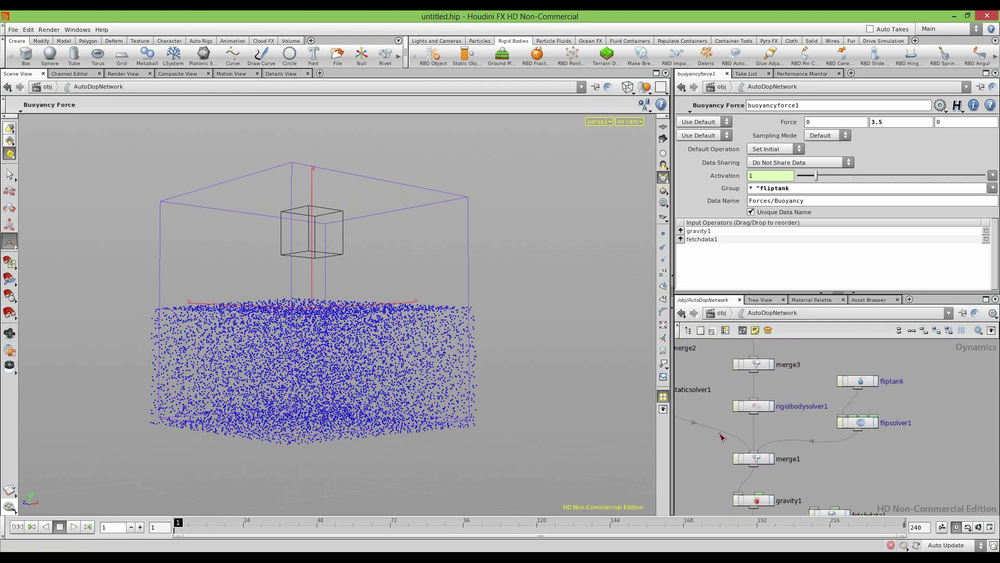
middle_click_drag(718, 411, 731, 470)
left_click(877, 440)
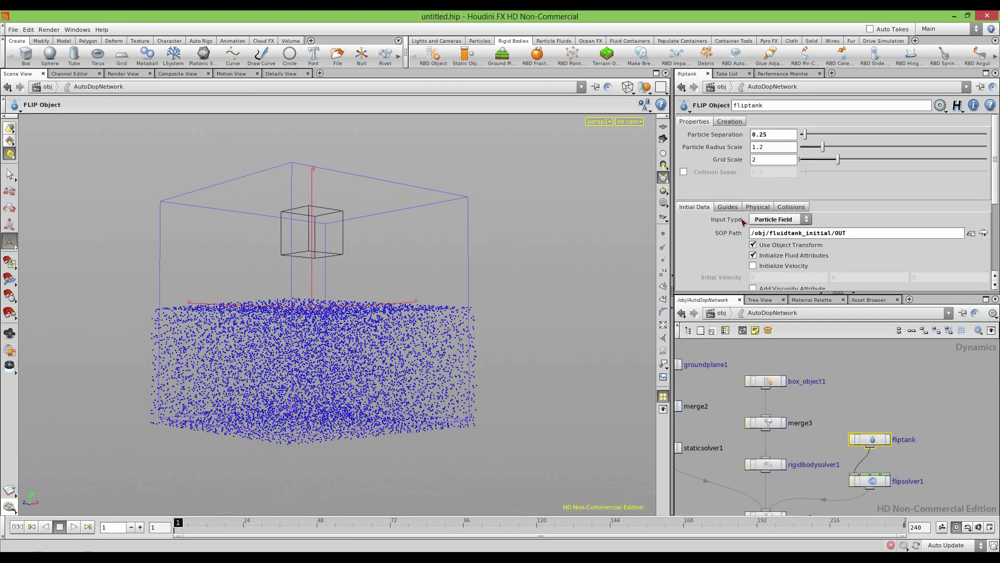
left_click(758, 208)
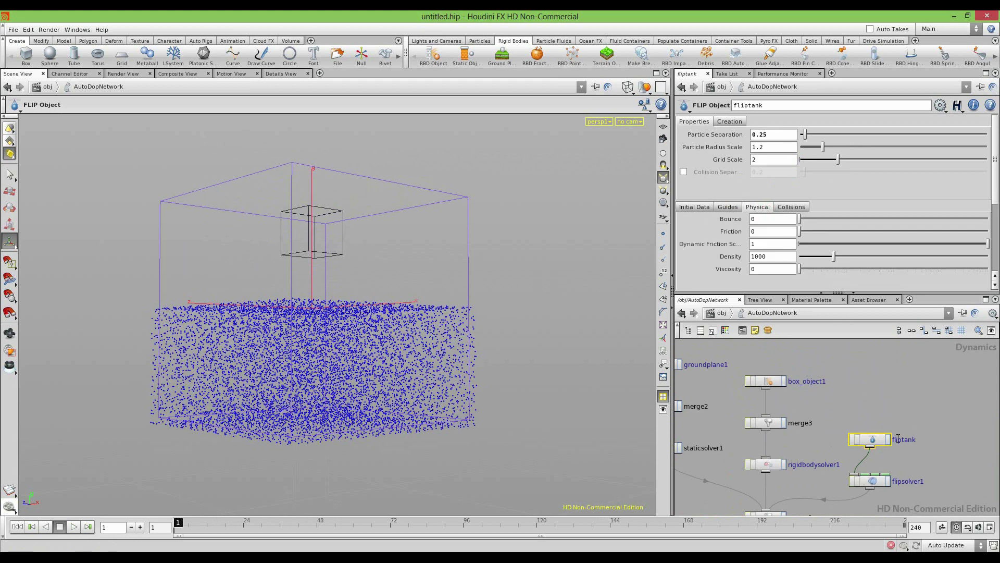
double_click(753, 270)
type(".00001")
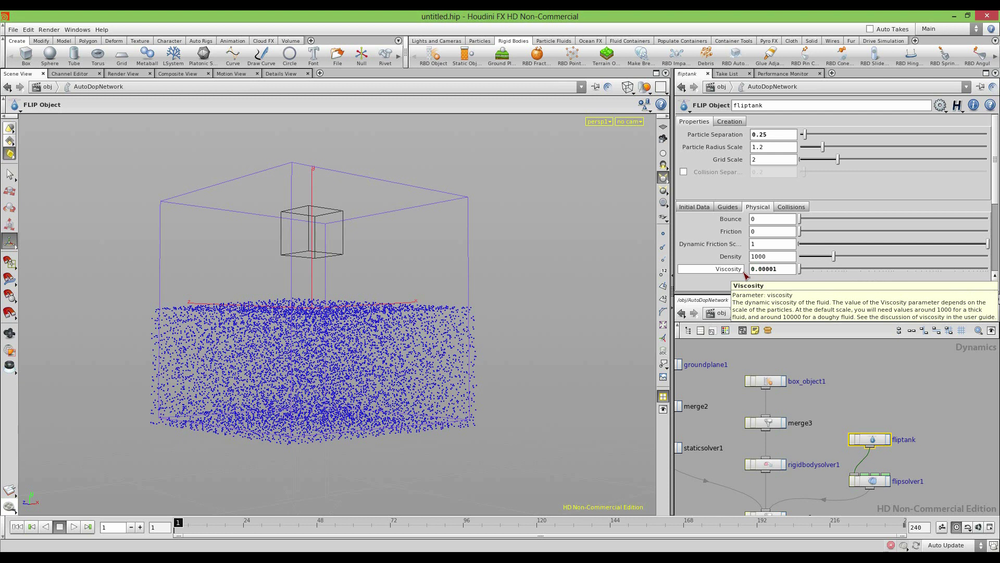
Enable viscosity in flipsolver1's volume motion settings, play the simulation and rewind it
left_click(873, 486)
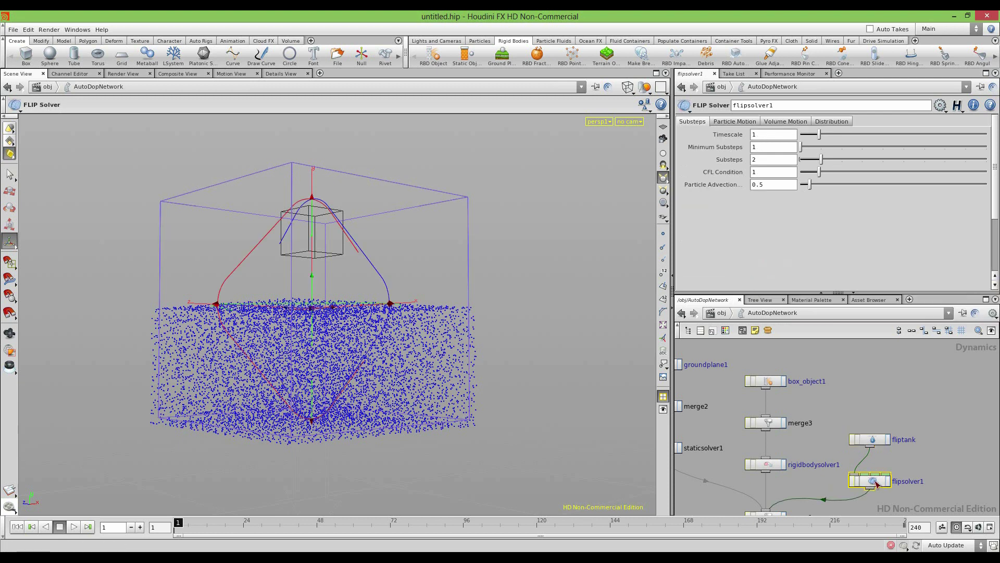
left_click(748, 122)
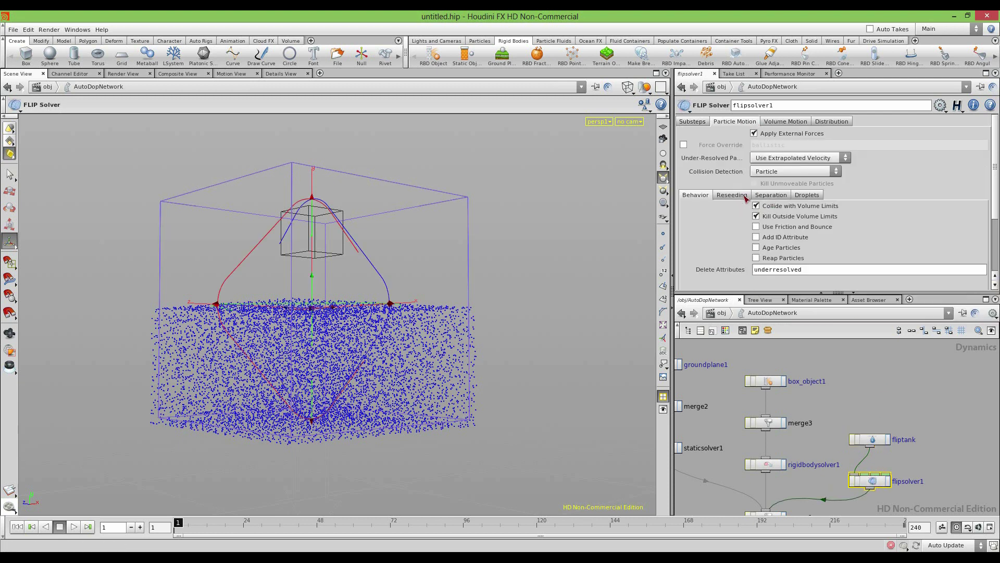
left_click(783, 121)
left_click(777, 189)
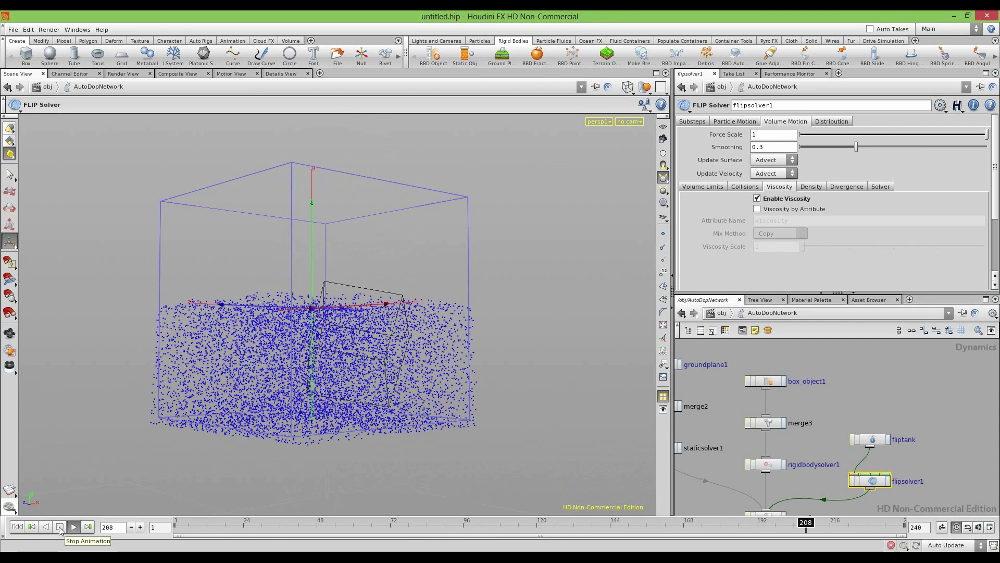
left_click(59, 527)
left_click(20, 528)
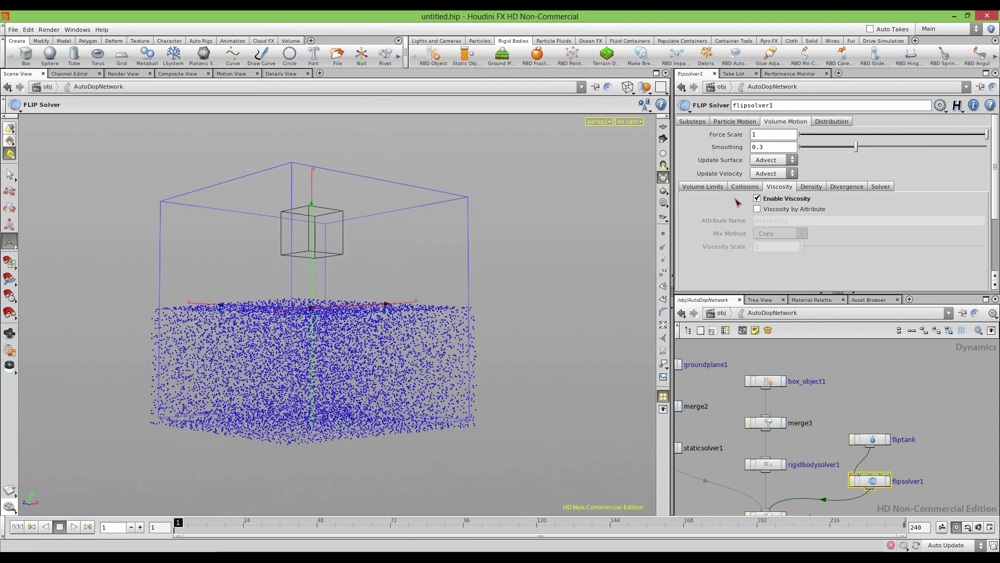
Enable Density by Attribute in flipsolver1's volume motion settings, play the simulation and rewind it
left_click(812, 186)
left_click(757, 198)
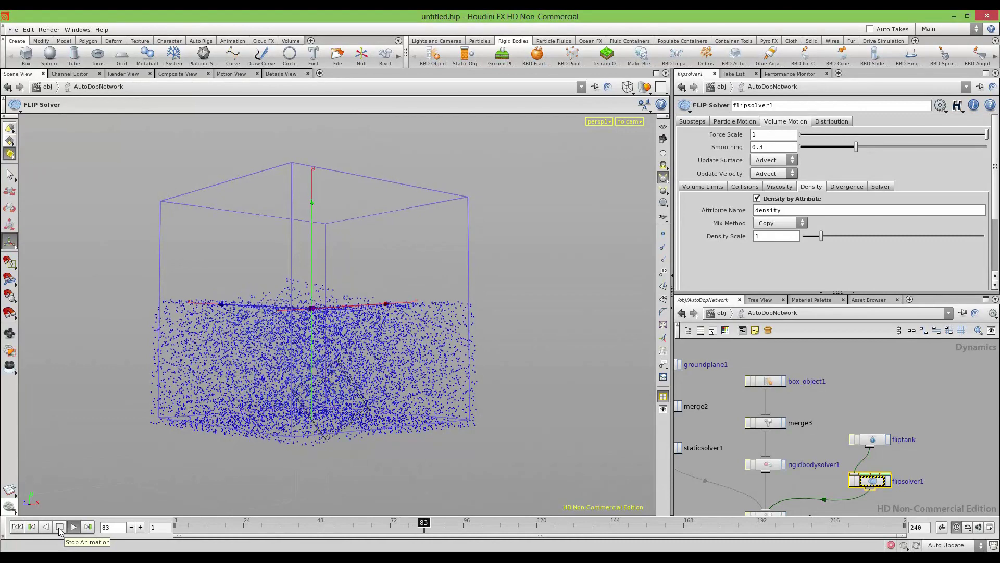
left_click(59, 527)
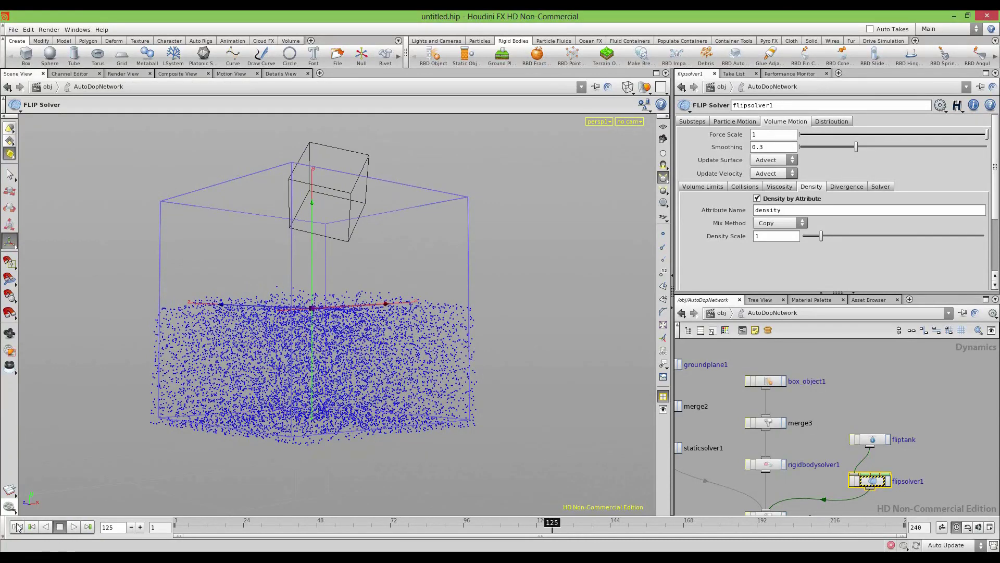
left_click(17, 527)
Set buoyancyforce1's Y force to 3.4, play and rewind the simulation, and deselect the node
middle_click_drag(833, 418, 815, 350)
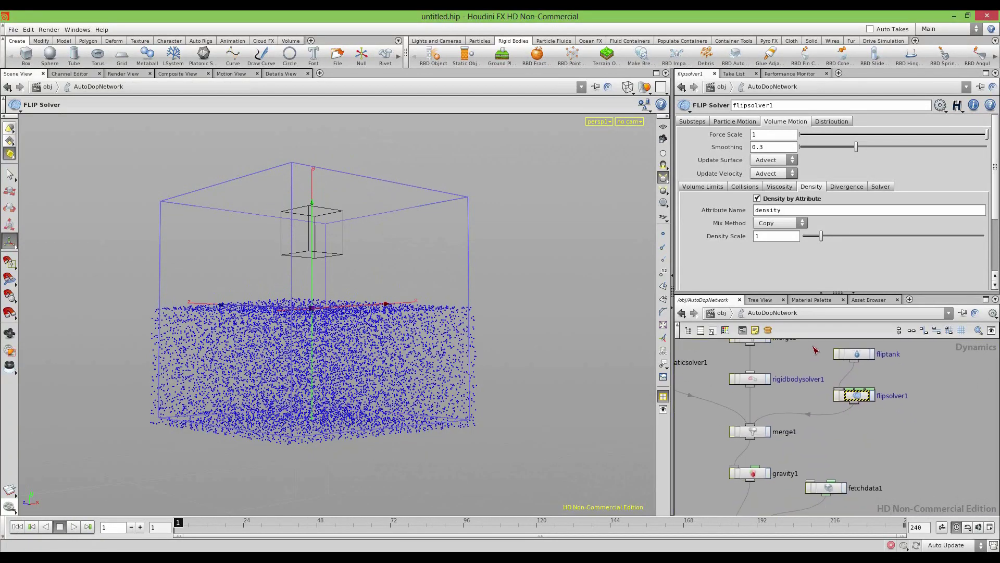
middle_click_drag(821, 457, 843, 400)
left_click(774, 478)
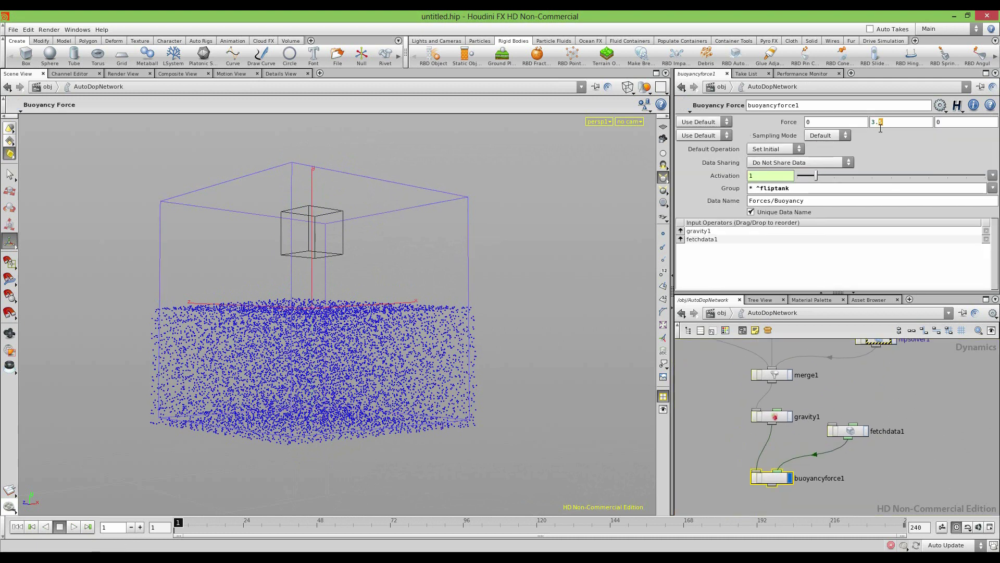
left_click(74, 527)
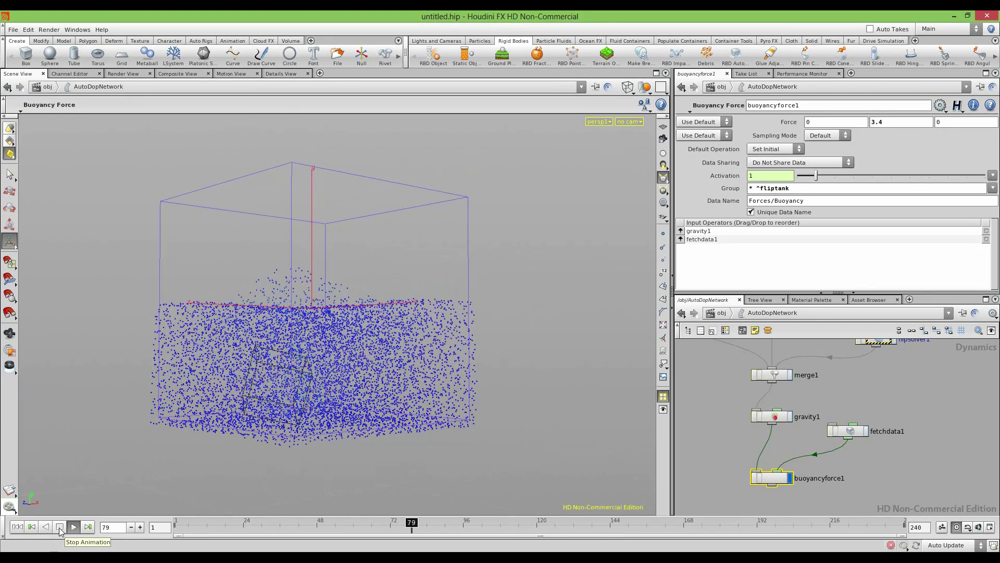
left_click(60, 528)
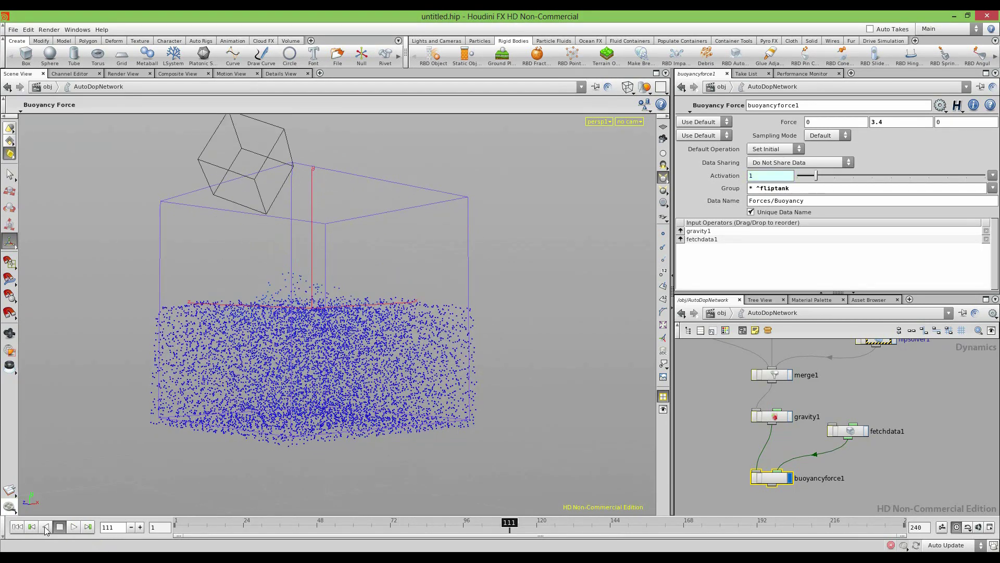
left_click(17, 527)
left_click(869, 391)
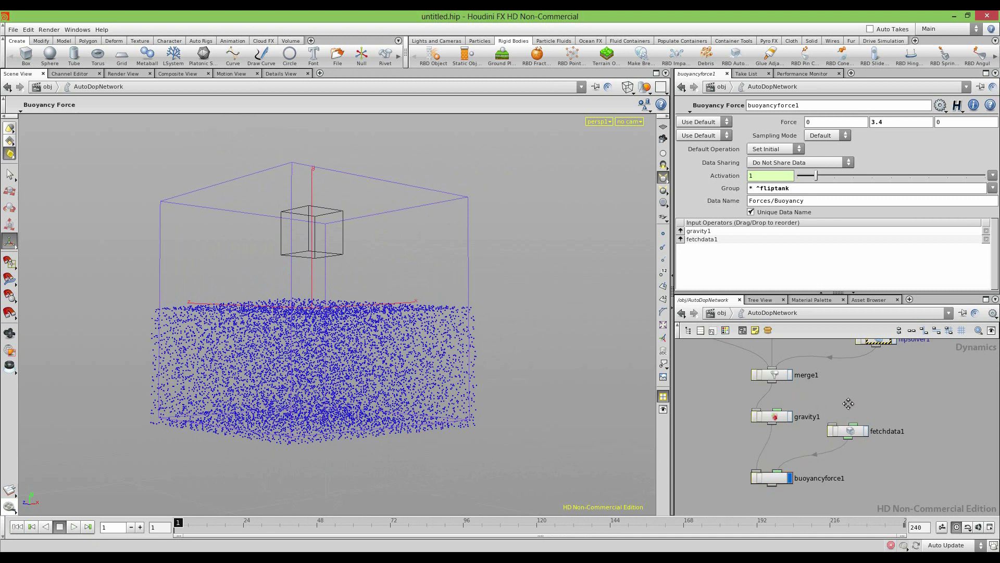
Set box_object1's mass to 2, play the simulation and rewind it
middle_click_drag(848, 403, 837, 421)
left_click(741, 360)
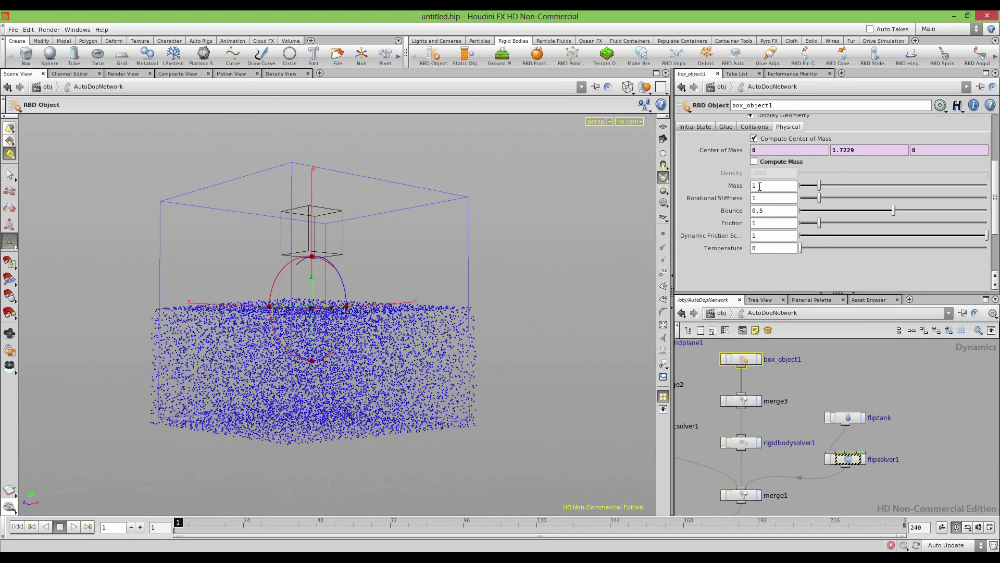
left_click(77, 526)
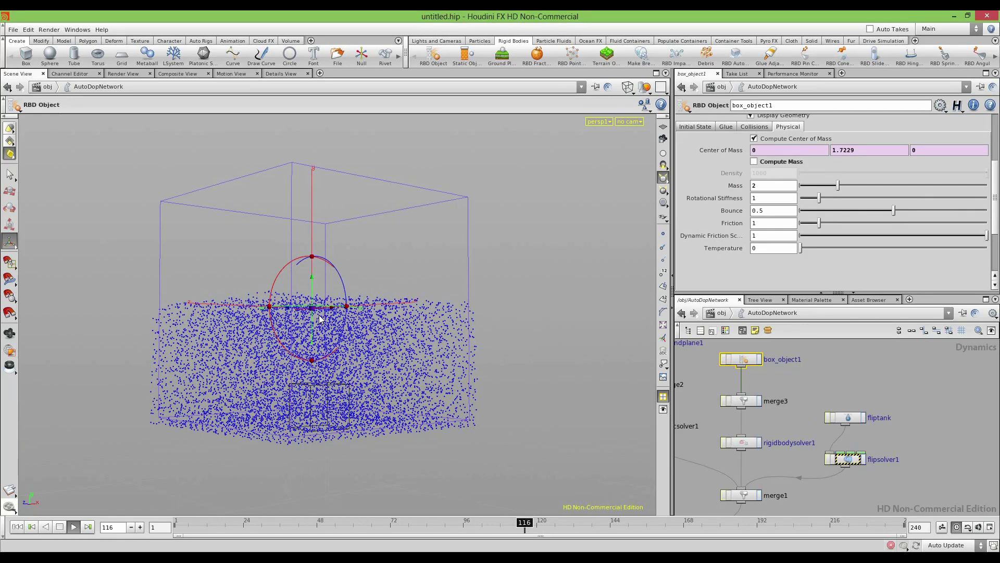
left_click(59, 527)
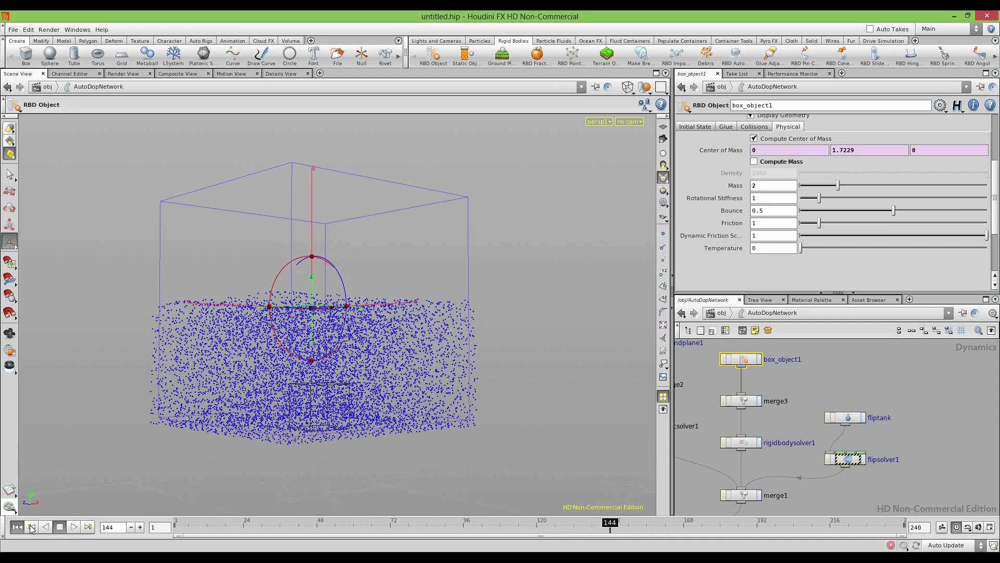
left_click(17, 526)
Set buoyancyforce1's Y force to 3.9, play the simulation and stop it
middle_click_drag(808, 460, 862, 351)
middle_click_drag(747, 437, 726, 403)
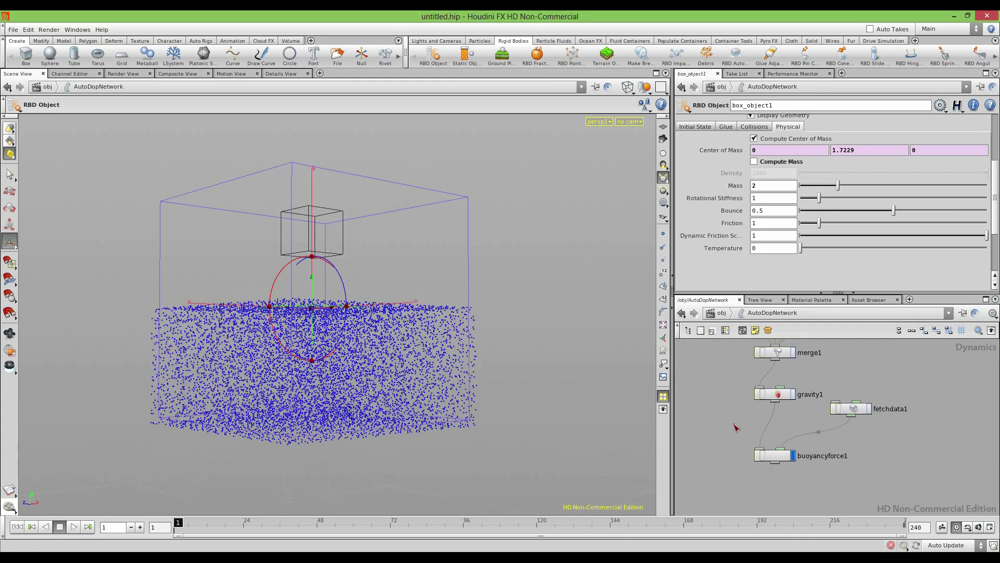
left_click(774, 453)
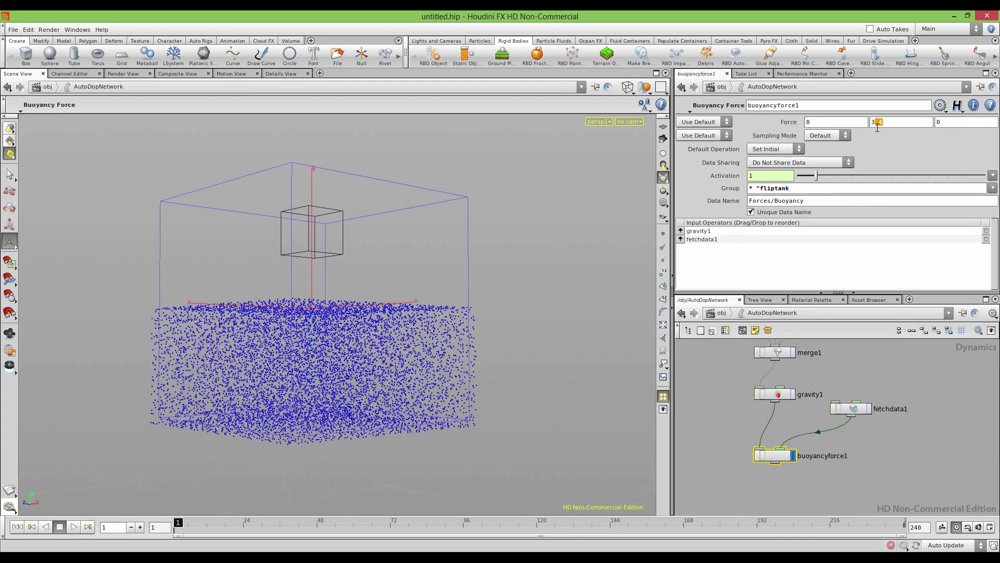
type("9")
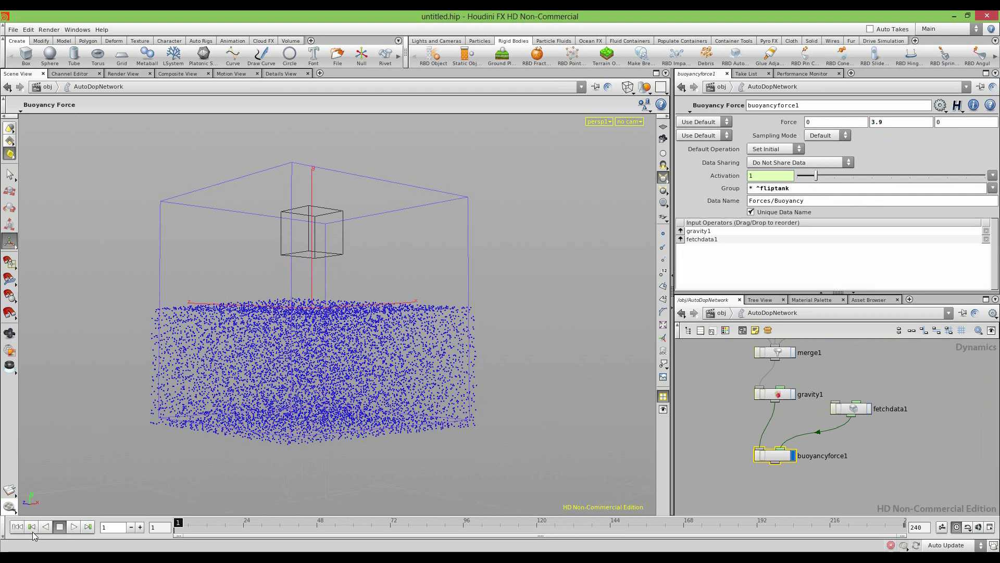
left_click(60, 528)
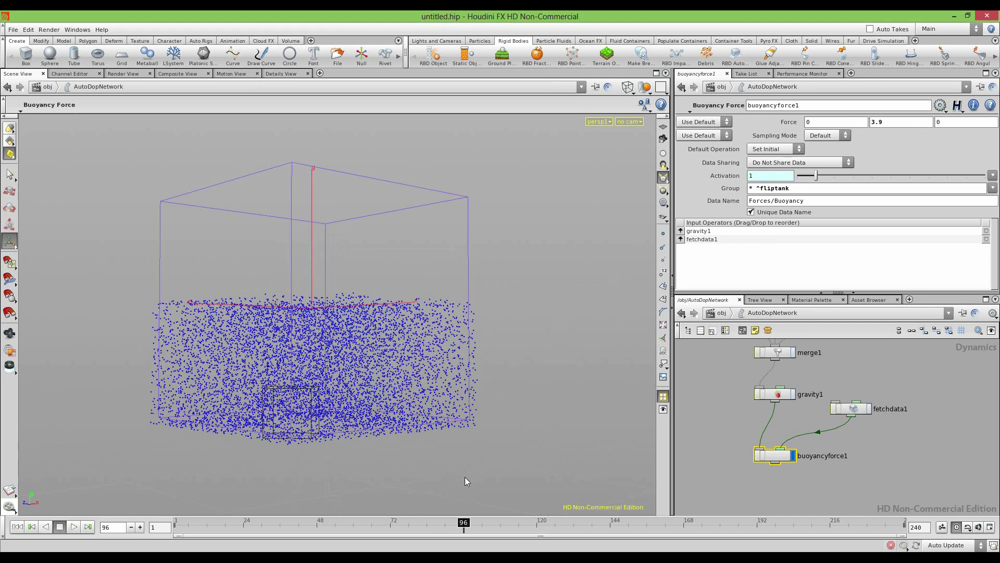
Rewind the simulation, check flipsolver1's node information and disable Density by Attribute in its volume motion settings
middle_click_drag(725, 359, 725, 457)
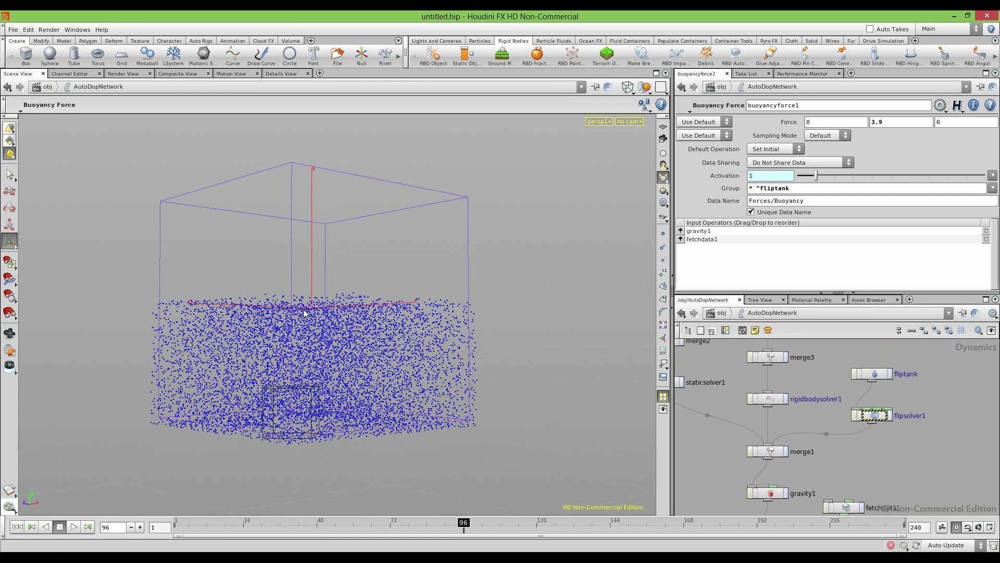
scroll(866, 415, "up", 2)
left_click(869, 420)
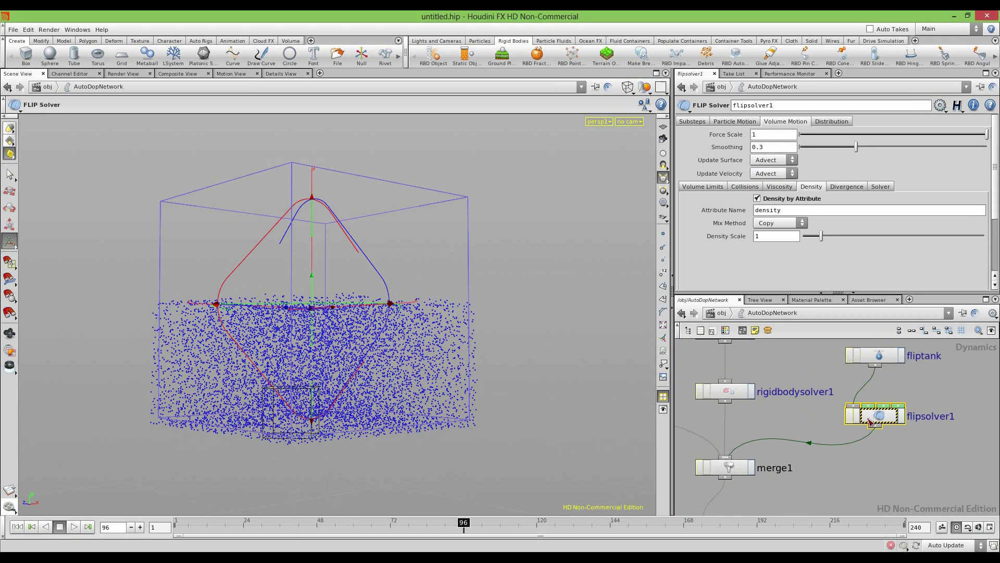
left_click(879, 188)
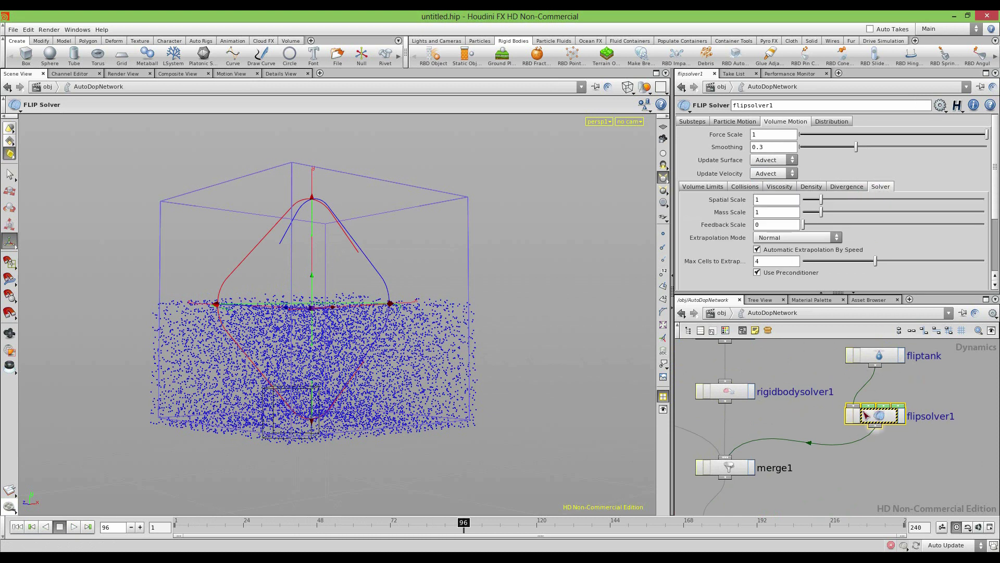
left_click(17, 526)
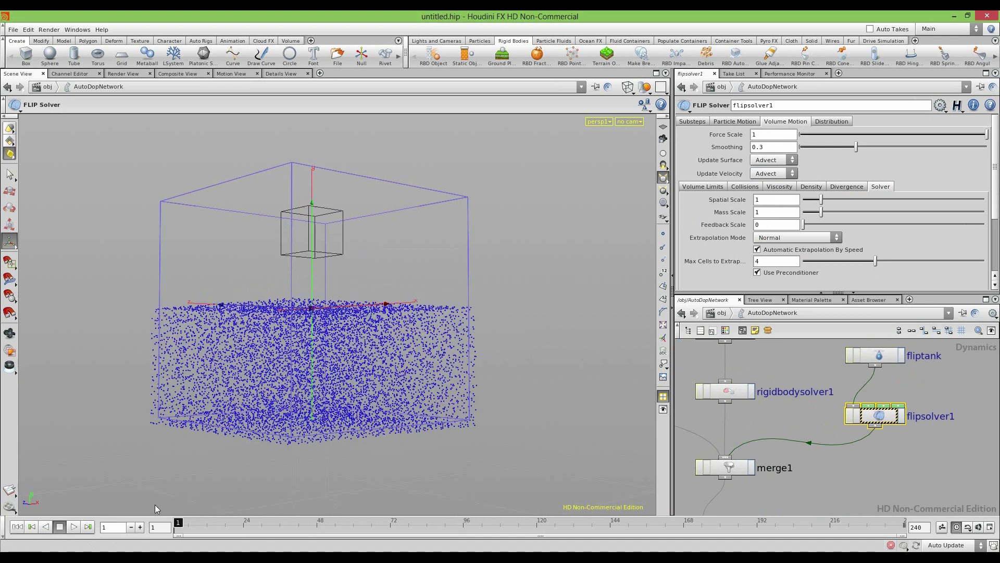
middle_click(875, 420)
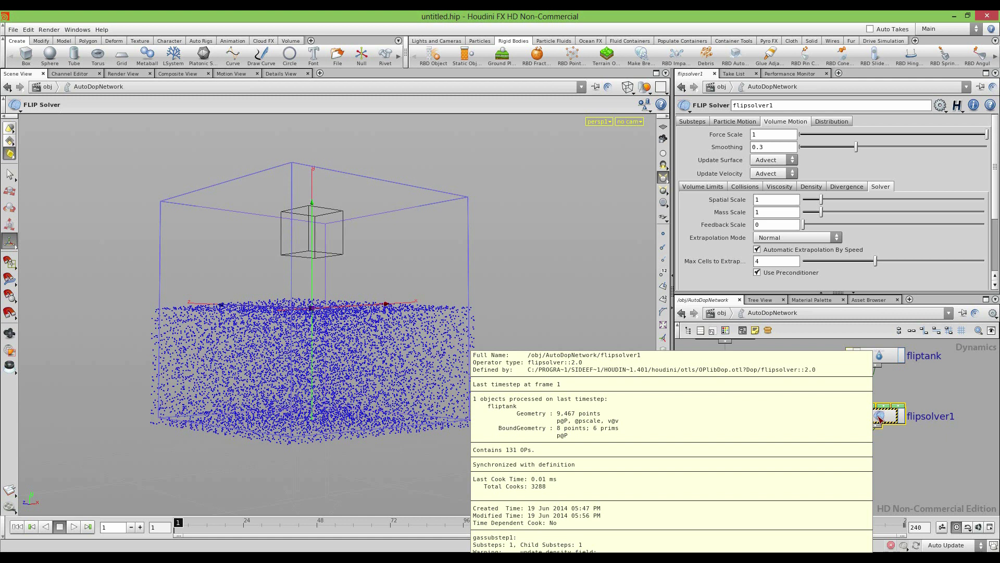
left_click(776, 188)
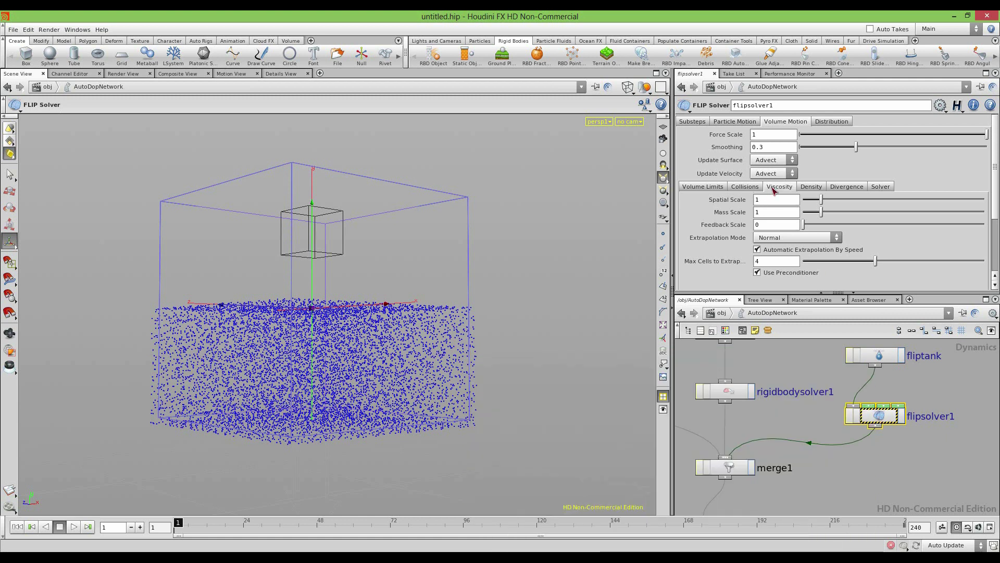
left_click(811, 187)
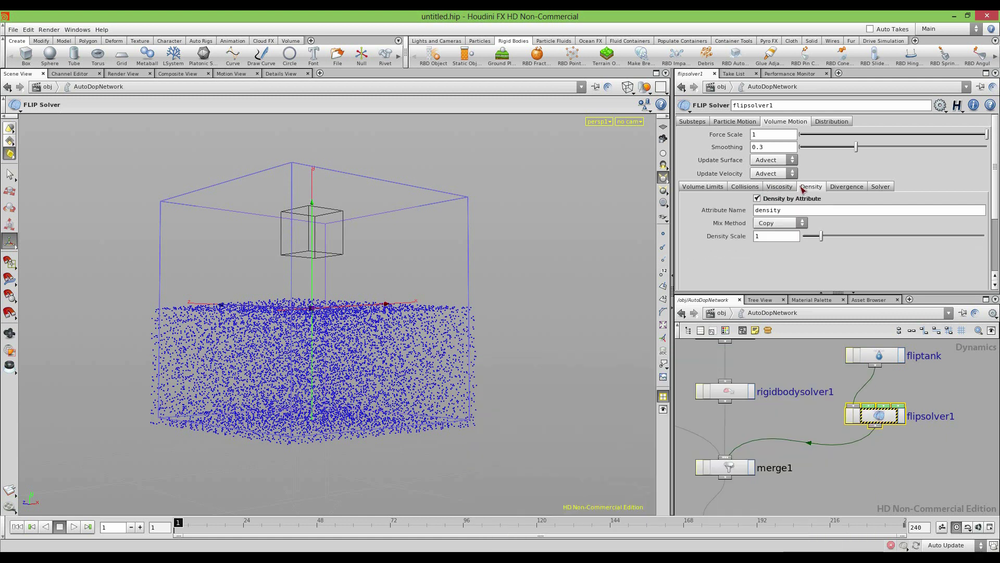
left_click(758, 199)
Set flipsolver1's Feedback Scale to 0.1 in the volume motion solver settings, play the simulation and rewind it
left_click(881, 187)
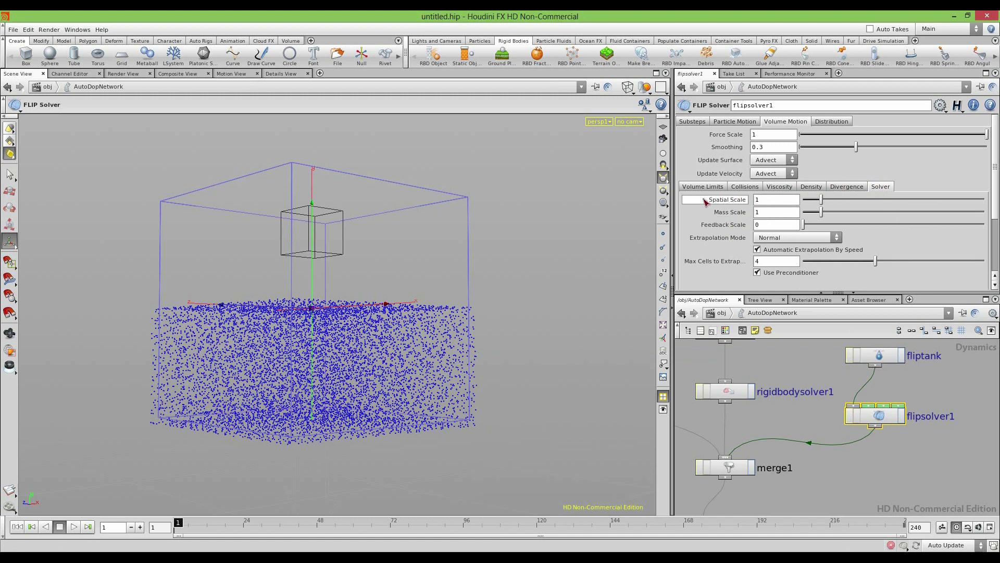
mouse_move(705, 202)
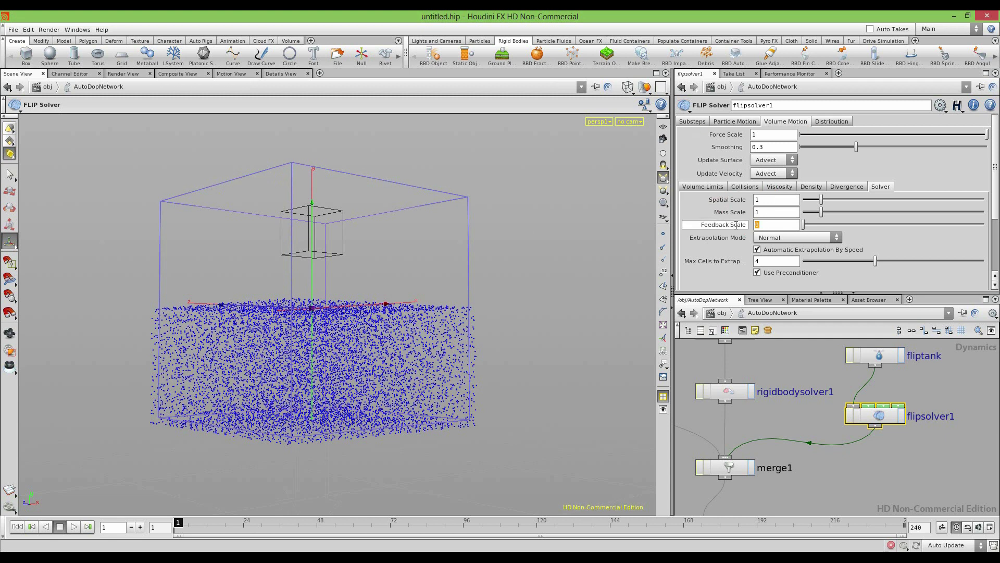
mouse_move(736, 224)
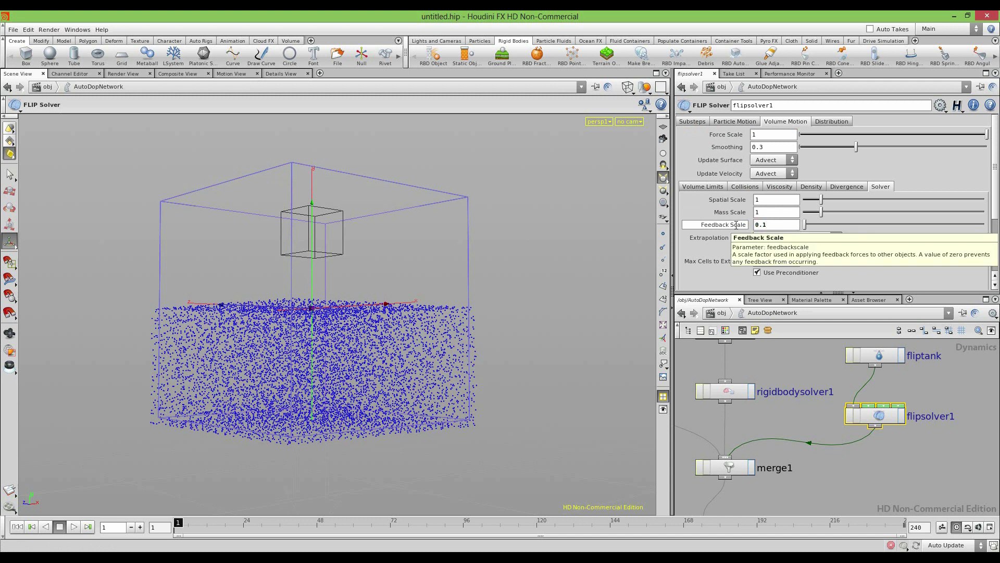
left_click(74, 527)
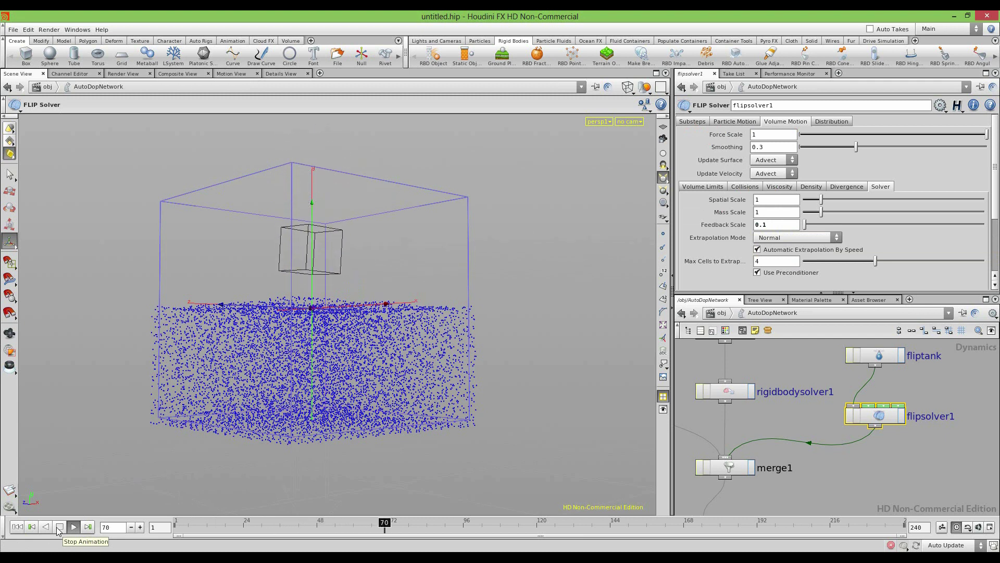
left_click(58, 526)
left_click(18, 527)
Set flipsolver1's Feedback Scale to 0.0001, play the simulation and rewind it
left_click(766, 225)
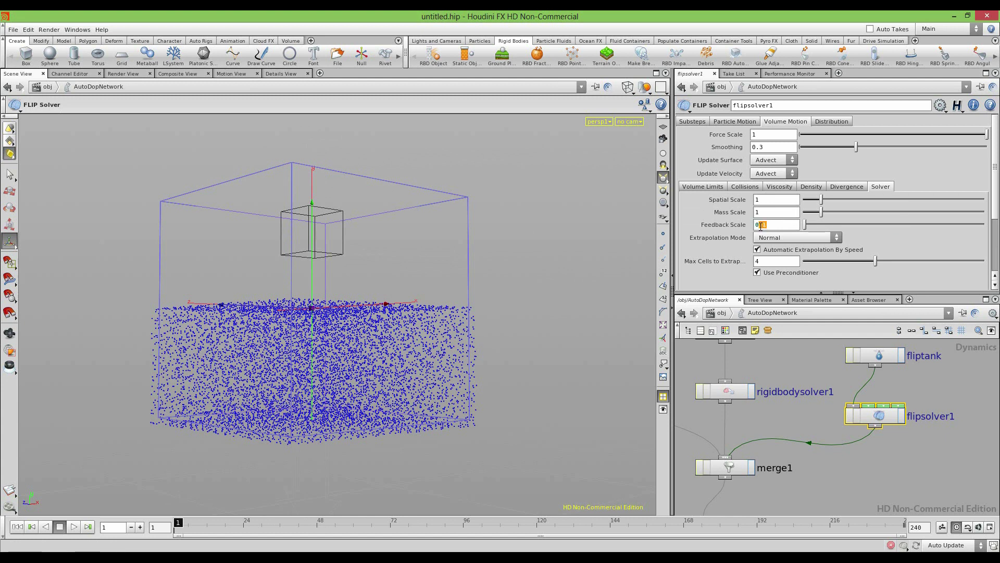
type("01")
key("Return")
left_click(73, 527)
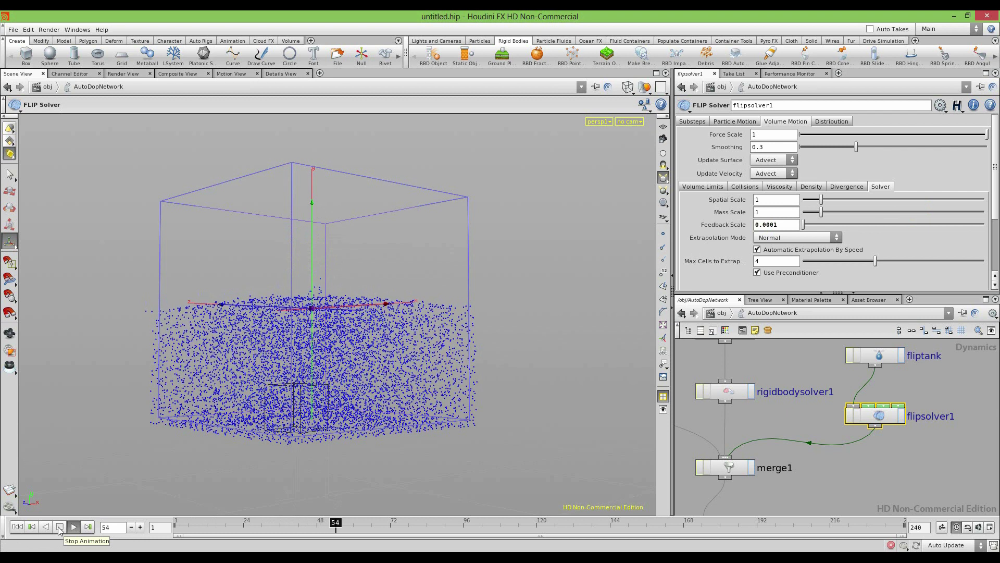
left_click(58, 528)
left_click(17, 527)
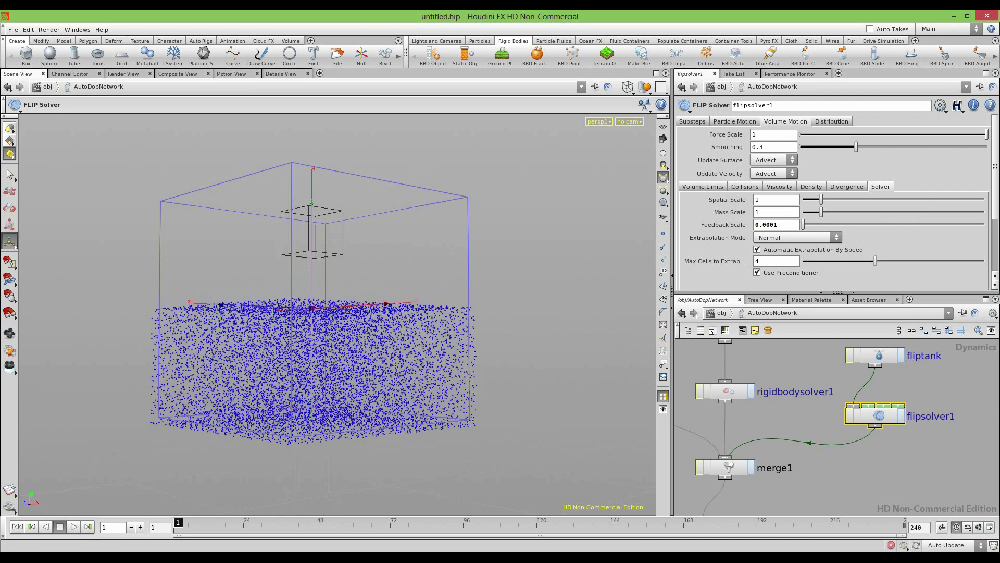
Set box_object1's mass to 1.5 in its physical properties
scroll(801, 362, "down", 2)
middle_click_drag(797, 358, 846, 475)
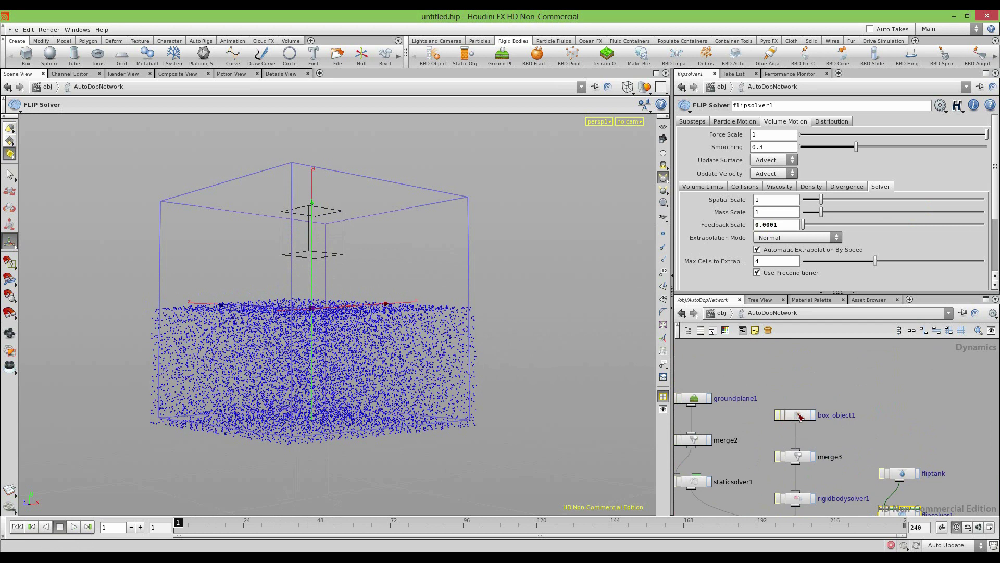
left_click(801, 412)
left_click_drag(769, 186, 723, 188)
type("1")
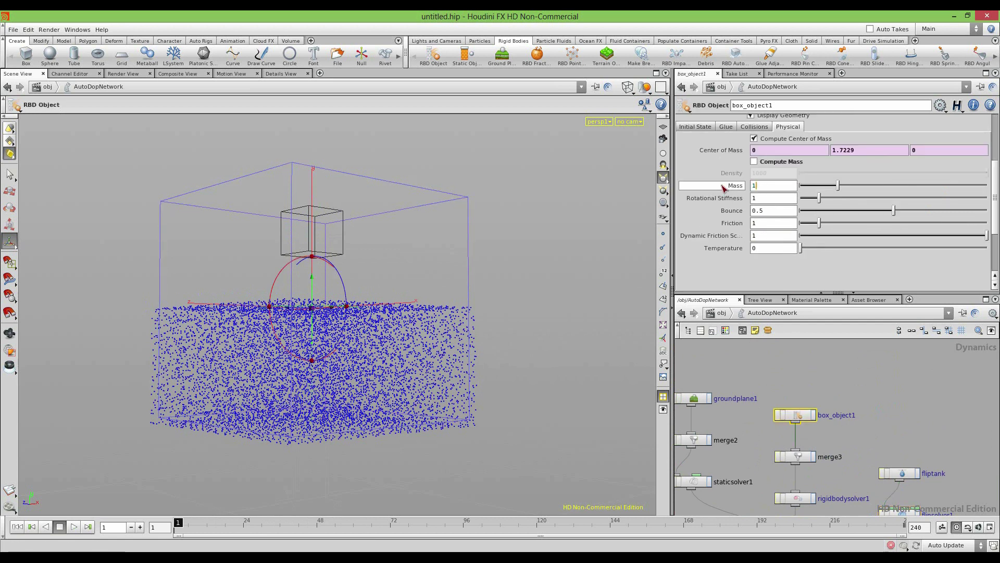
type(".5")
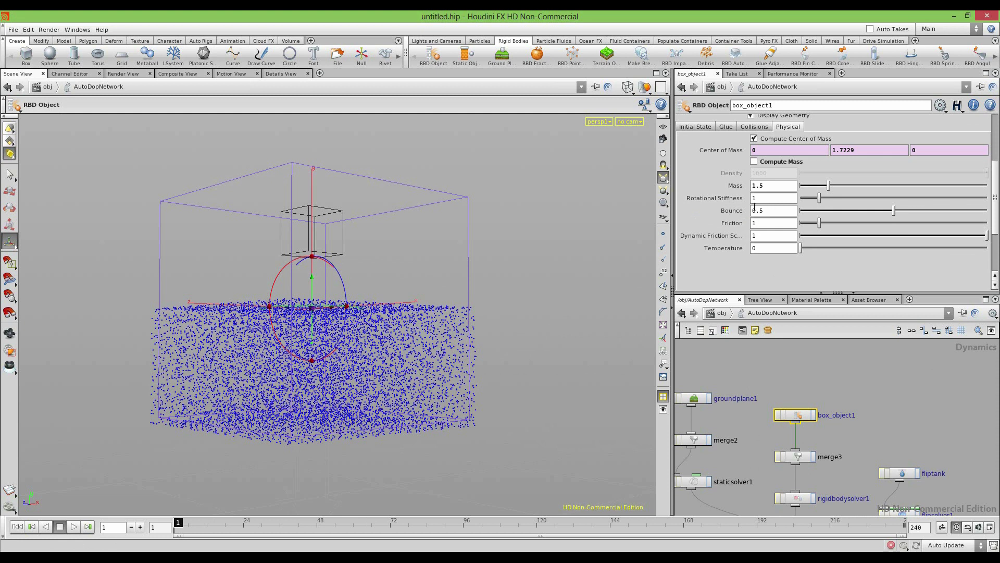
Review box_object1's collision, glue and initial state settings, play the simulation and rewind it
left_click(754, 126)
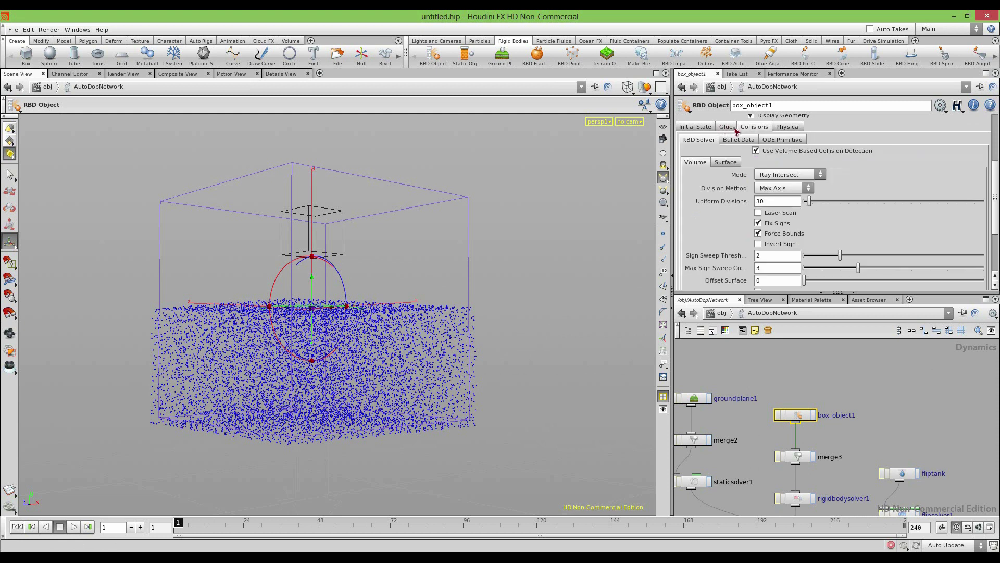
left_click(726, 126)
left_click(699, 129)
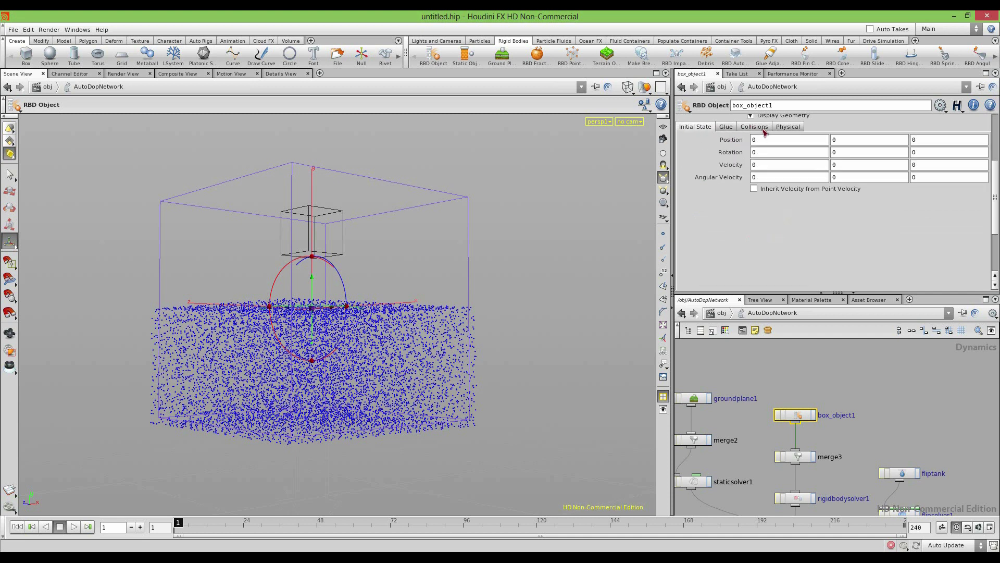
left_click(789, 127)
left_click(73, 526)
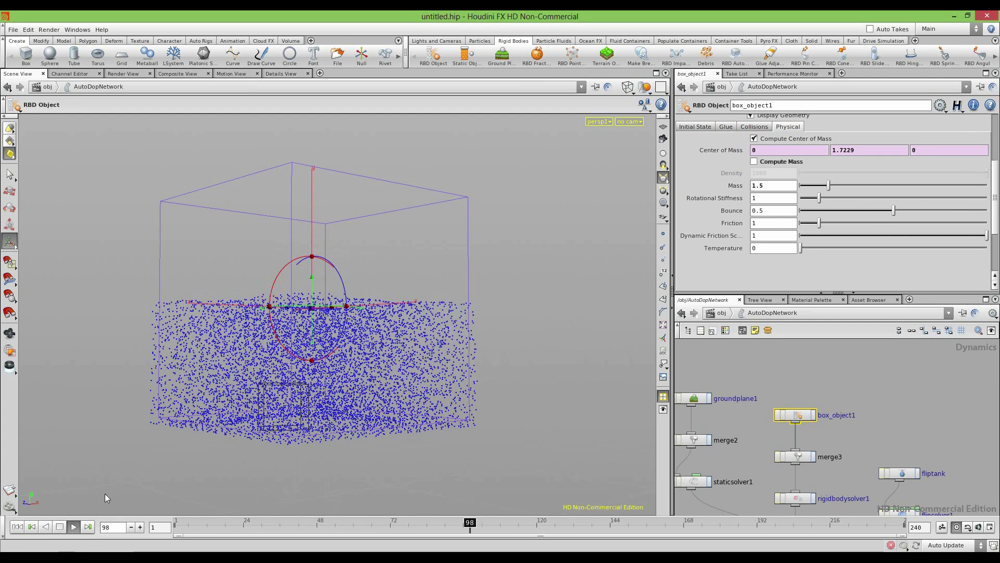
left_click(60, 526)
left_click(18, 526)
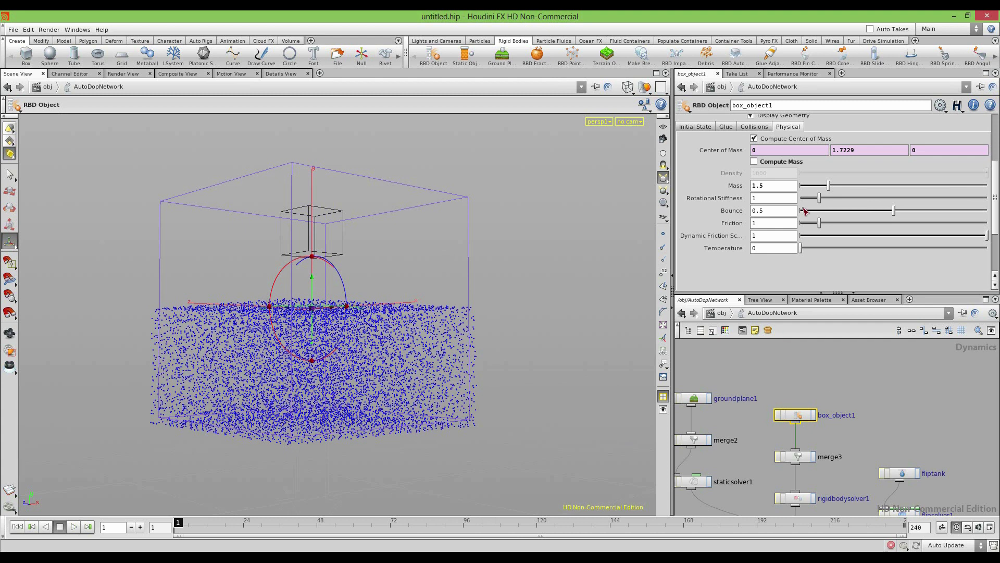
Set box_object1's mass to 1.1, play the simulation and rewind it
key("Return")
left_click(74, 526)
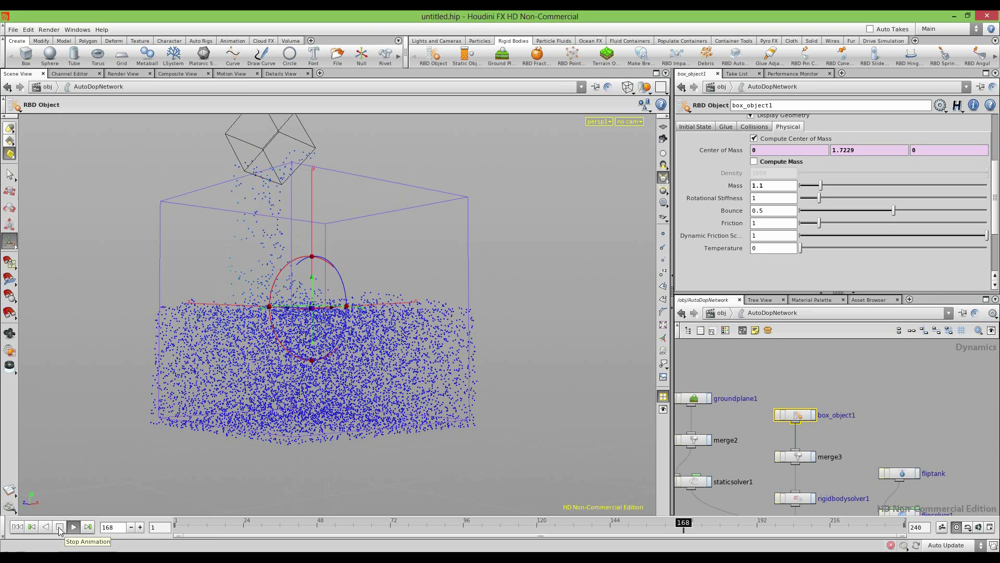
left_click(59, 527)
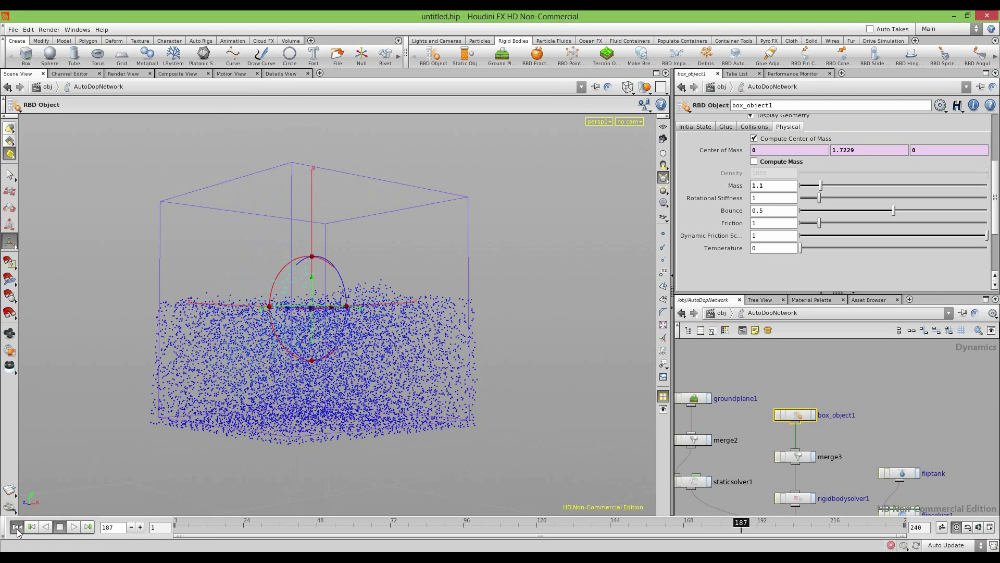
left_click(17, 527)
key("ctrl+shift+s")
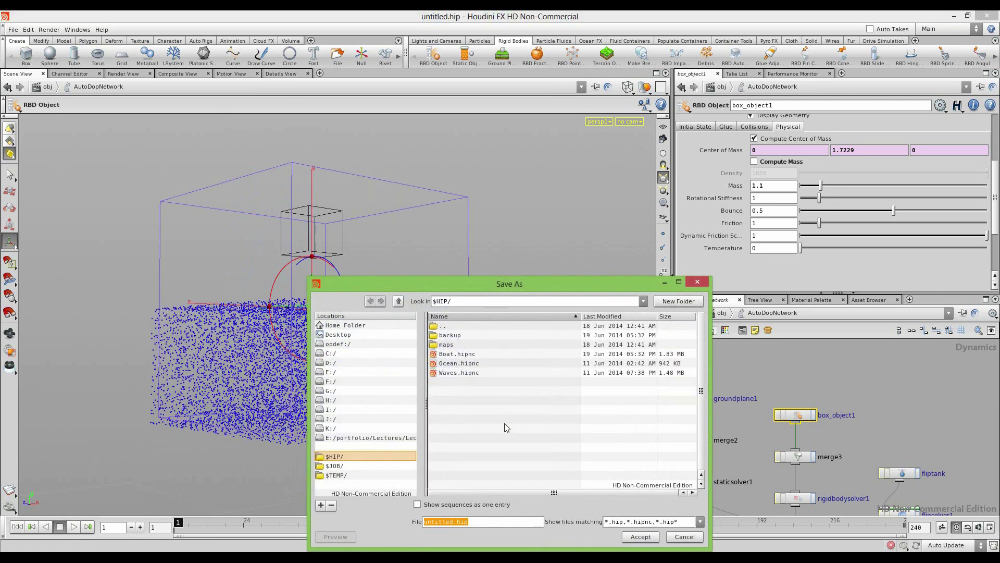
left_click(684, 537)
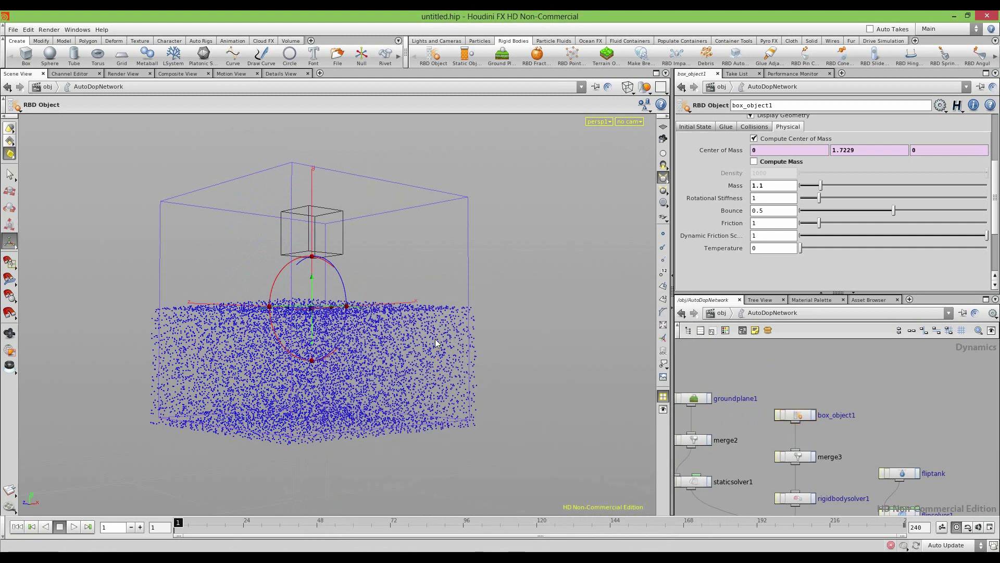
right_click_drag(436, 343, 247, 335, "alt")
left_click_drag(247, 335, 203, 318, "alt")
right_click_drag(203, 318, 563, 381, "alt")
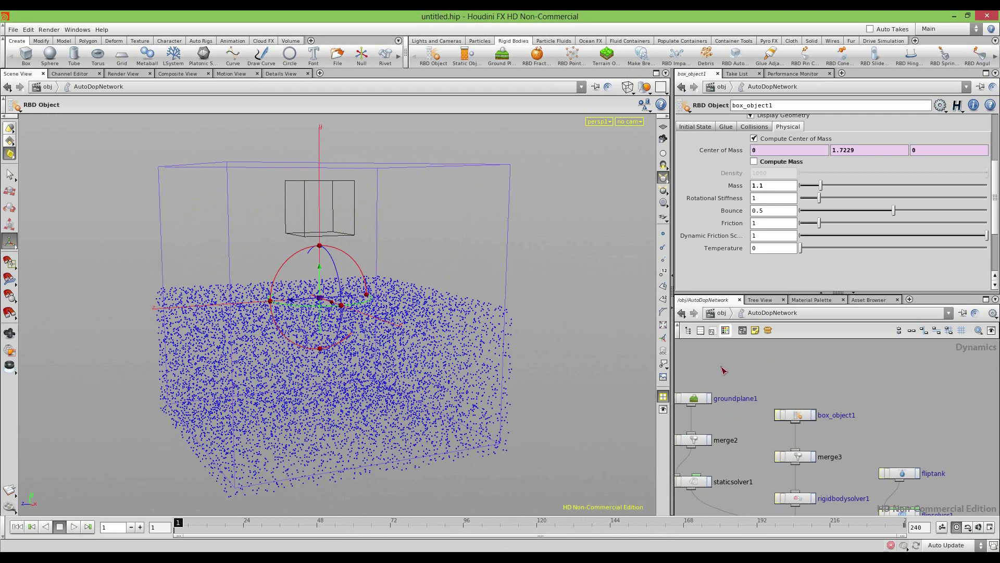
right_click_drag(522, 216, 323, 232, "alt")
left_click_drag(323, 232, 383, 259, "alt")
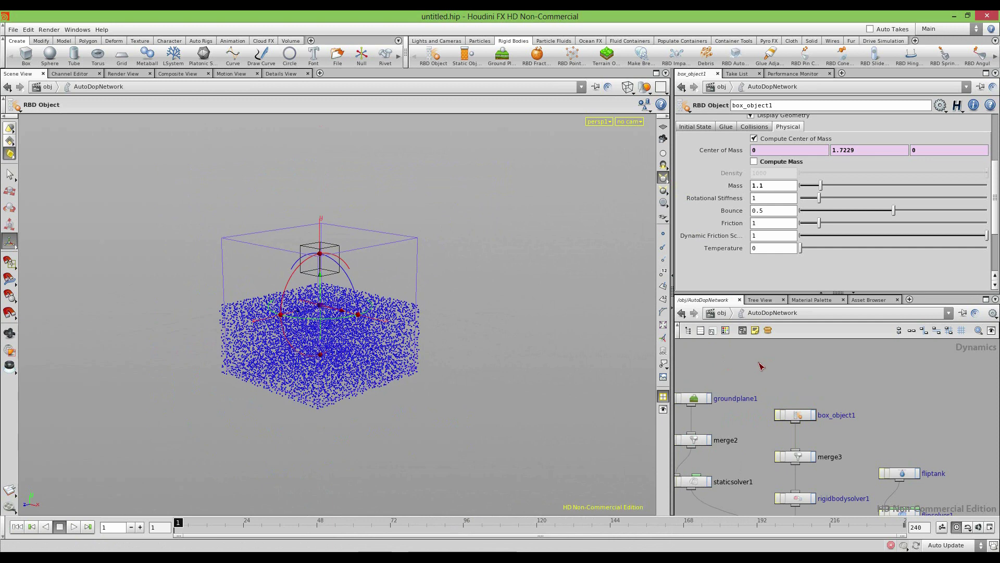
left_click_drag(274, 296, 290, 342, "alt")
Return from the AutoDopNetwork to the scene's object-level network
left_click(719, 314)
left_click(534, 226)
left_click_drag(241, 300, 223, 268, "alt")
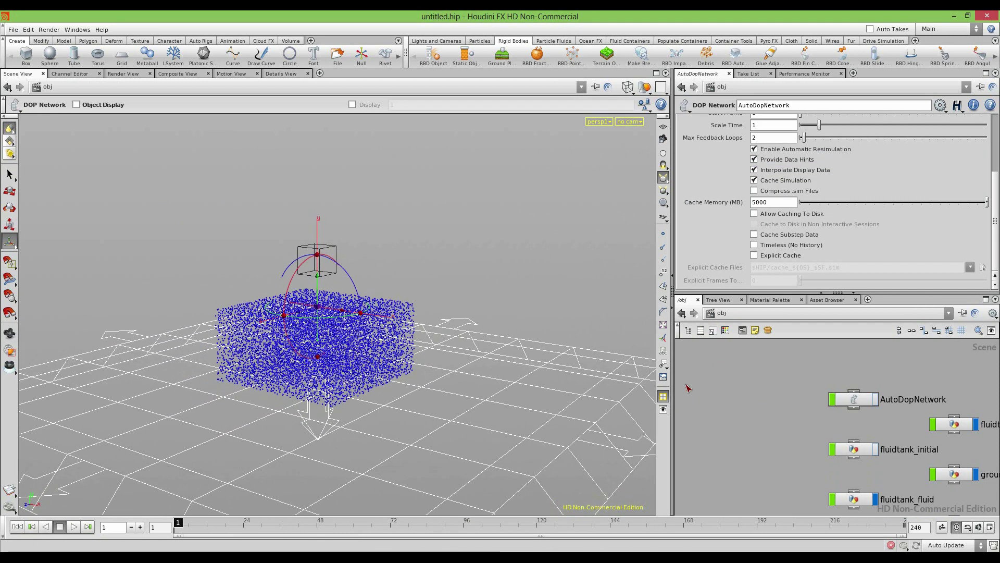
Display the scene in Flat Wire Shaded mode and frame the box above the fluid tank
key("w")
mouse_move(358, 315)
left_mouse_down("alt")
mouse_move(261, 352)
mouse_move(317, 274)
left_mouse_up("alt")
left_click(628, 86)
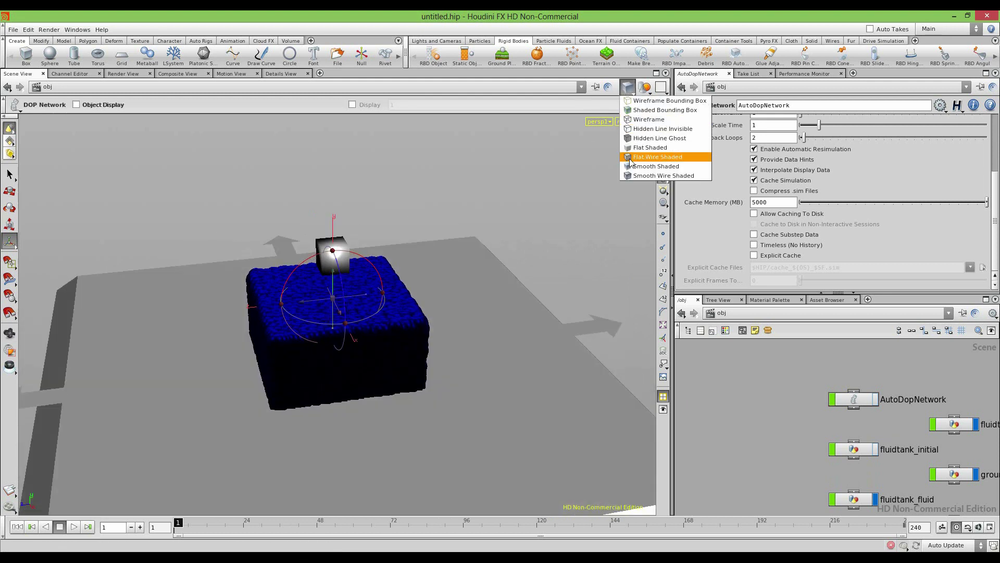
left_click(641, 158)
mouse_move(250, 286)
left_mouse_down("alt")
mouse_move(326, 278)
mouse_move(241, 297)
left_mouse_up("alt")
scroll(241, 297, "up", 4)
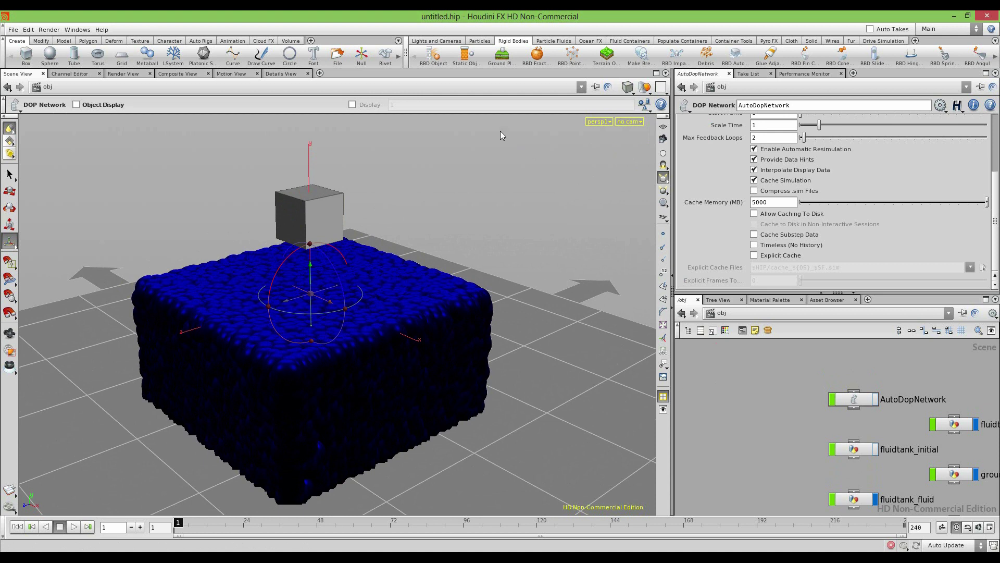
Add a particle sink from box_object1 to the fliptank object using Sink from Objects
left_click(550, 41)
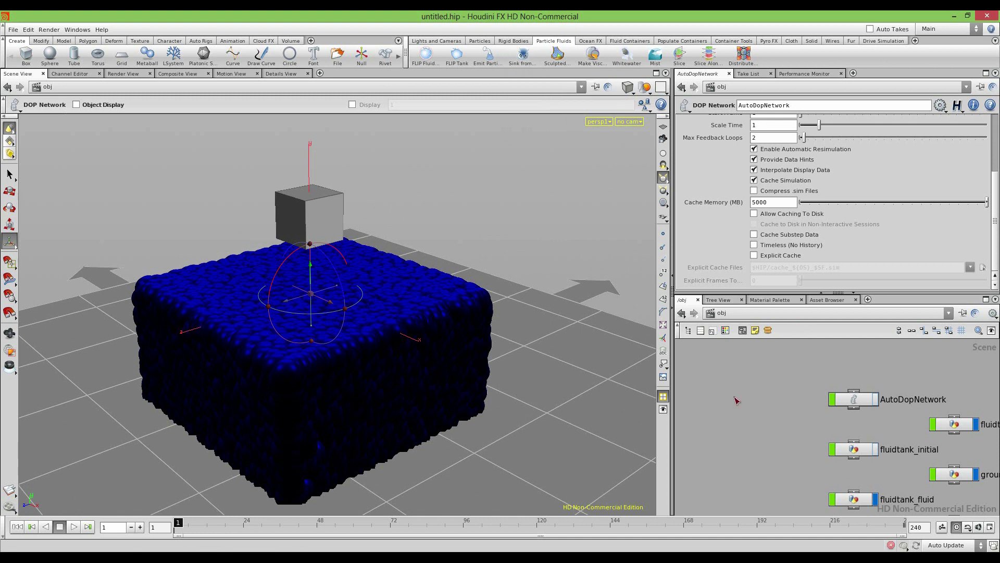
left_click(524, 55)
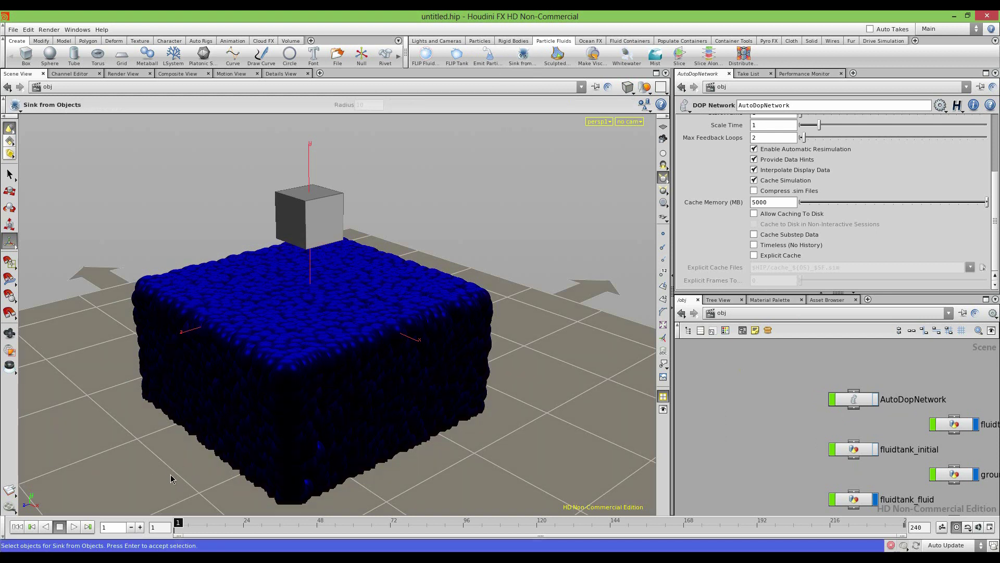
left_click(307, 223)
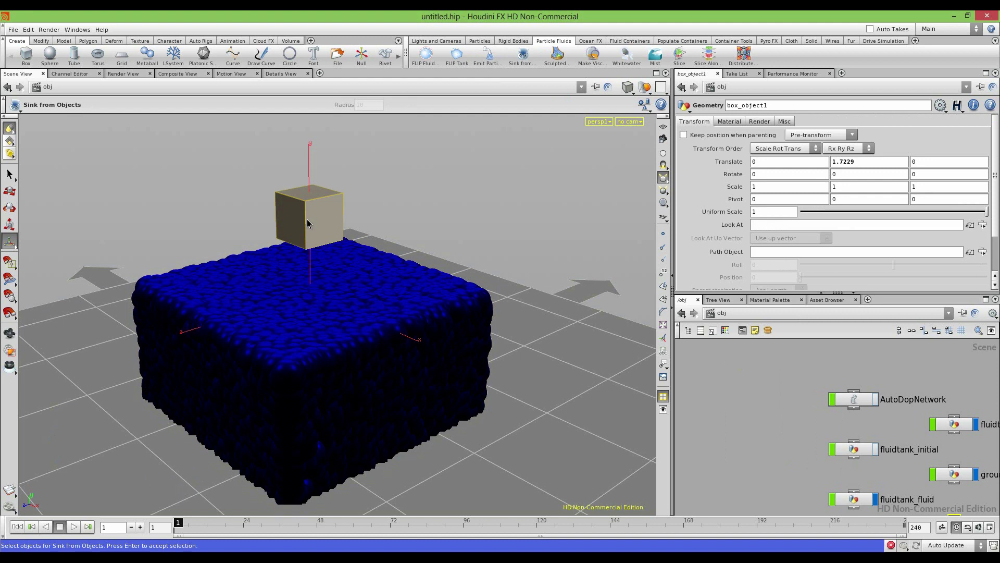
key("Return")
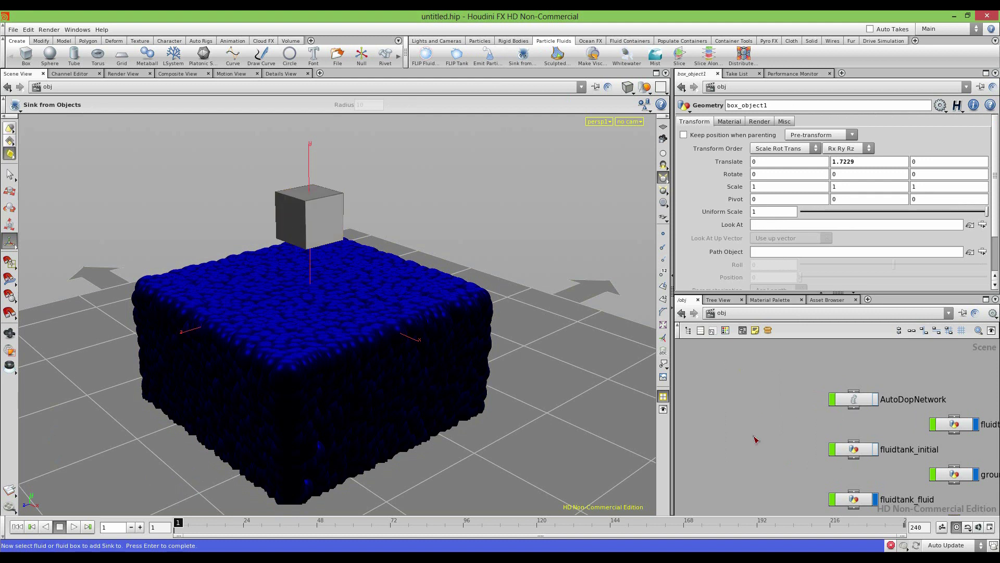
double_click(858, 400)
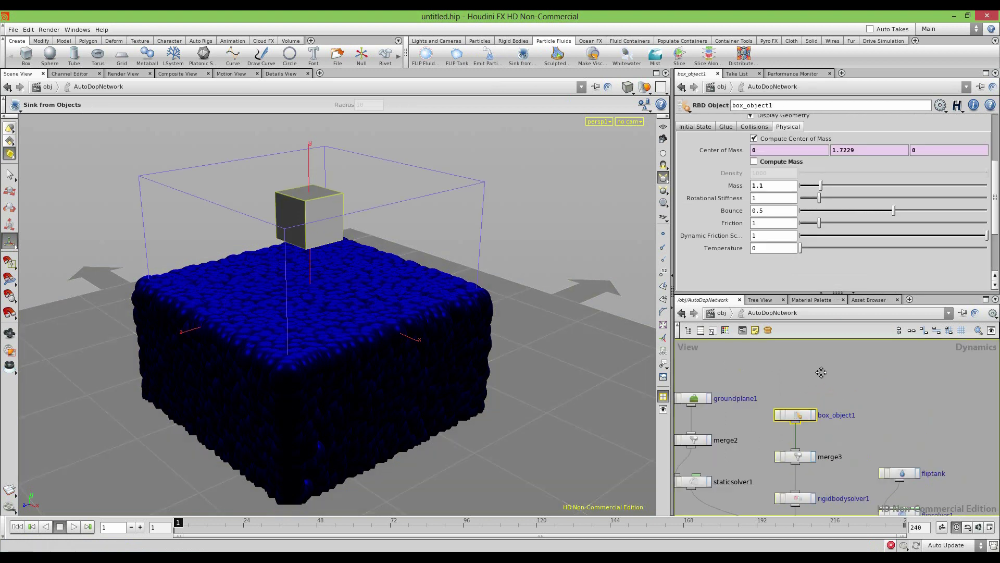
left_click(934, 404)
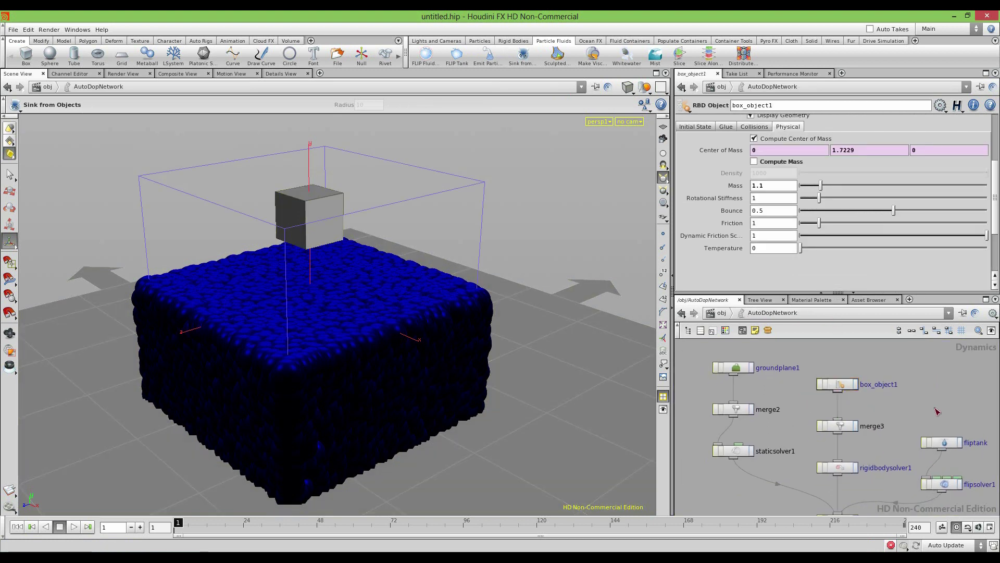
left_click(944, 445)
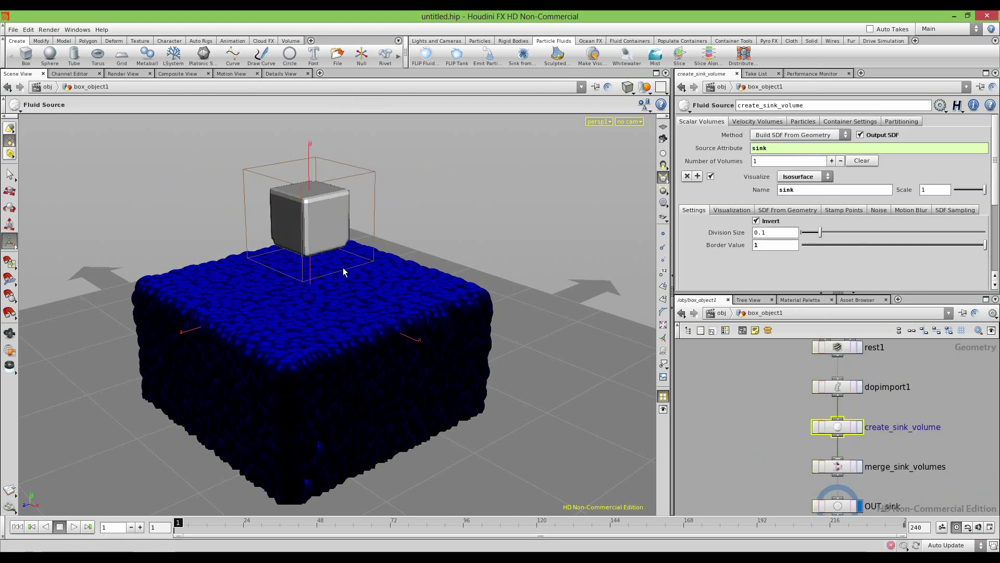
Inspect the sink volume around the box and set create_sink_volume's Division Size to 0.05
left_click_drag(341, 211, 279, 319)
scroll(368, 317, "up", 5)
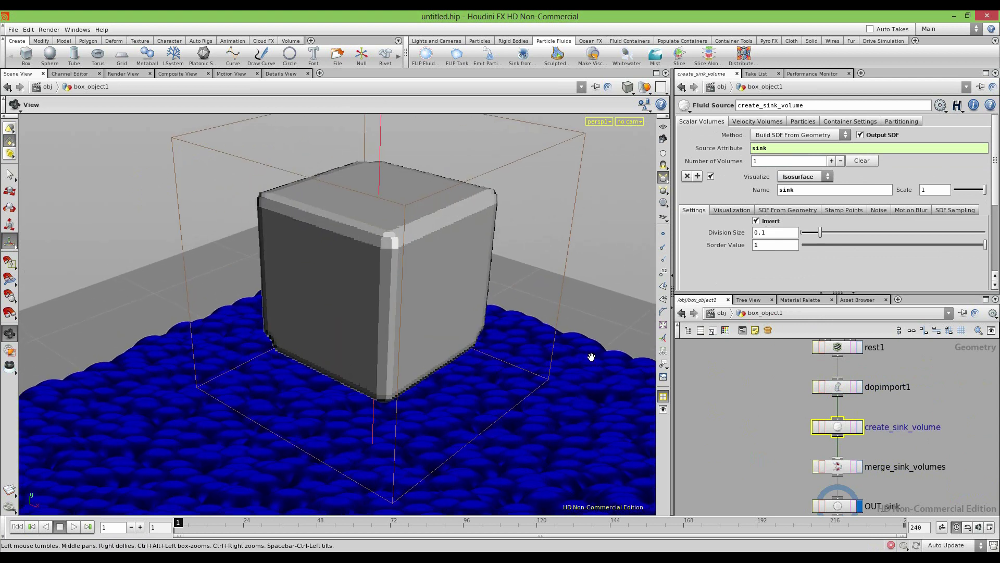
middle_click_drag(368, 317, 250, 384)
scroll(457, 364, "up", 6)
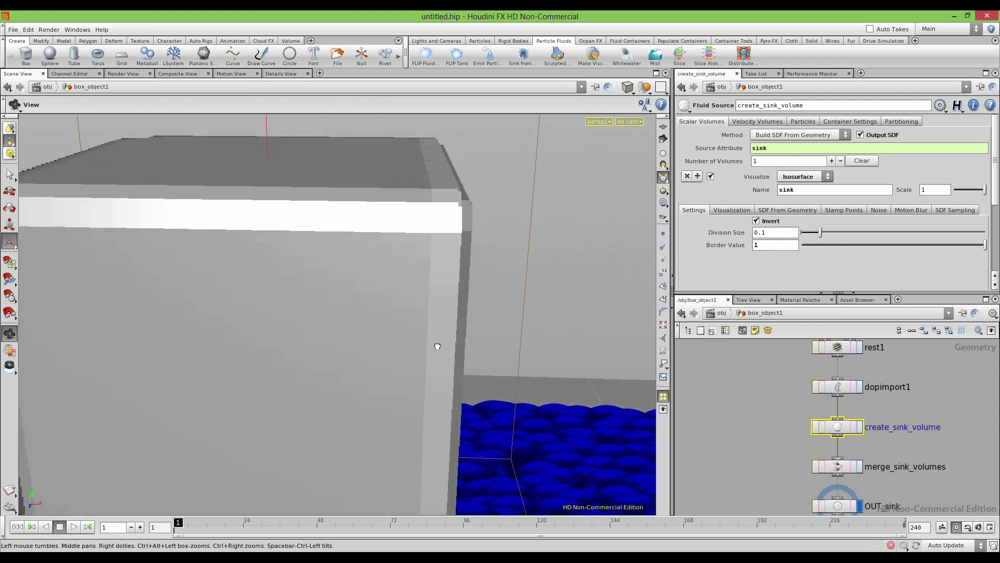
left_click_drag(415, 367, 333, 342)
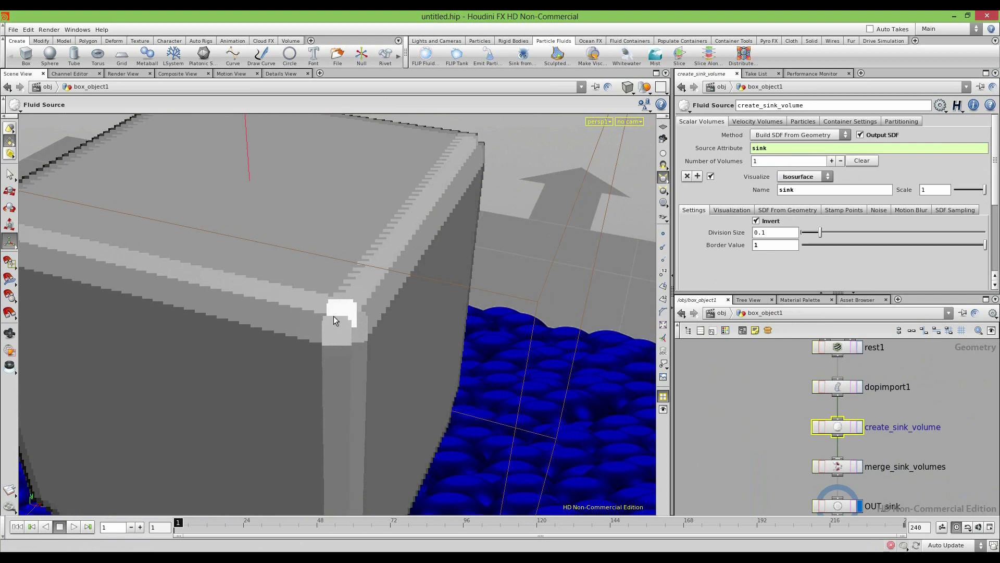
scroll(310, 313, "down", 5)
left_click_drag(315, 326, 327, 429)
left_click_drag(348, 331, 328, 292)
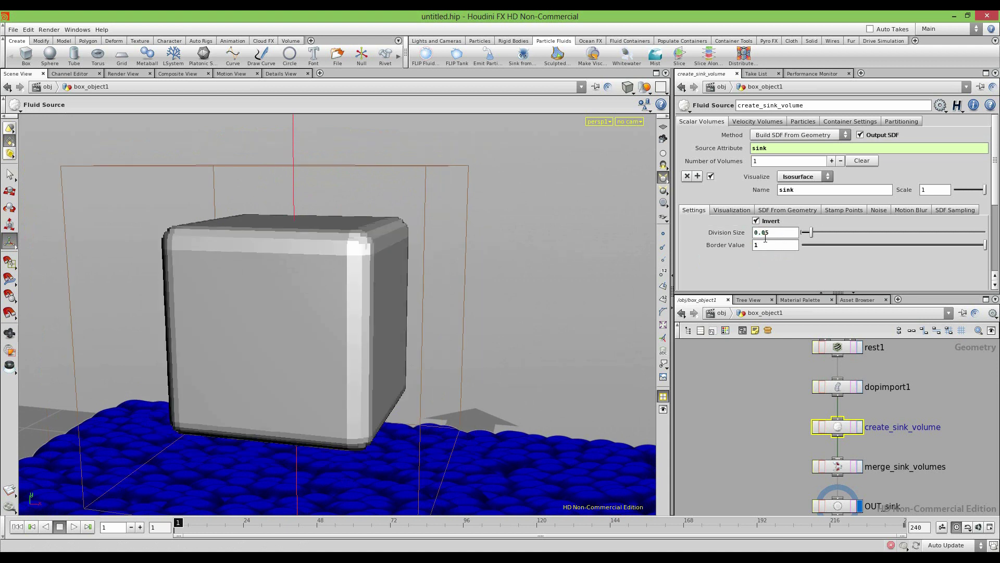
Refine create_sink_volume's Division Size to 0.01 and inspect the volume's corner and faces up close
left_click_drag(339, 283, 351, 311, "alt")
right_click_drag(352, 312, 498, 304, "alt")
left_click_drag(498, 304, 469, 331, "alt")
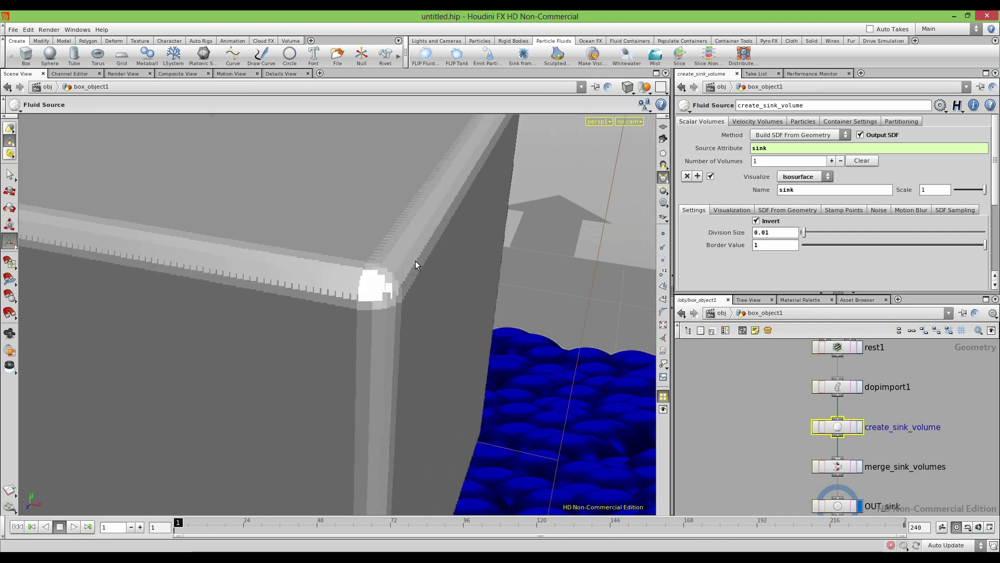
right_click_drag(431, 265, 197, 297, "alt")
left_click_drag(196, 297, 238, 348, "alt")
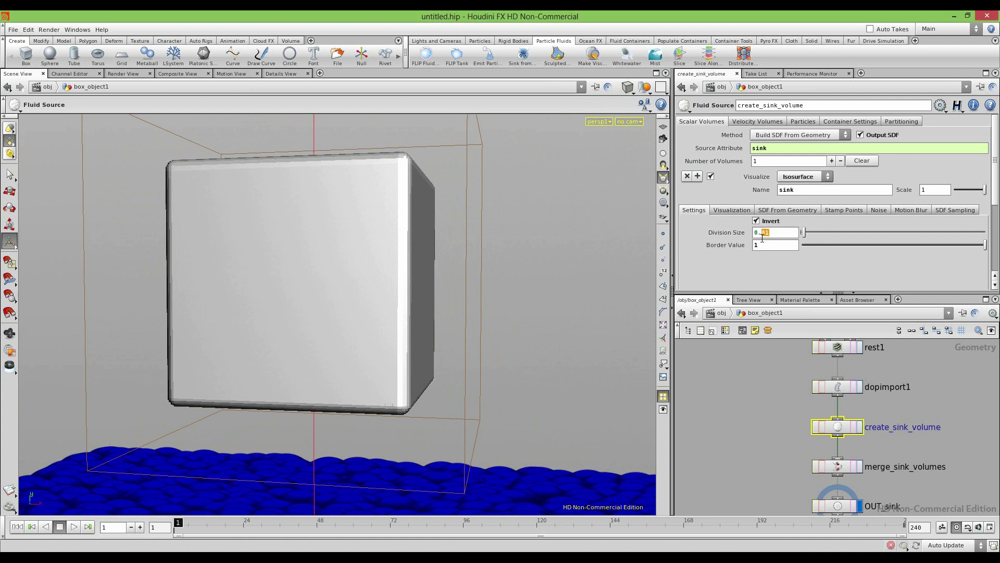
Try a Division Size of 0.5 on create_sink_volume and restore it to 0.1
key("Return")
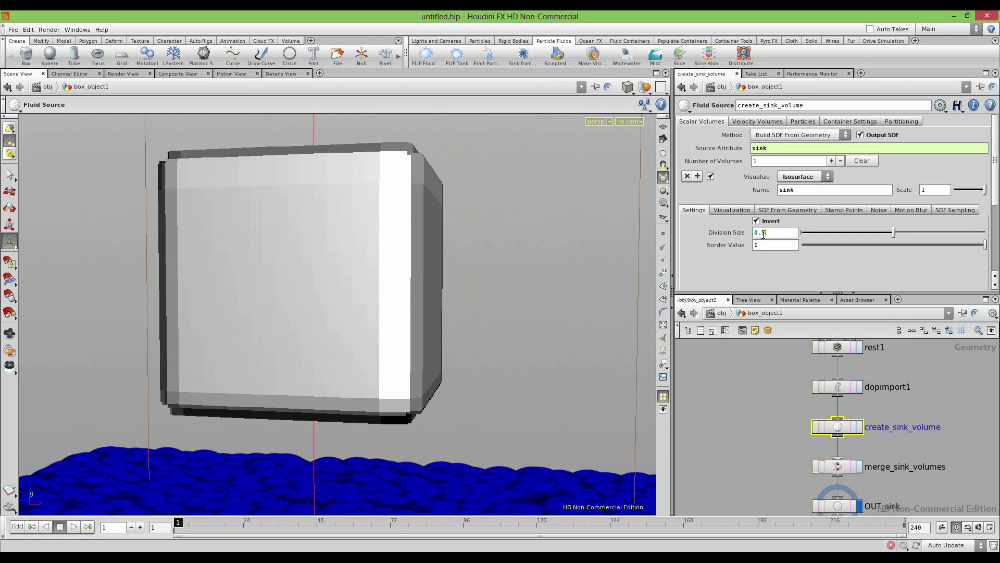
key("Return")
key("Escape")
Play the sink simulation, check the particles in wireframe around the falling box, and rewind to frame 1
left_click_drag(192, 417, 195, 218)
left_click_drag(417, 197, 120, 308)
right_click_drag(120, 308, 276, 355)
left_click_drag(276, 355, 227, 343)
middle_click_drag(226, 343, 274, 270)
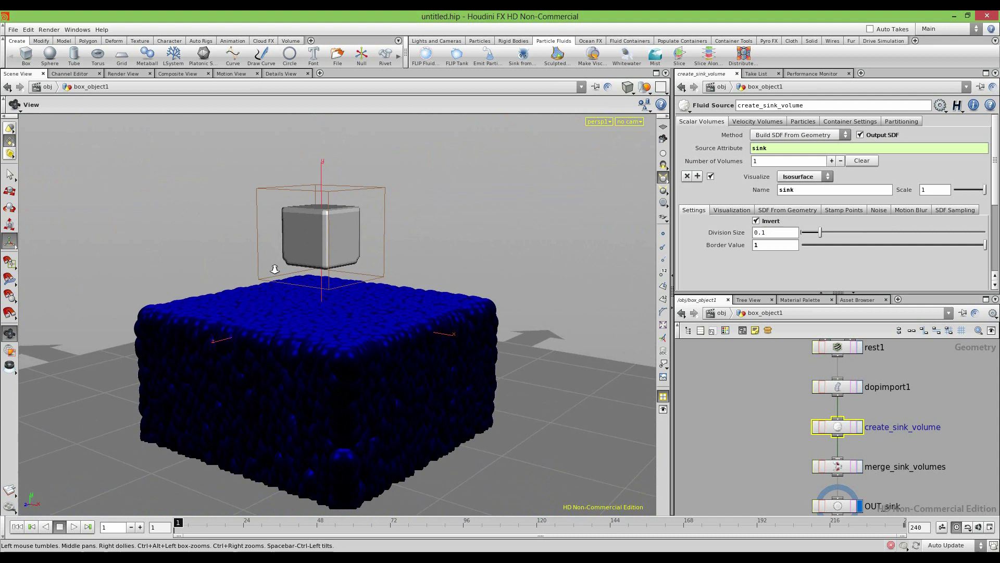
right_click_drag(274, 270, 334, 289)
left_click_drag(334, 289, 299, 265)
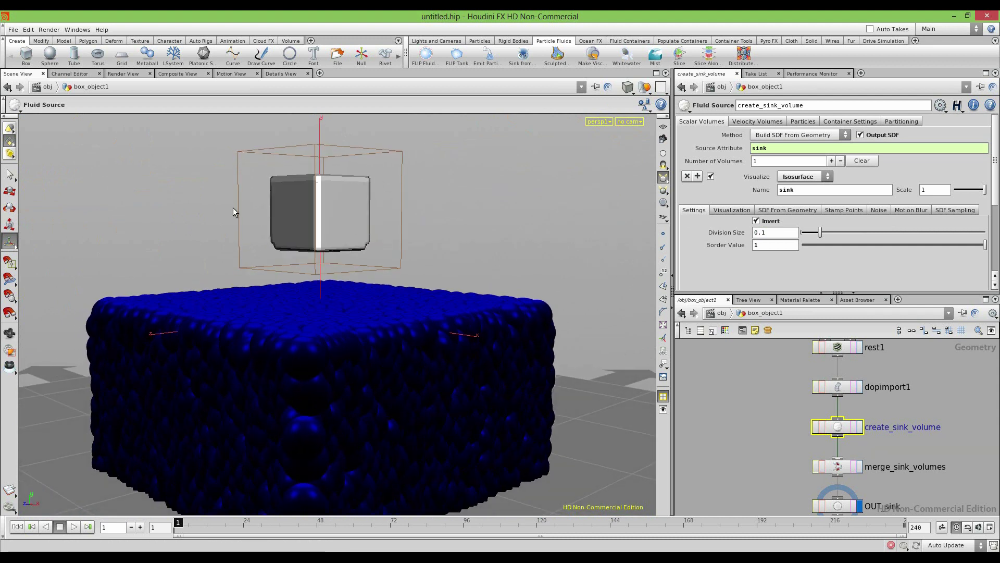
left_click(73, 527)
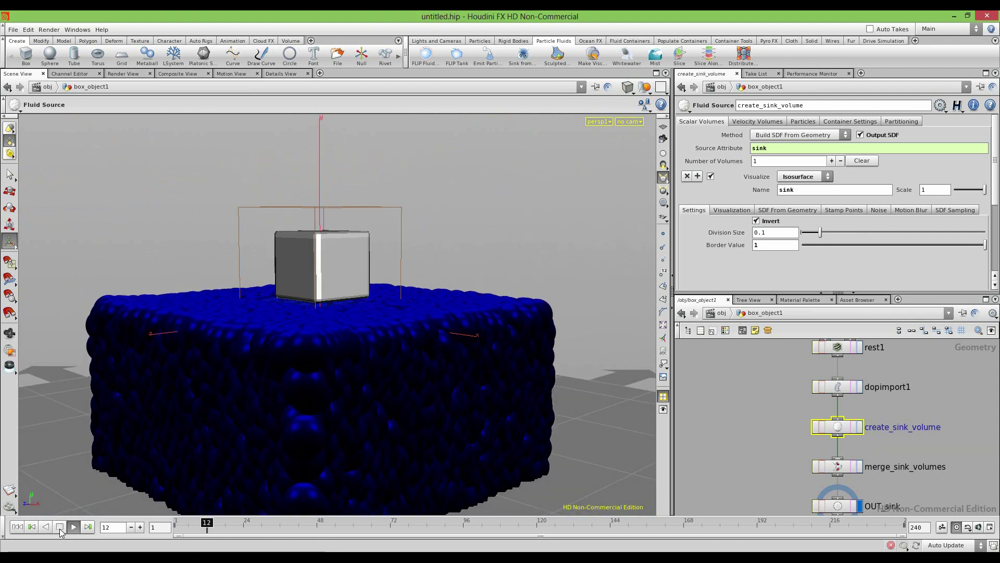
key("w")
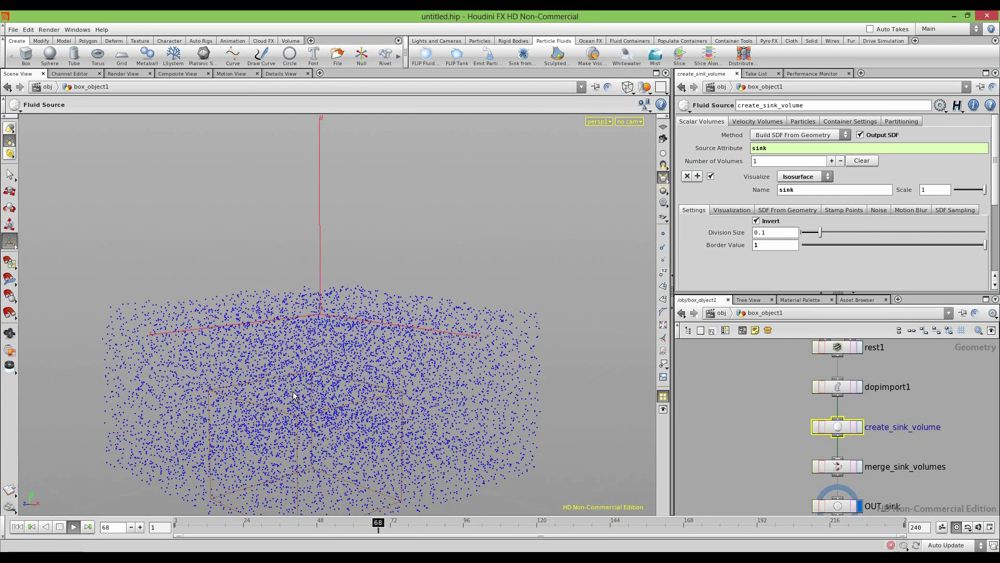
middle_click_drag(283, 383, 319, 313, "alt")
right_click_drag(320, 313, 346, 297, "alt")
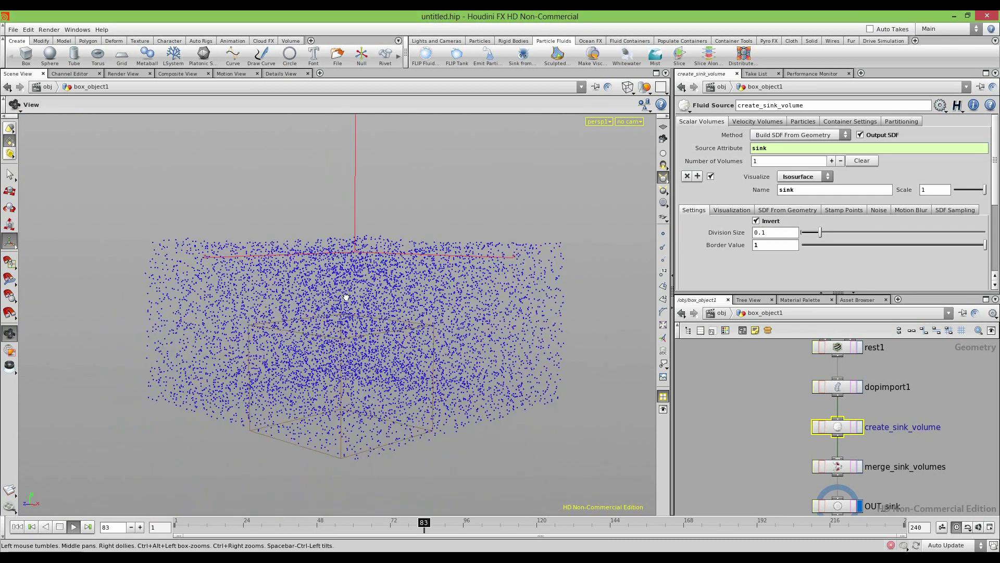
key("Return")
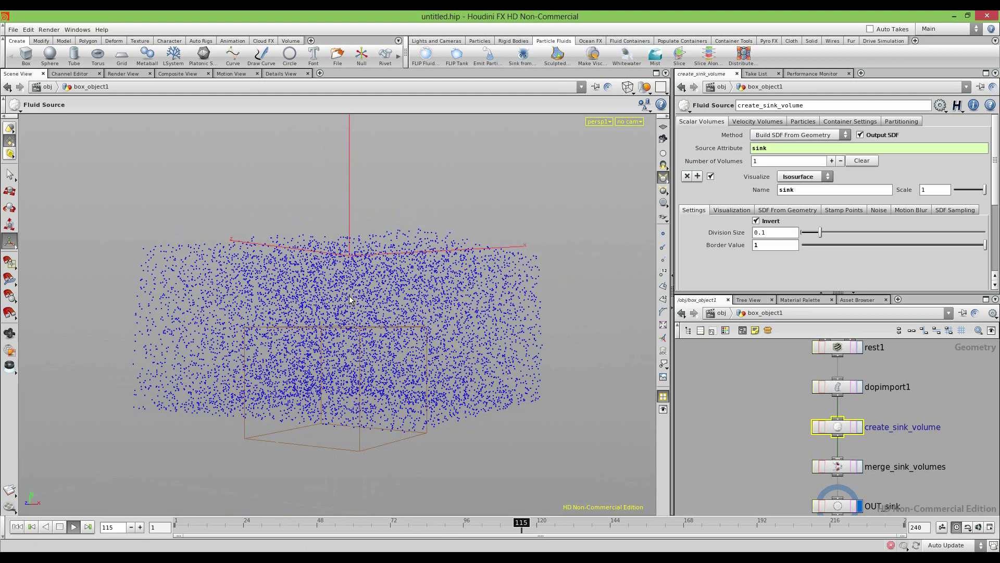
left_click(18, 527)
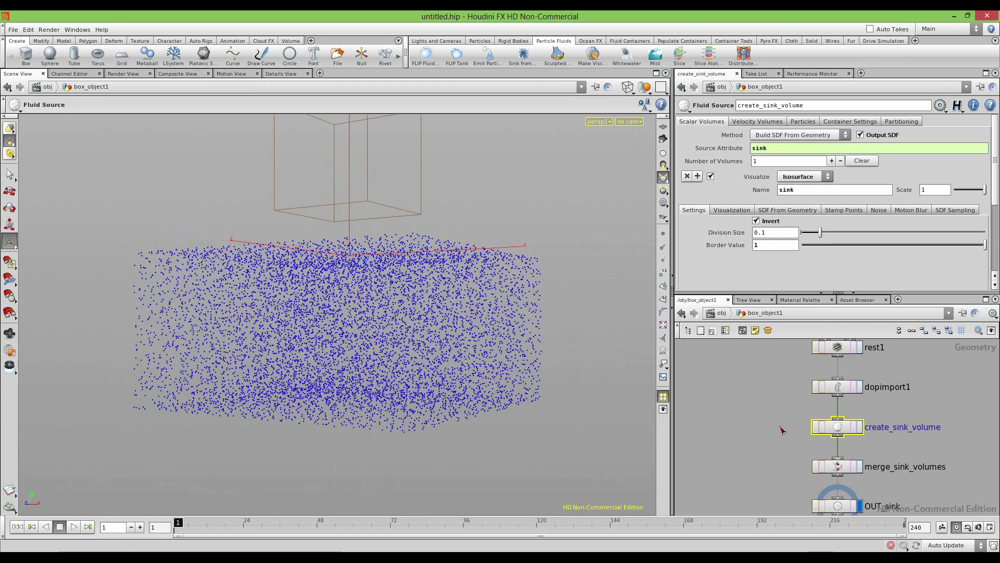
Return to the object-level network and delete all six nodes to empty the scene
middle_click_drag(772, 435, 735, 490)
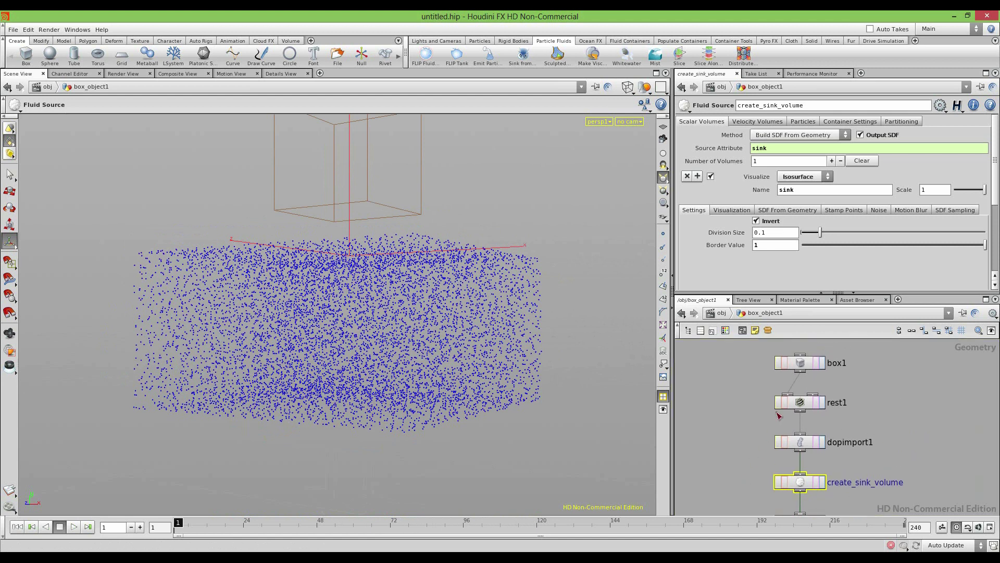
left_click(719, 313)
scroll(803, 427, "down", 5)
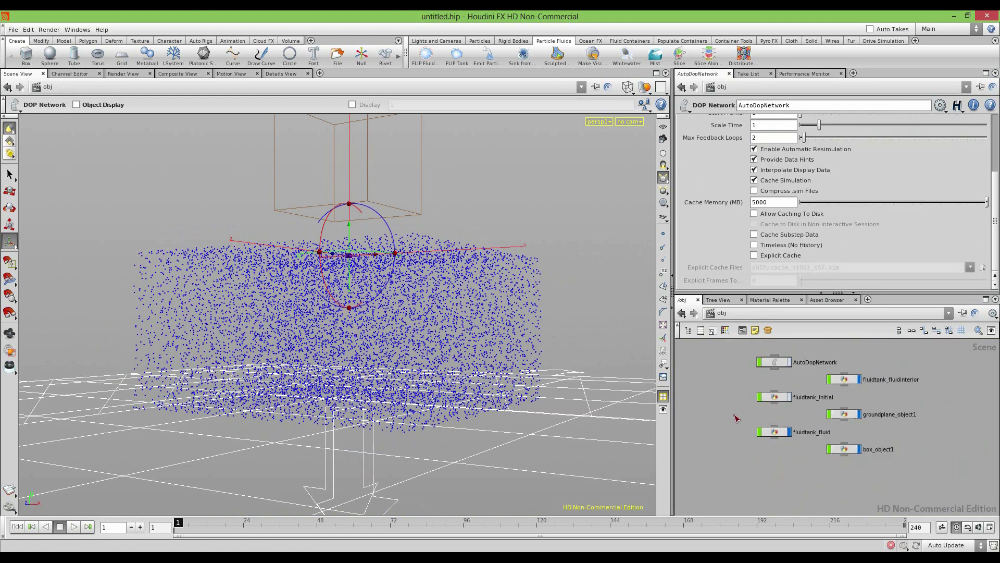
left_click_drag(740, 368, 875, 489)
scroll(748, 415, "down", 4)
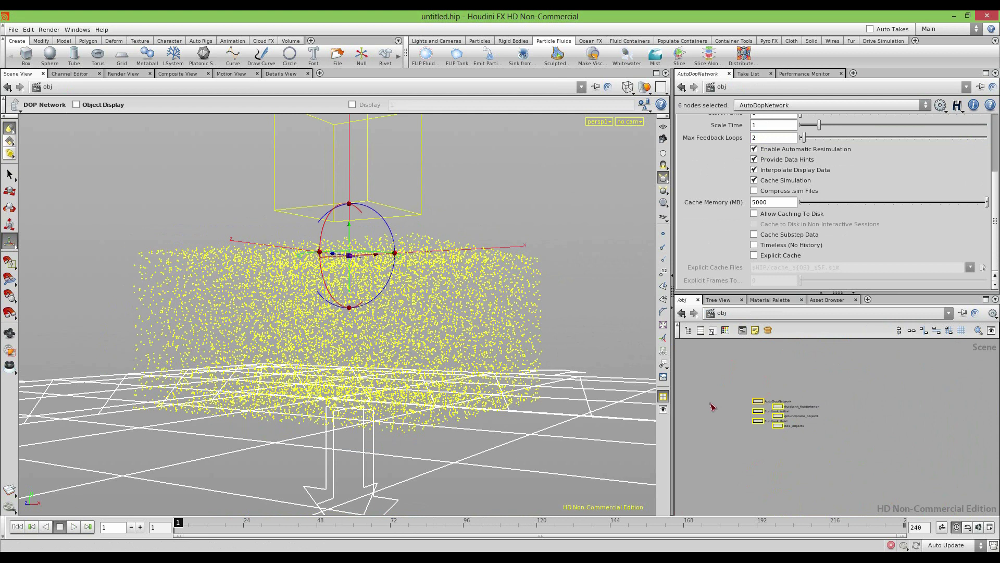
key("Delete")
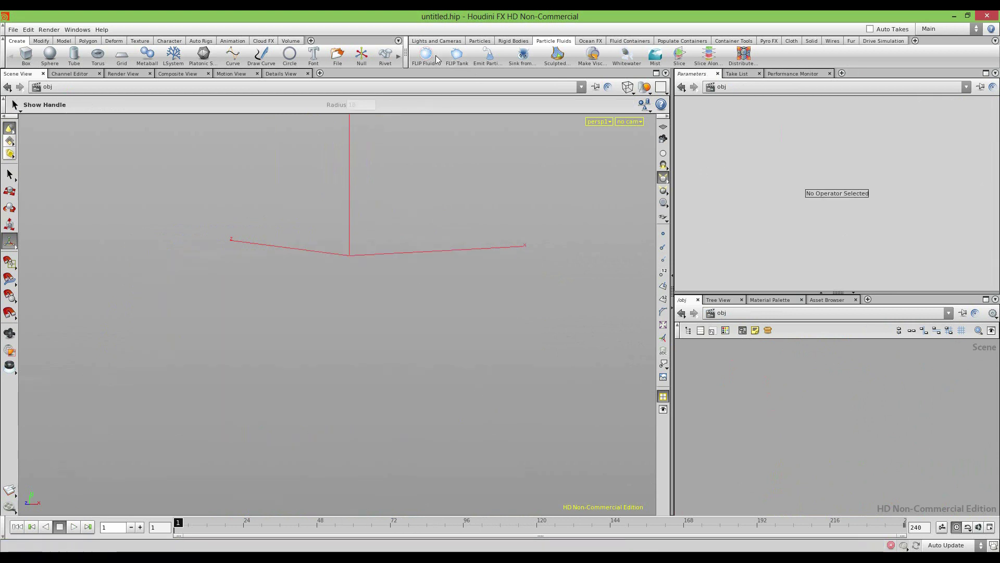
Create a rigid body ground plane in the empty scene and switch the view to shaded display
left_click(630, 40)
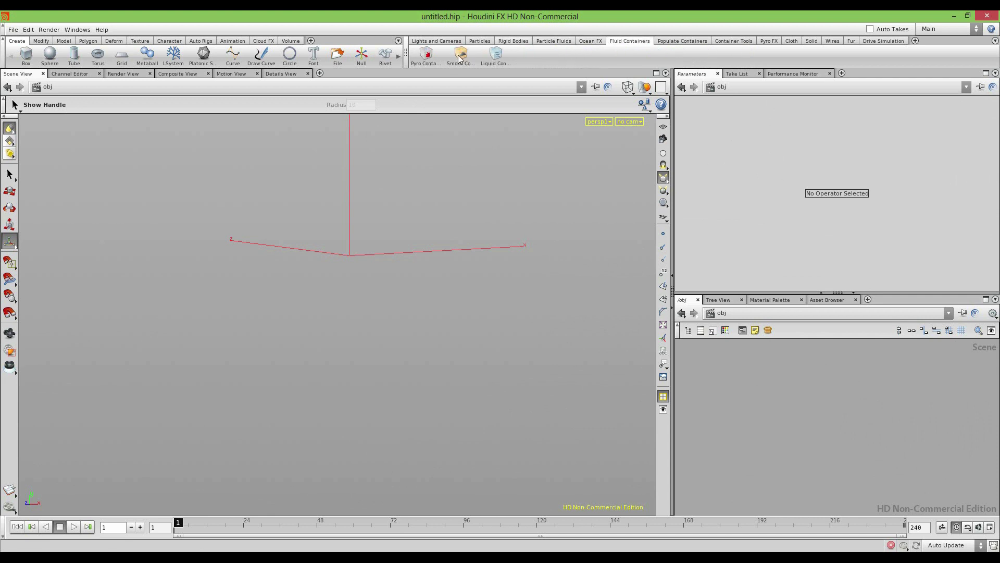
left_click(670, 42)
left_click(513, 41)
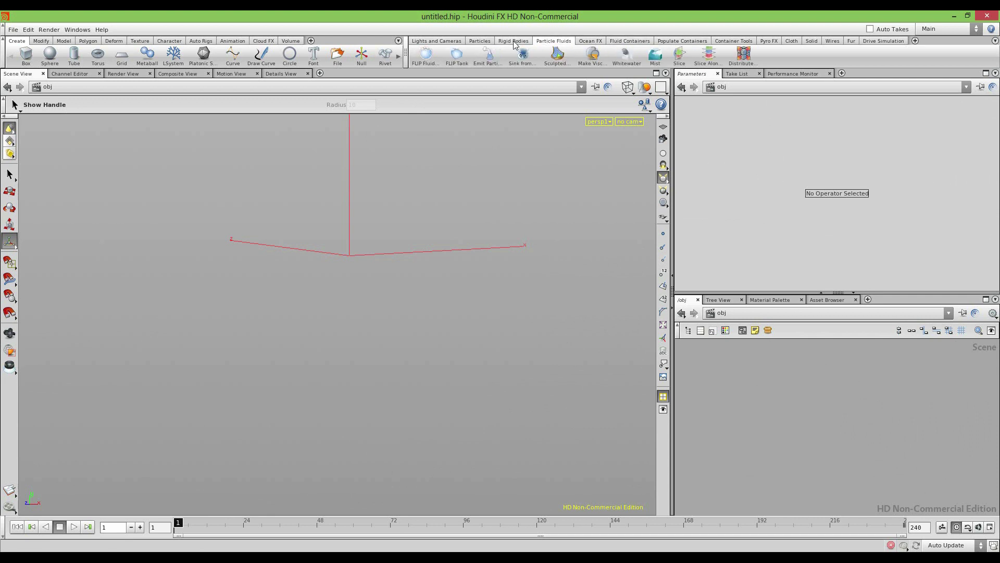
left_click(502, 54)
mouse_move(307, 239)
left_mouse_down("alt")
mouse_move(334, 305)
mouse_move(357, 295)
mouse_move(317, 323)
mouse_move(315, 312)
left_mouse_up("alt")
scroll(338, 300, "down", 3)
key("w")
Create a new FLIP tank, undo the handle move made on it, and return to the object-level network
left_click(552, 43)
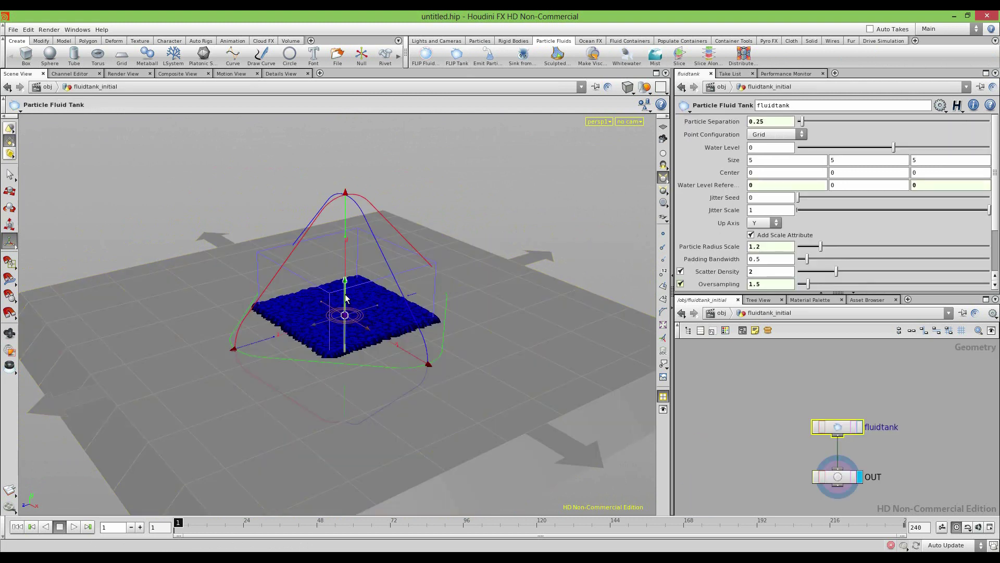
key("ctrl+z")
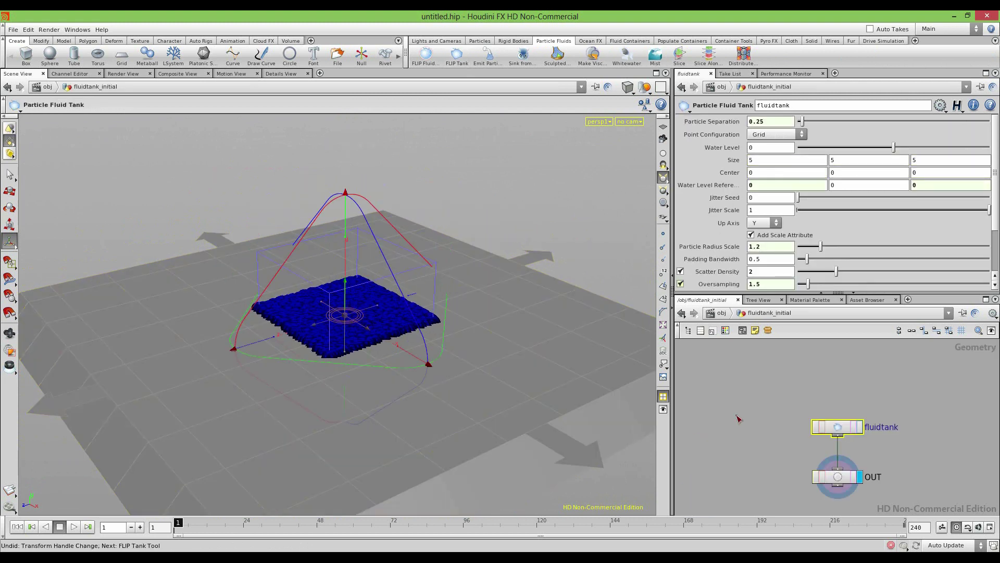
left_click(719, 315)
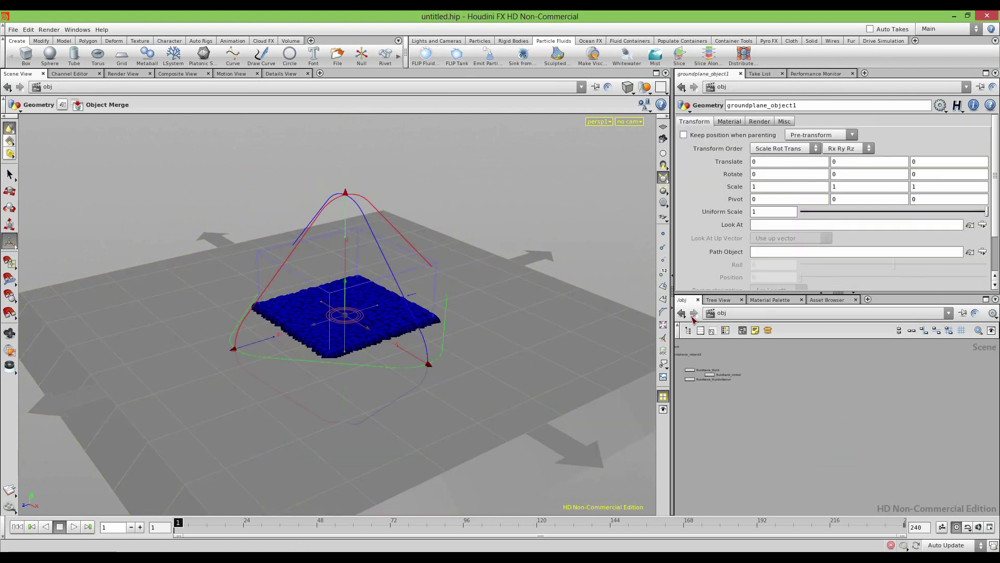
Lower the ground plane to about -2.8 in Y so that it lies beneath the fluid tank
left_click_drag(345, 284, 347, 365)
key("ctrl+z")
left_click_drag(279, 364, 344, 354, "alt")
right_click_drag(343, 354, 409, 373, "alt")
left_click_drag(408, 373, 359, 362, "alt")
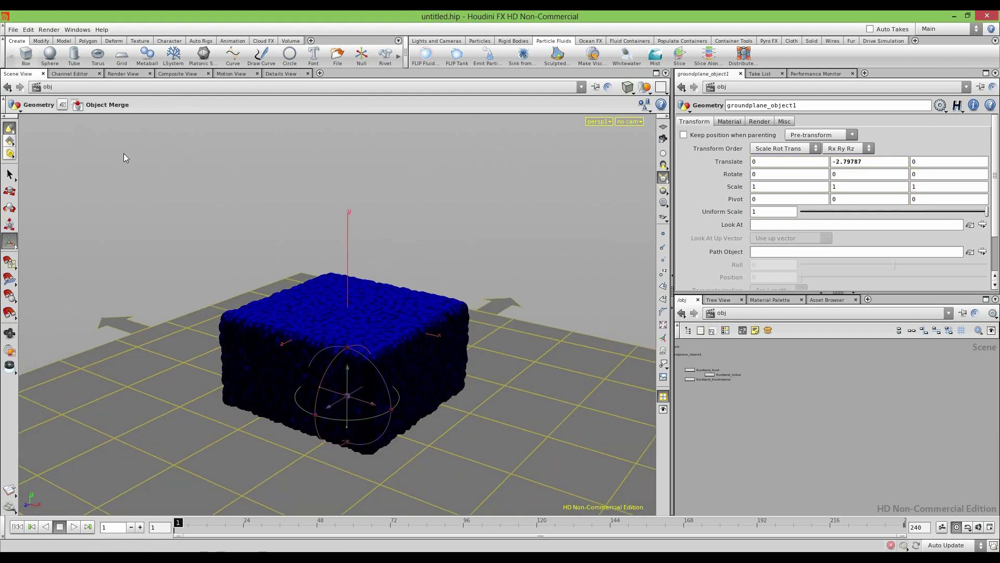
Delete the ground plane object and bring the remaining fluid tank nodes into view
key("Delete")
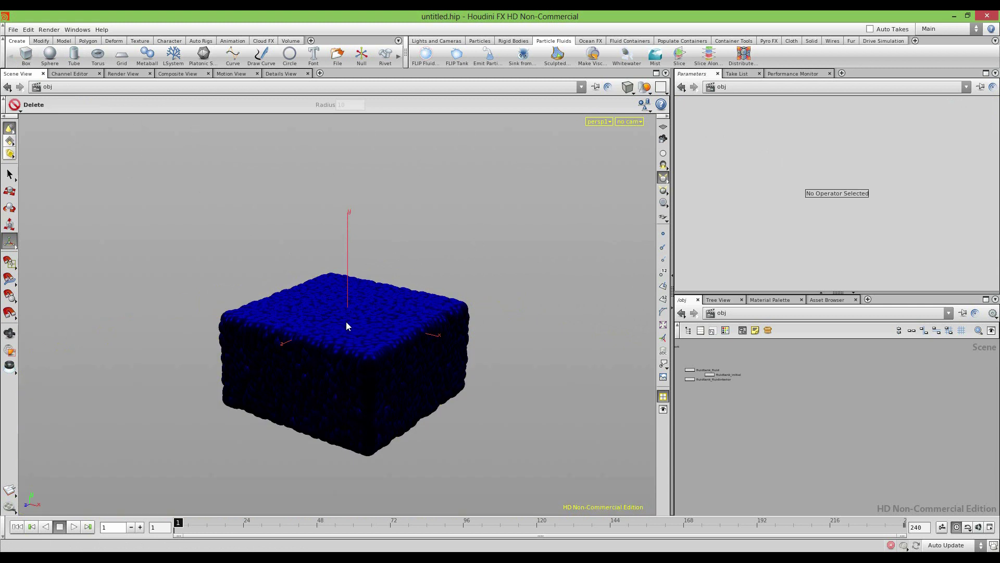
middle_click_drag(816, 389, 909, 459)
scroll(862, 438, "up", 3)
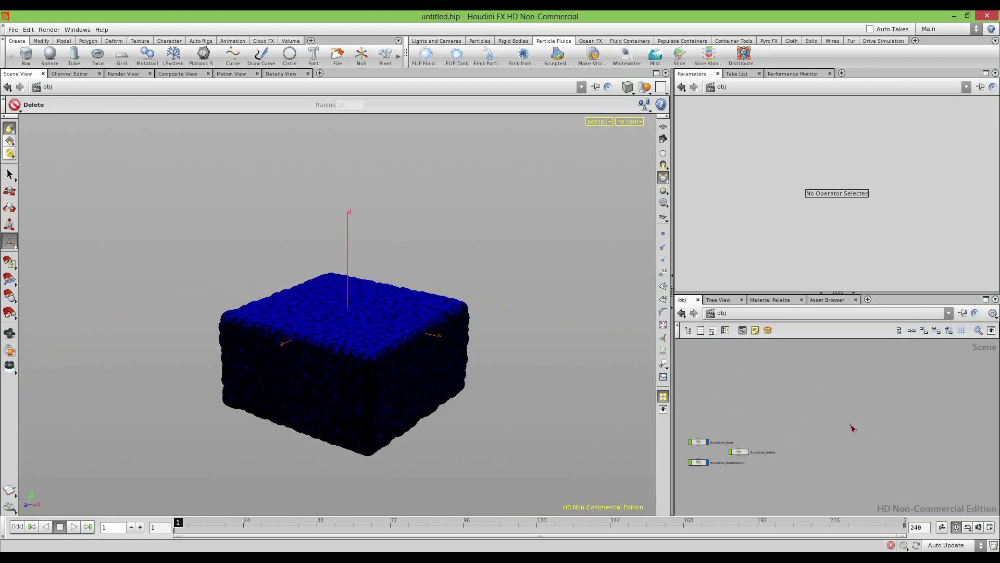
Create a box at the origin of the fluid tank scene and undo its trial move along X
left_click(25, 55)
key("Return")
left_click_drag(373, 319, 549, 330)
left_click_drag(385, 370, 415, 348, "alt")
middle_click_drag(415, 348, 362, 305, "alt")
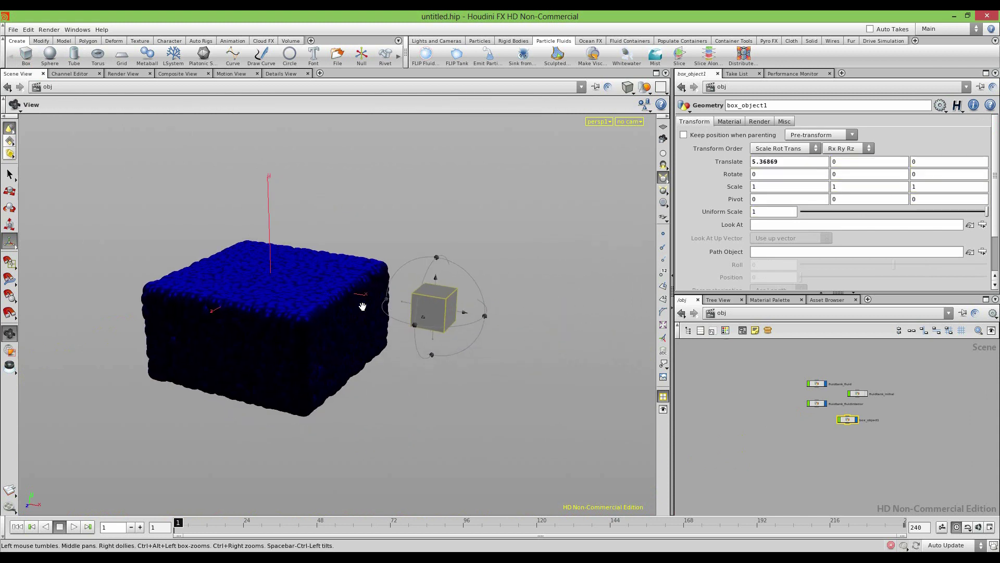
key("ctrl+z")
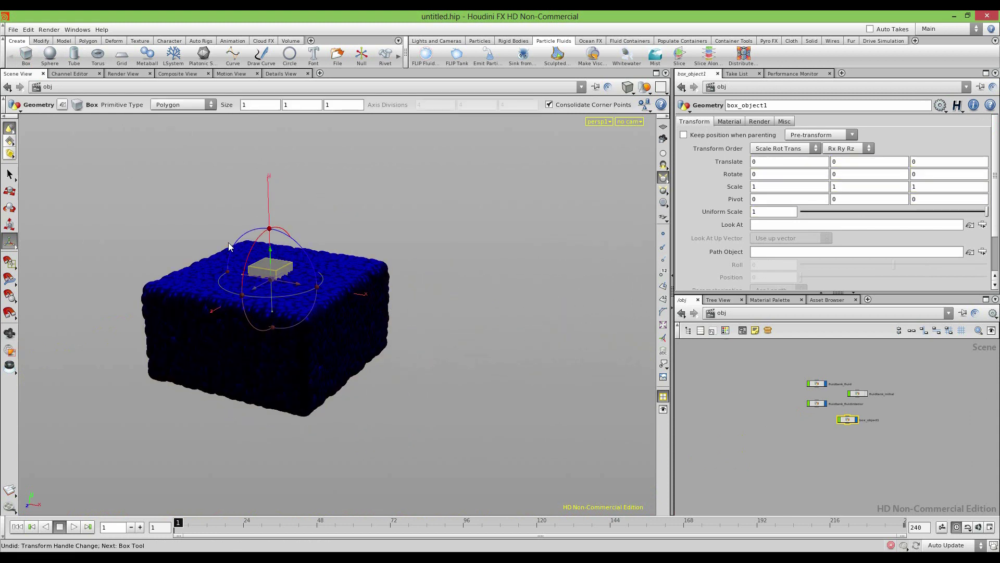
Add a null object above the box node in the network and parent the box to it
left_click(768, 440)
middle_click_drag(746, 425, 709, 430)
left_click_drag(815, 427, 729, 444)
scroll(728, 445, "up", 4)
key("Tab")
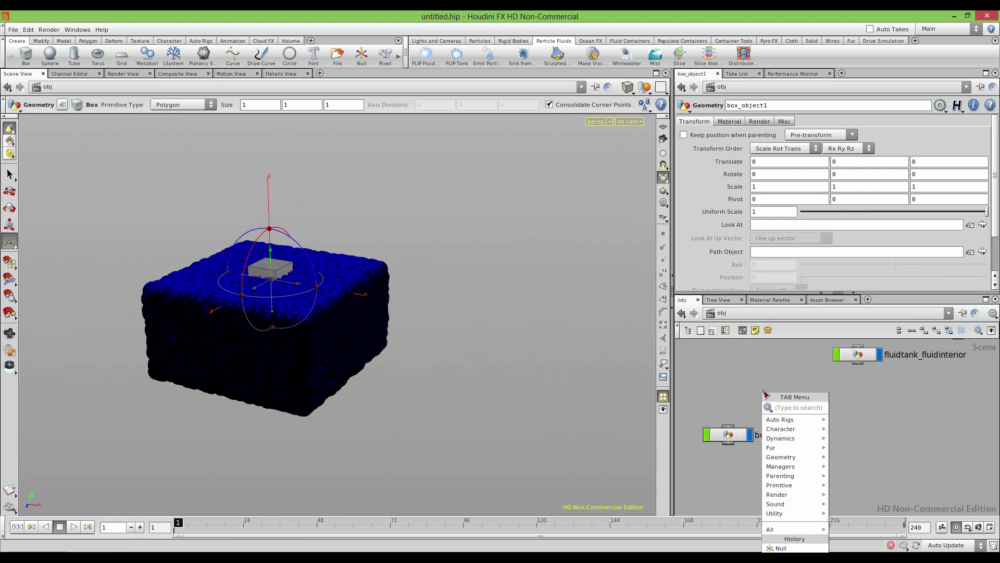
type("Null")
left_click(838, 408)
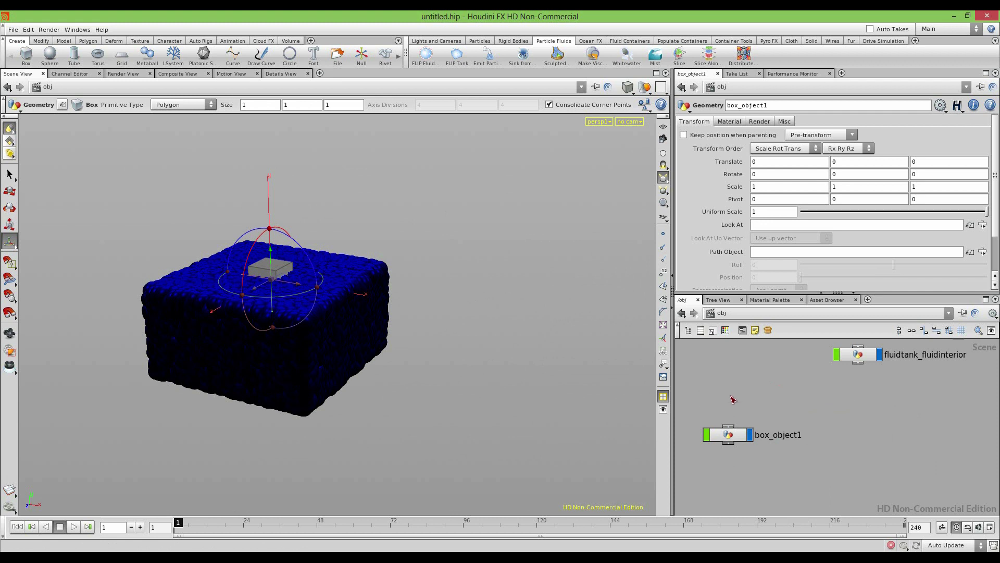
left_click(730, 409)
left_click_drag(730, 420, 737, 427)
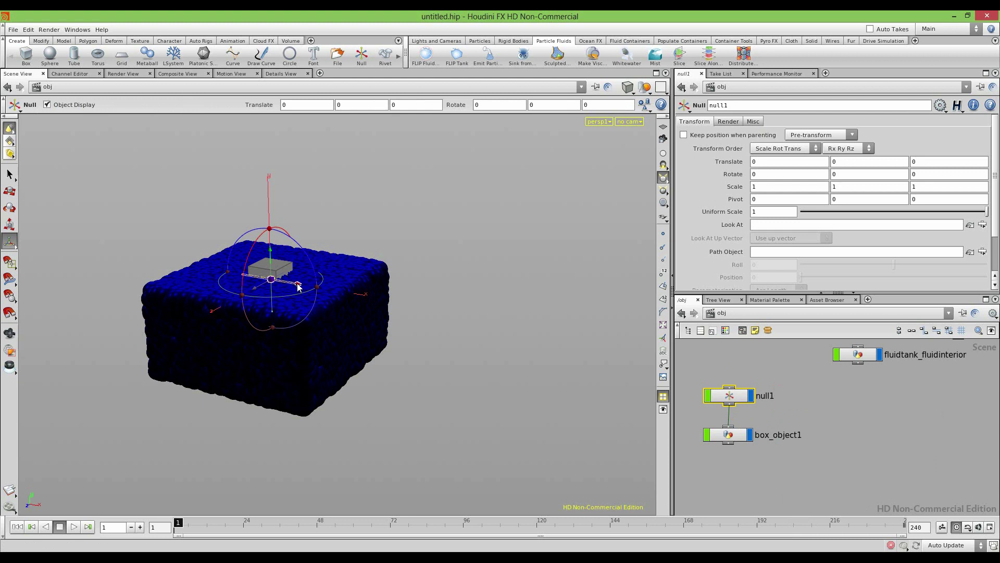
Move the null to about 6.19 in X, outside the tank, and keyframe its X translation at frame 1
left_click_drag(297, 285, 492, 323)
left_click_drag(308, 287, 290, 315, "alt")
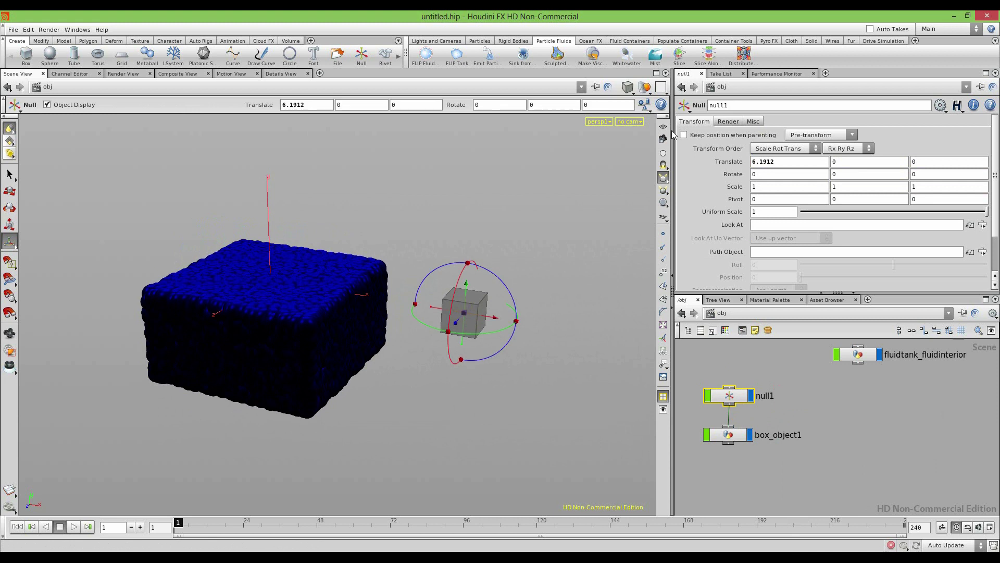
right_click(771, 161)
mouse_move(811, 177)
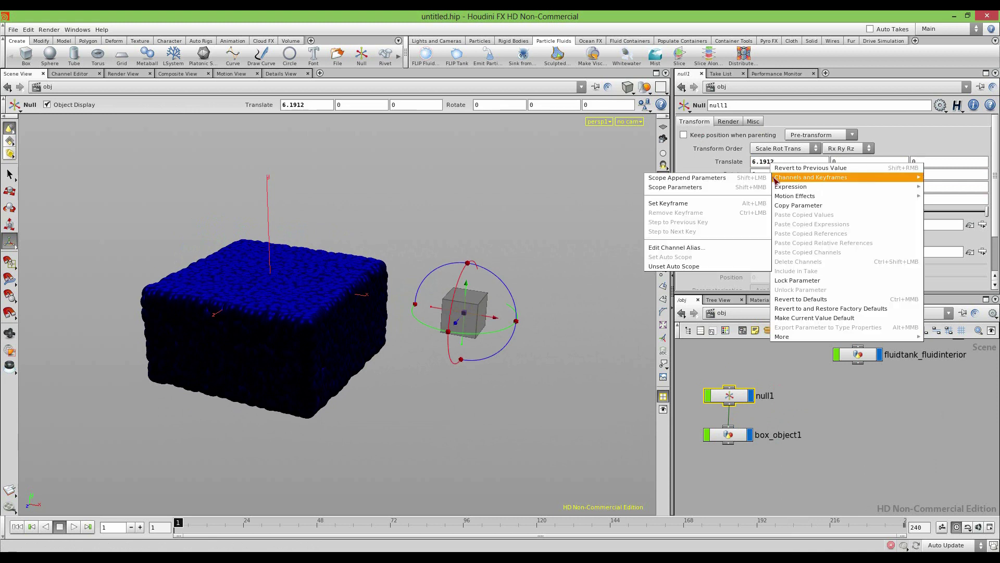
left_click(656, 206)
At frame 36, move the null back to about 0 in X, inside the tank, and keyframe its X translation
left_click(240, 525)
left_click(280, 525)
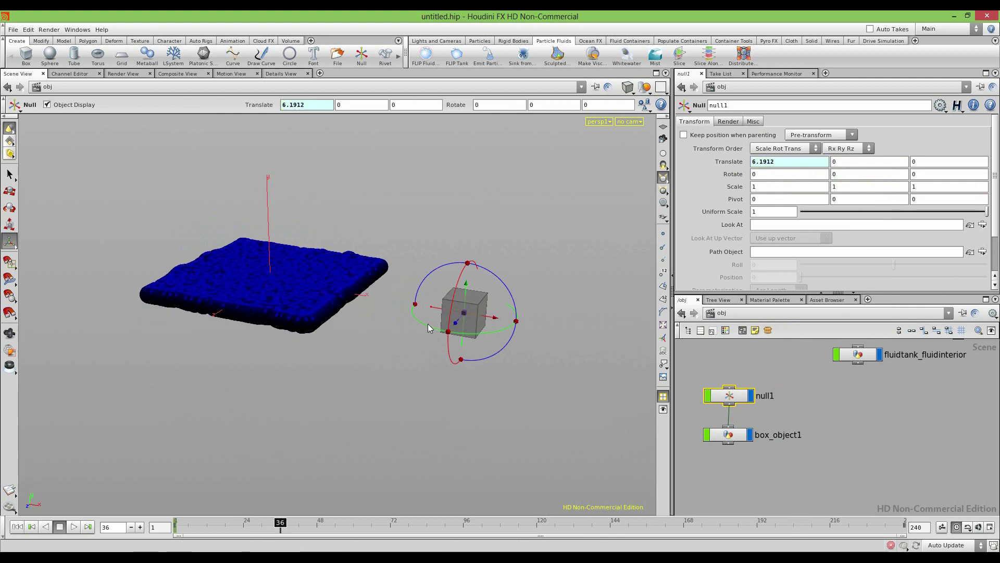
left_click_drag(493, 320, 287, 295)
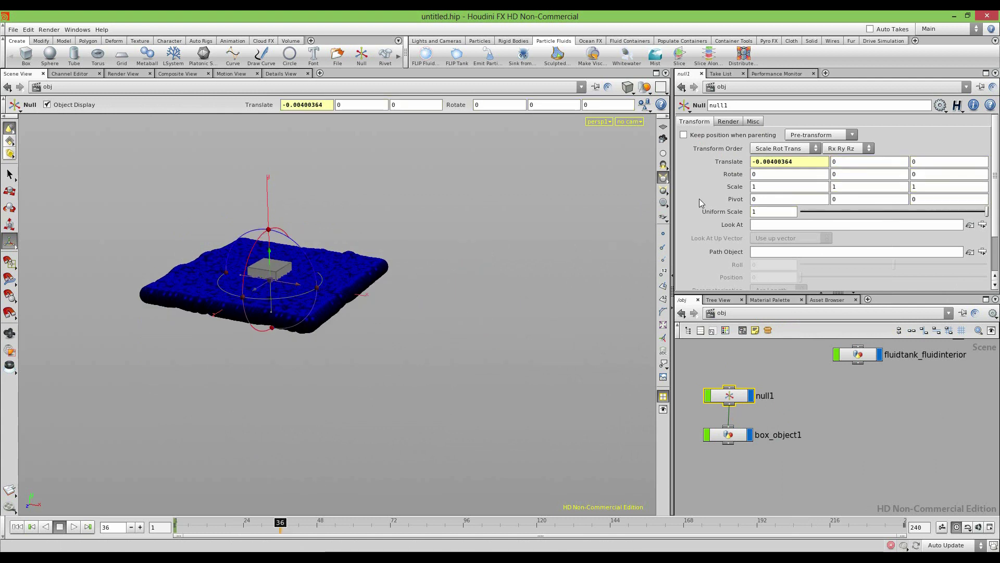
right_click(803, 165)
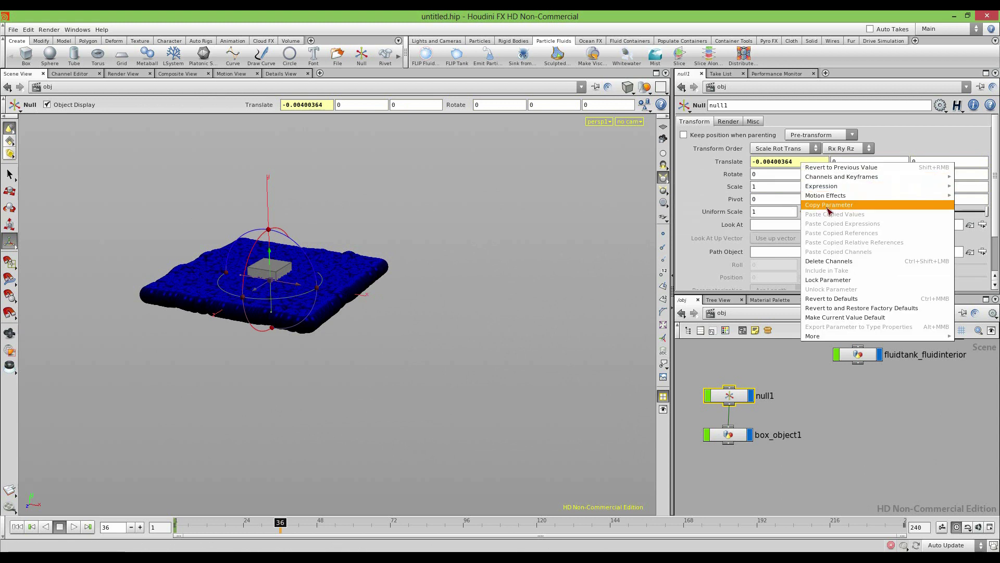
mouse_move(827, 177)
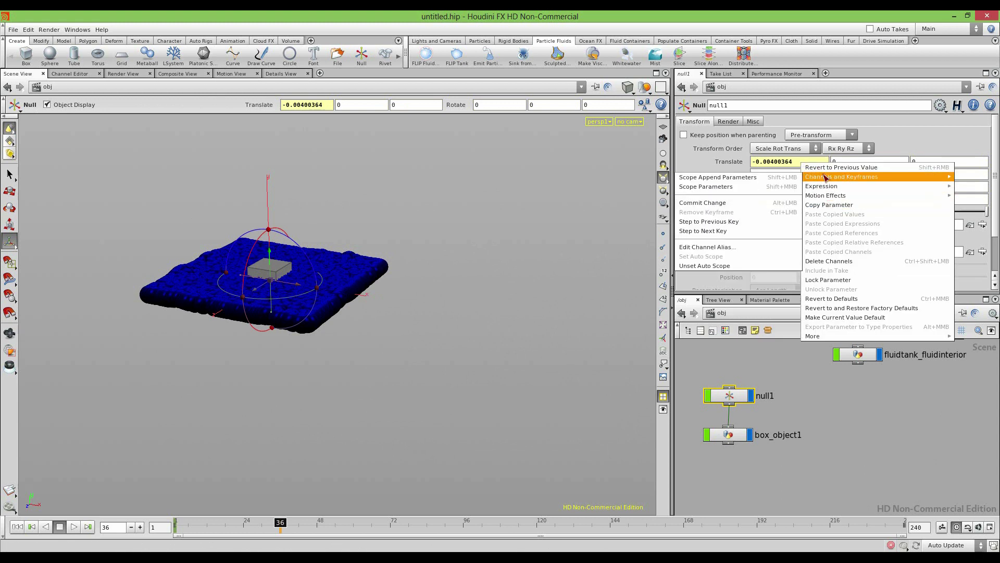
left_click(696, 208)
right_click(787, 165)
mouse_move(799, 187)
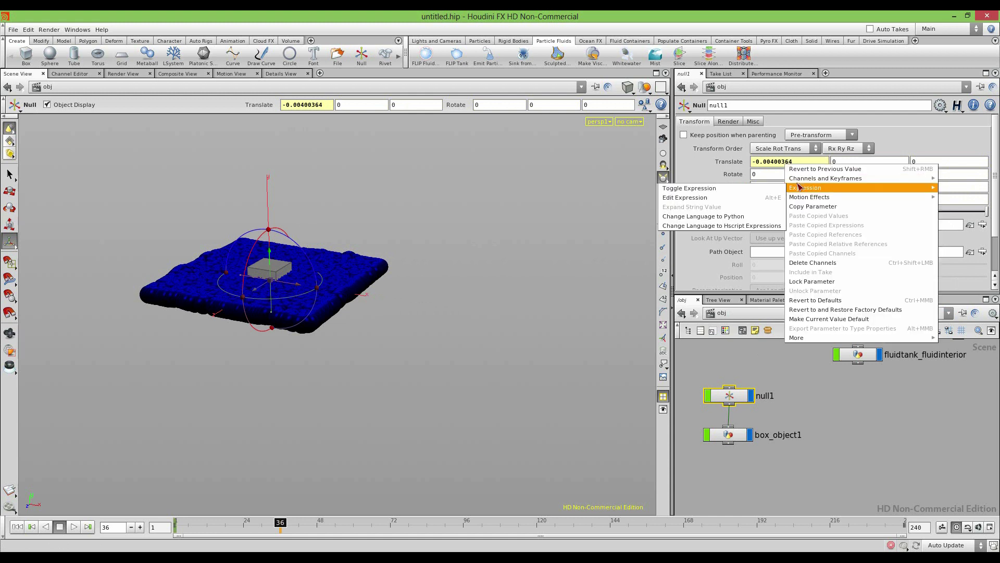
left_click(685, 198)
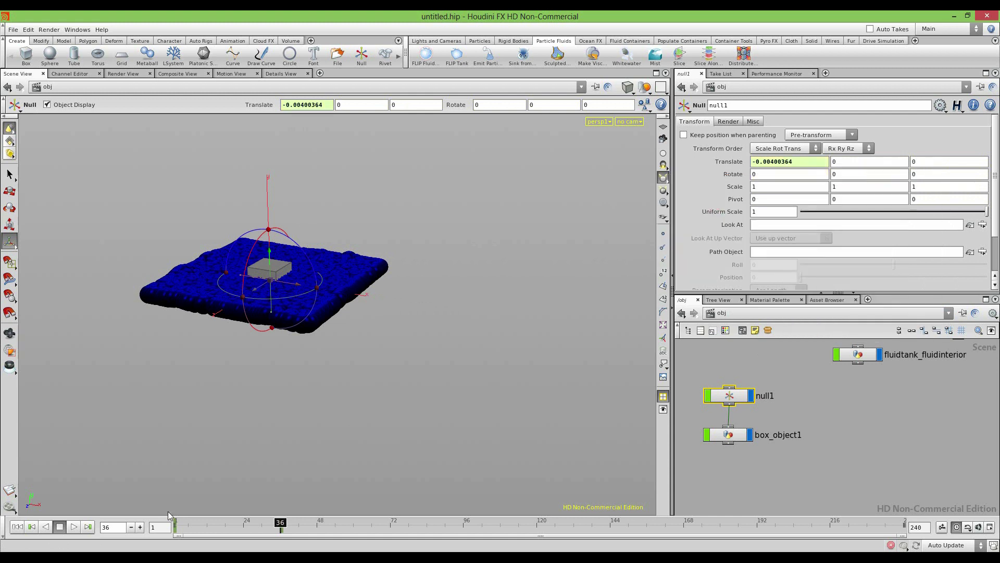
Play the animation from the first frame to check the box's travel into the tank, and rewind it
left_click(16, 527)
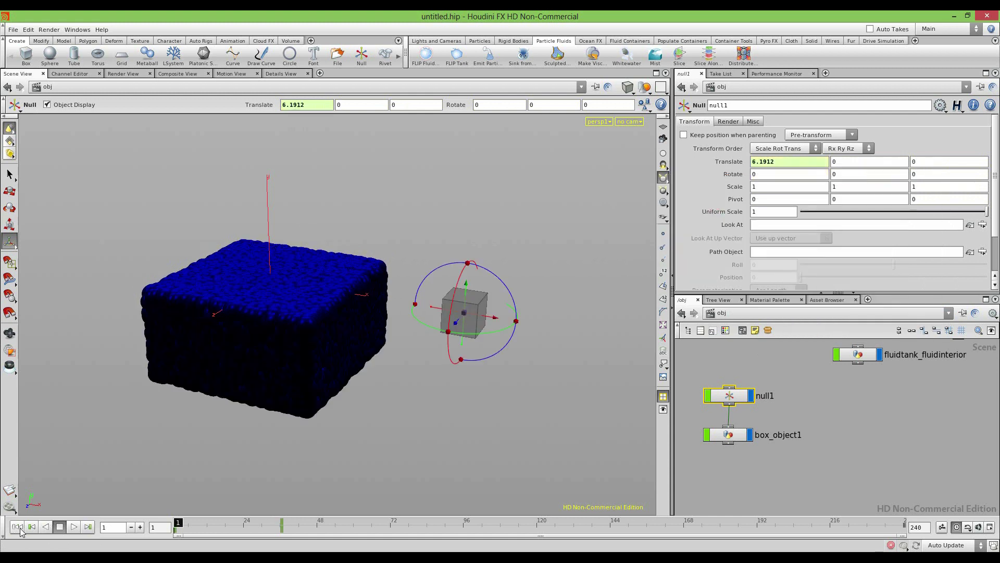
left_click(74, 527)
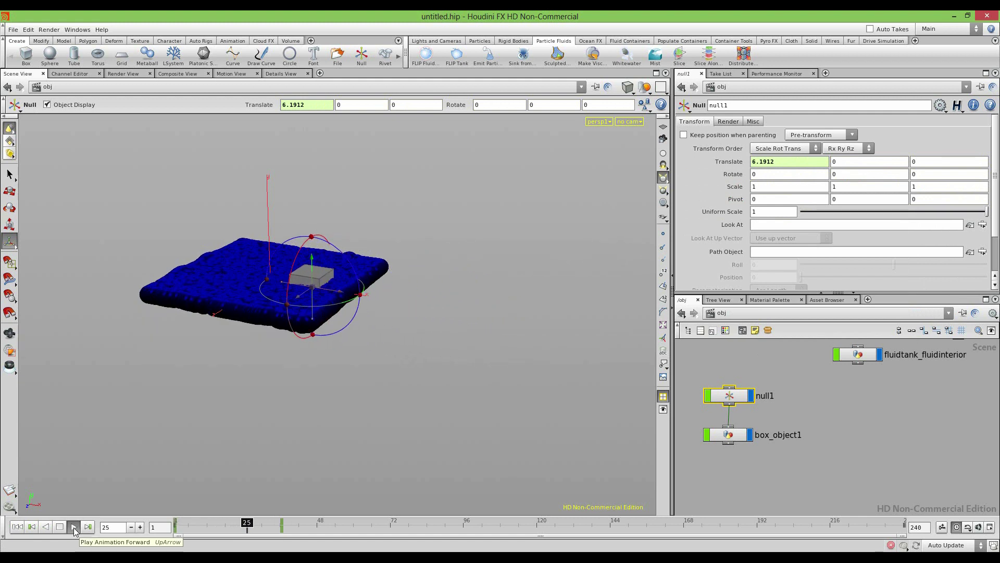
left_click(60, 528)
left_click(16, 528)
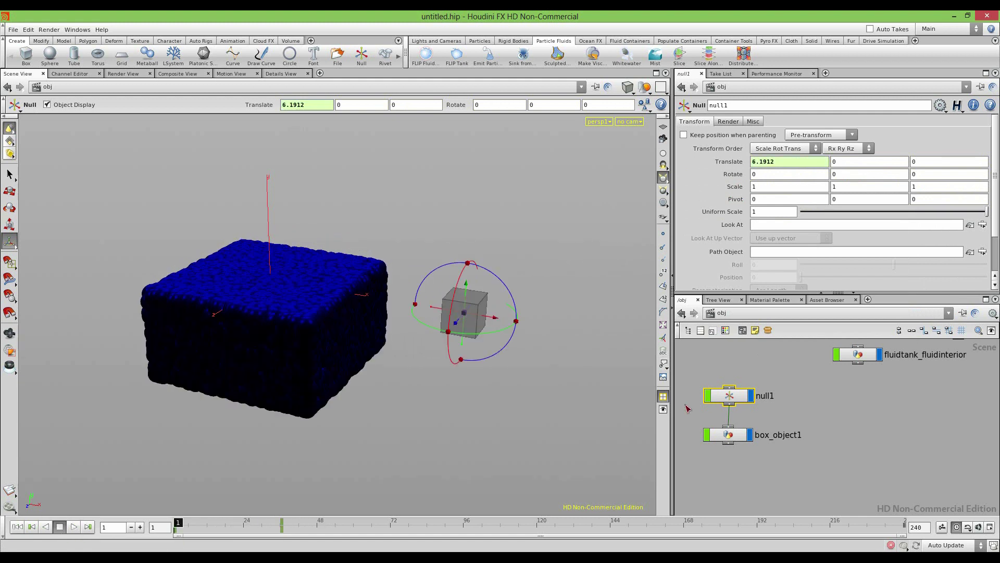
Start a new scene containing a FLIP tank and a box at the origin, and frame all its object nodes
scroll(729, 391, "up", 3)
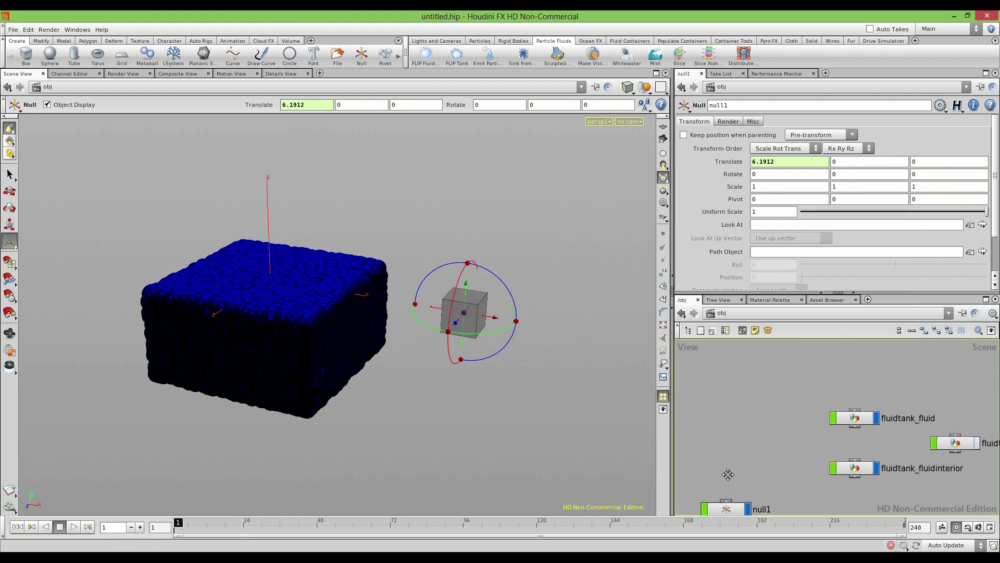
left_click(13, 29)
left_click(20, 39)
left_click(159, 101)
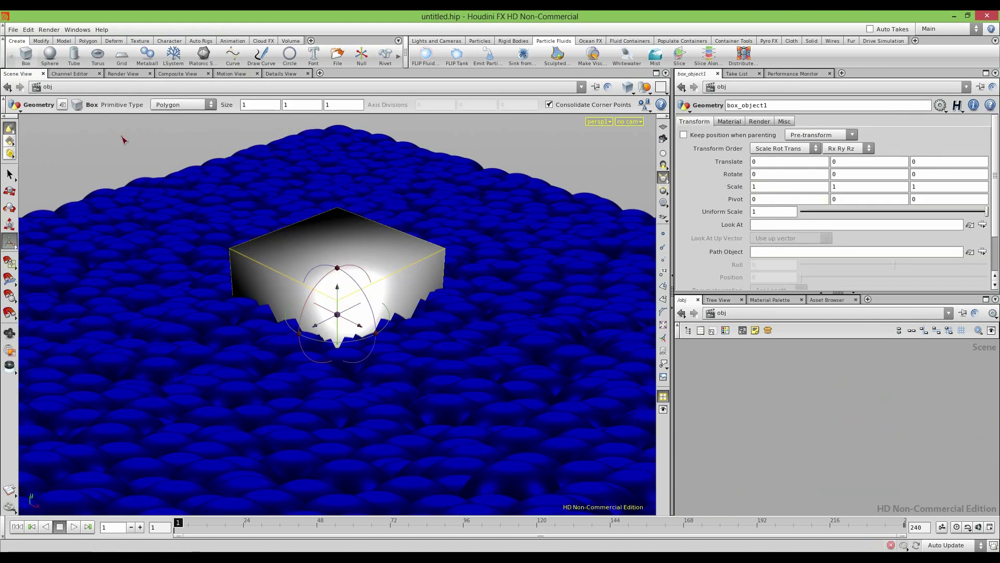
right_click_drag(124, 140, 100, 259, "alt")
left_click_drag(101, 259, 133, 234, "alt")
key("h")
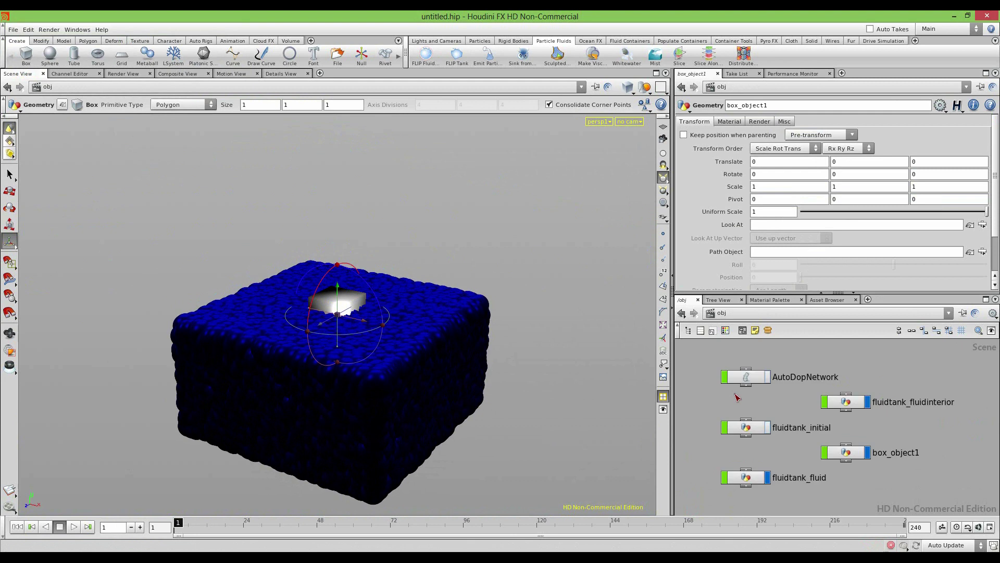
Add a null object to the new scene, parent the box to it, and select the null
key("Tab")
type("Null")
key("Return")
left_click(971, 440)
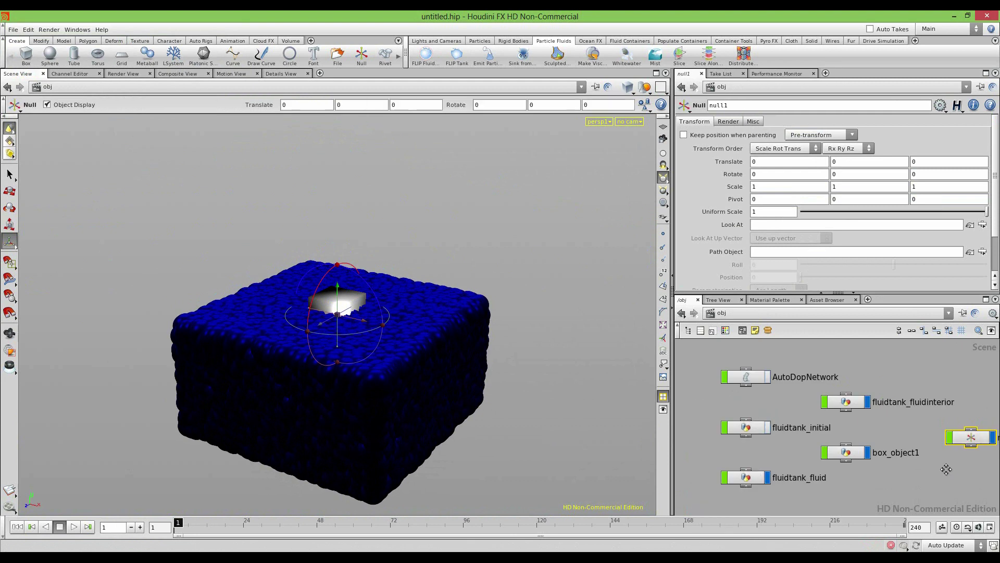
middle_click_drag(947, 469, 796, 439)
left_click_drag(696, 418, 818, 445)
left_click(824, 450)
left_click(822, 409)
Keyframe the null's X translation at about 5.79 on frame 1 and about -0.14 on frame 37
left_click(765, 160, "alt")
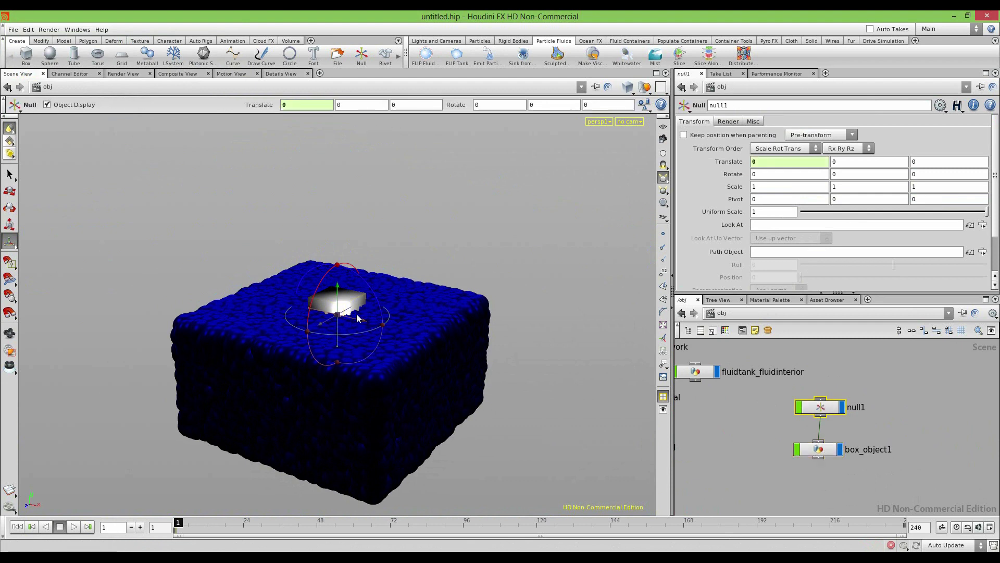
left_click_drag(365, 322, 607, 377)
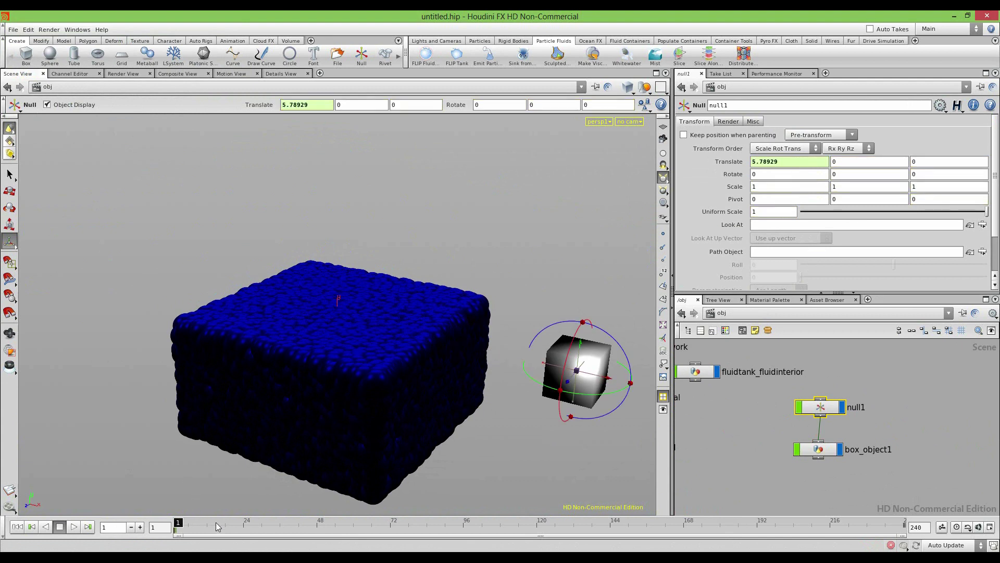
left_click(283, 526)
left_click_drag(604, 378, 341, 341)
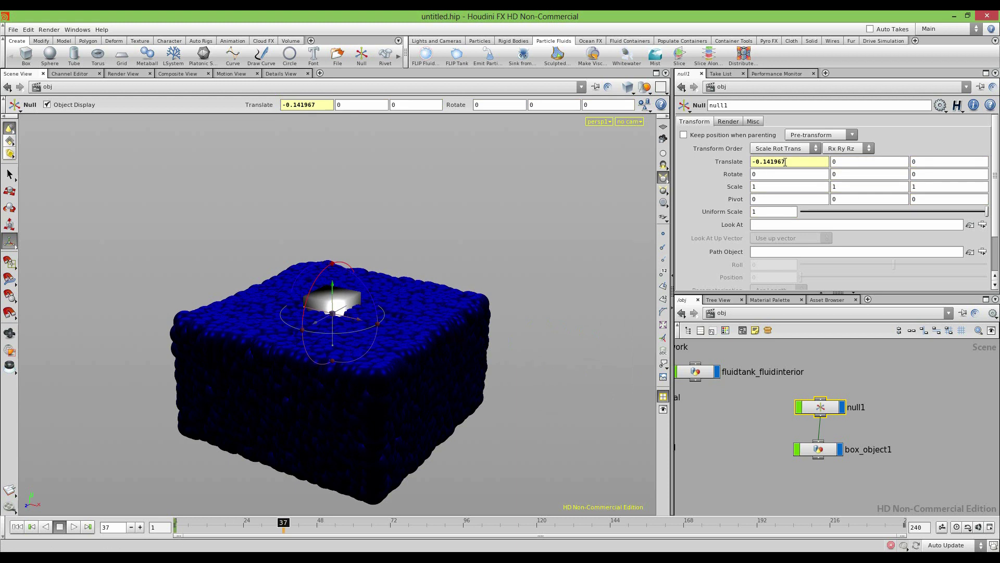
Play the keyframed motion from the first frame, stop it, and rewind to frame 1
left_click(18, 527)
left_click(72, 528)
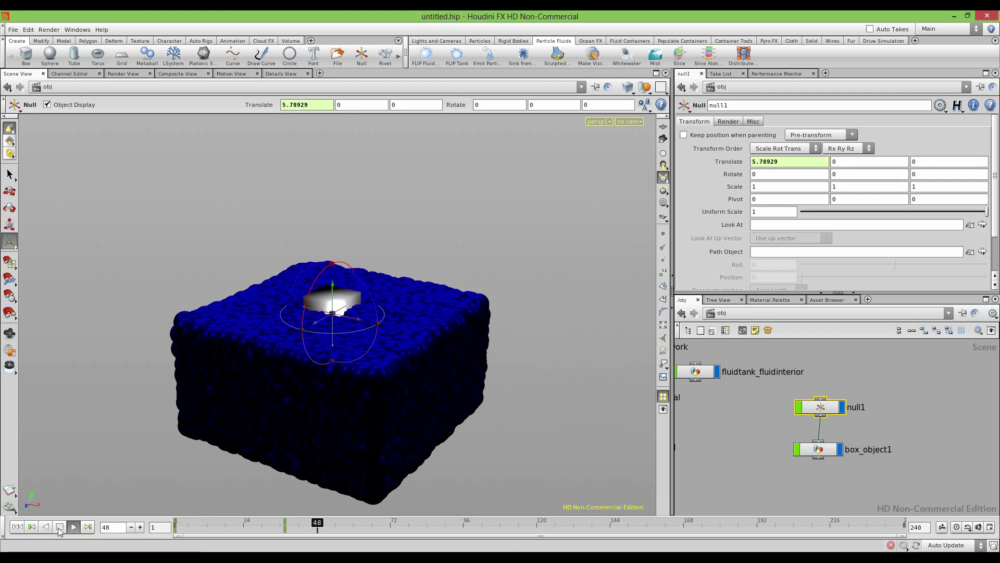
left_click(59, 526)
left_click(17, 527)
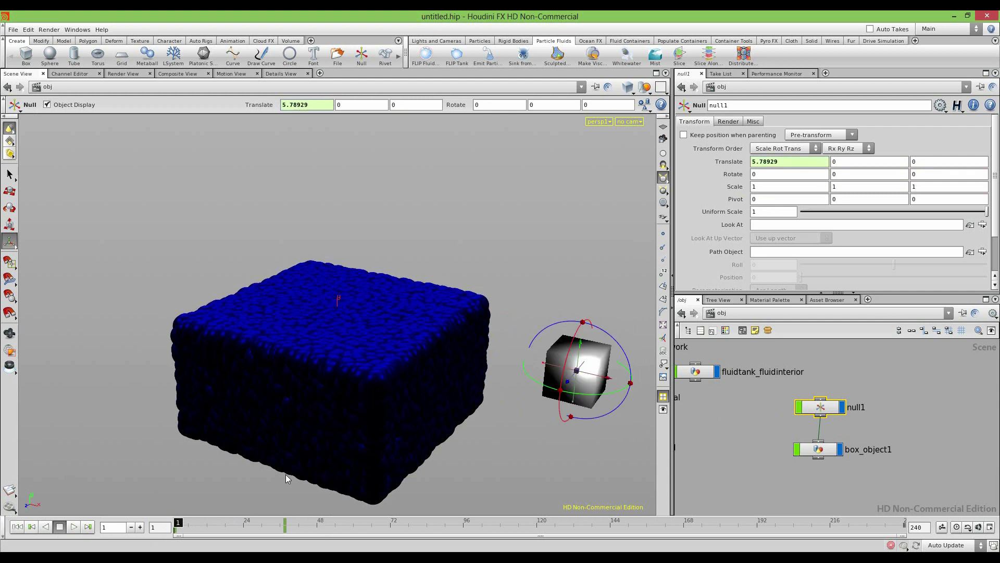
Make the box a fluid sink for the FLIP tank using Sink from Objects
left_click(819, 449)
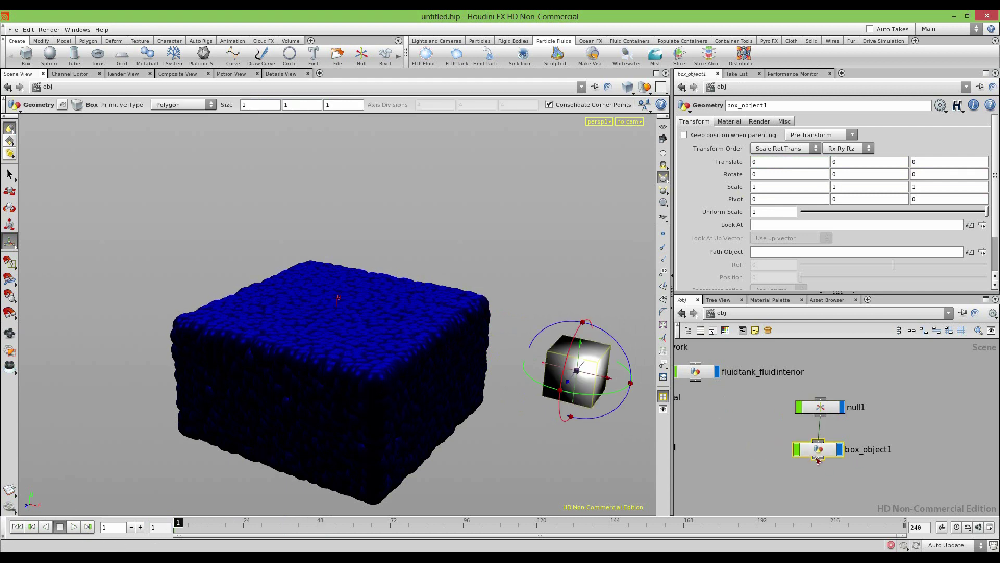
left_click(523, 67)
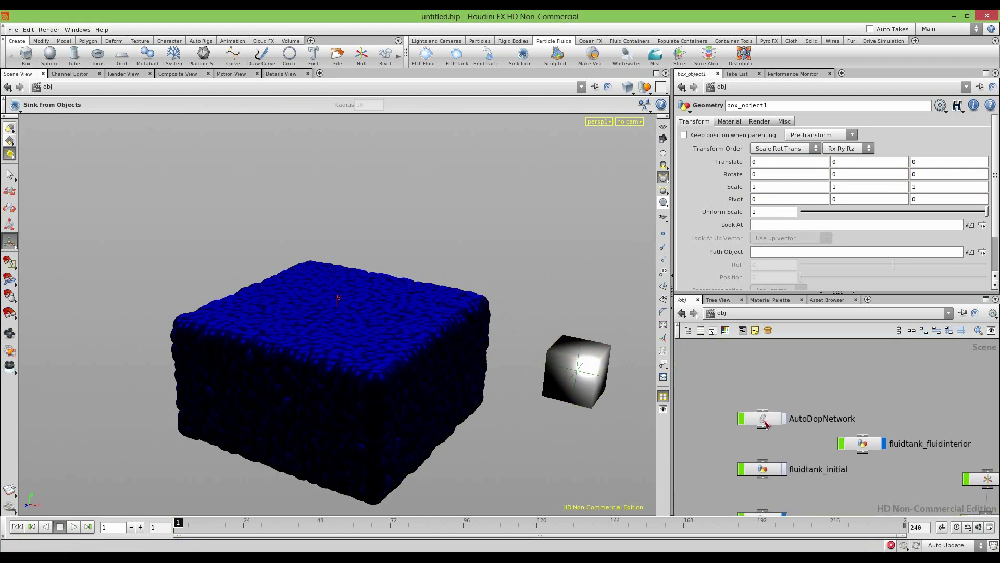
double_click(764, 420)
middle_click_drag(780, 415, 759, 394)
left_click_drag(760, 393, 850, 420)
key("Return")
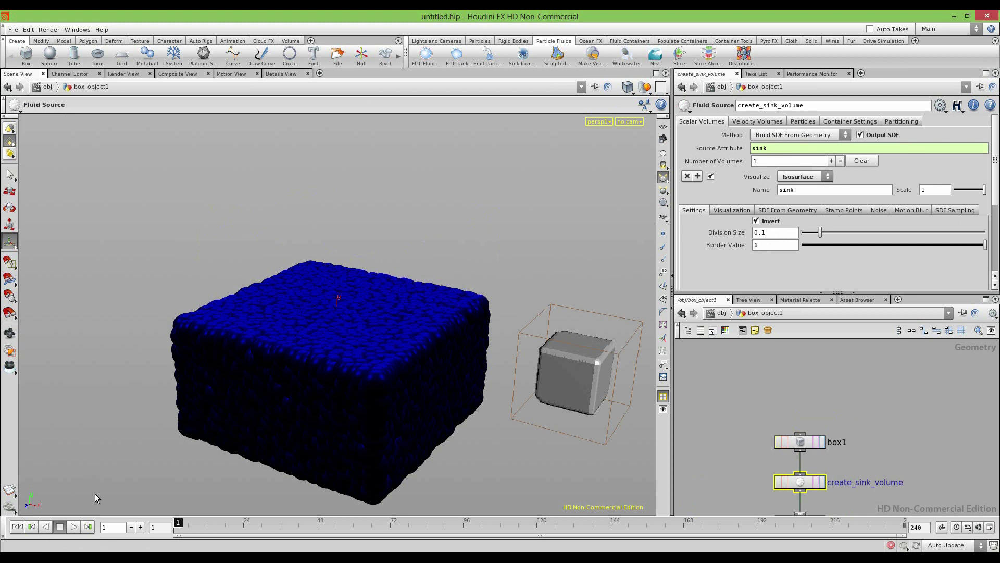
Play the simulation to check how the moving sink box affects the fluid, and rewind to frame 1
left_click(74, 527)
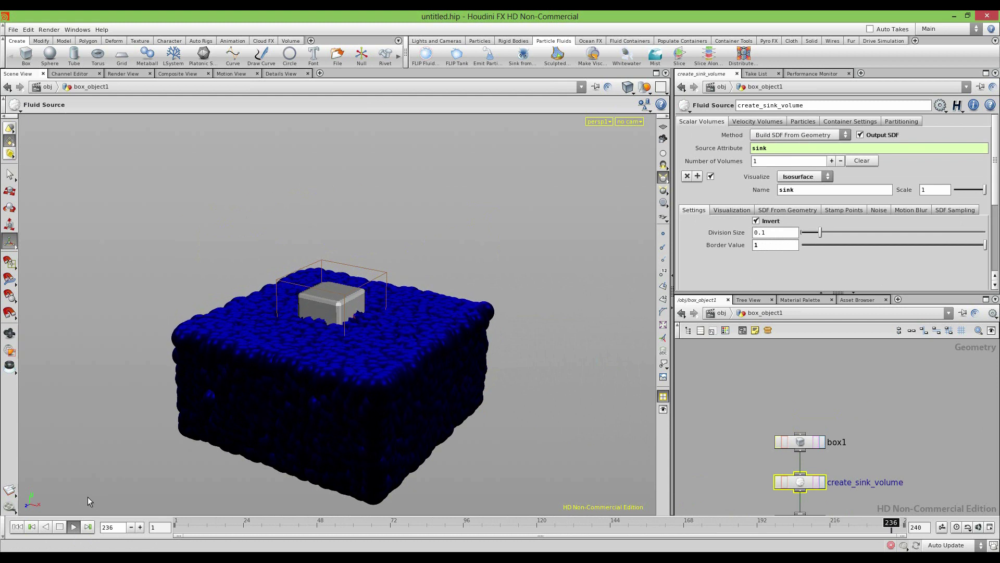
left_click(59, 527)
left_click(18, 527)
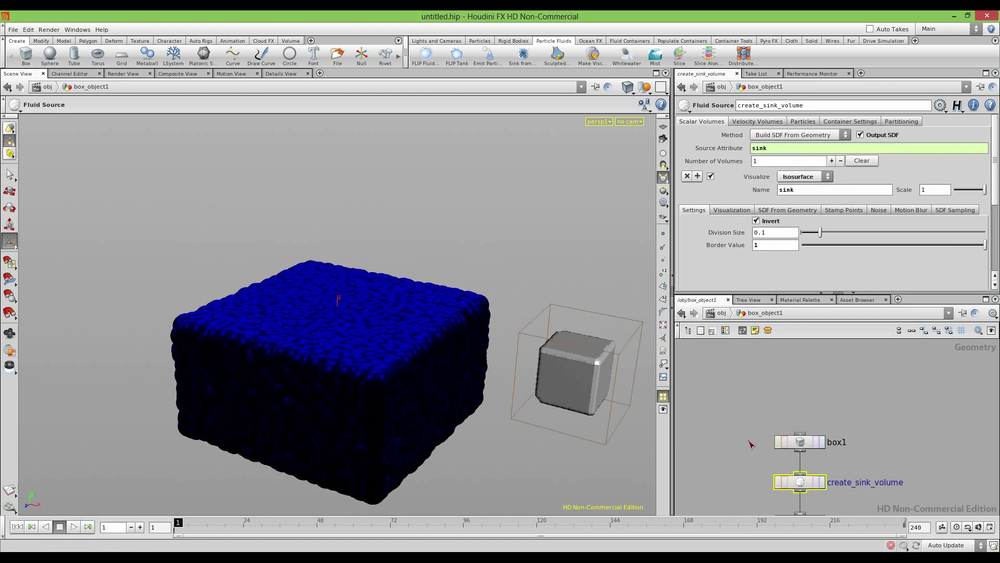
Return to the object level, lower the null to about -0.58 in Y, and replay the simulation
left_click(721, 318)
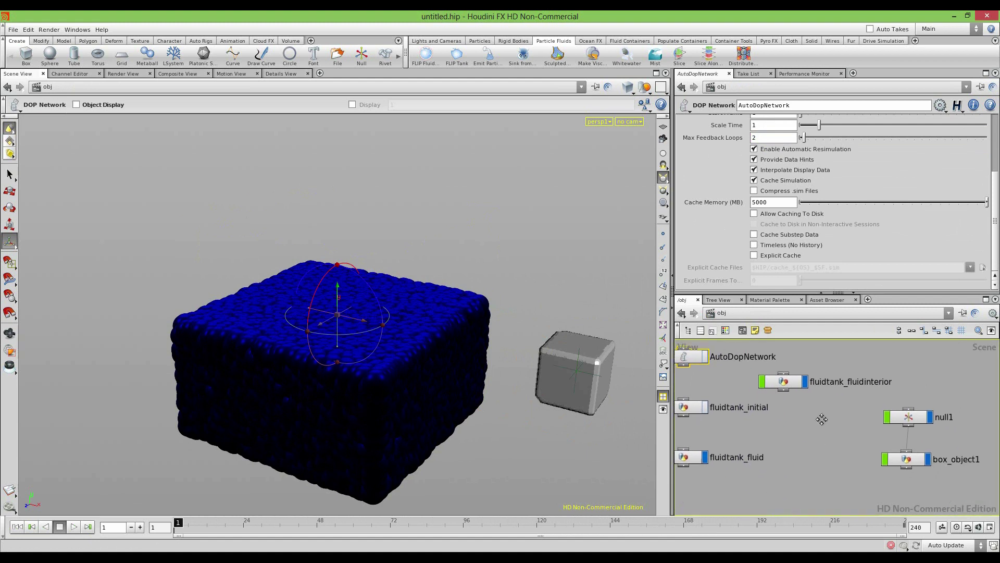
left_click(861, 407)
left_click_drag(584, 349, 580, 374)
left_click(73, 528)
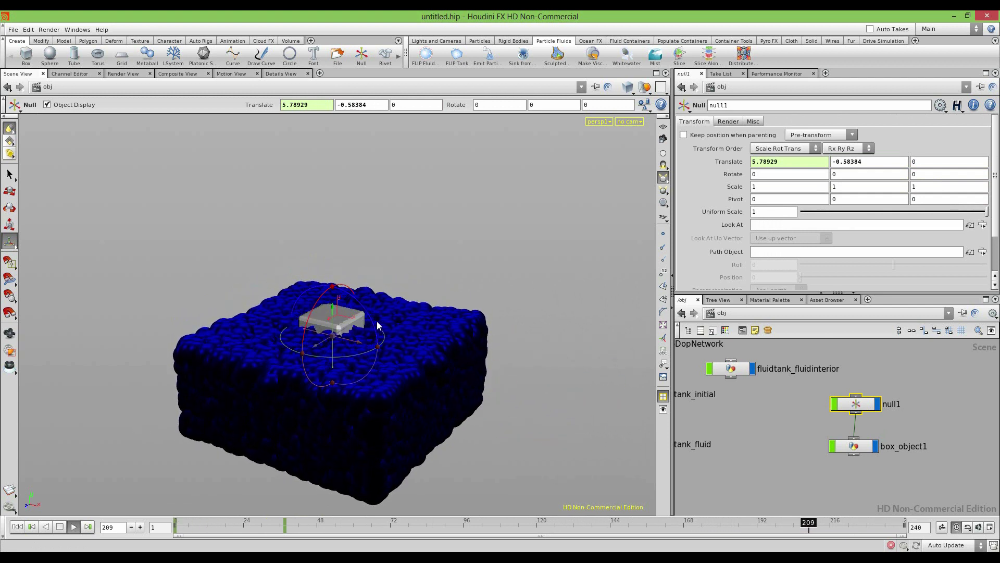
left_click(60, 527)
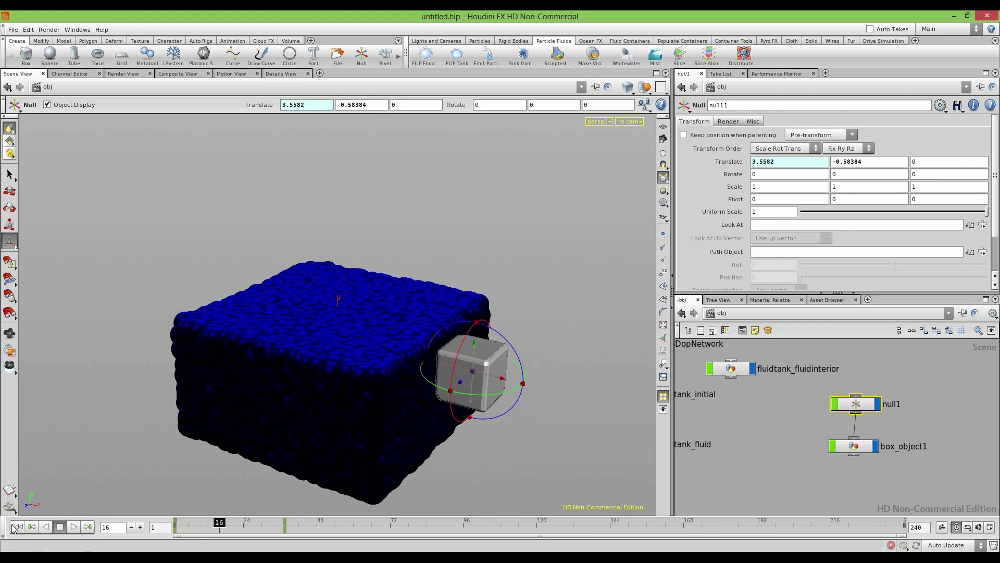
Lower the null further to about -1.1 in Y and open the AutoDopNetwork
left_click_drag(576, 381, 599, 411)
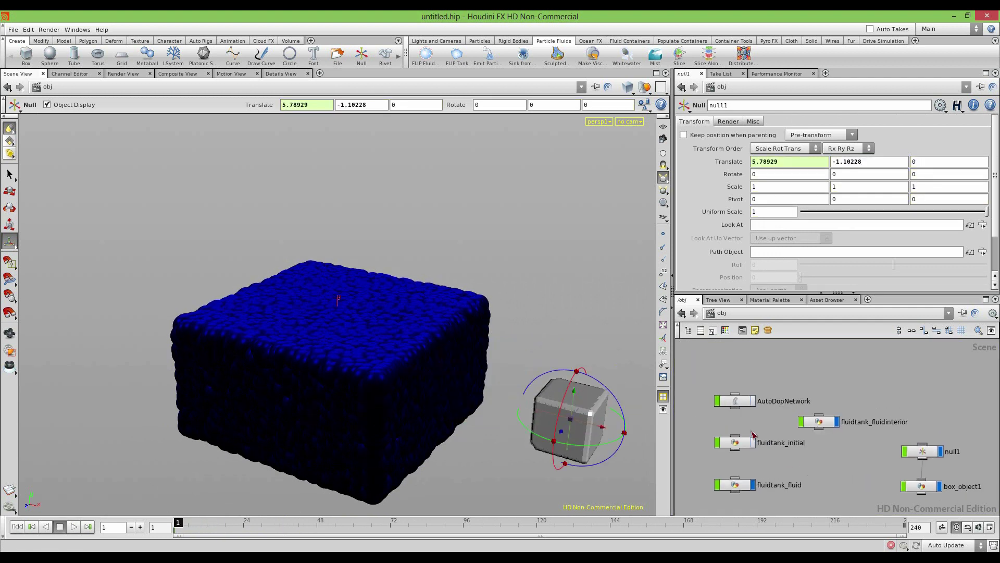
double_click(742, 394)
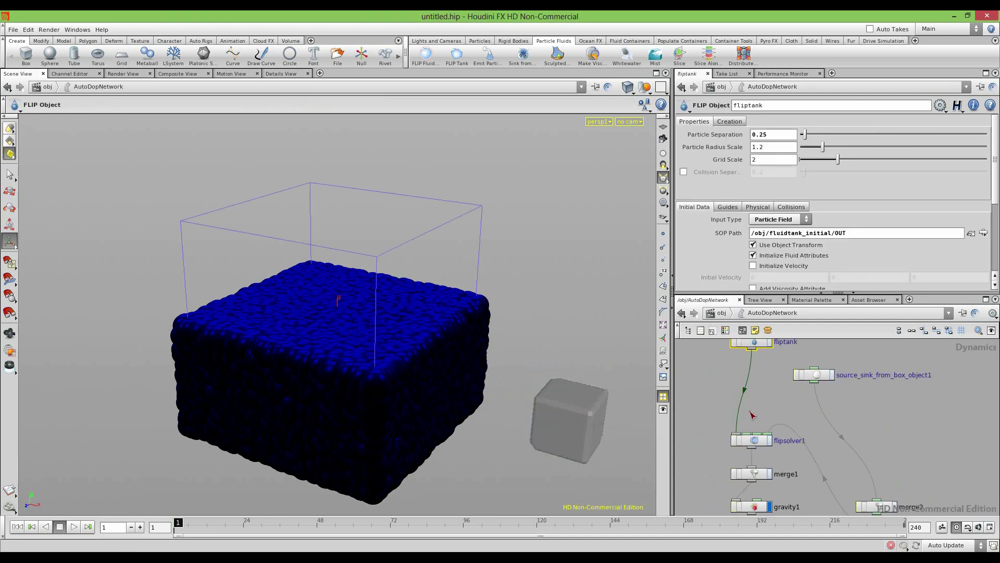
Lay out the AutoDopNetwork nodes and set the FLIP solver's Timescale to 5
key("l")
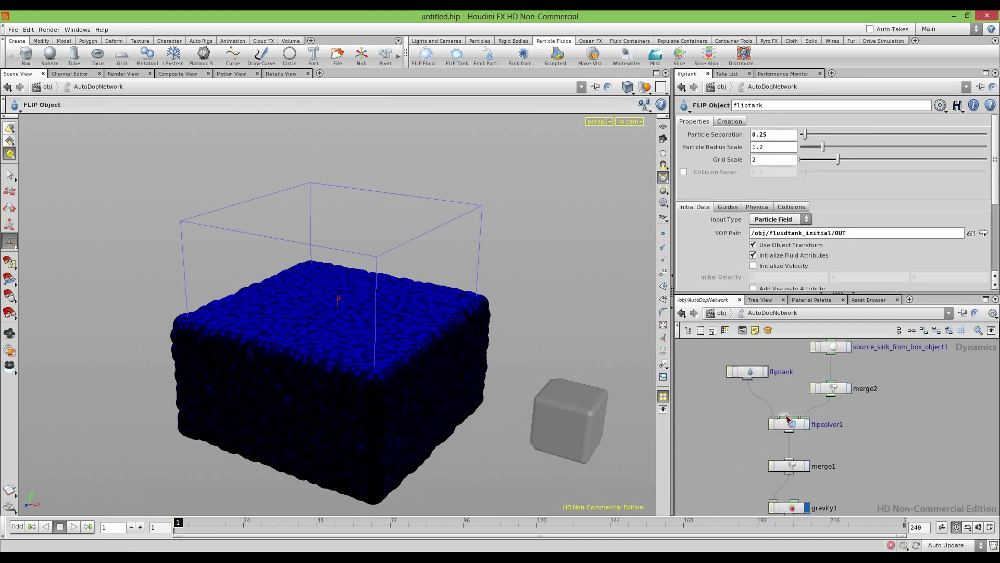
left_click(789, 423)
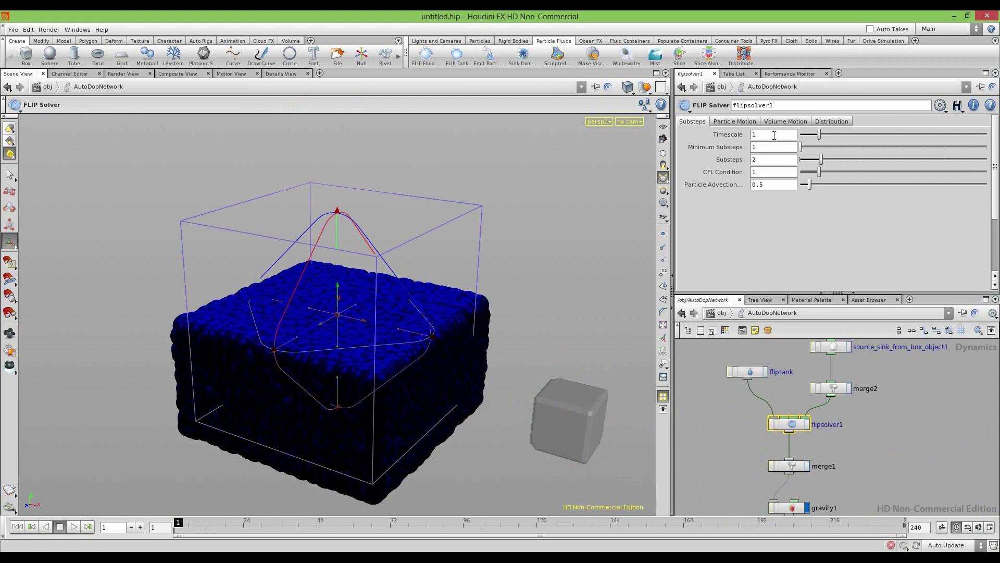
type("5")
key("Return")
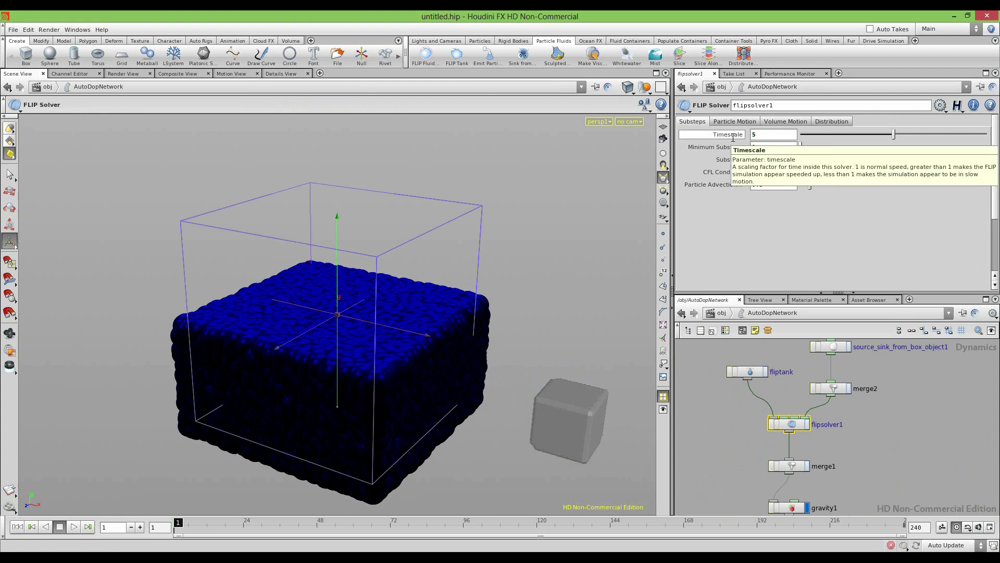
Play the simulation to check the sped-up fluid against the sink box, and rewind to frame 1
left_click(74, 526)
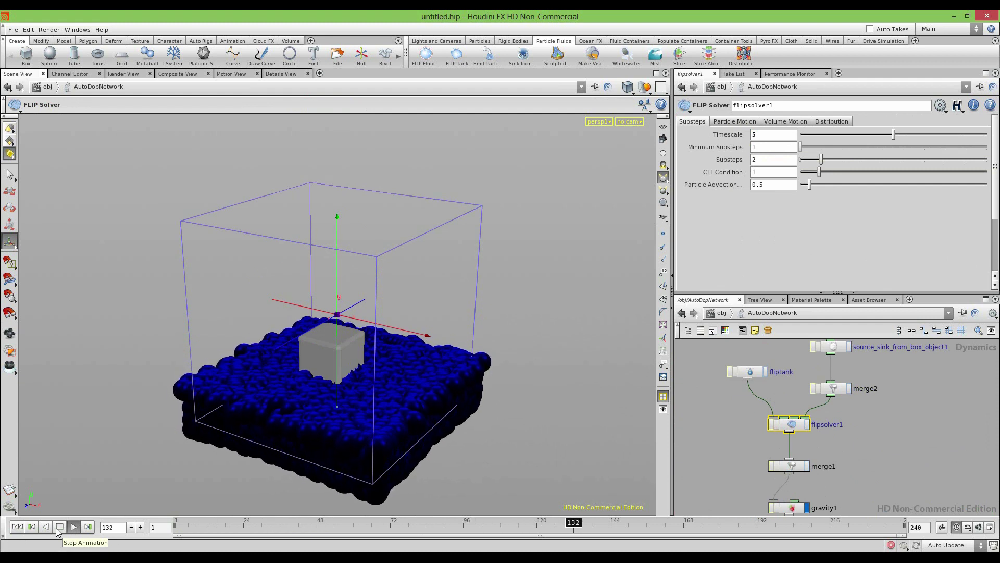
left_click(59, 528)
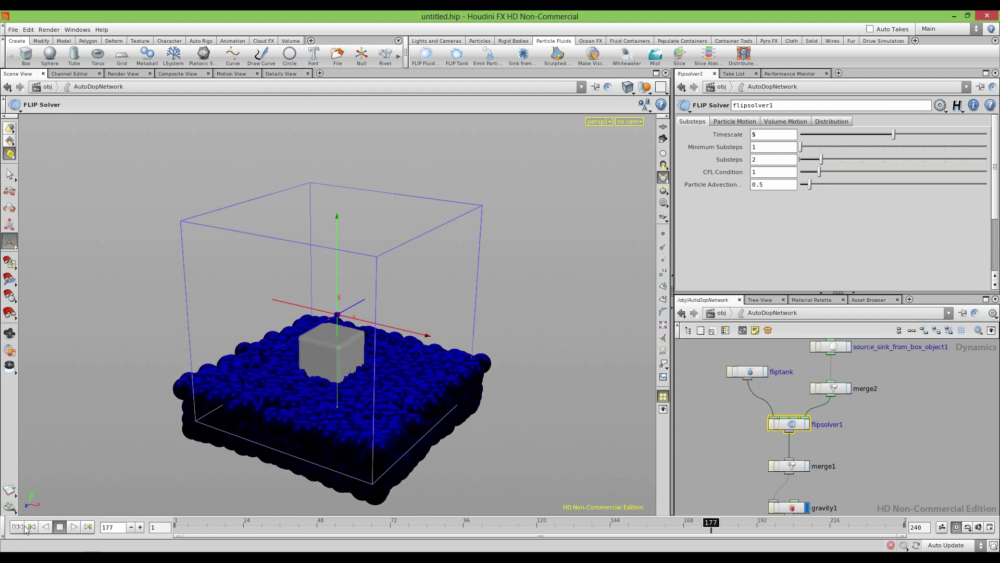
left_click(17, 527)
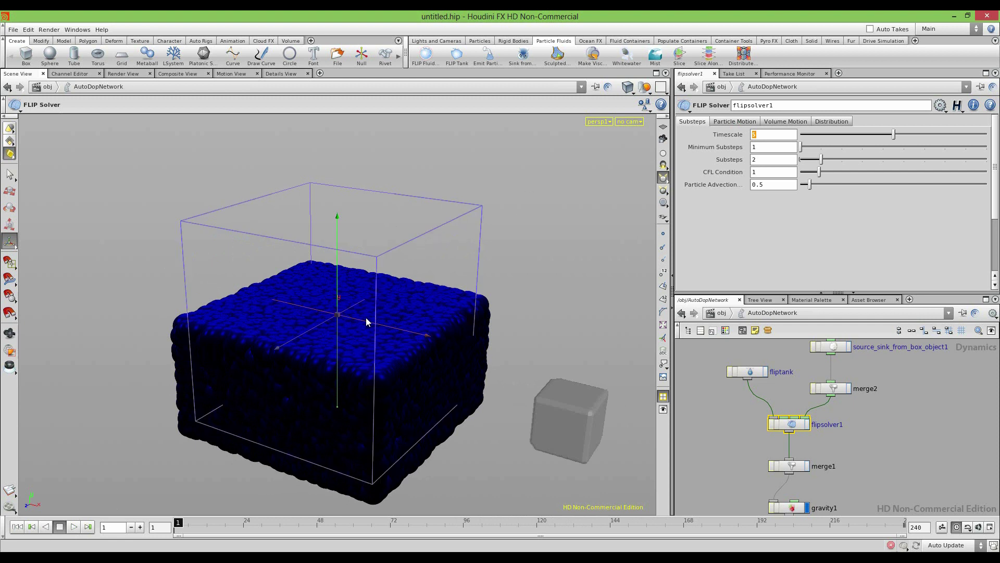
Delete the accidental channel from the FLIP solver's Timescale parameter and deselect the solver node
key("Return")
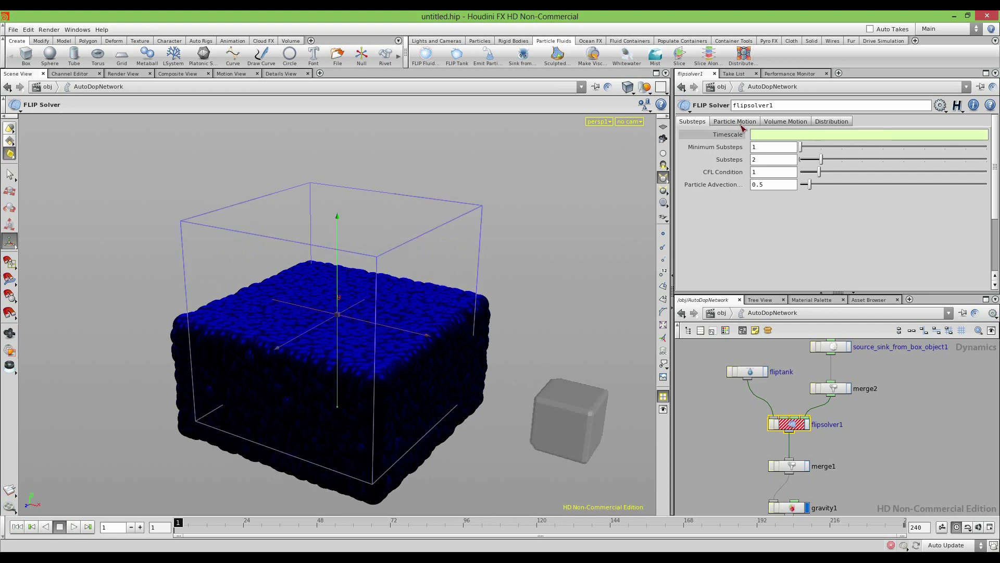
left_click(770, 134)
right_click(769, 135)
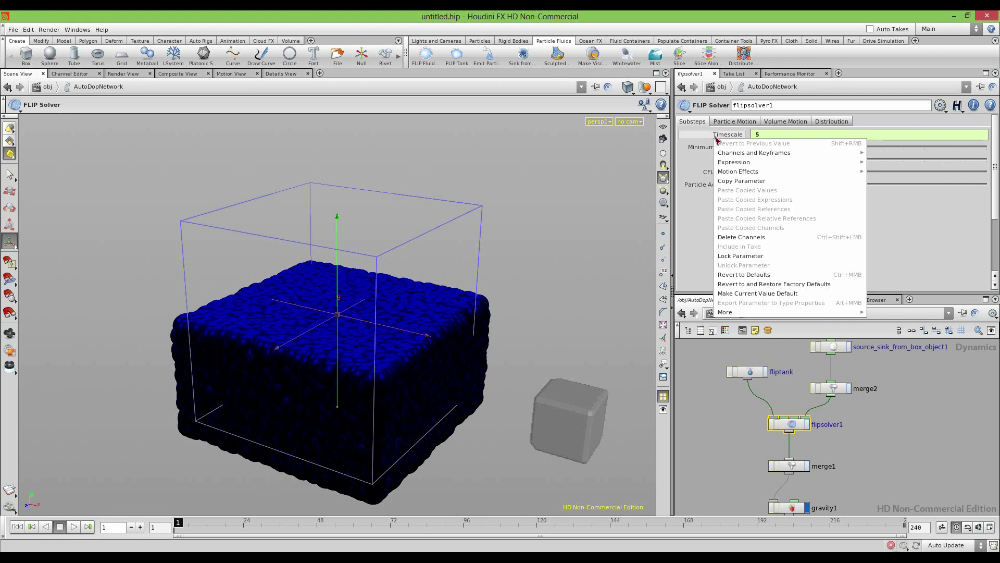
left_click(729, 239)
left_click(734, 399)
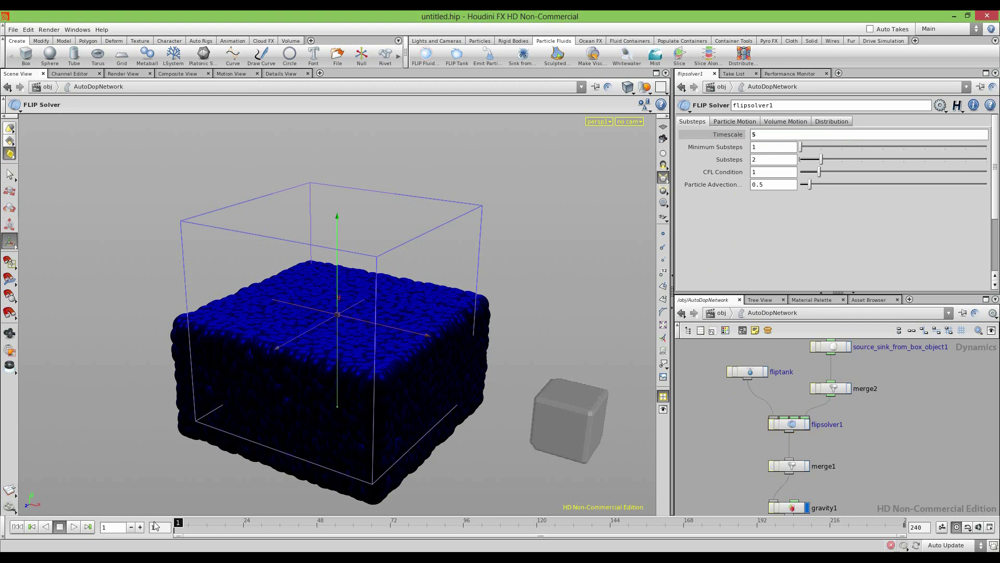
Replay the simulation to recheck how the sink box drains the tank, and return to the first frame
left_click(73, 527)
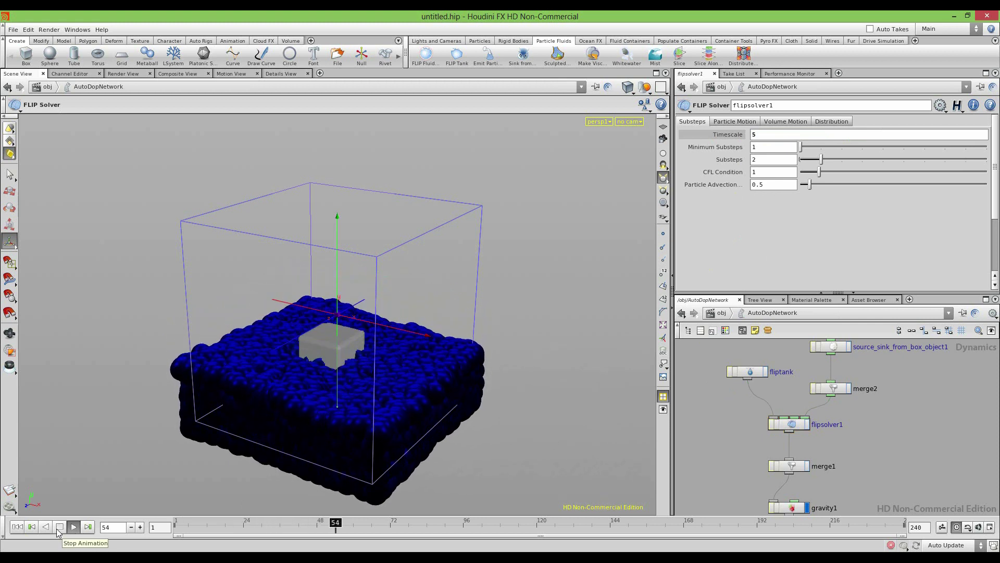
left_click(59, 527)
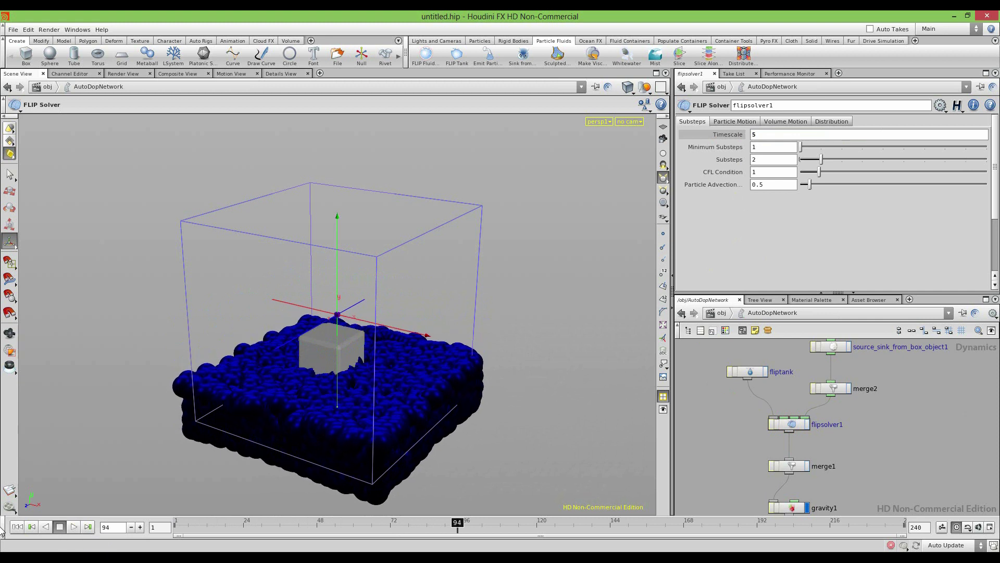
left_click(17, 526)
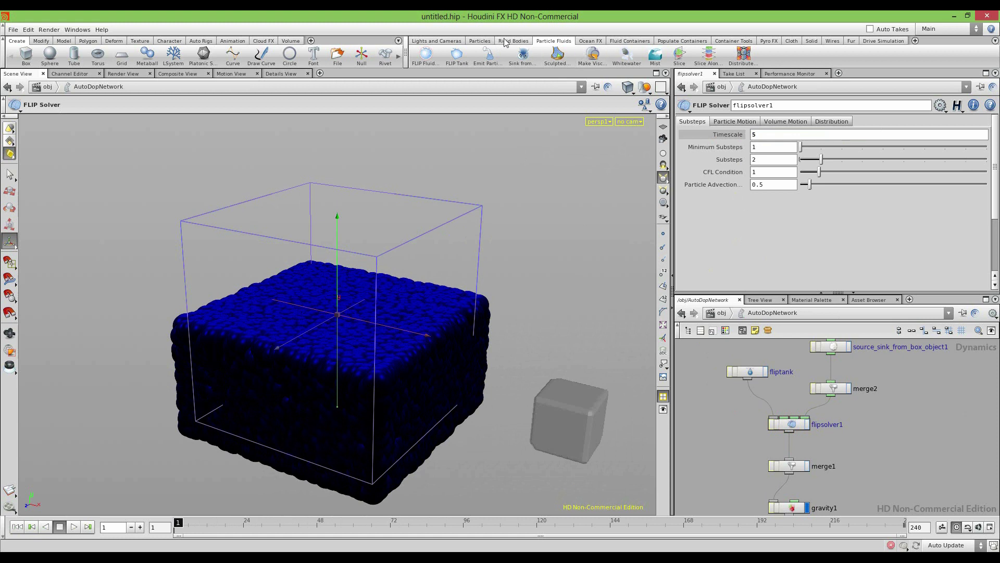
Show the Ocean FX tools
left_click(590, 42)
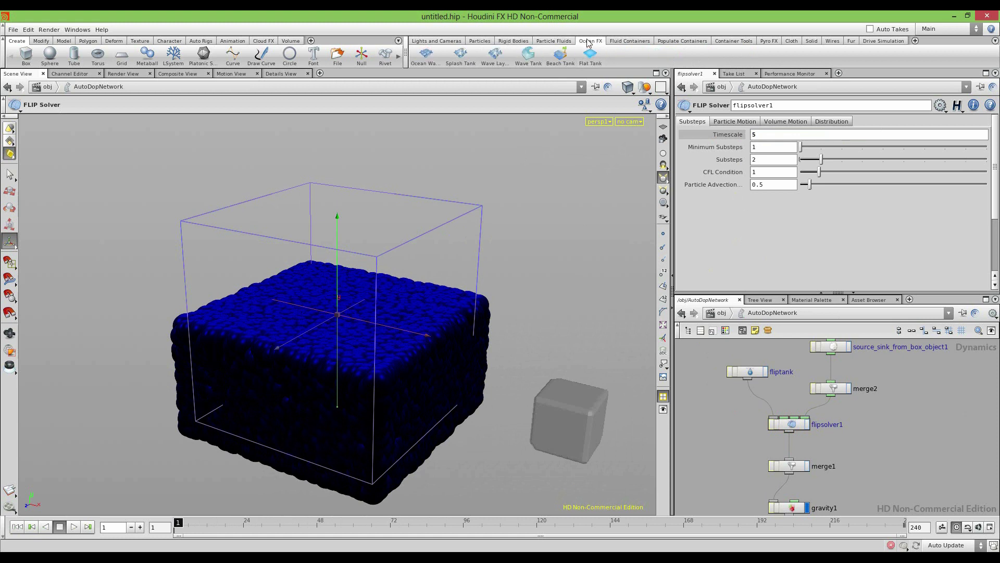